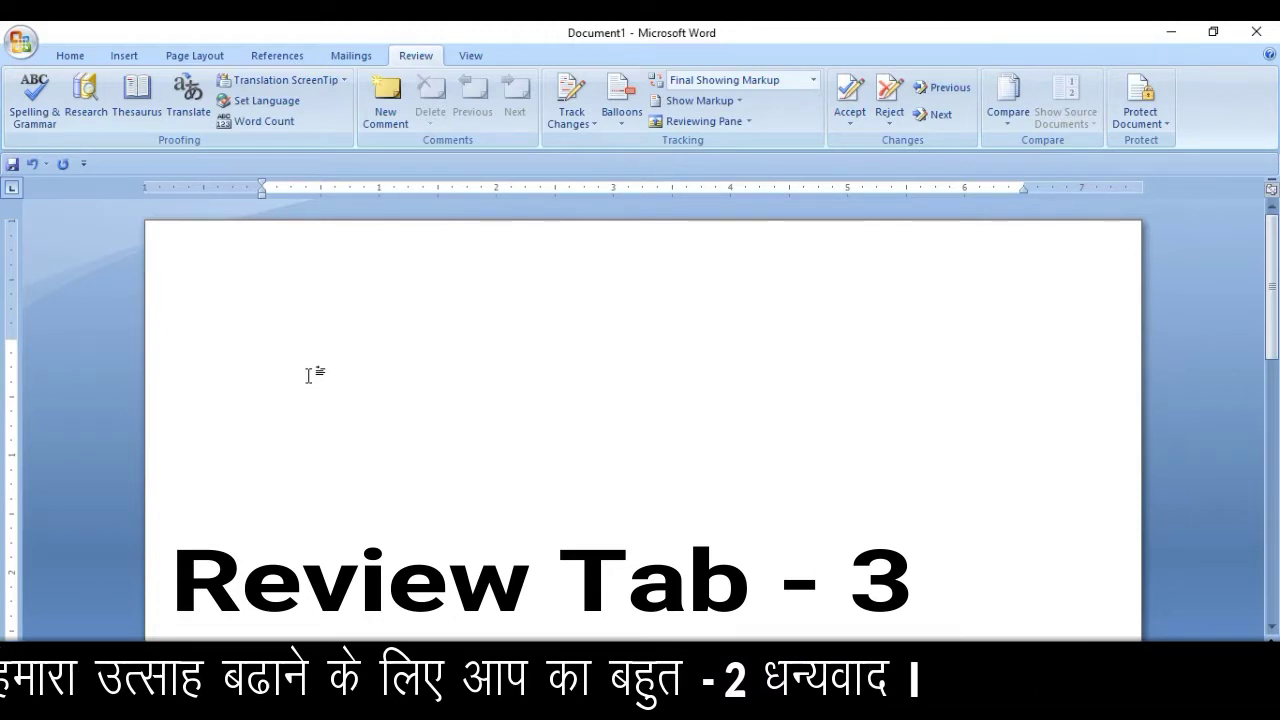
Browse the Home, Insert, Page Layout, References, Mailings and Review ribbon tabs.
left_click(86, 58)
left_click(123, 56)
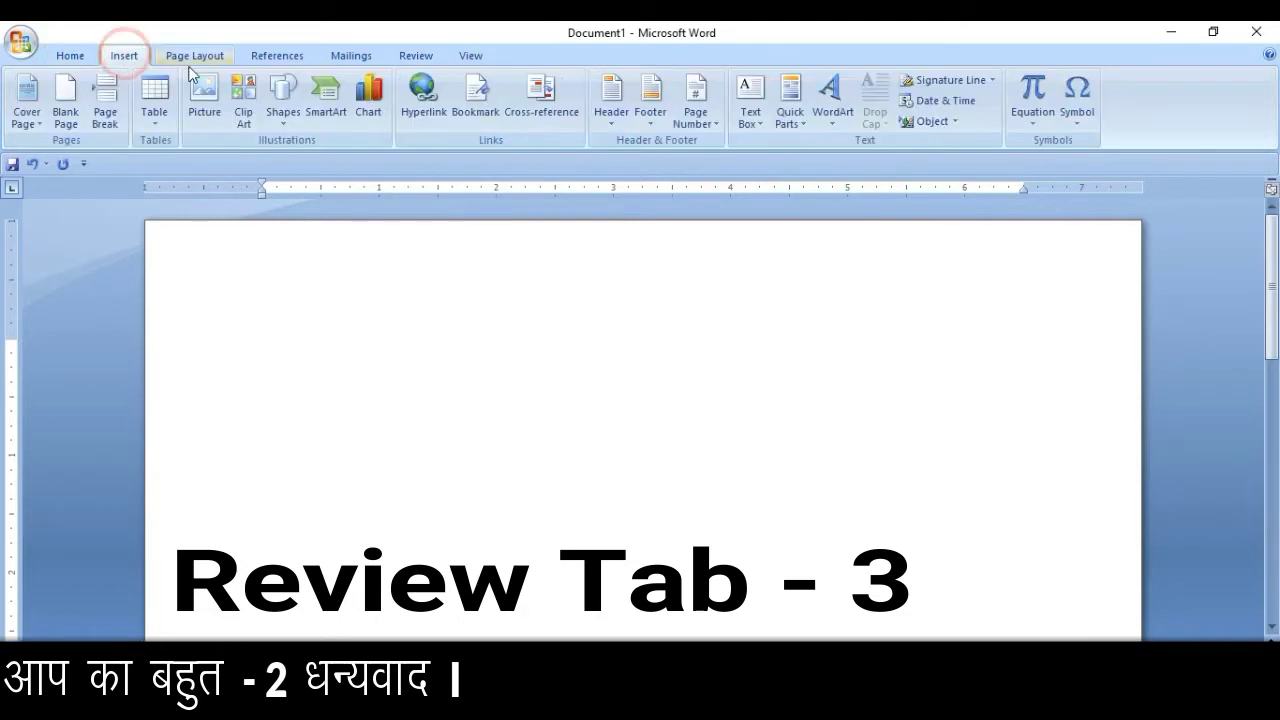
left_click(196, 60)
left_click(277, 55)
left_click(350, 55)
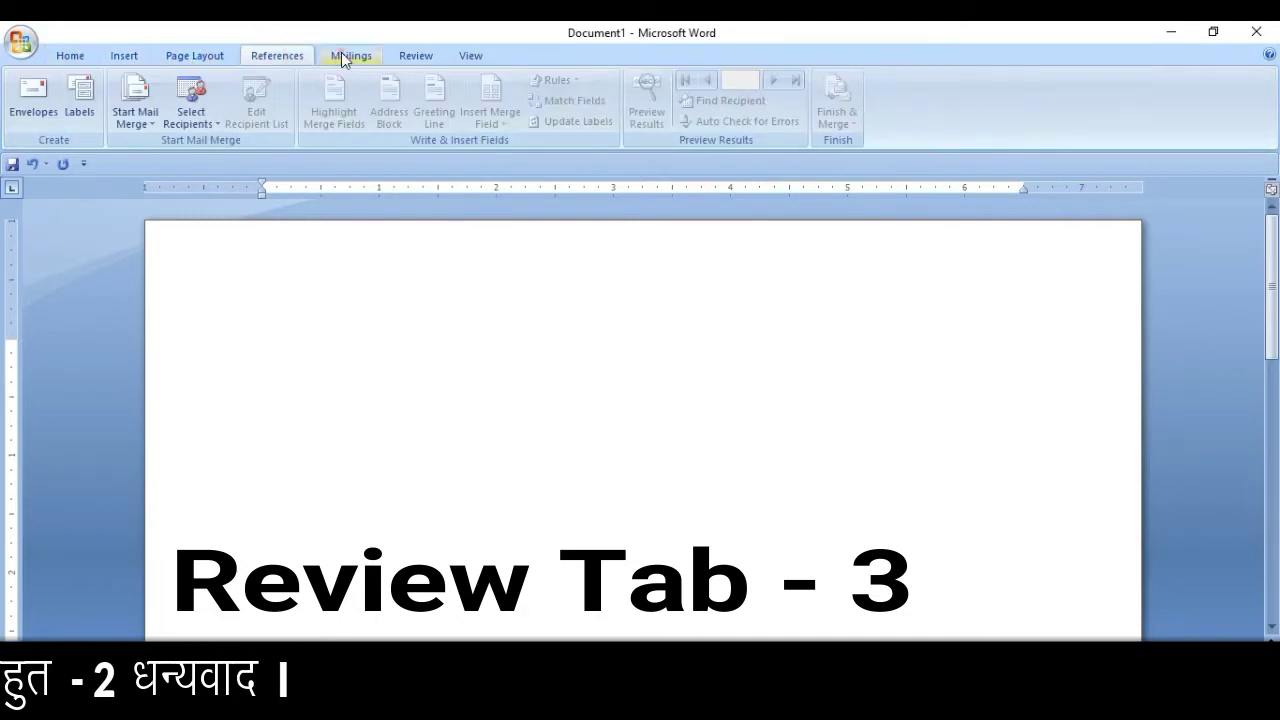
left_click(415, 55)
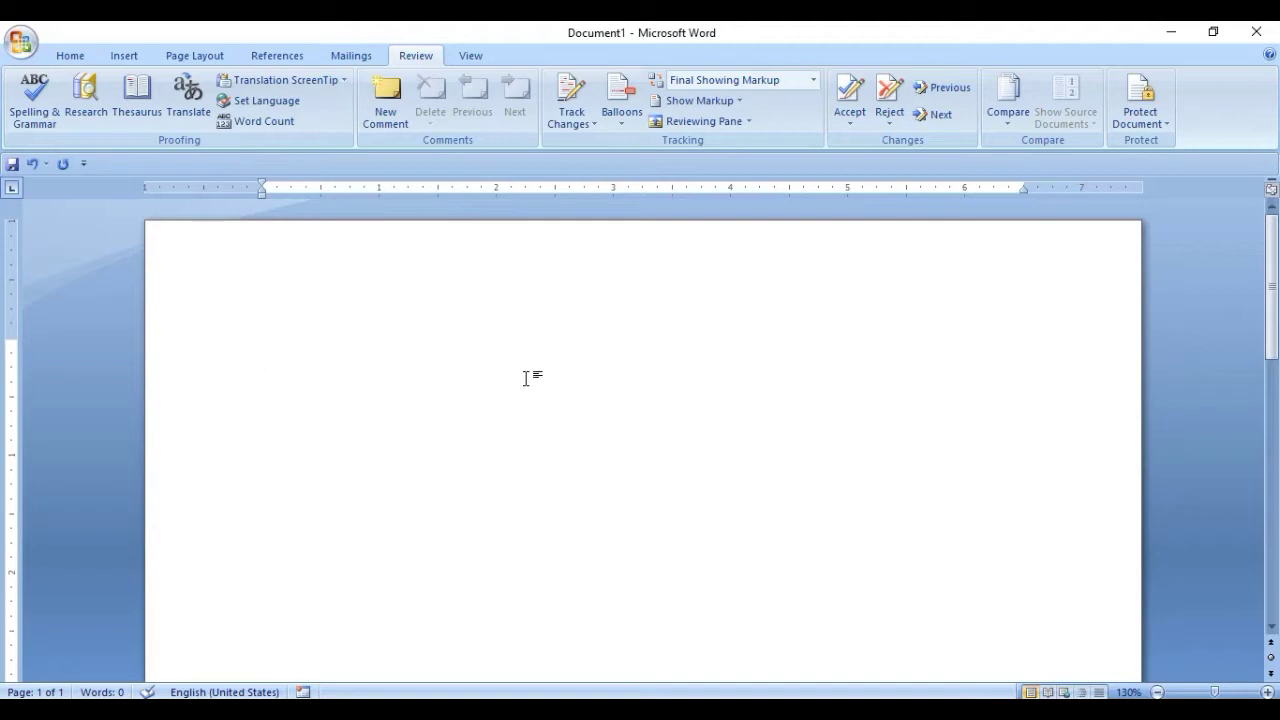
Generate two sample paragraphs with =rand(2), then shrink and re-enlarge all the text.
type("=rand")
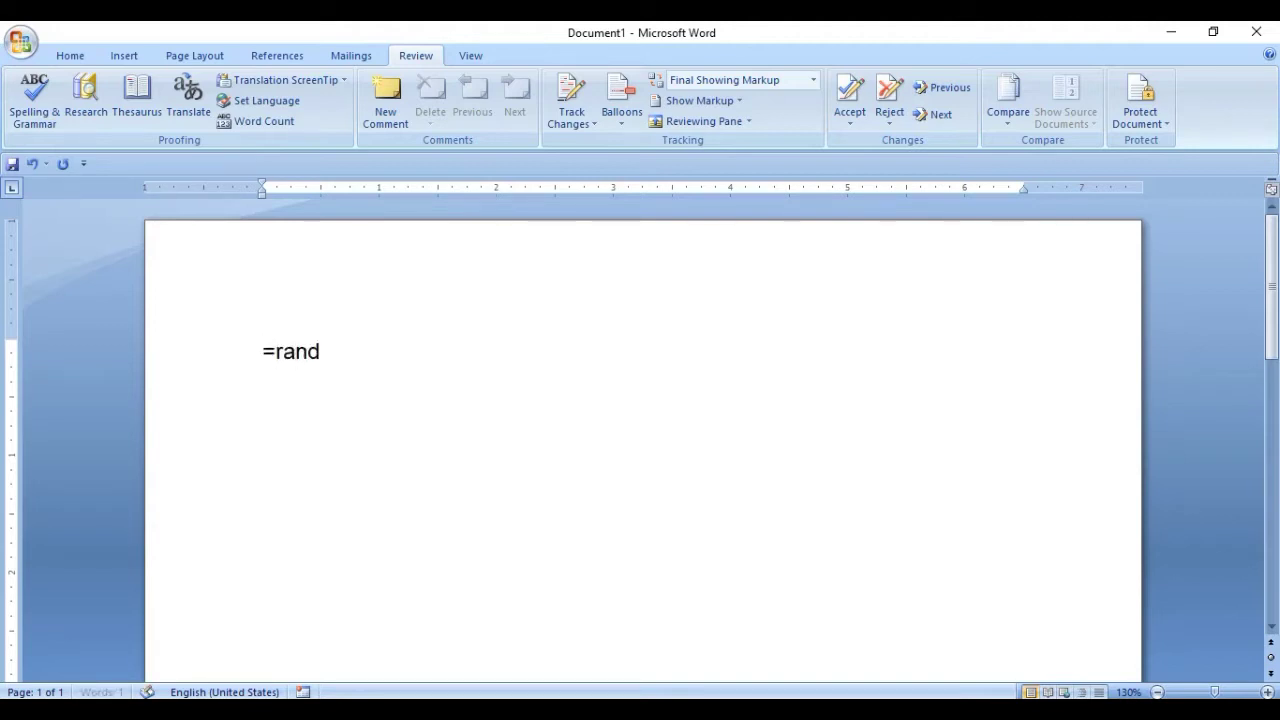
type("(2)")
key("Return")
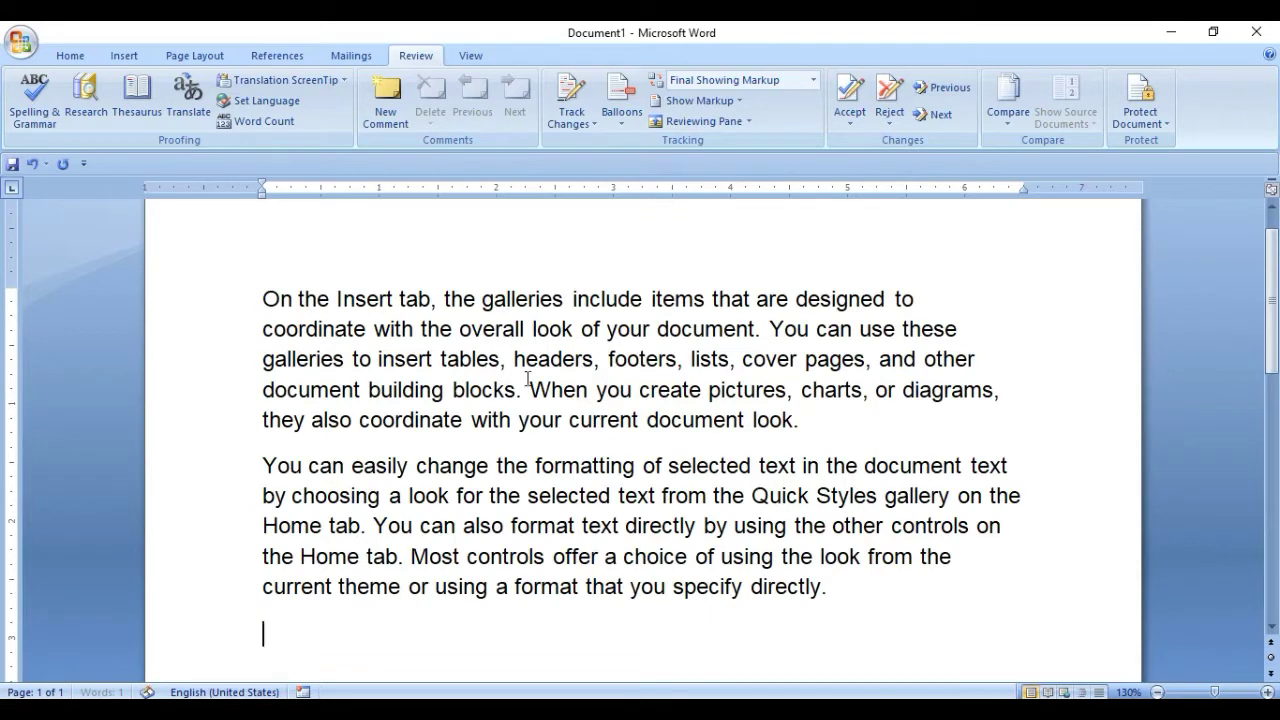
key("ctrl+a")
key("ctrl+shift+comma")
key("ctrl+shift+comma")
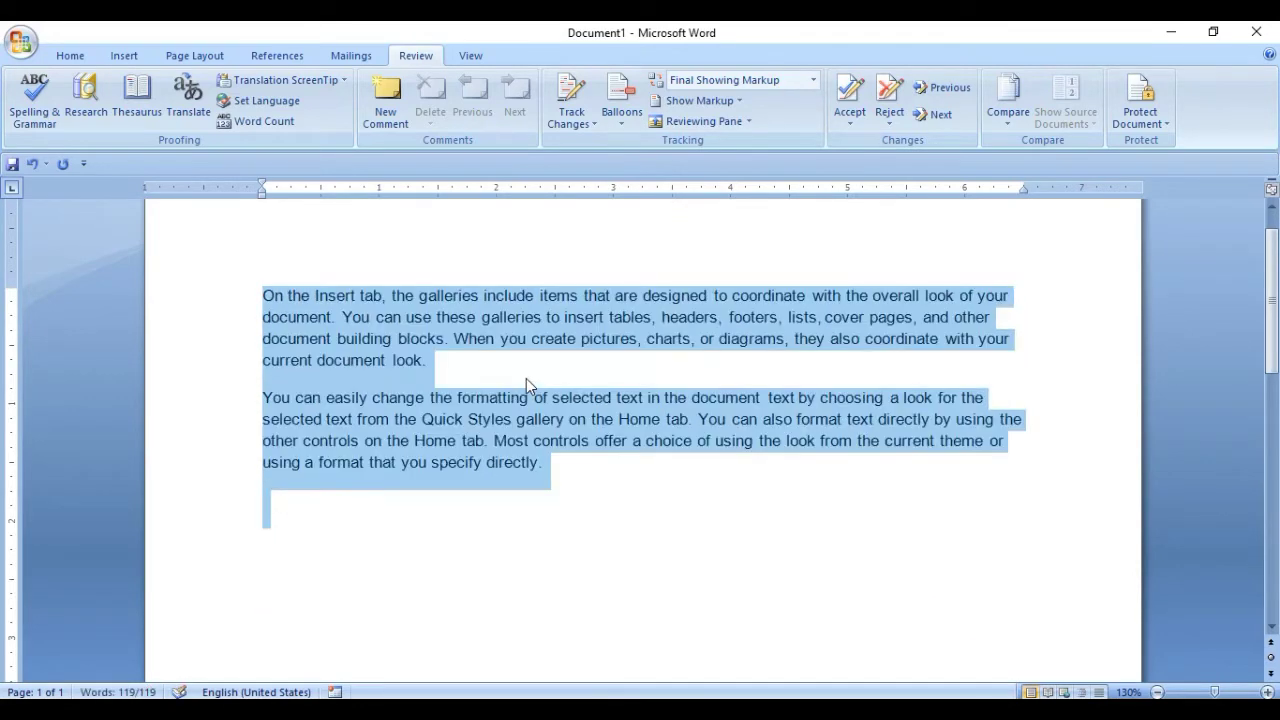
key("ctrl+shift+period")
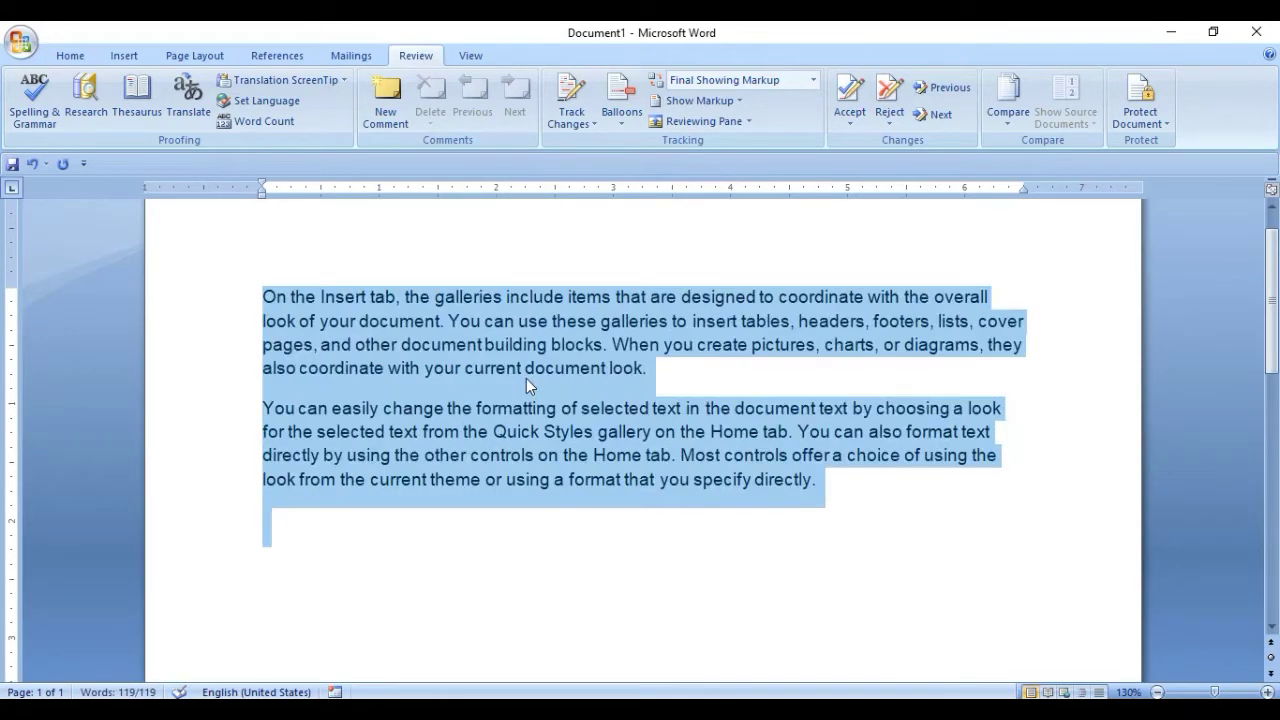
Type a person's name right after 'On the Insert tab,' and remove the extra space.
key("ctrl+Home")
key("ctrl+Right")
key("ctrl+Right")
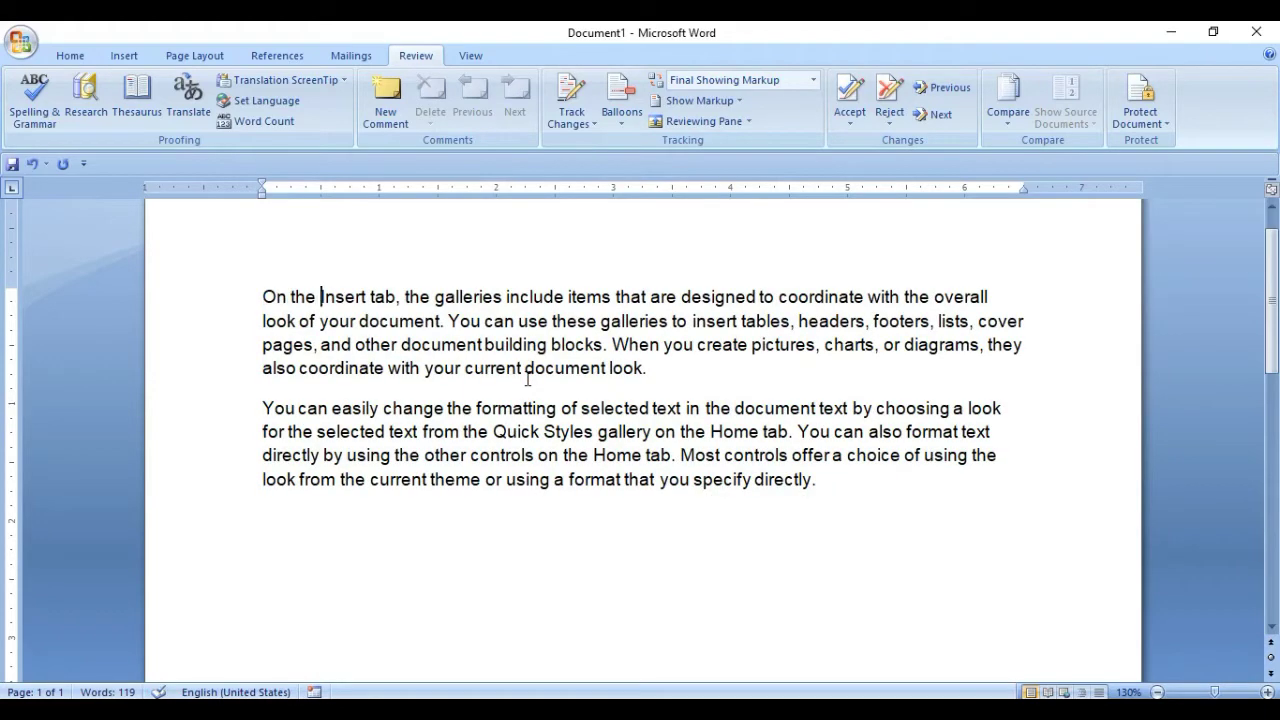
key("Right")
key("Right")
key("Right")
key("Right")
key("Right")
key("Right")
key("Right")
key("Right")
key("Right")
key("Right")
key("Right")
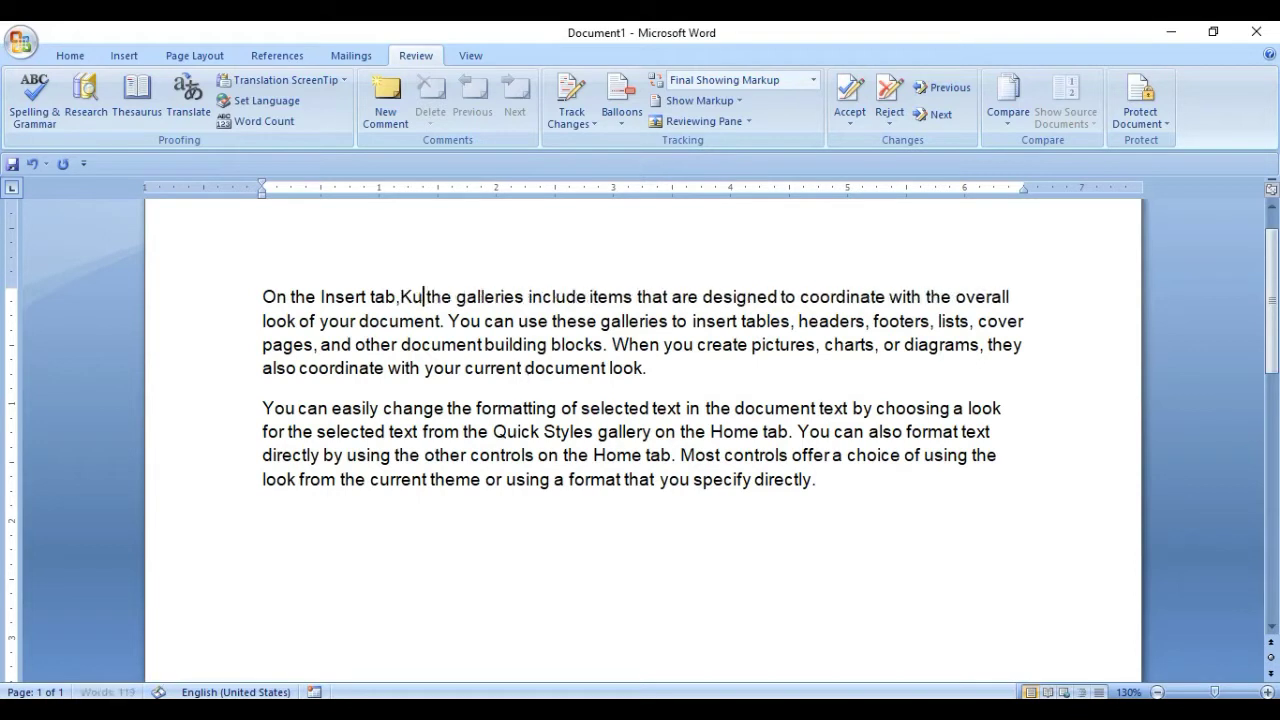
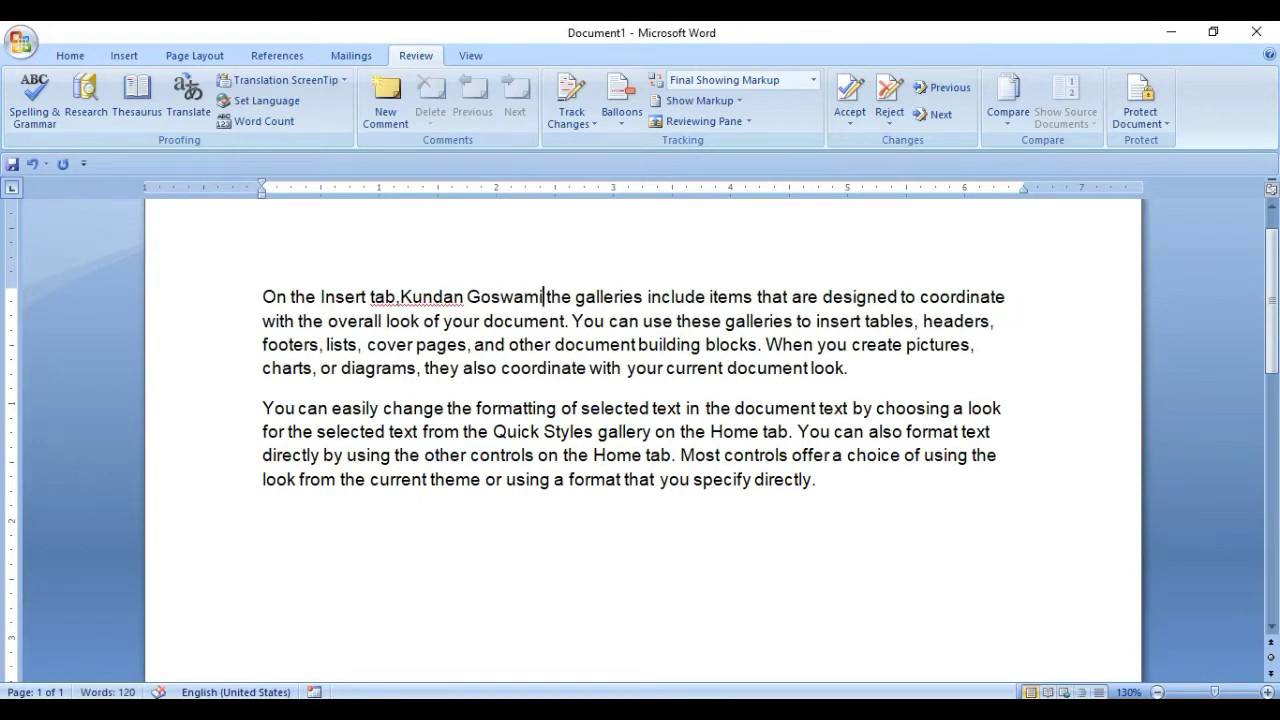
Insert 'Computer' after 'they' and 'Coaching Center' after 'using the'.
left_click(463, 368)
type("C")
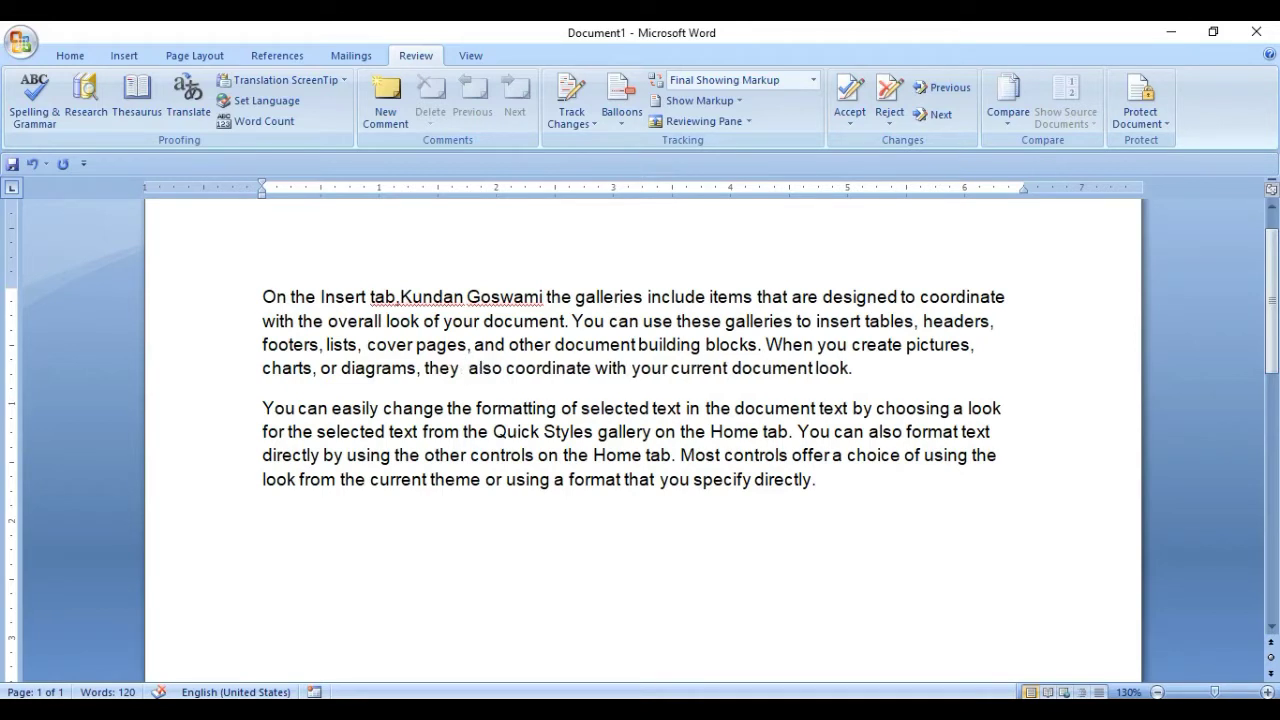
type("omputer")
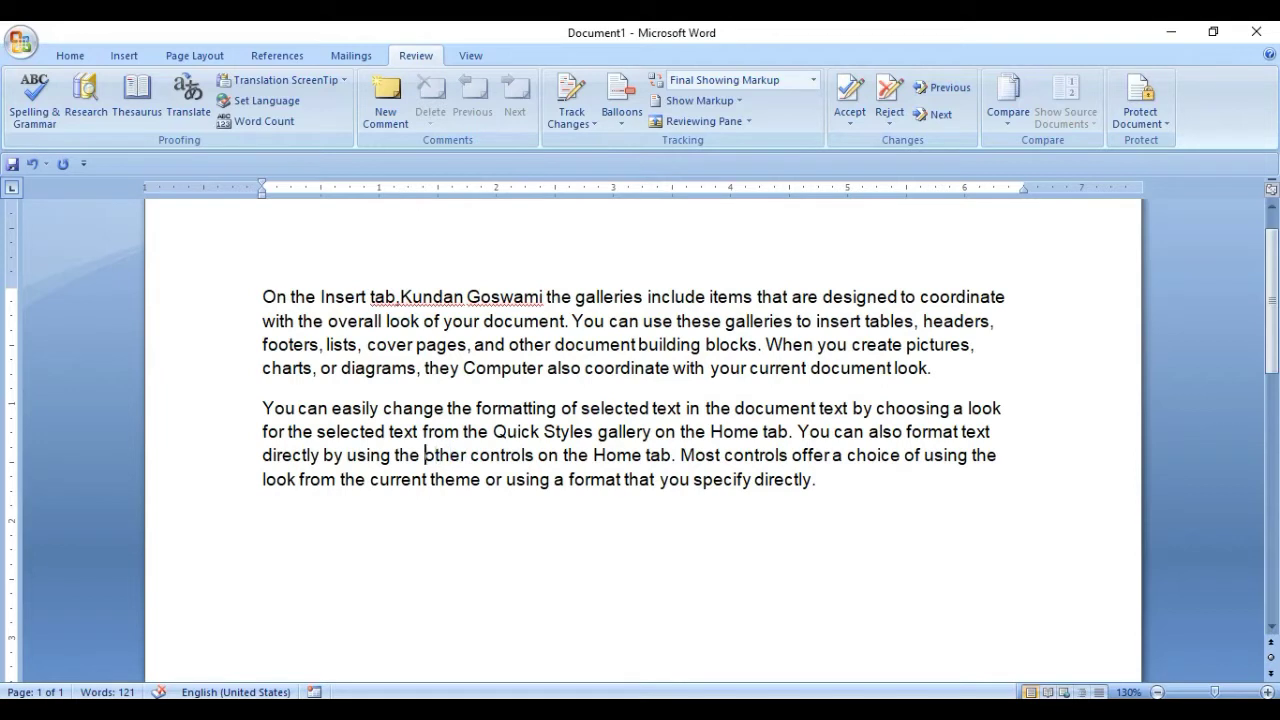
type("Coachi")
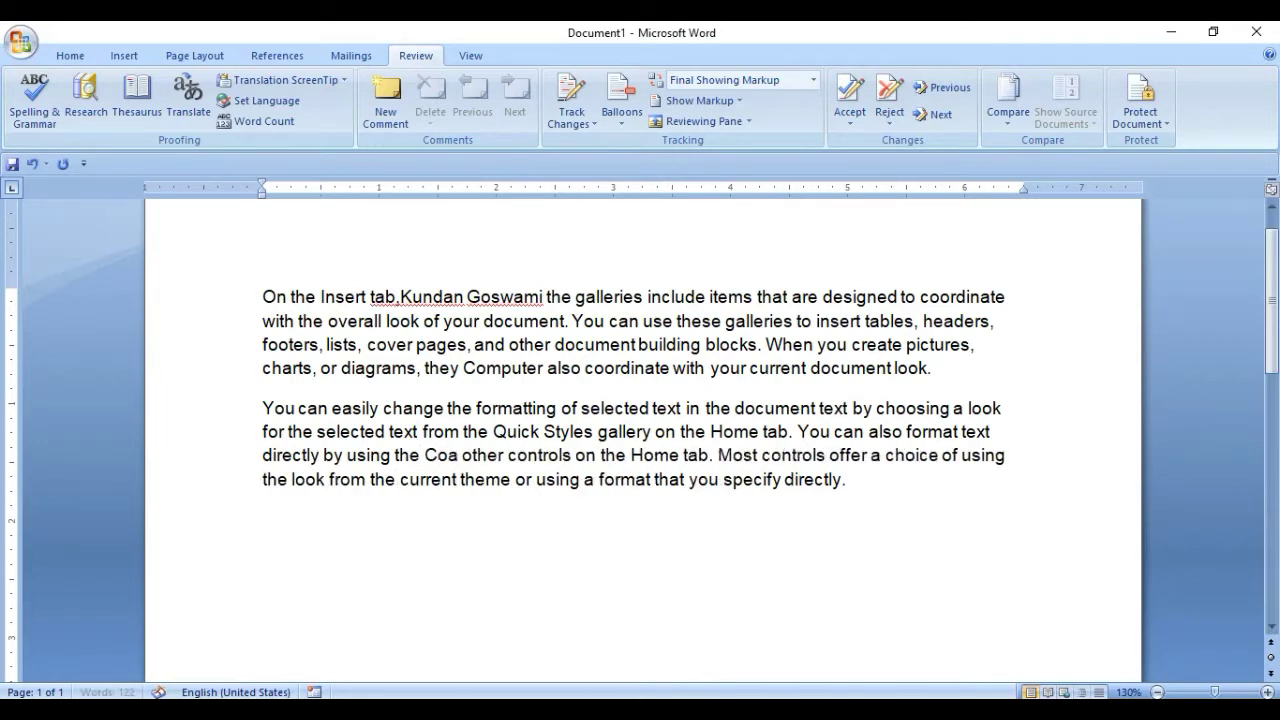
type("ng Cent")
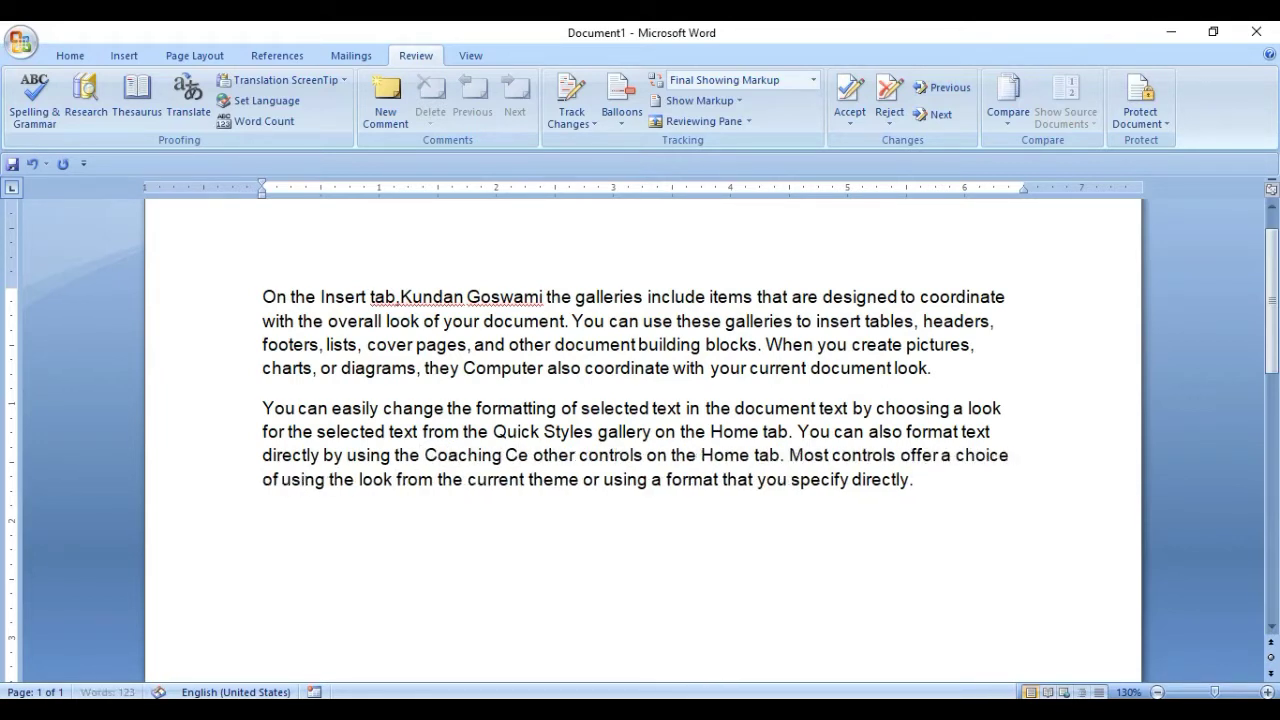
type("er")
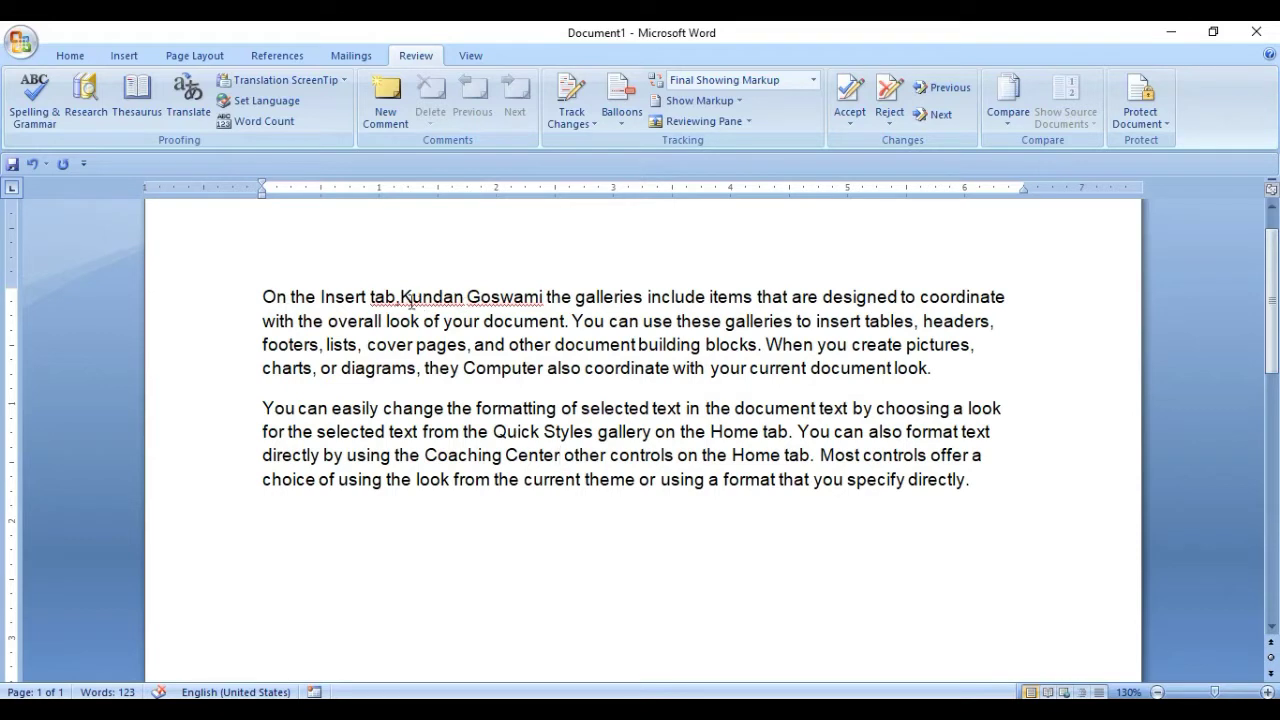
Select the inserted name, 'Computer' and 'Coaching Center' in turn to check the additions.
left_click(408, 297)
left_click_drag(408, 297, 520, 300)
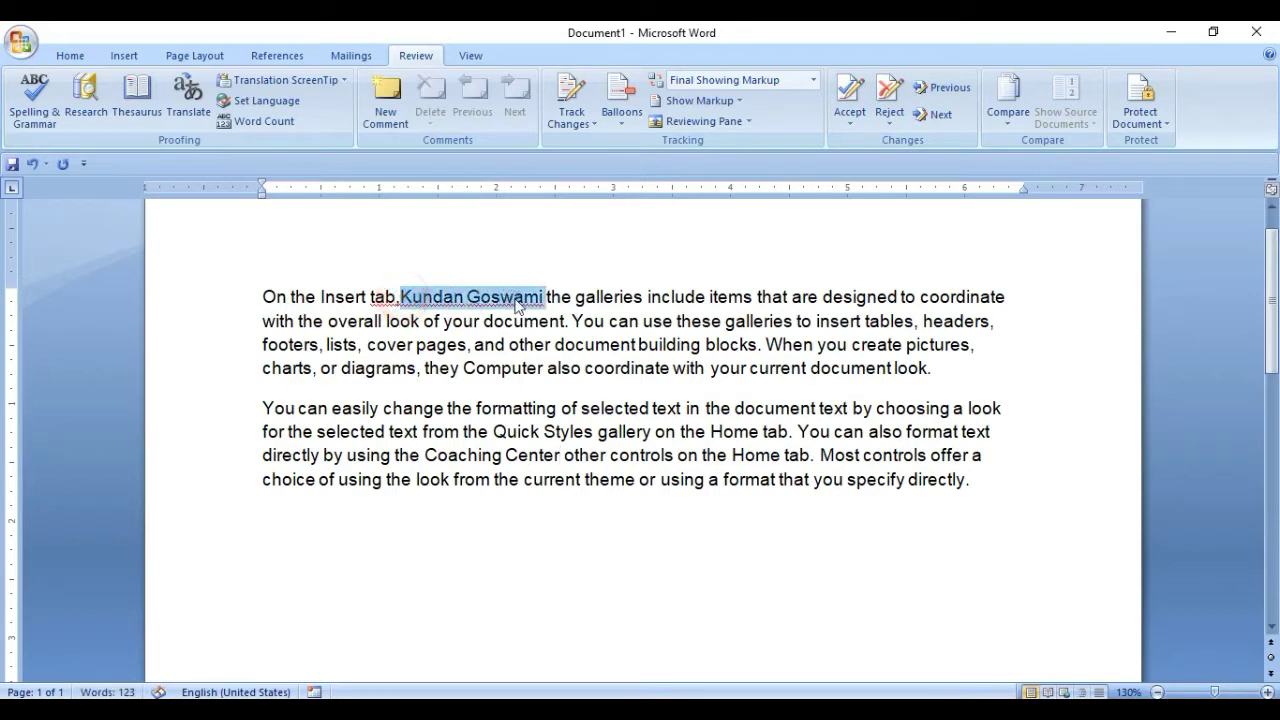
left_click_drag(466, 368, 547, 376)
left_click(547, 376)
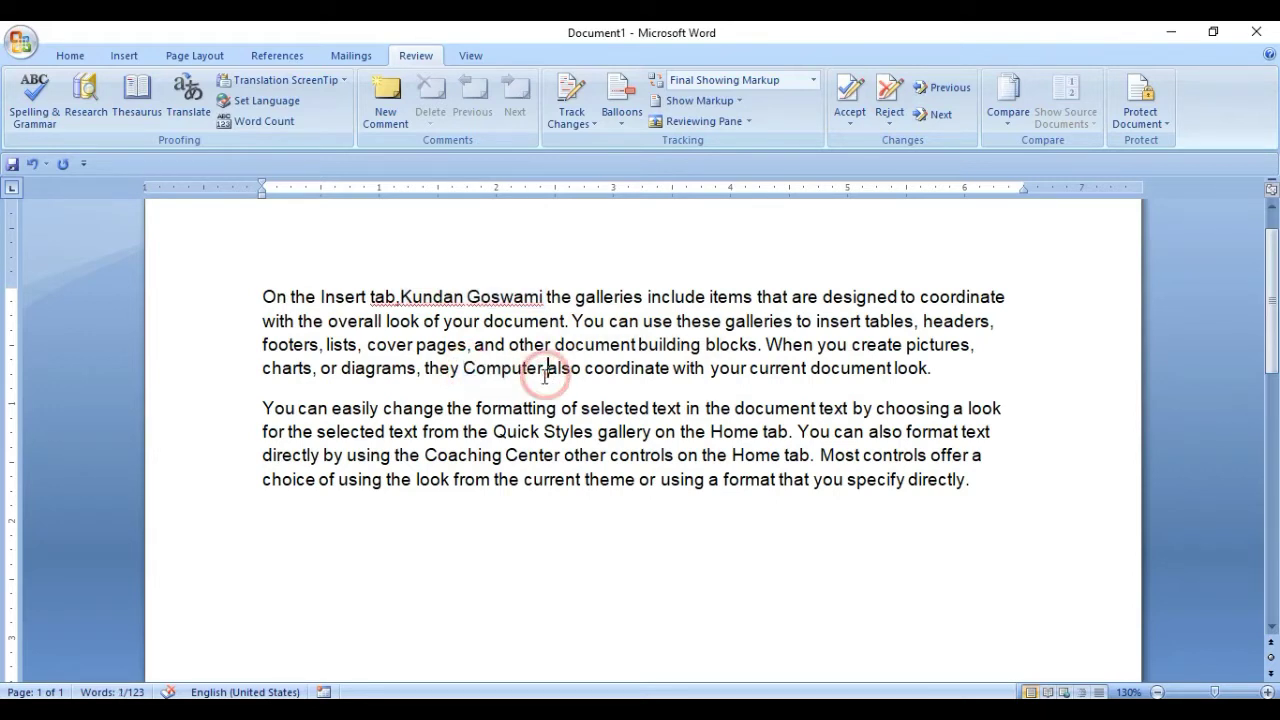
left_click(425, 455)
left_click_drag(425, 455, 545, 452)
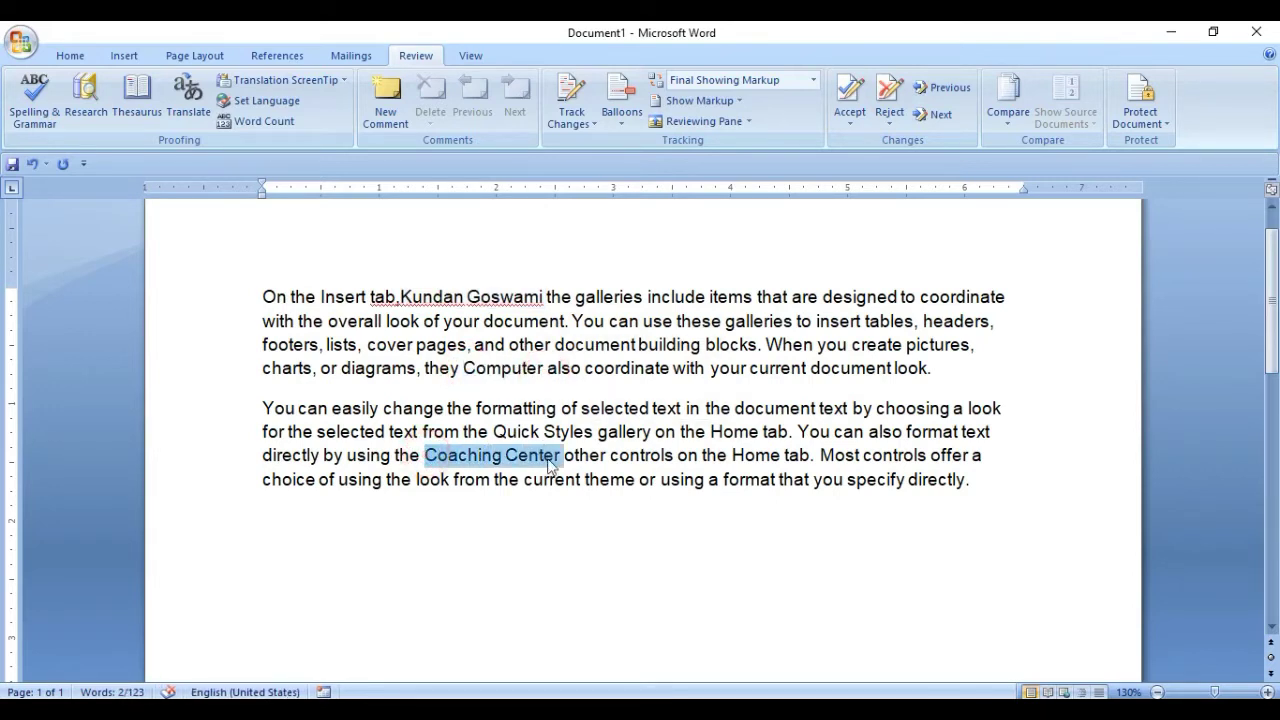
left_click(527, 376)
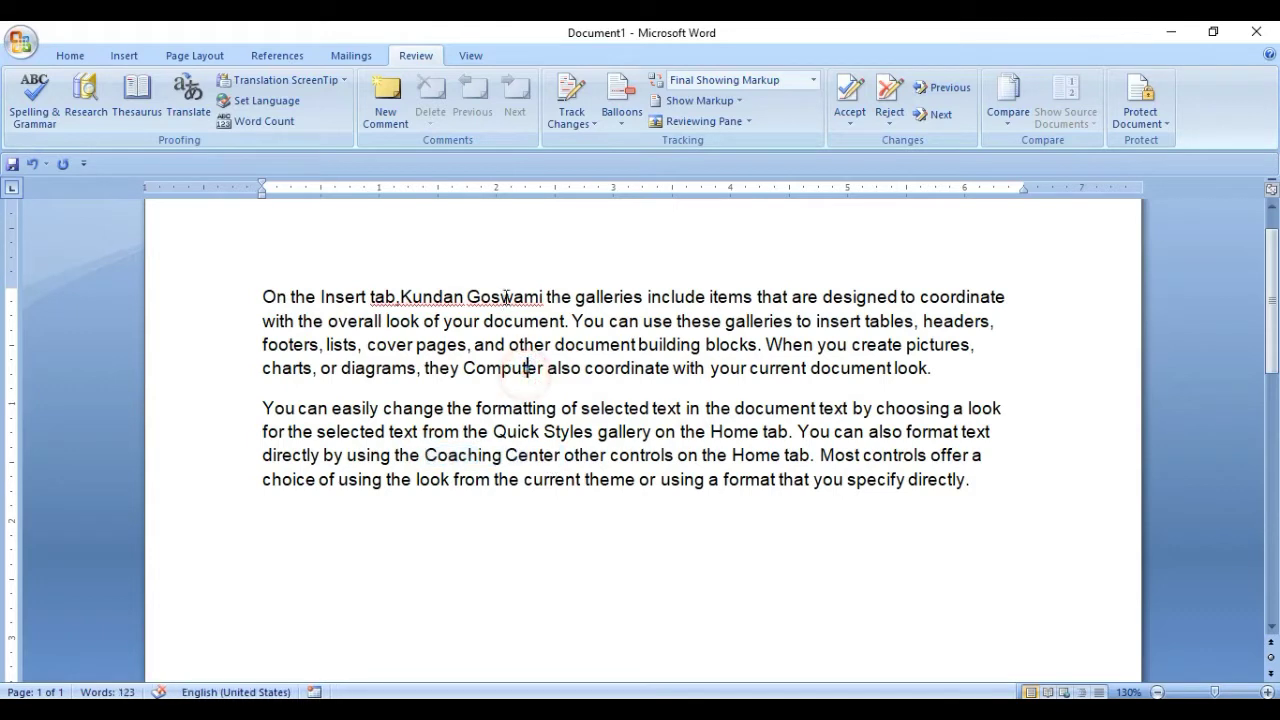
left_click(504, 295)
left_click(515, 372)
left_click(506, 298)
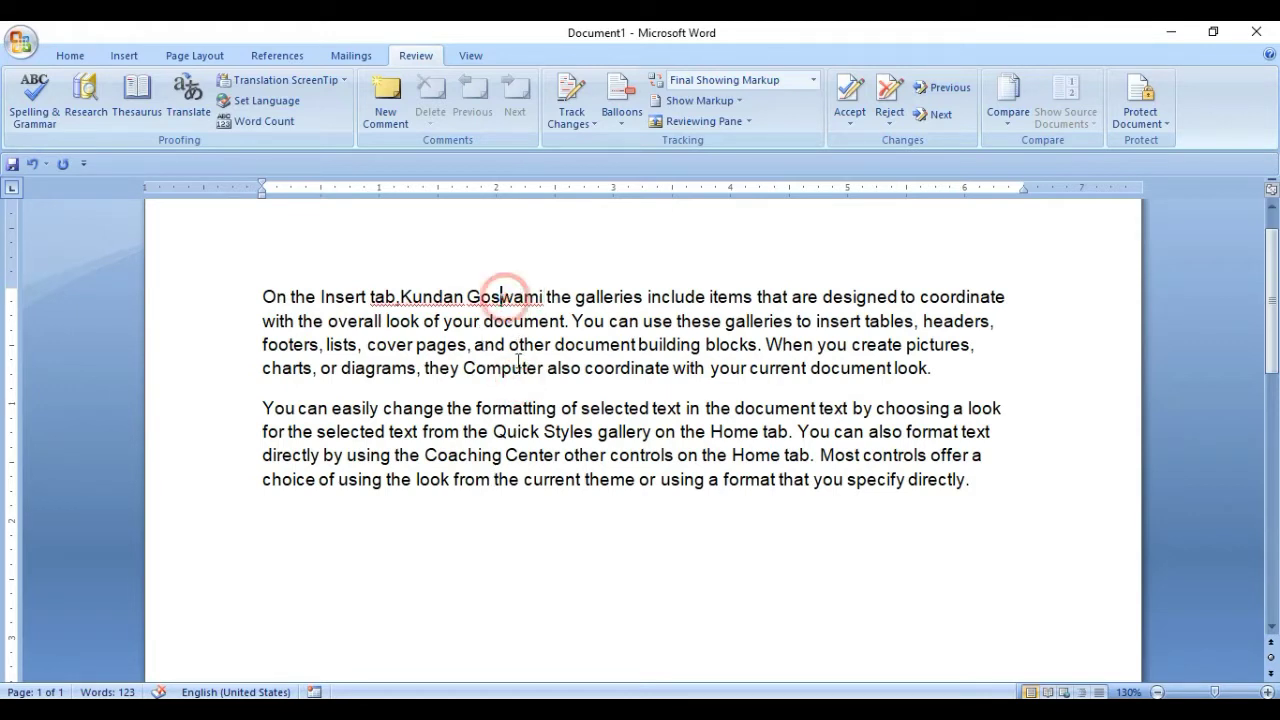
left_click(521, 368)
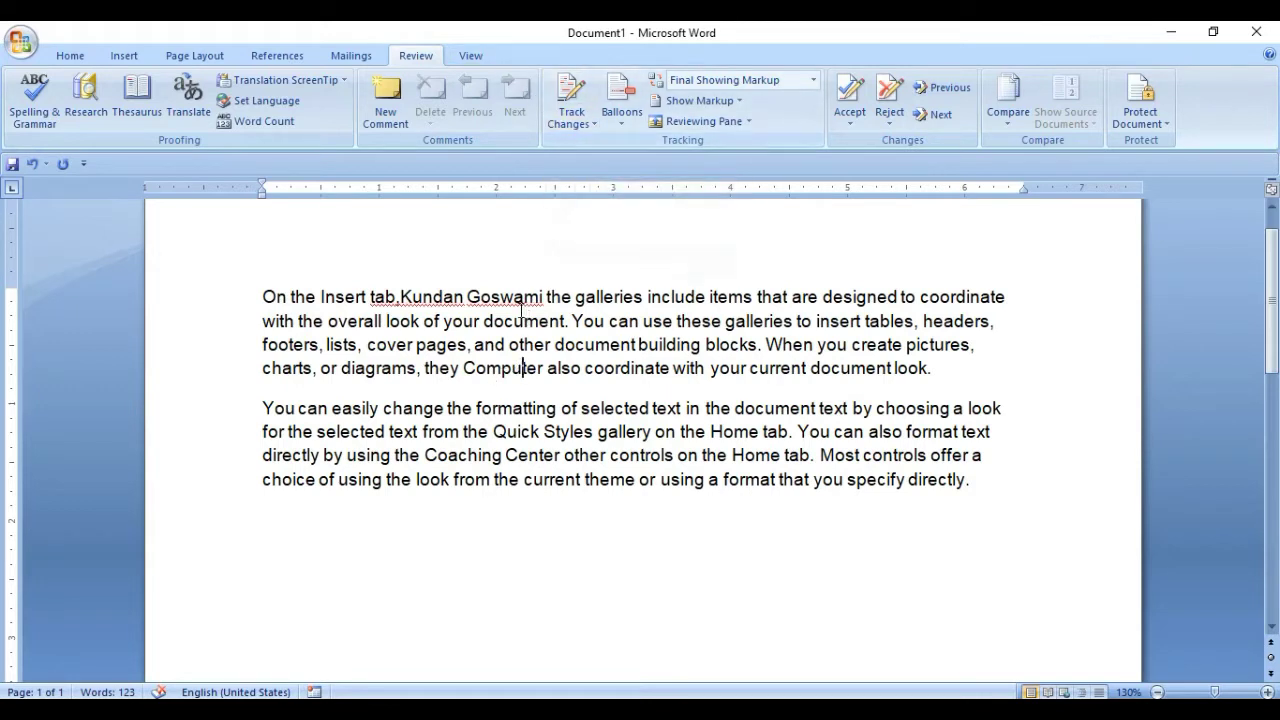
left_click(580, 124)
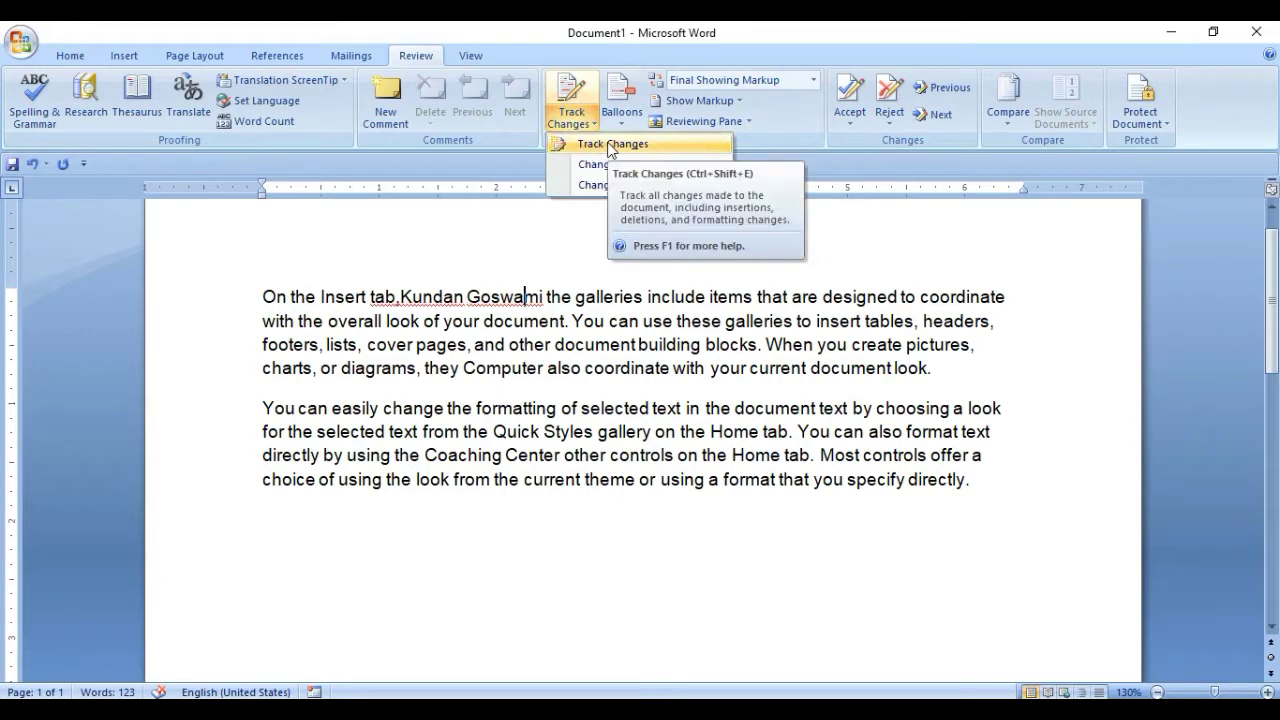
Turn on Track Changes, backspace over the name, and show all revisions inline.
left_click(609, 146)
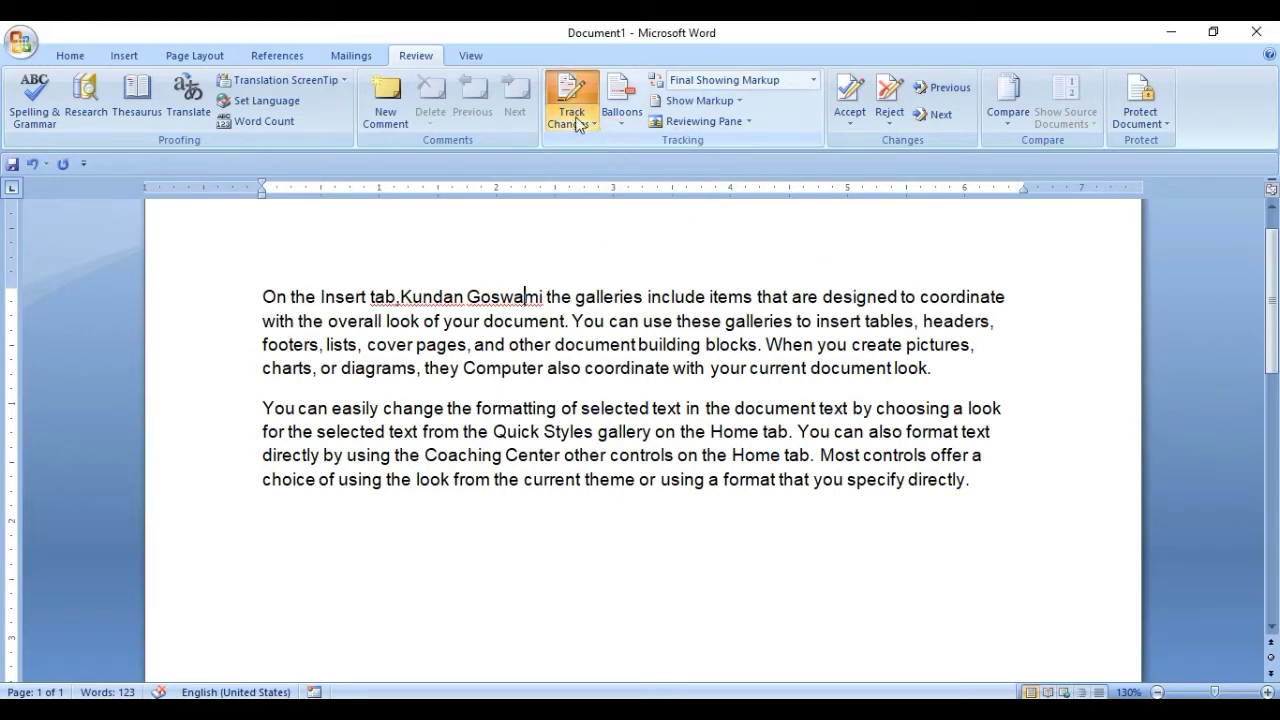
left_click(542, 298)
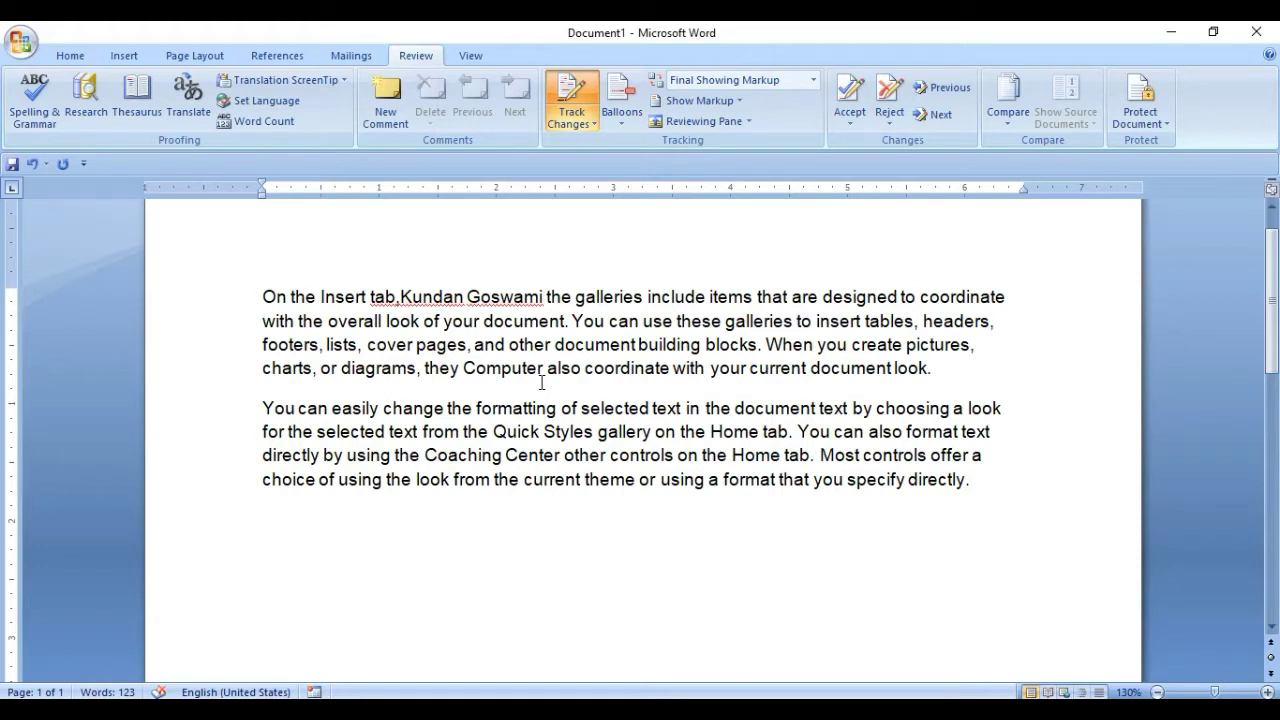
key("BackSpace")
key("BackSpace")
key("BackSpace")
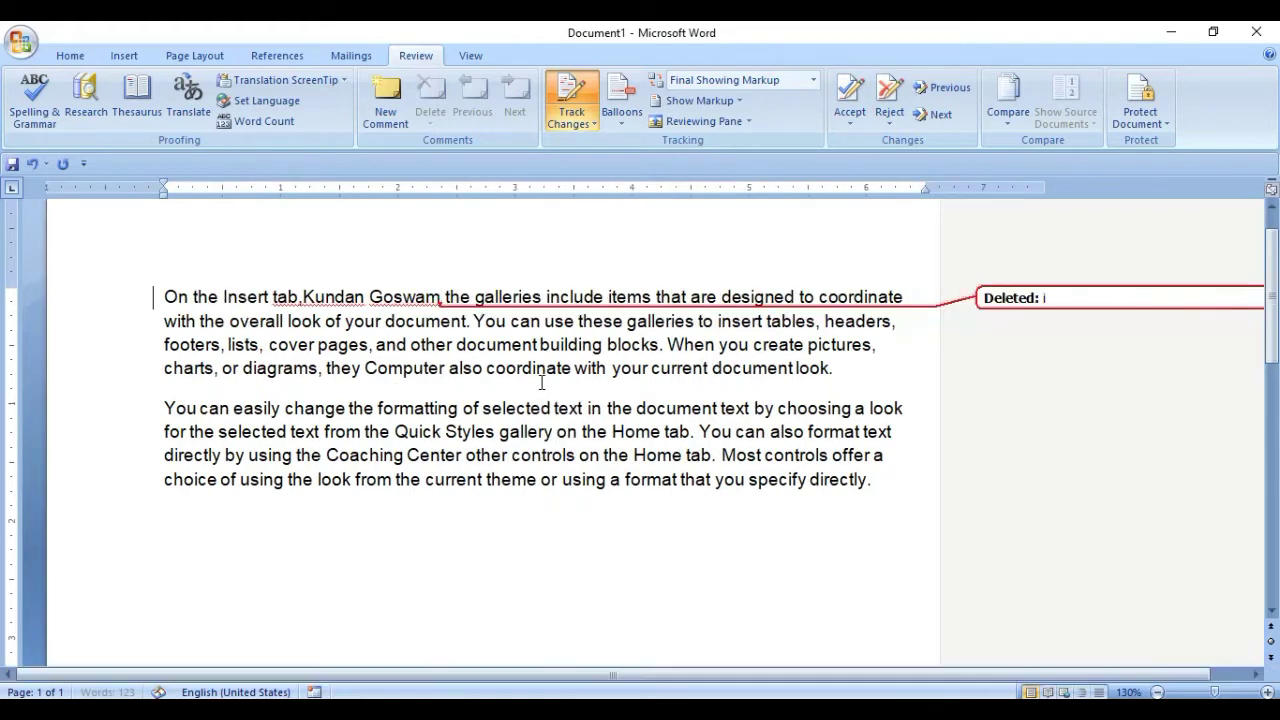
key("BackSpace")
key("BackSpace")
key("BackSpace")
key("BackSpace")
key("BackSpace")
key("BackSpace")
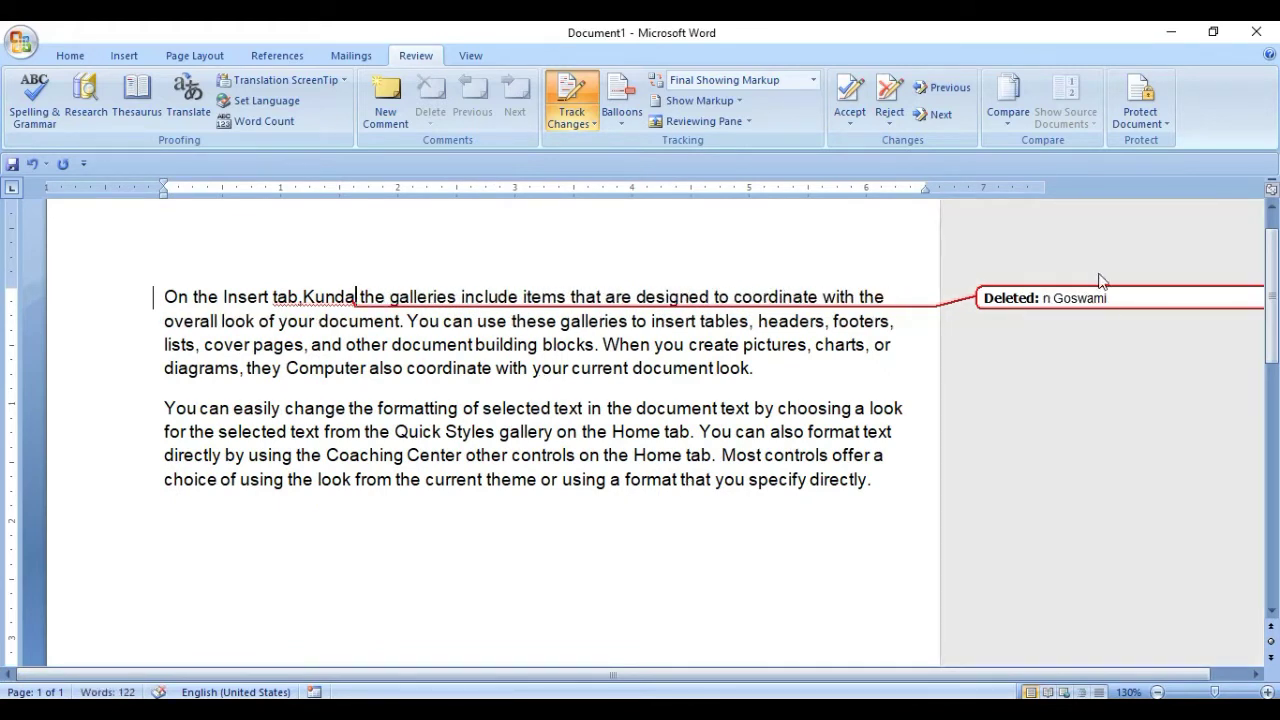
left_click(623, 118)
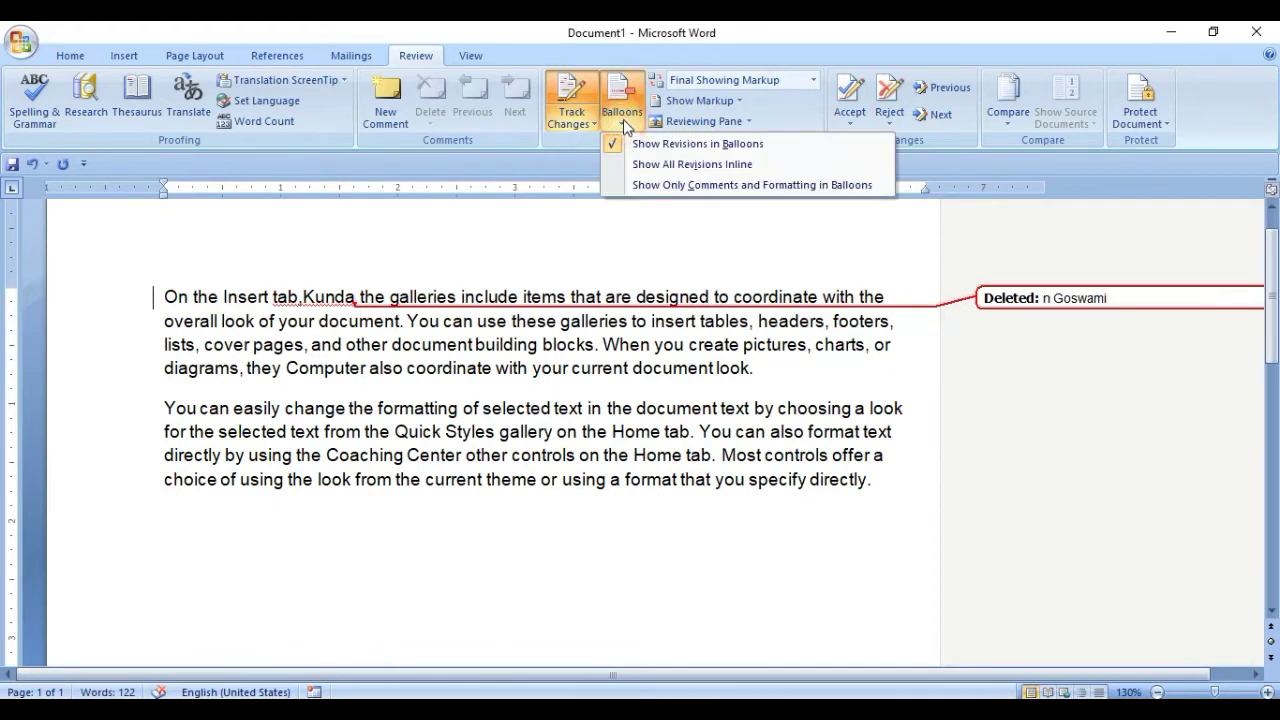
left_click(652, 166)
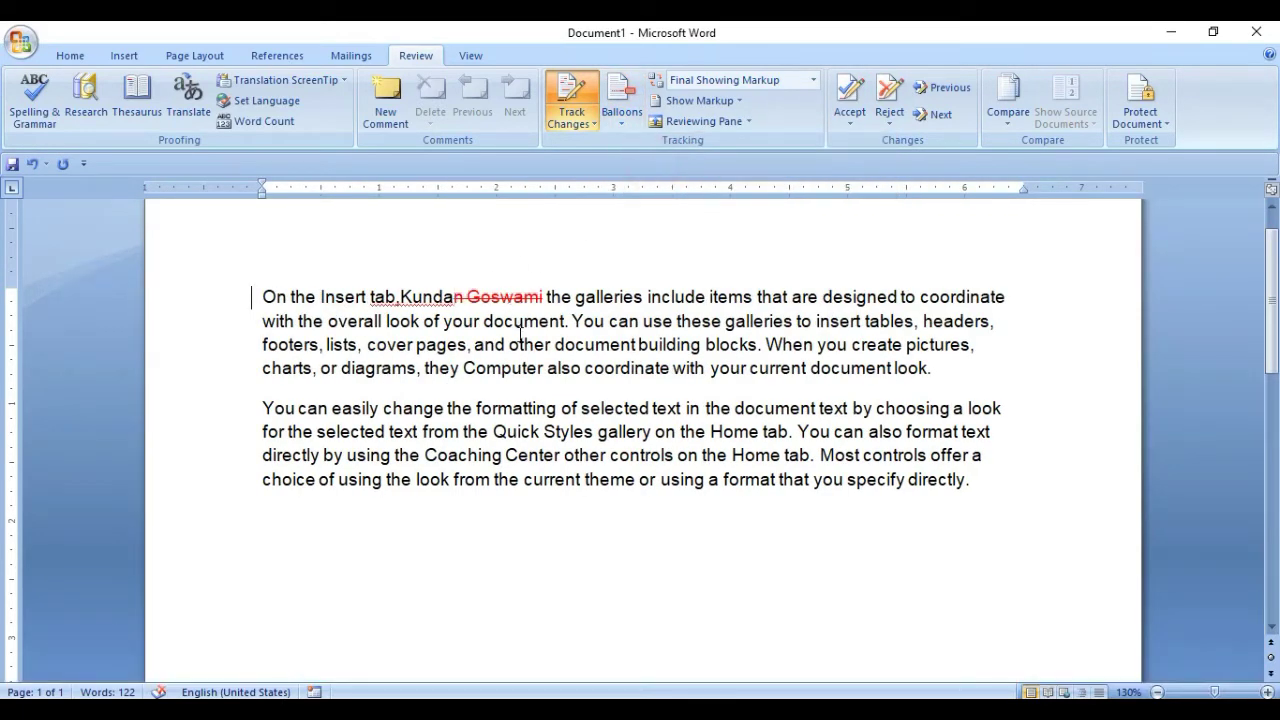
key("BackSpace")
key("BackSpace")
key("BackSpace")
key("BackSpace")
key("BackSpace")
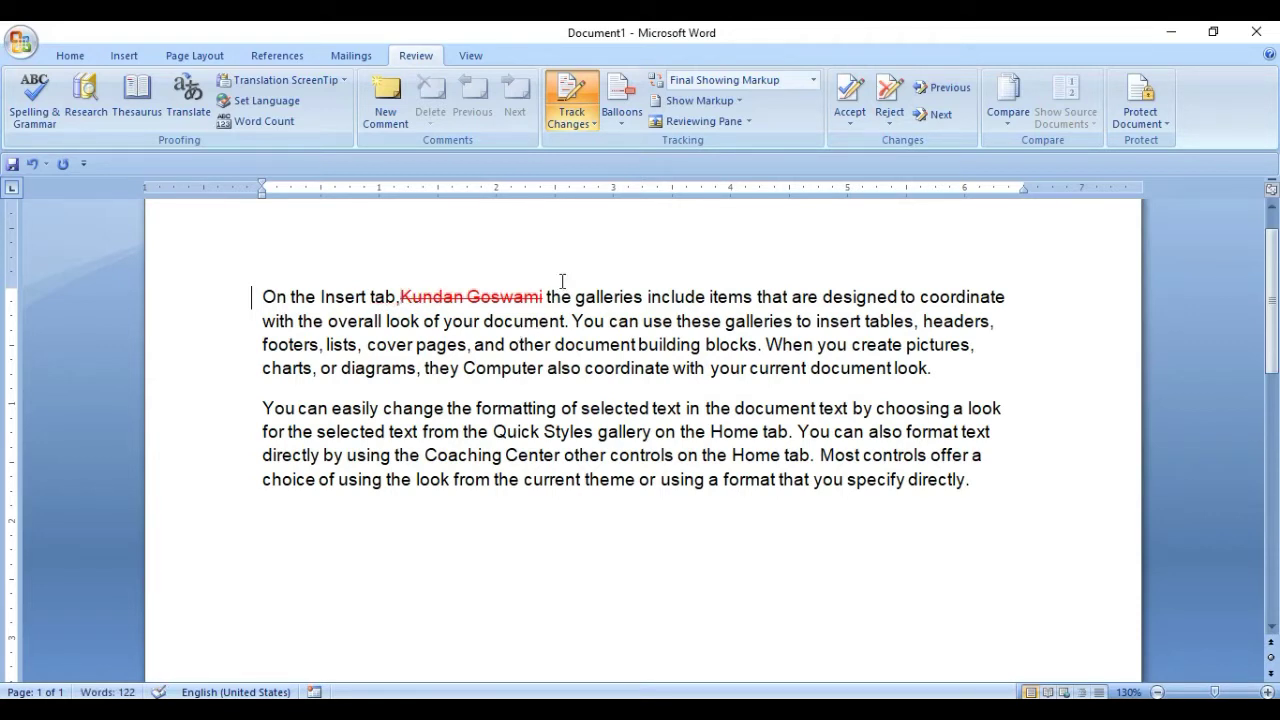
Insert 'Owner' in place of the deleted name and replace 'Computer' with 'Basic Course'.
left_click(544, 296)
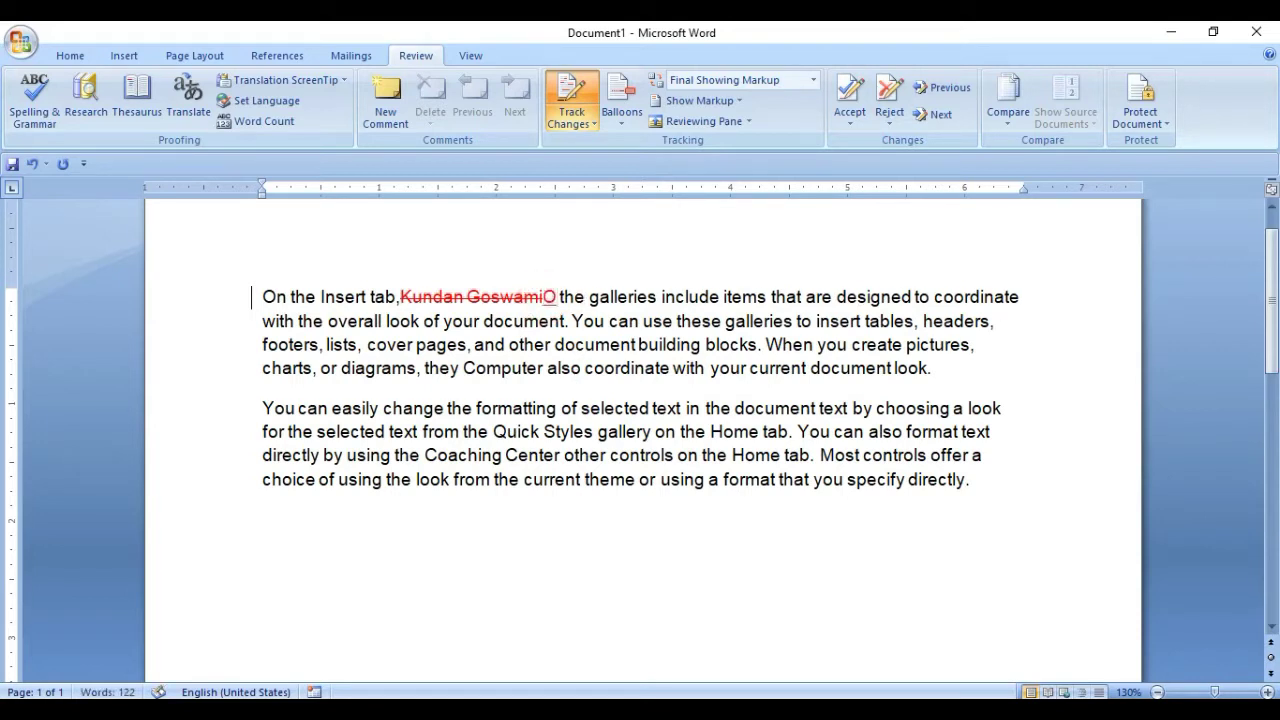
type("wner")
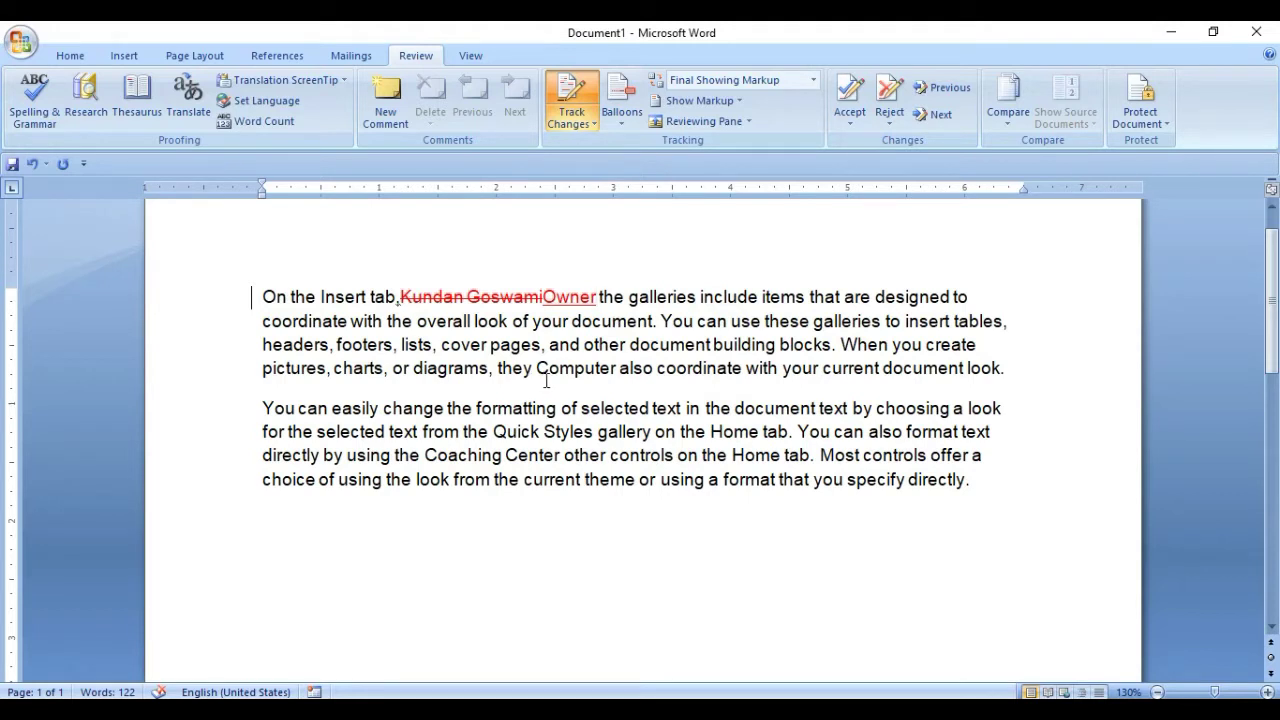
left_click_drag(539, 368, 614, 370)
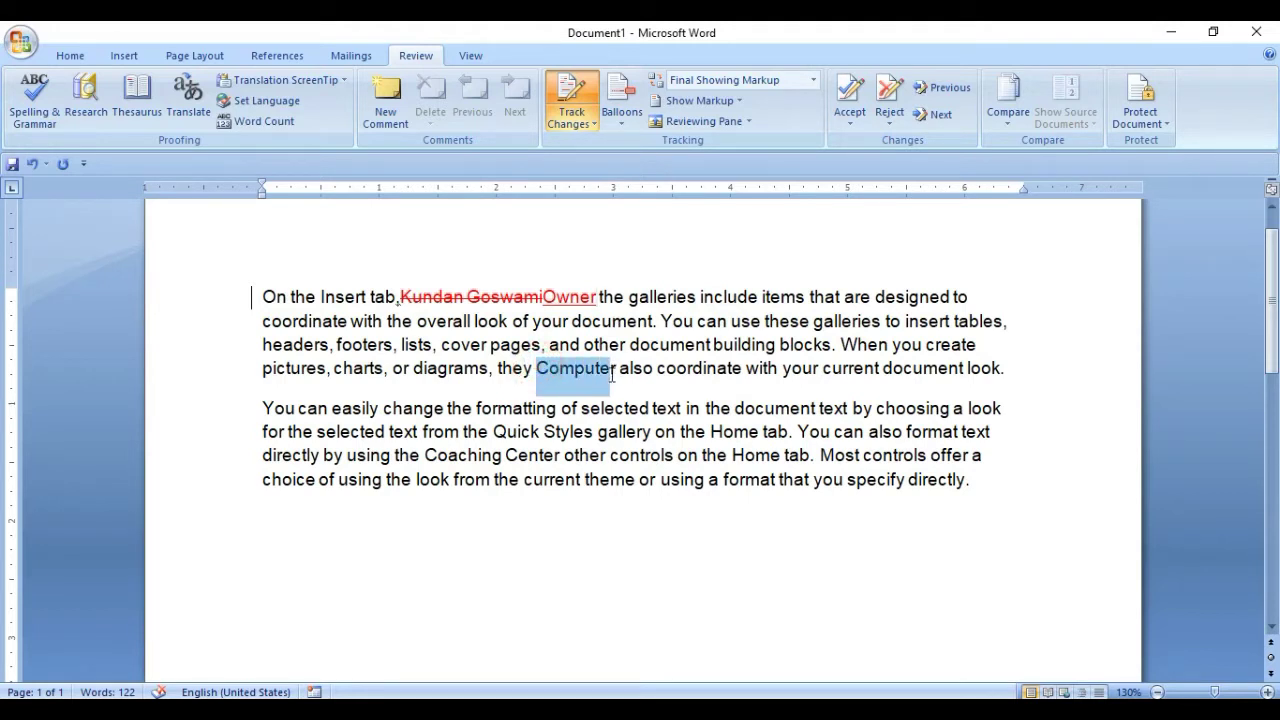
left_click(614, 370)
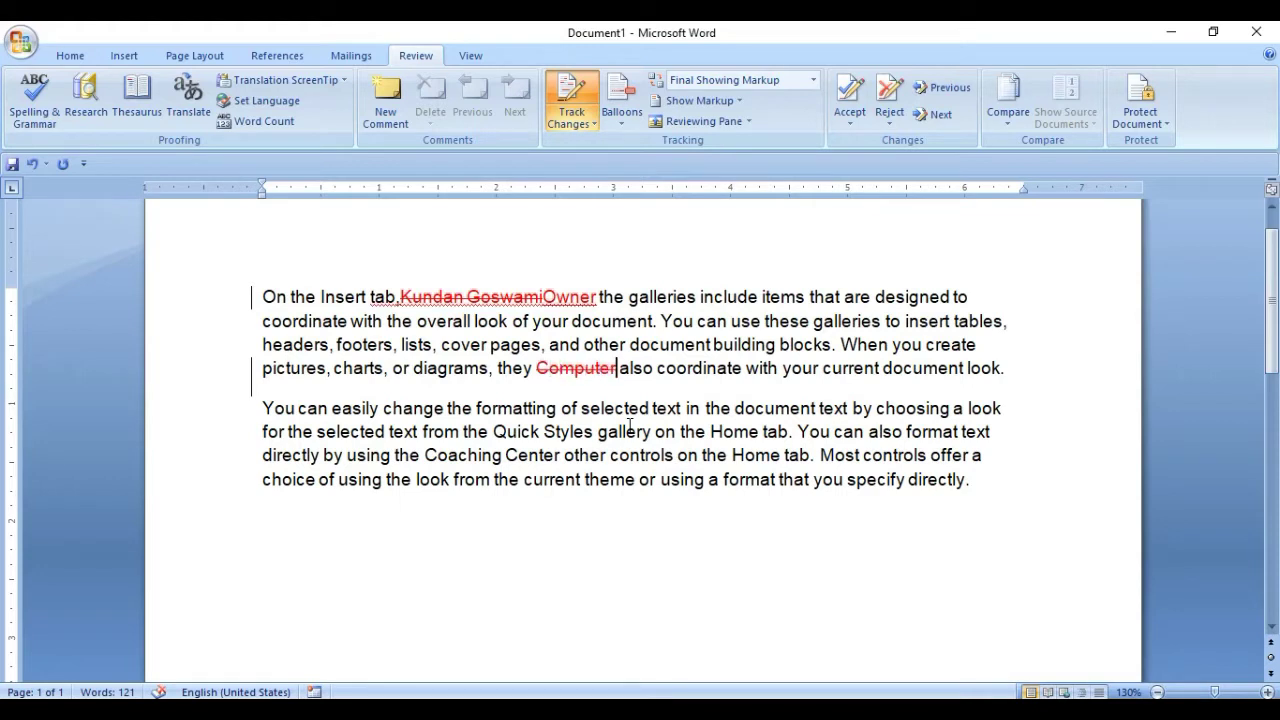
type("Basic ")
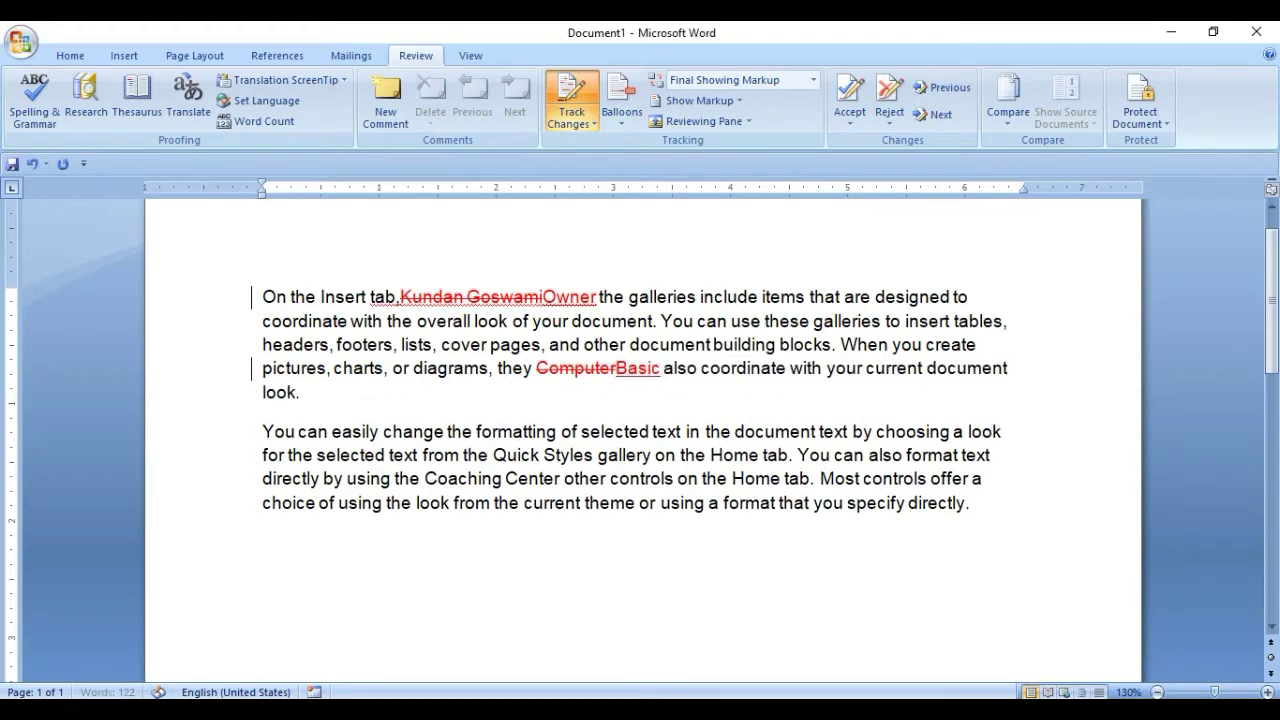
type("Course")
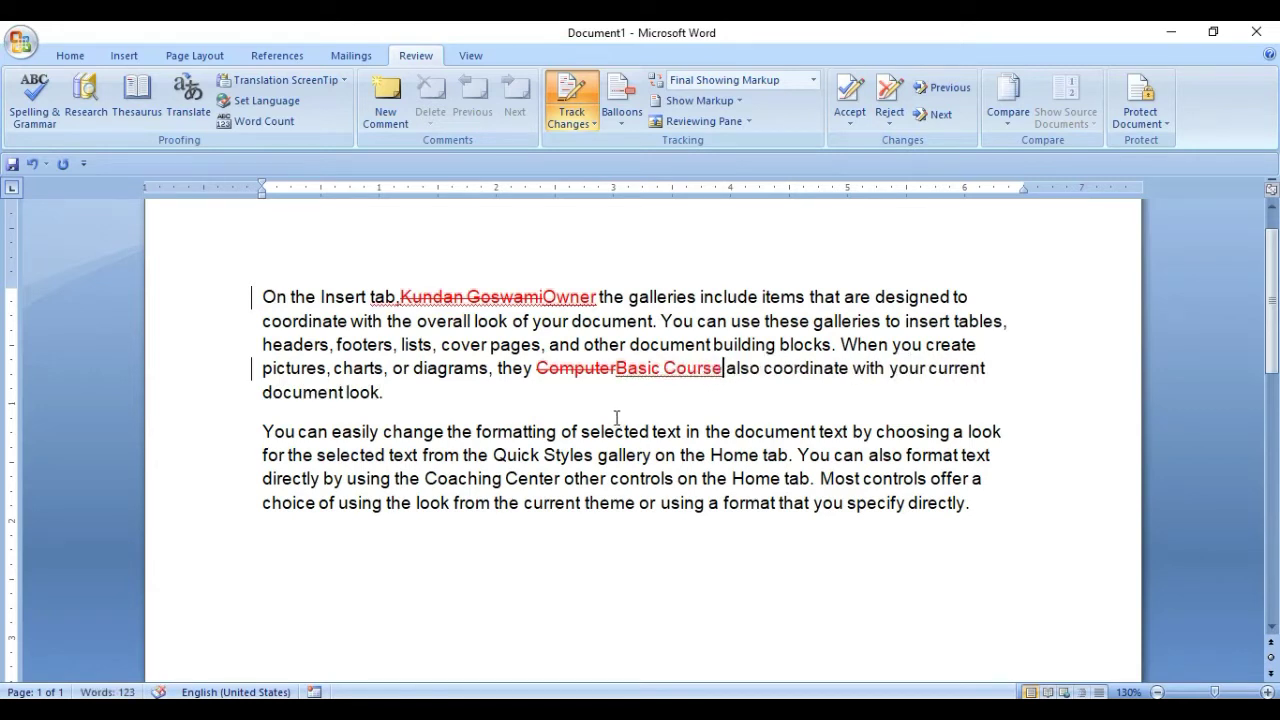
Click through the struck-out name, 'Owner' and 'Basic Course' to inspect the tracked edits.
left_click(616, 374)
left_click(616, 373)
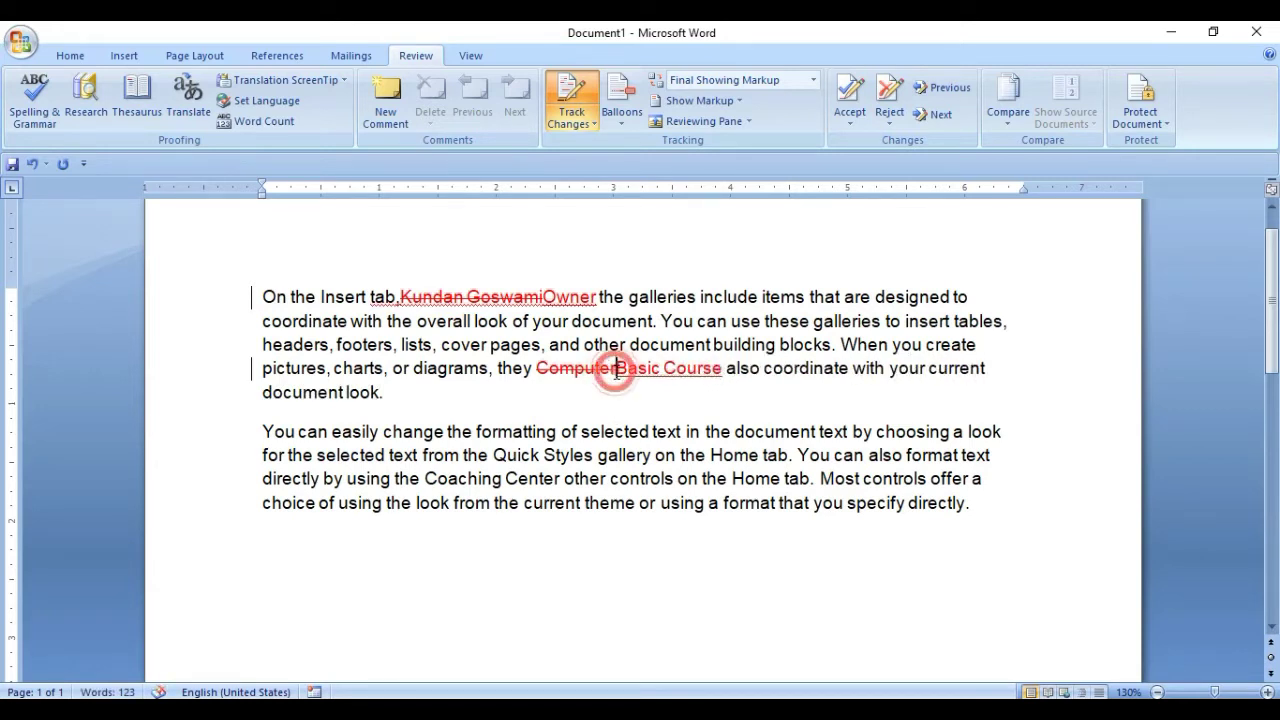
left_click(519, 300)
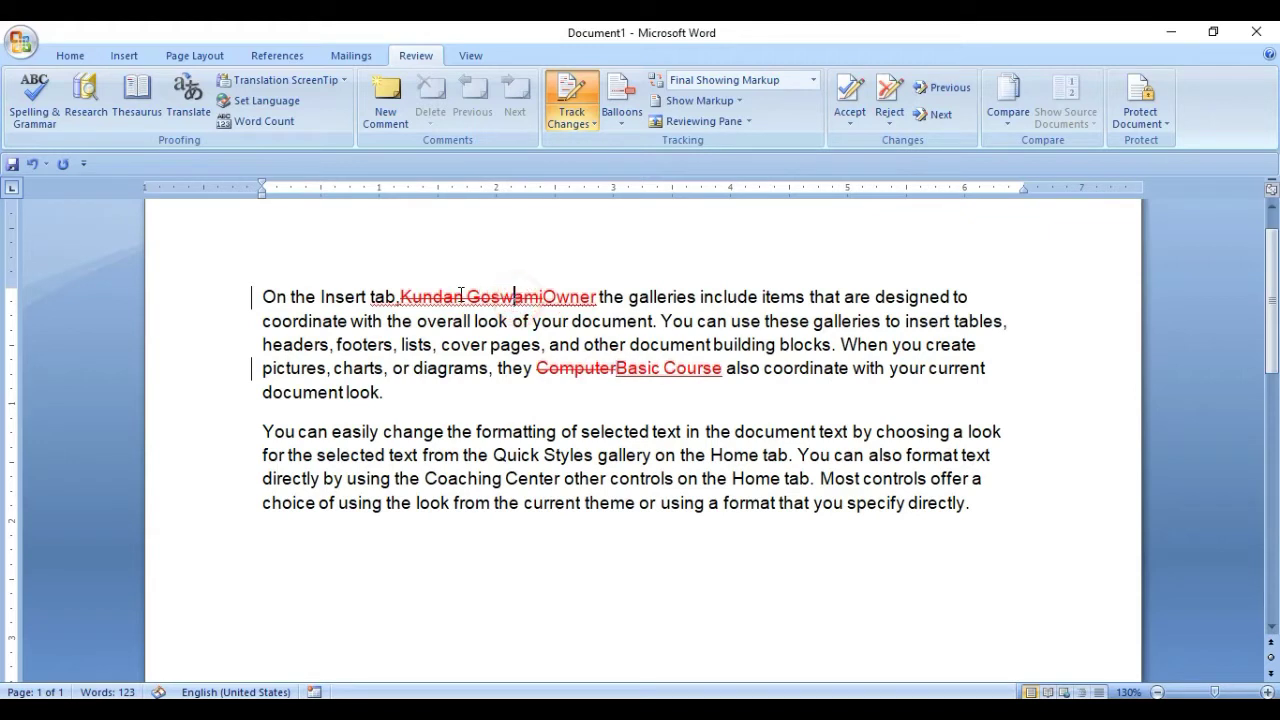
left_click(450, 296)
left_click(501, 298)
left_click(578, 297)
left_click(557, 297)
left_click(568, 303)
left_click(617, 368)
left_click(660, 368)
Replace 'Coaching Center' with 'Small Talk Institute', correcting the lowercase t in Talk.
left_click_drag(428, 479, 519, 479)
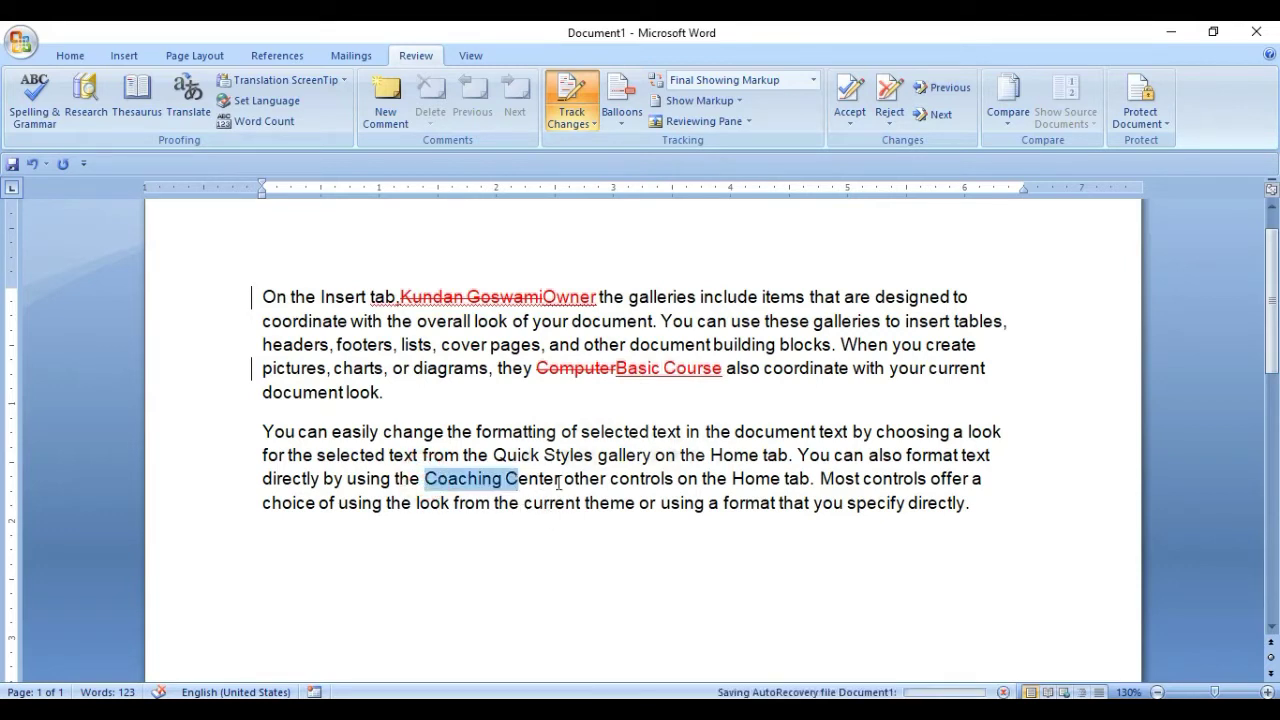
left_click(560, 478)
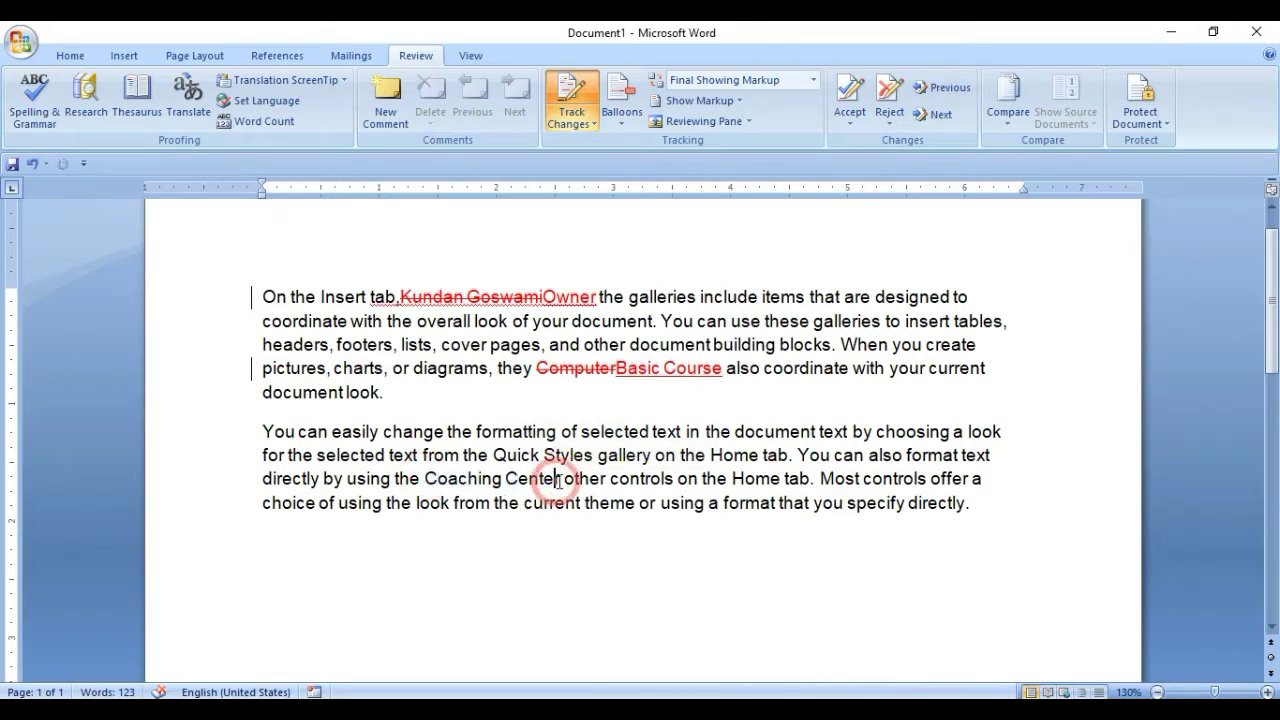
key("BackSpace")
key("BackSpace")
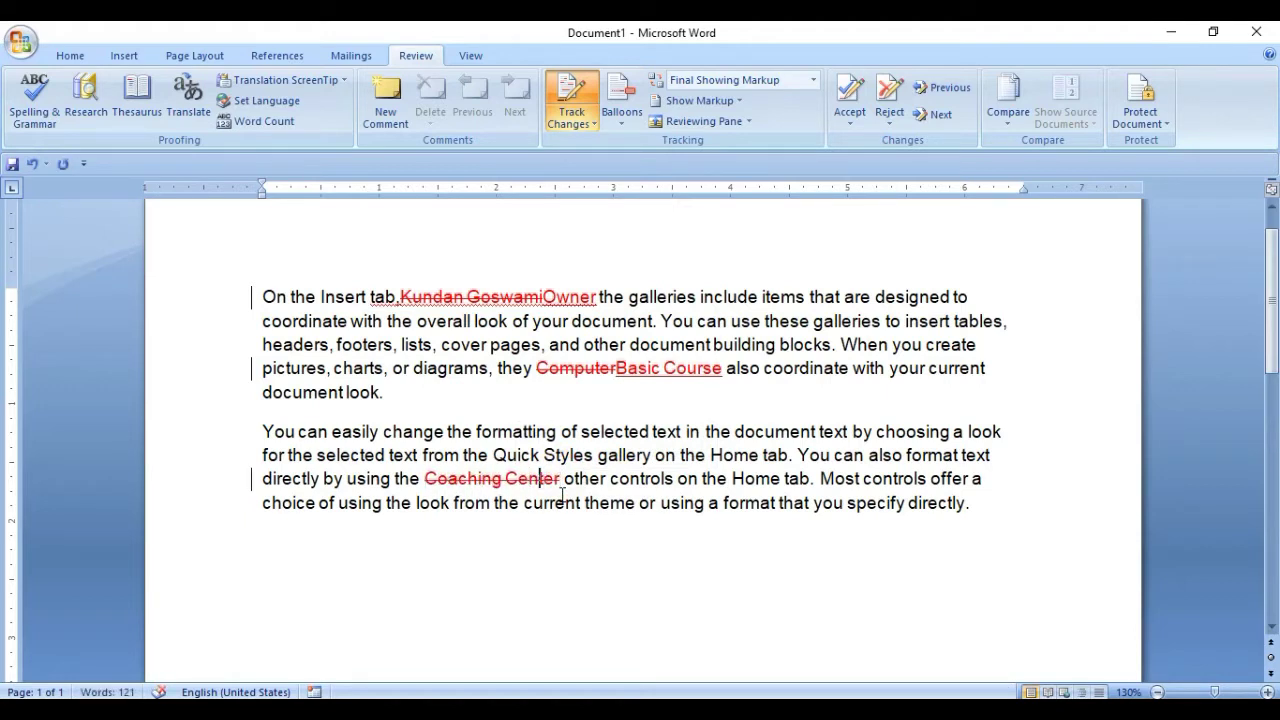
type("Small tal")
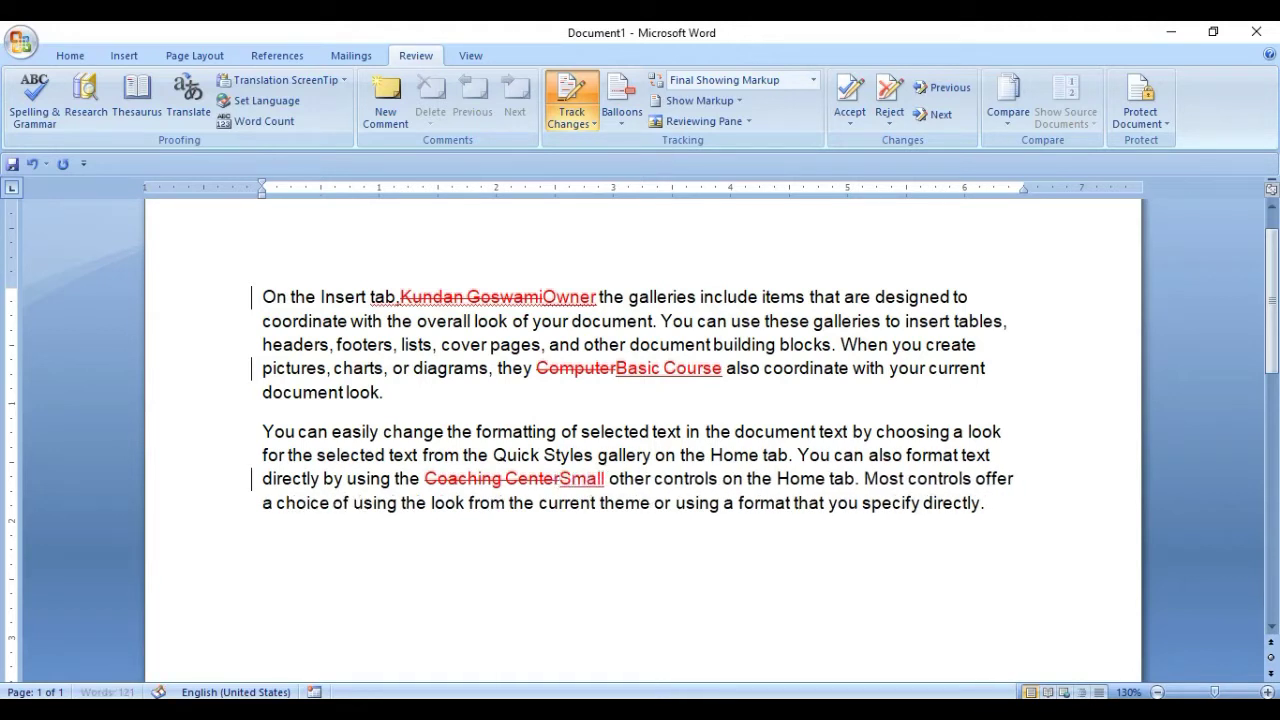
type("k Inst")
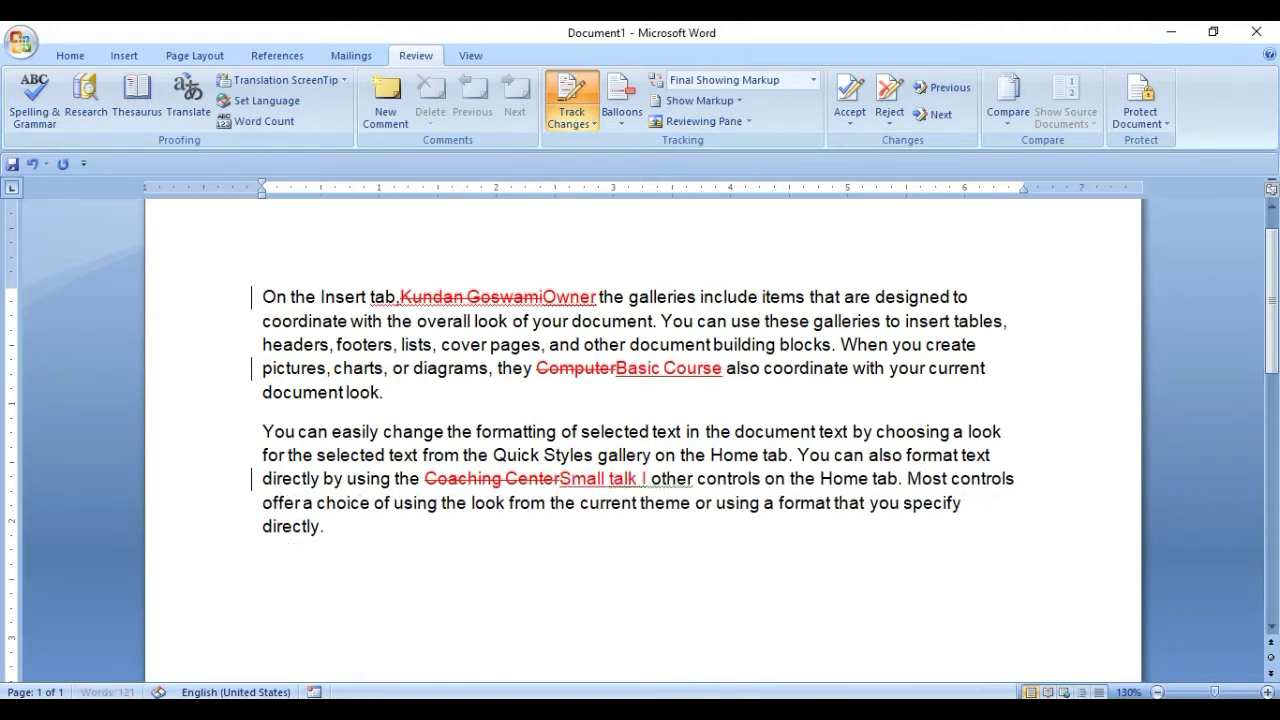
type("itute")
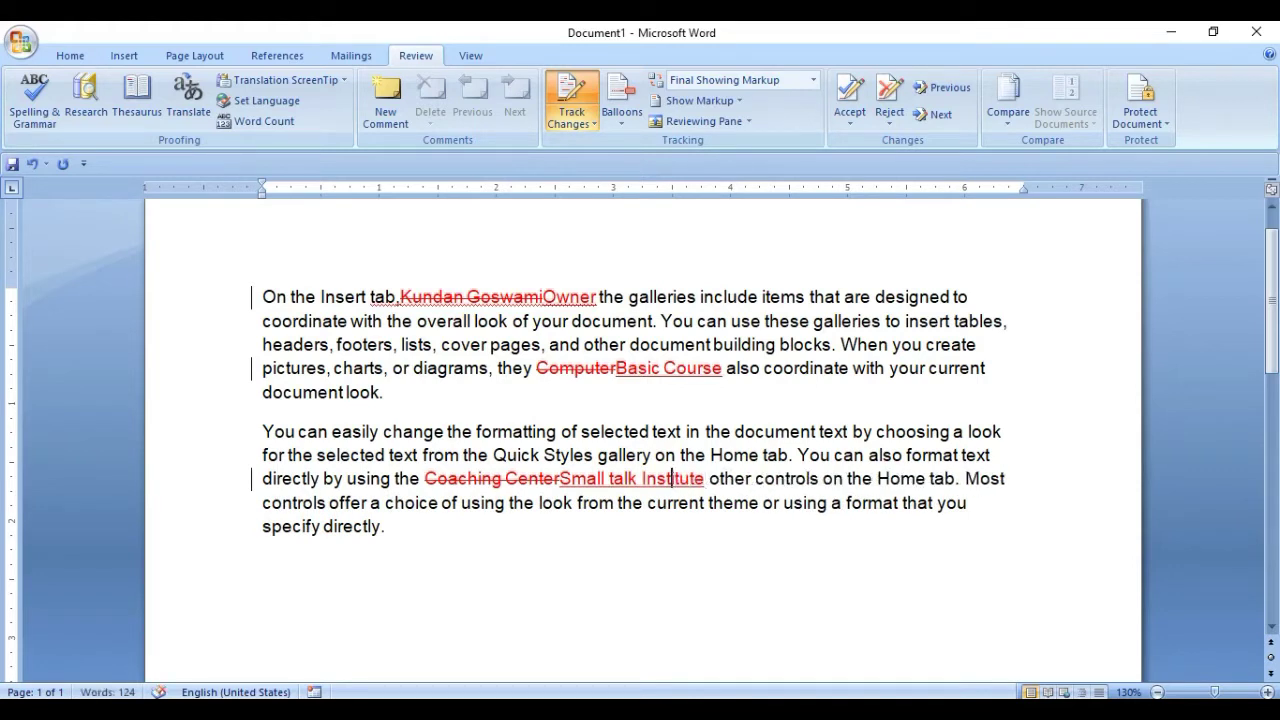
key("BackSpace")
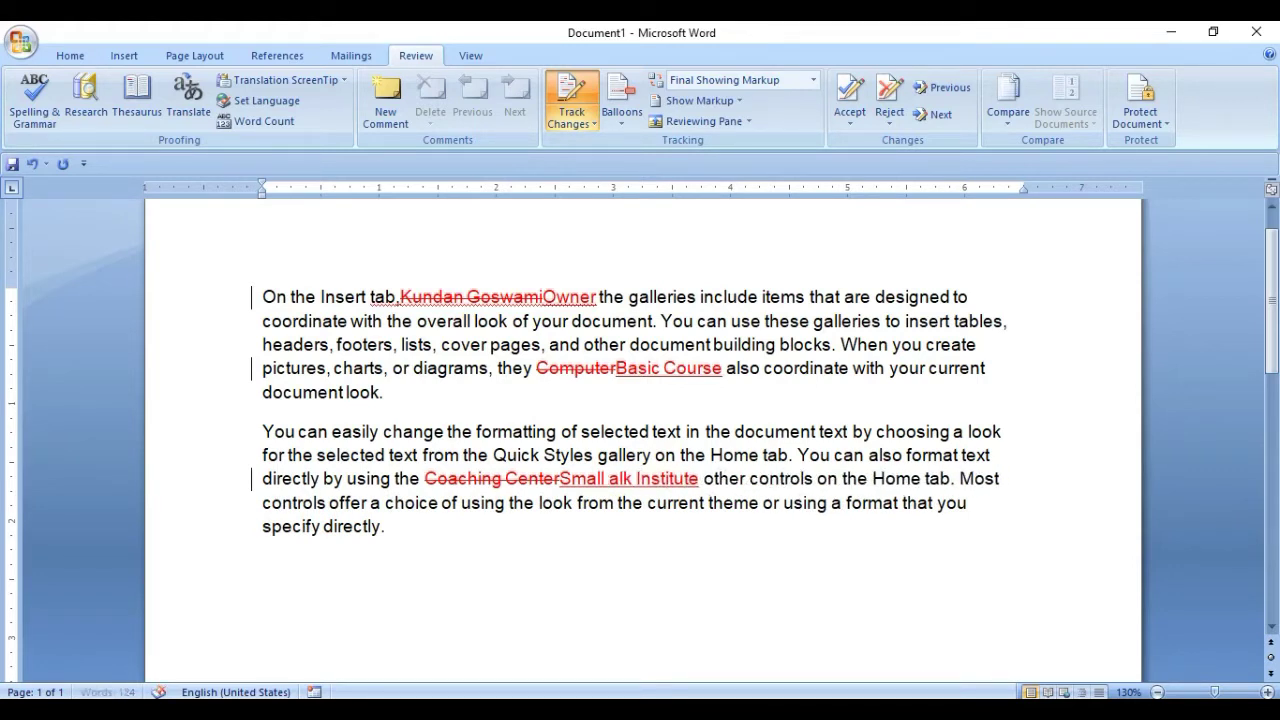
type("T")
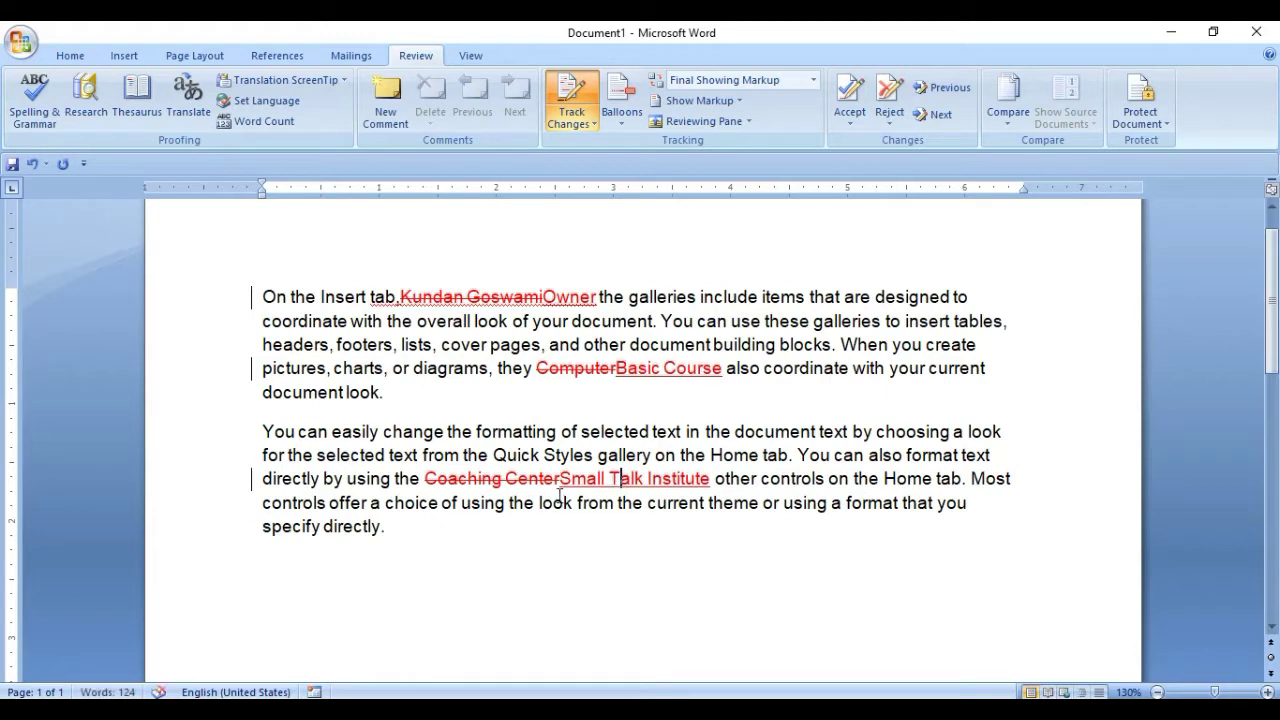
left_click(560, 478)
left_click(616, 368)
Step forward and back through every tracked change using Next and Previous.
left_click(941, 89)
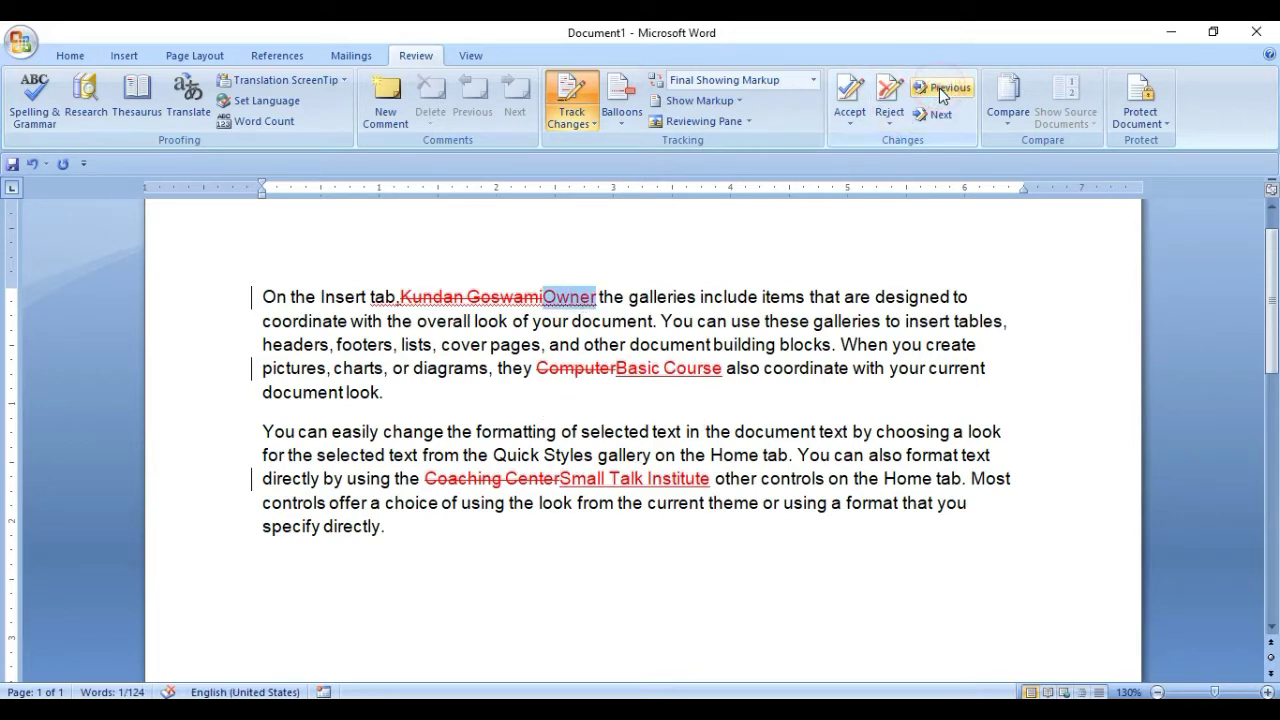
left_click(941, 89)
left_click(940, 115)
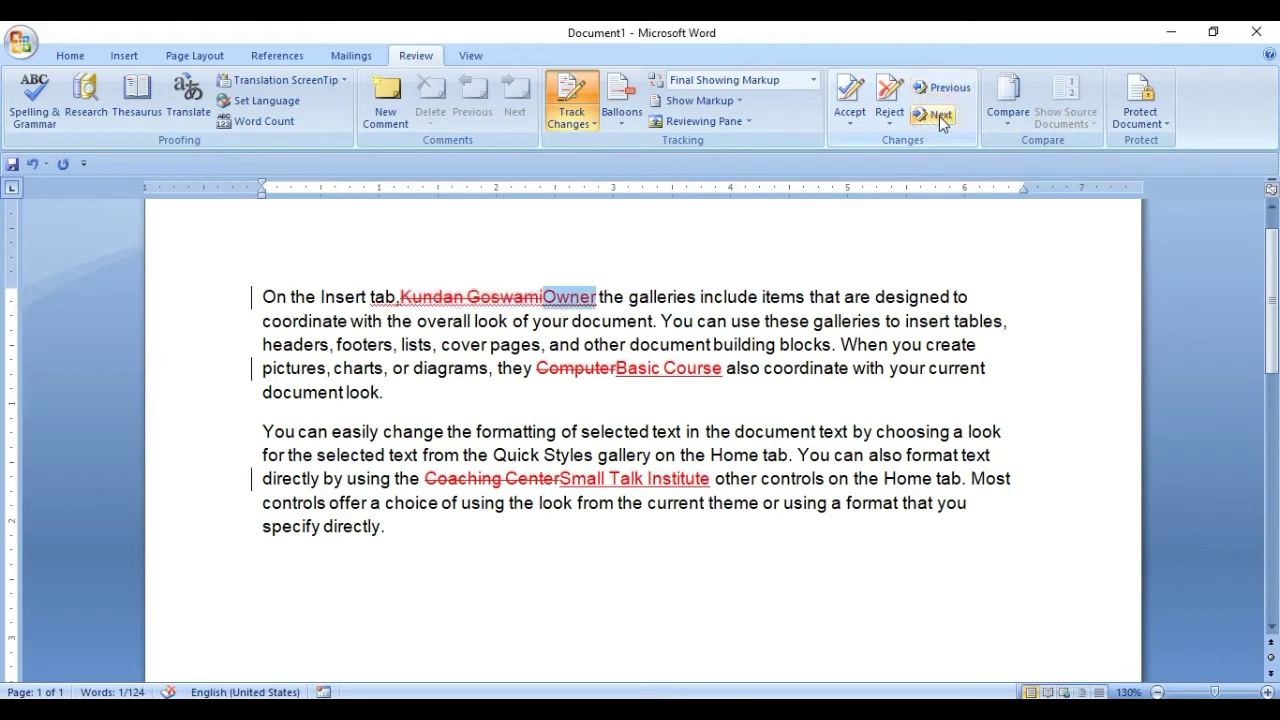
left_click(940, 116)
left_click(940, 116)
left_click(940, 116)
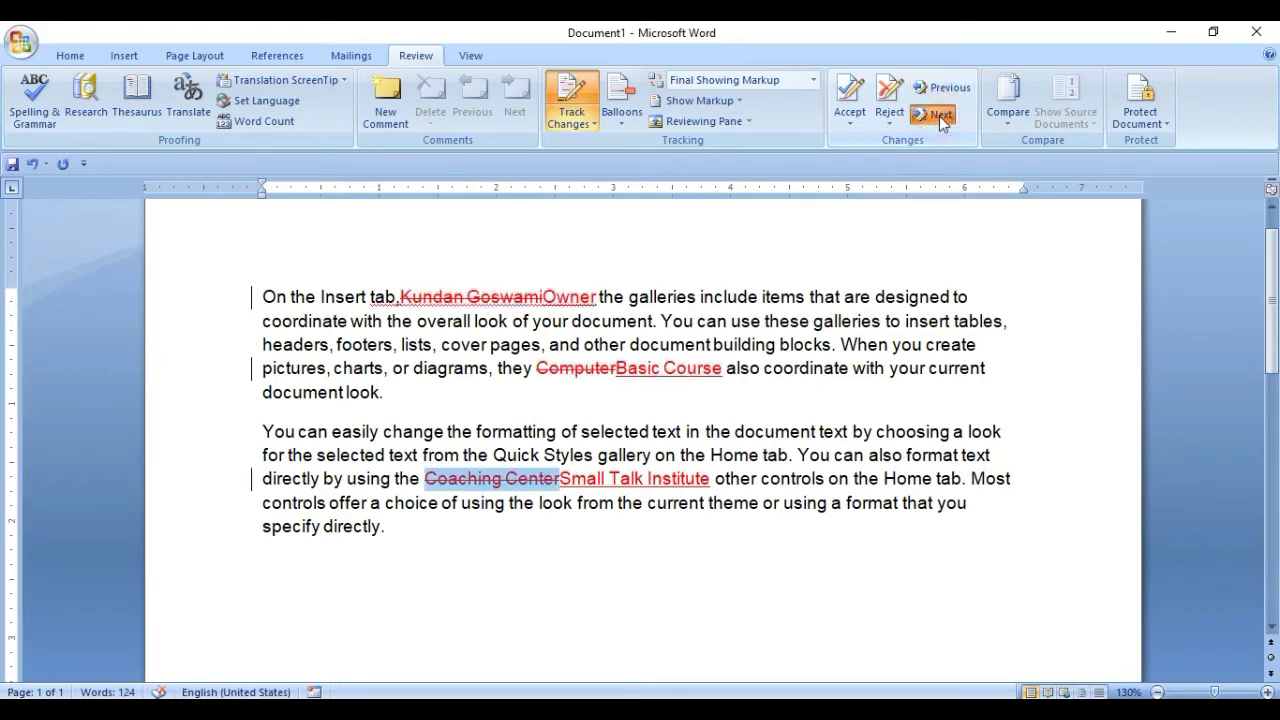
left_click(940, 116)
left_click(958, 90)
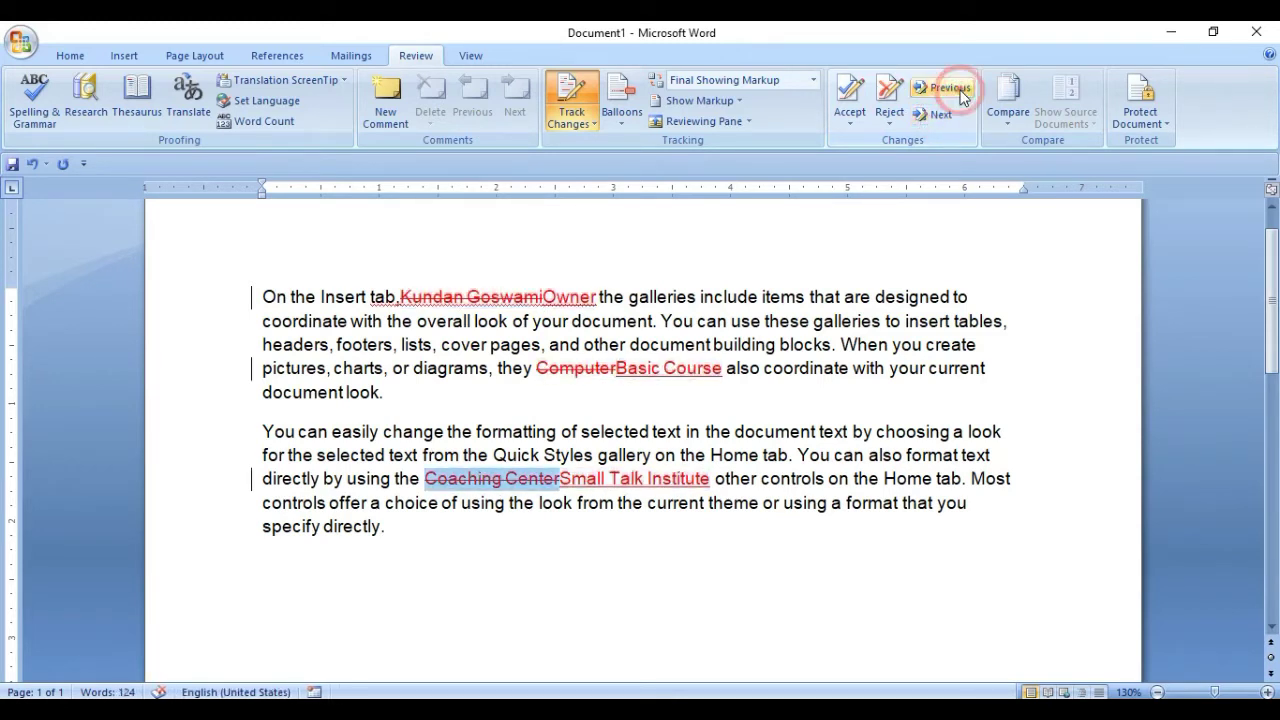
left_click(958, 90)
left_click(958, 90)
left_click(958, 90)
left_click(958, 90)
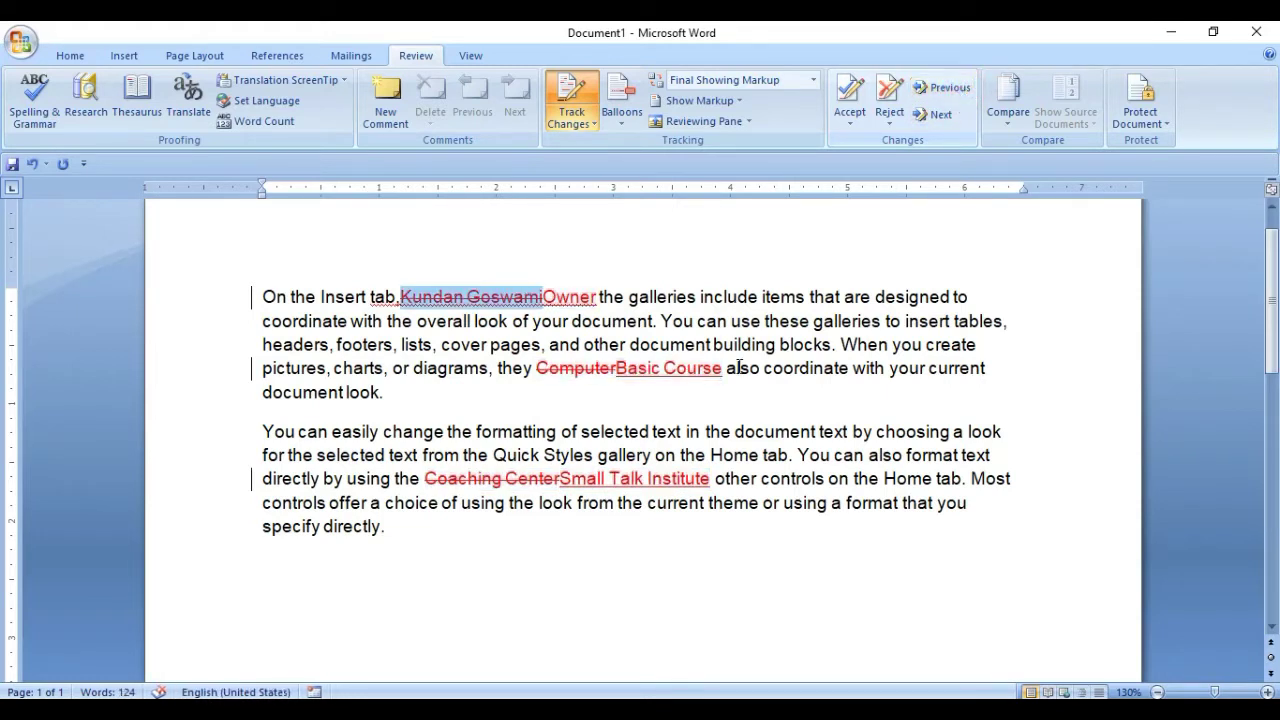
left_click(512, 299)
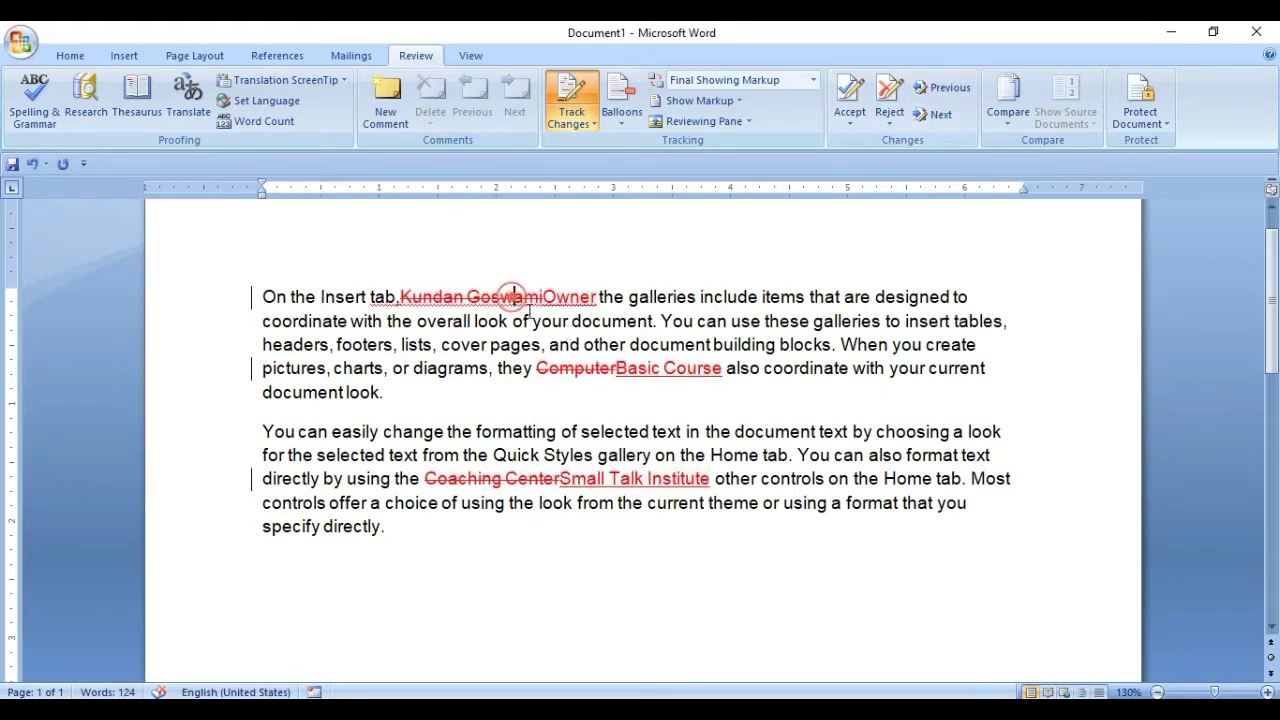
Uncheck Comments in the Show Markup list.
left_click(712, 102)
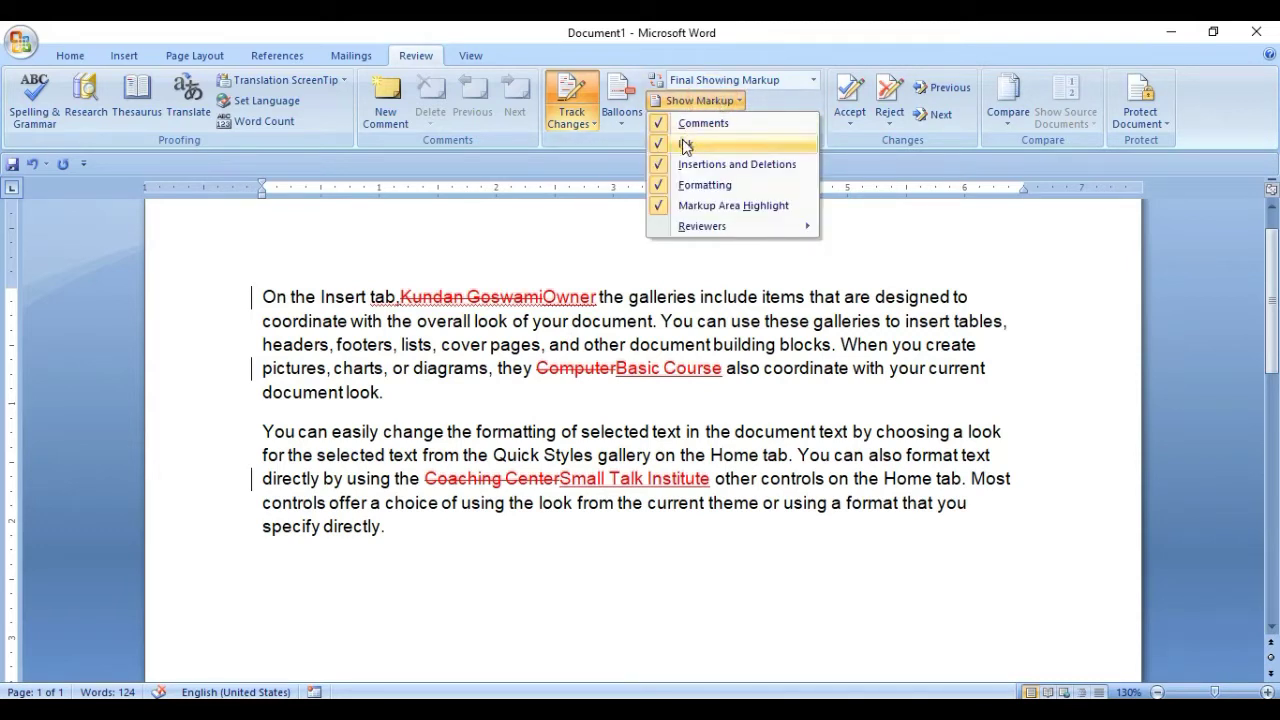
left_click(684, 137)
left_click(697, 102)
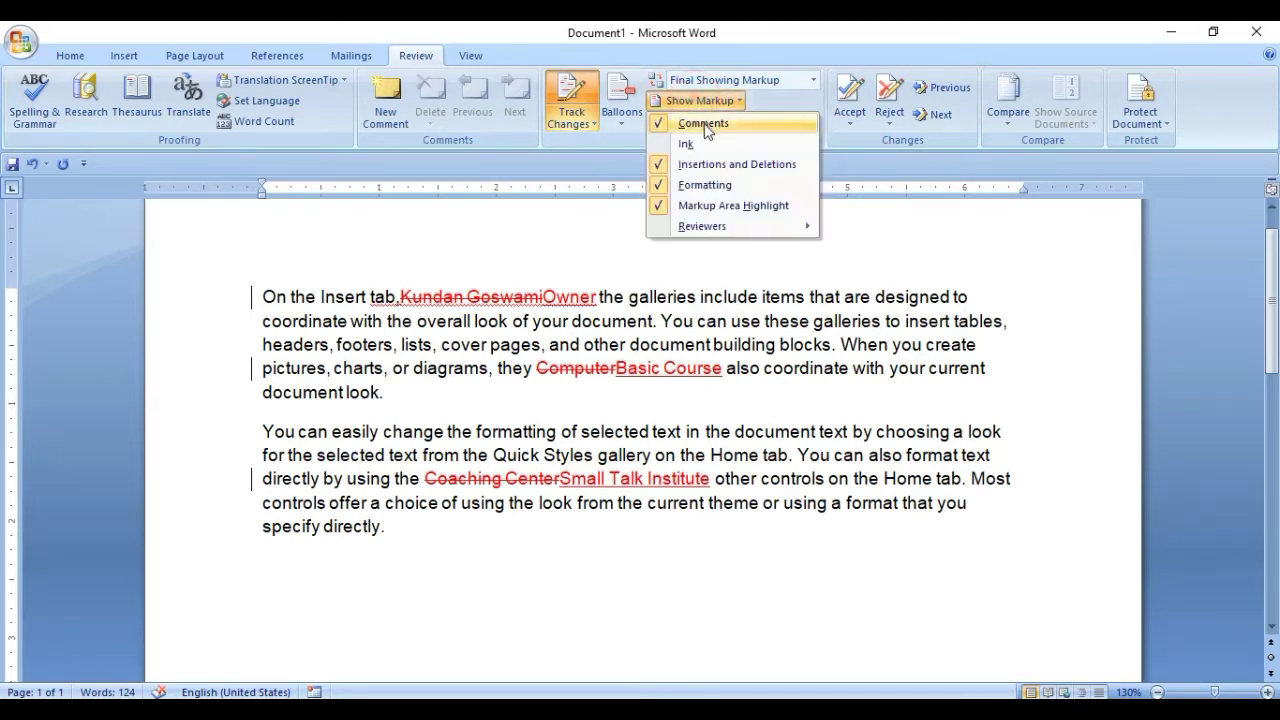
left_click(706, 126)
left_click(700, 101)
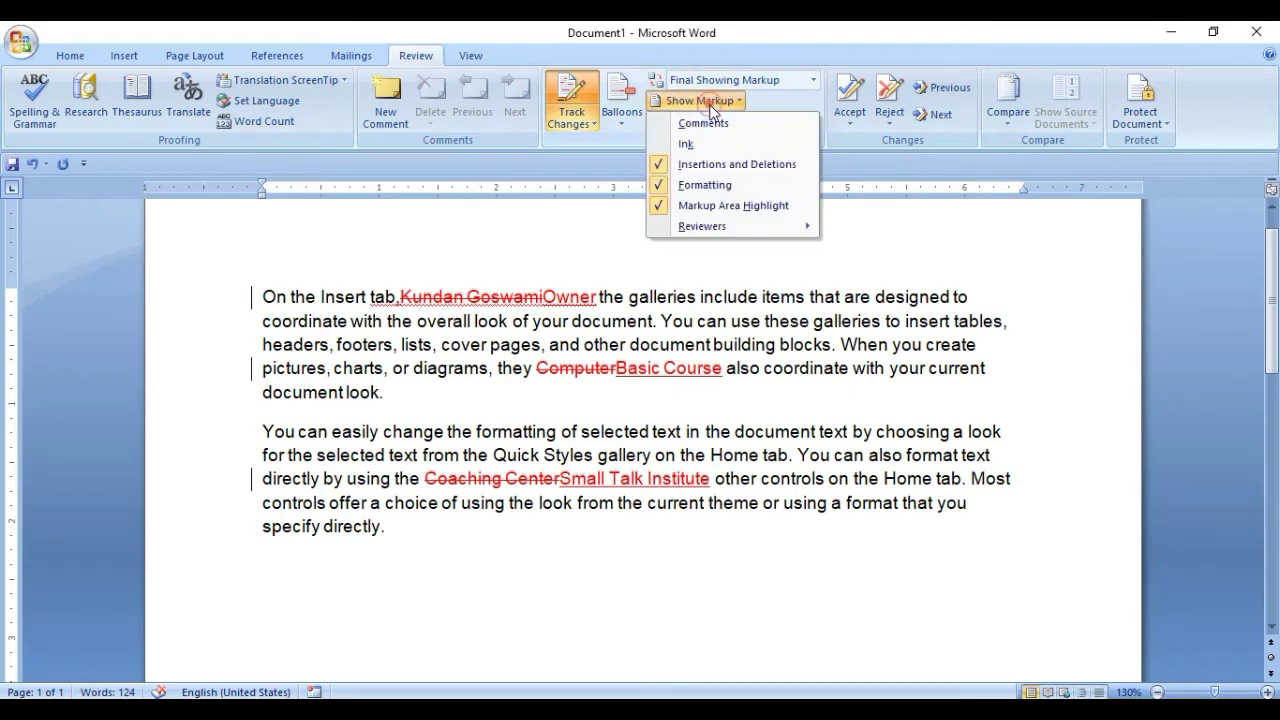
Try balloon display and toggle Comments, Formatting and Insertions and Deletions markup.
left_click(621, 113)
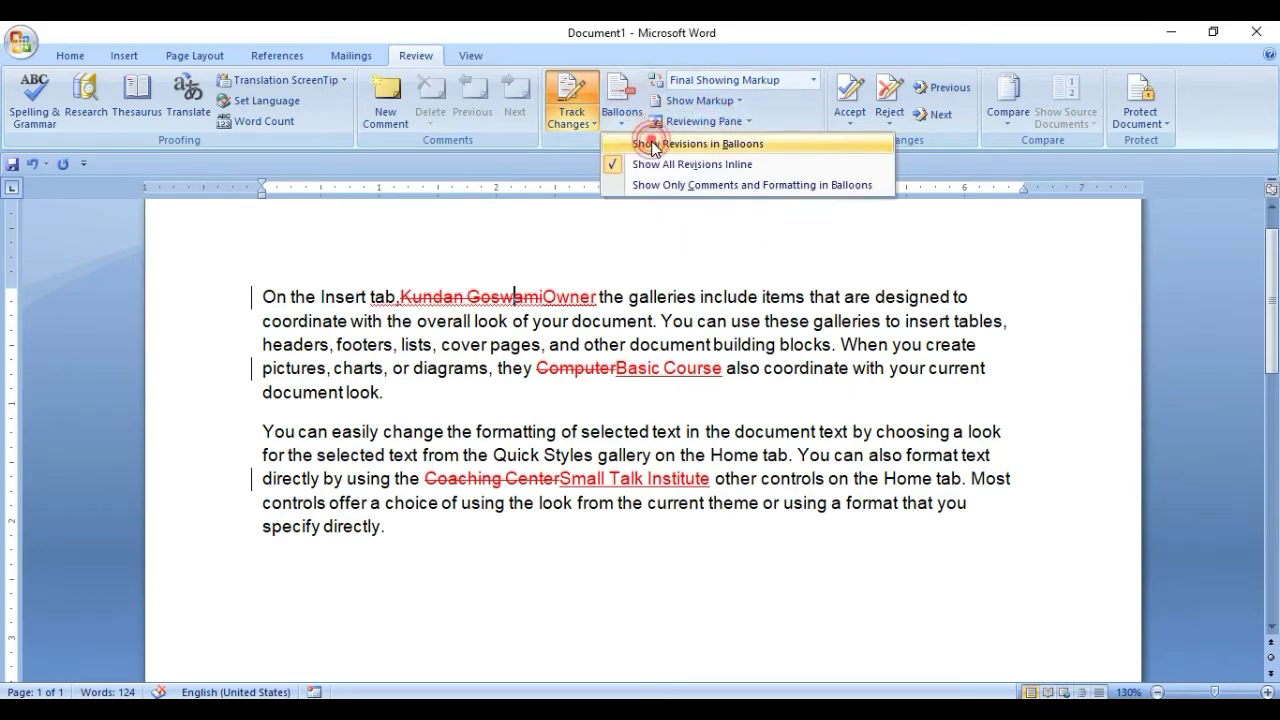
left_click(620, 143)
left_click(700, 101)
left_click(700, 101)
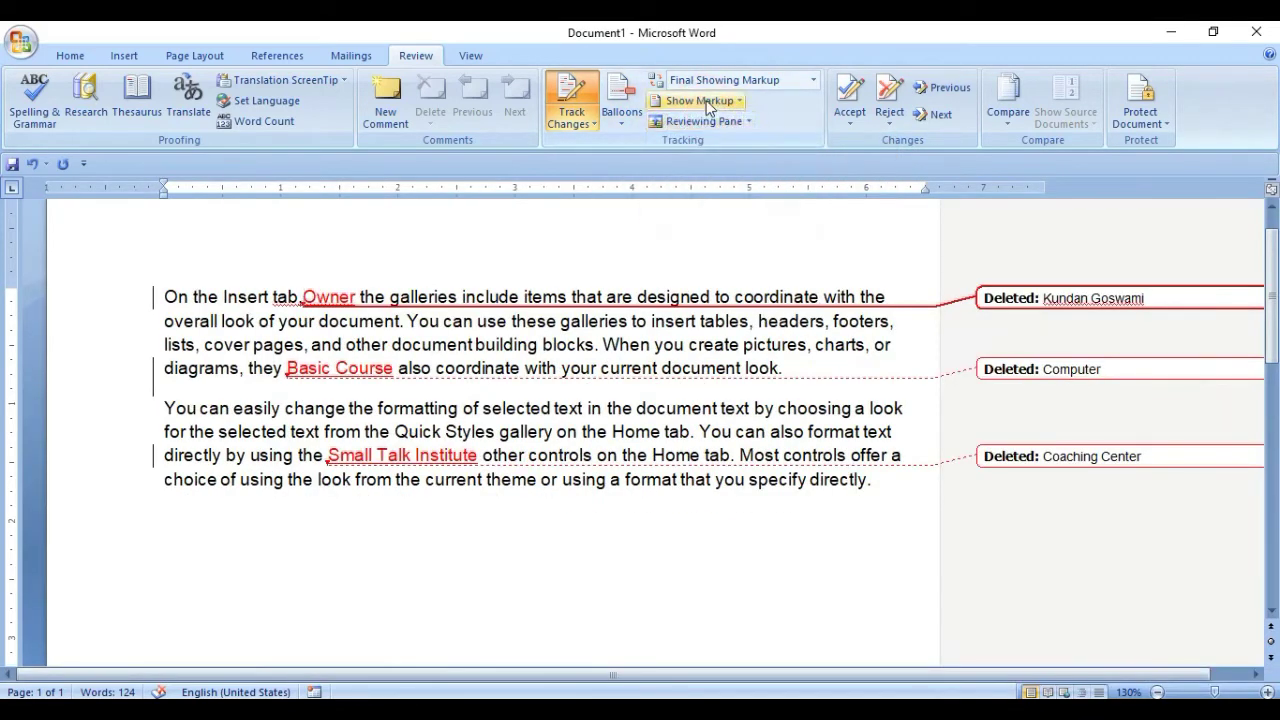
left_click(700, 101)
left_click(701, 124)
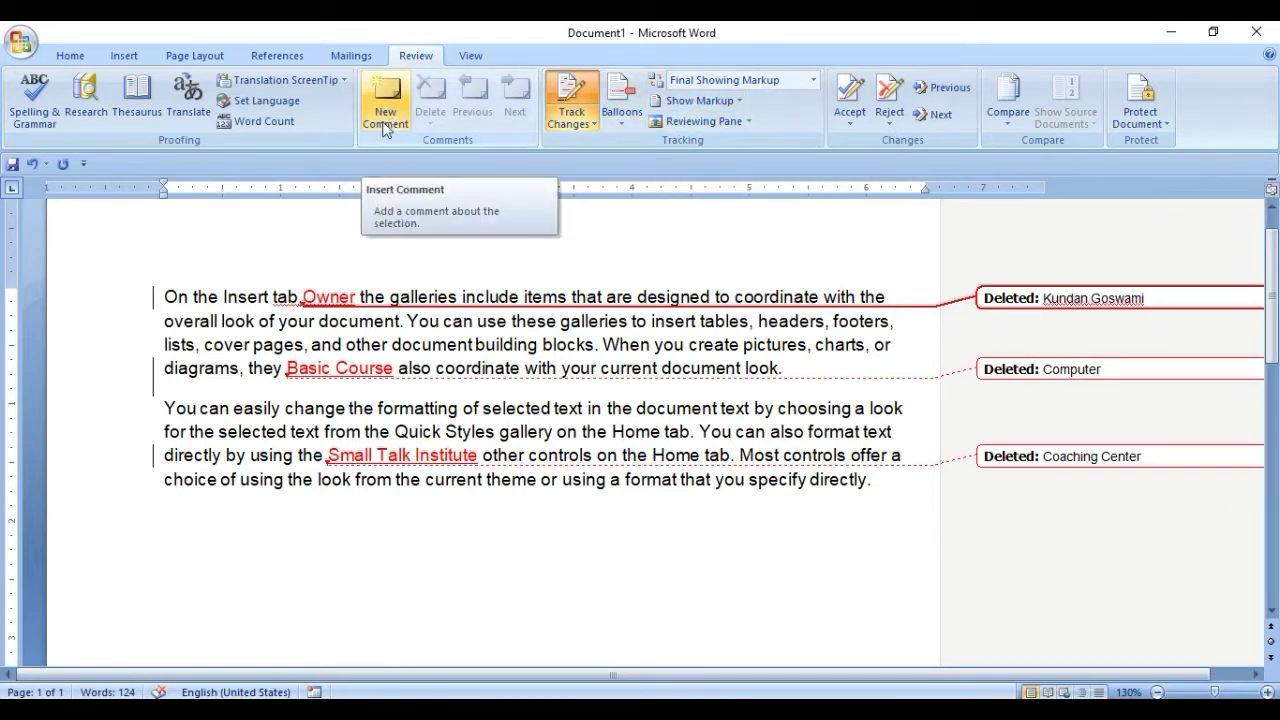
left_click(700, 101)
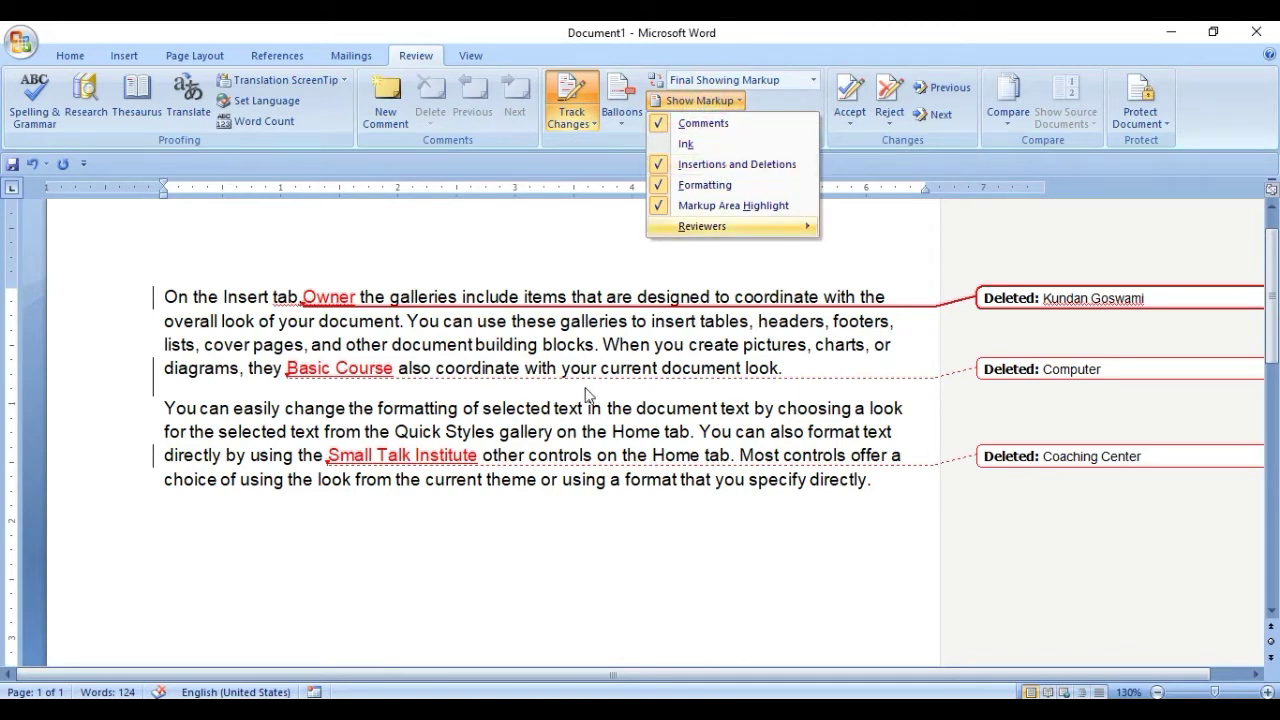
left_click(705, 185)
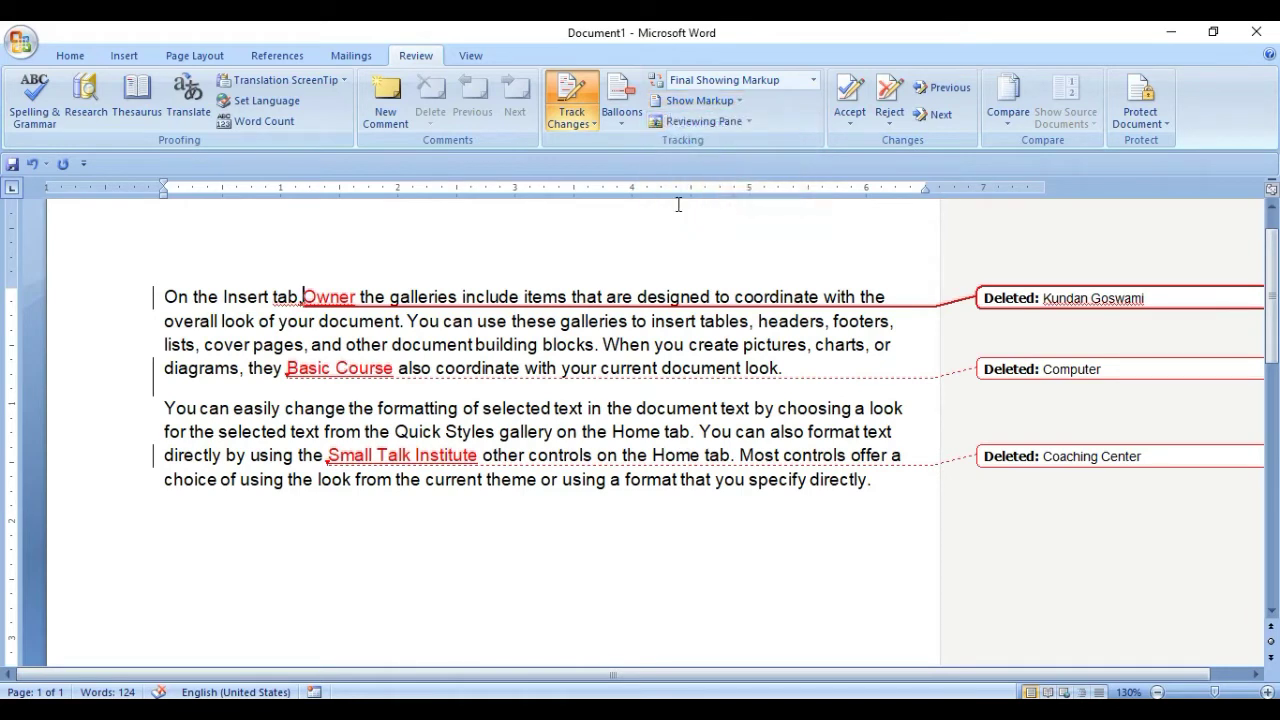
left_click(716, 103)
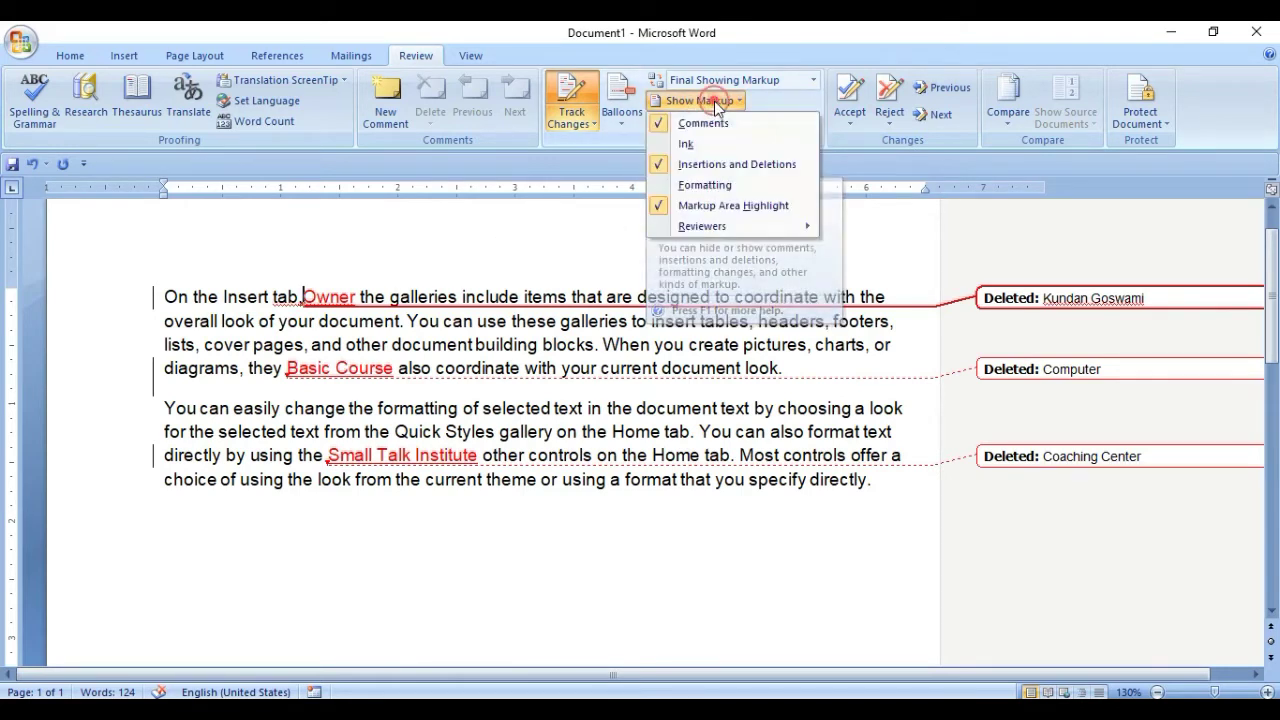
left_click(690, 186)
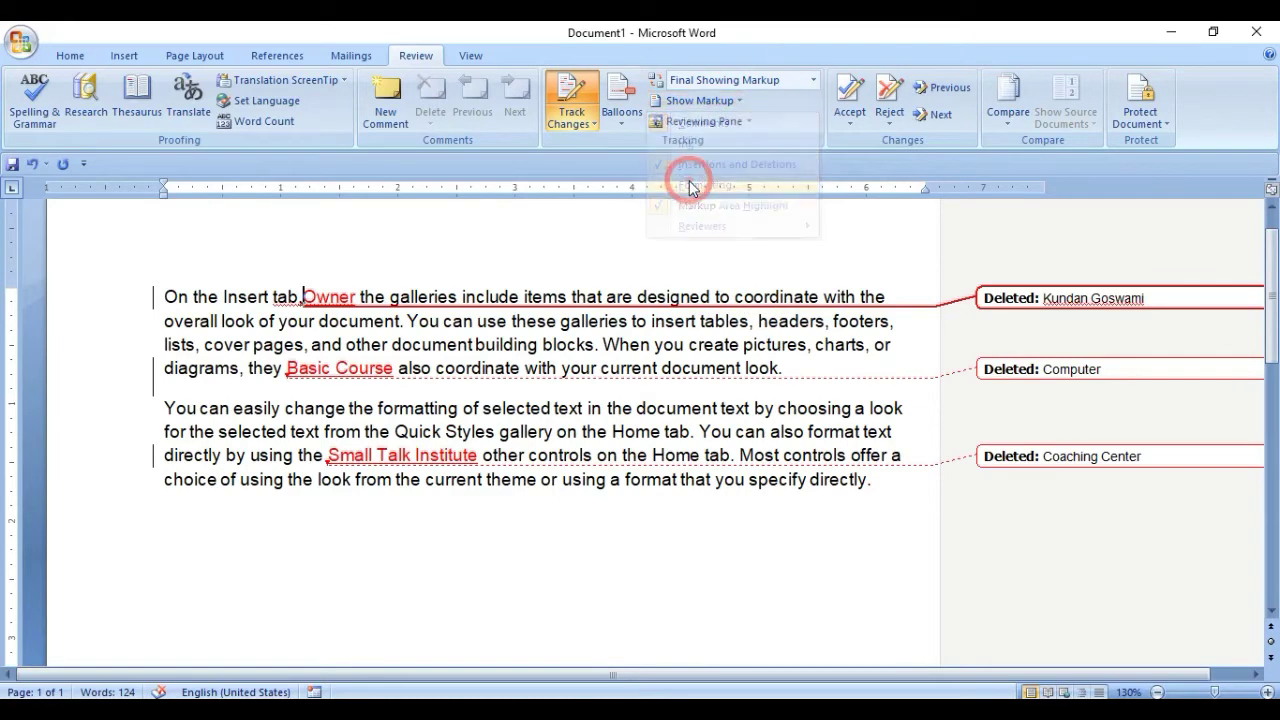
left_click(718, 103)
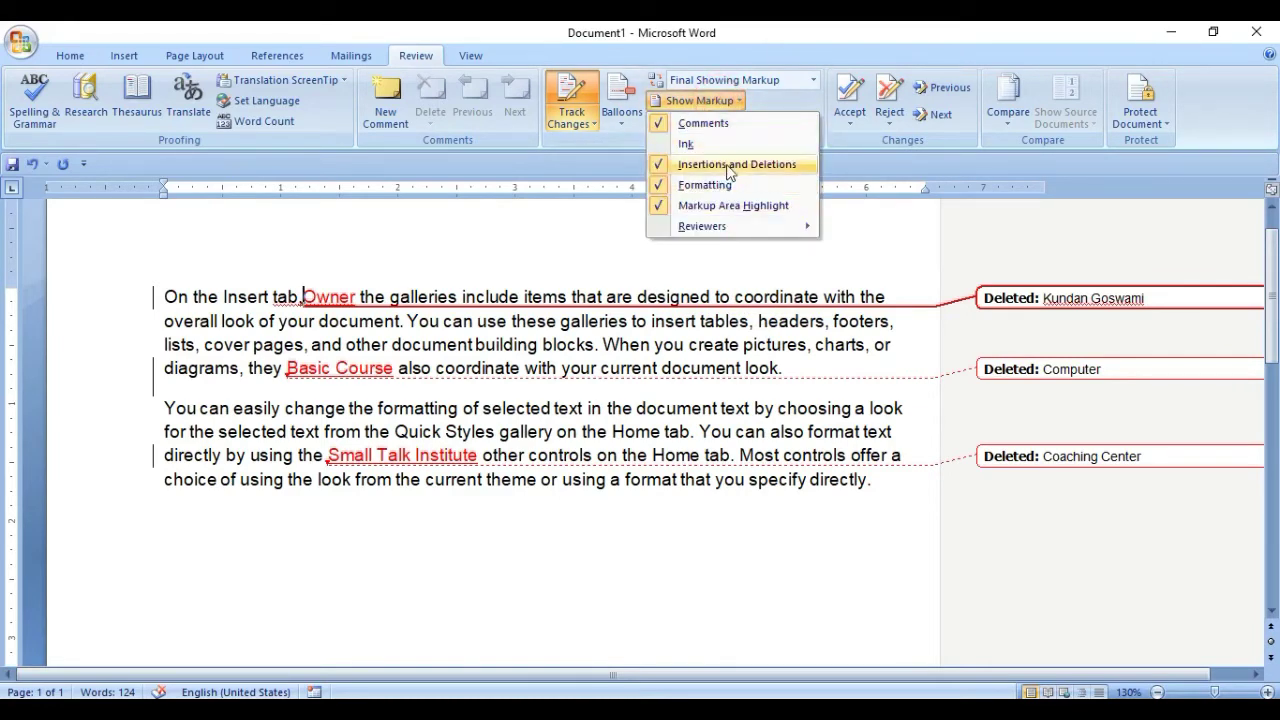
left_click(729, 166)
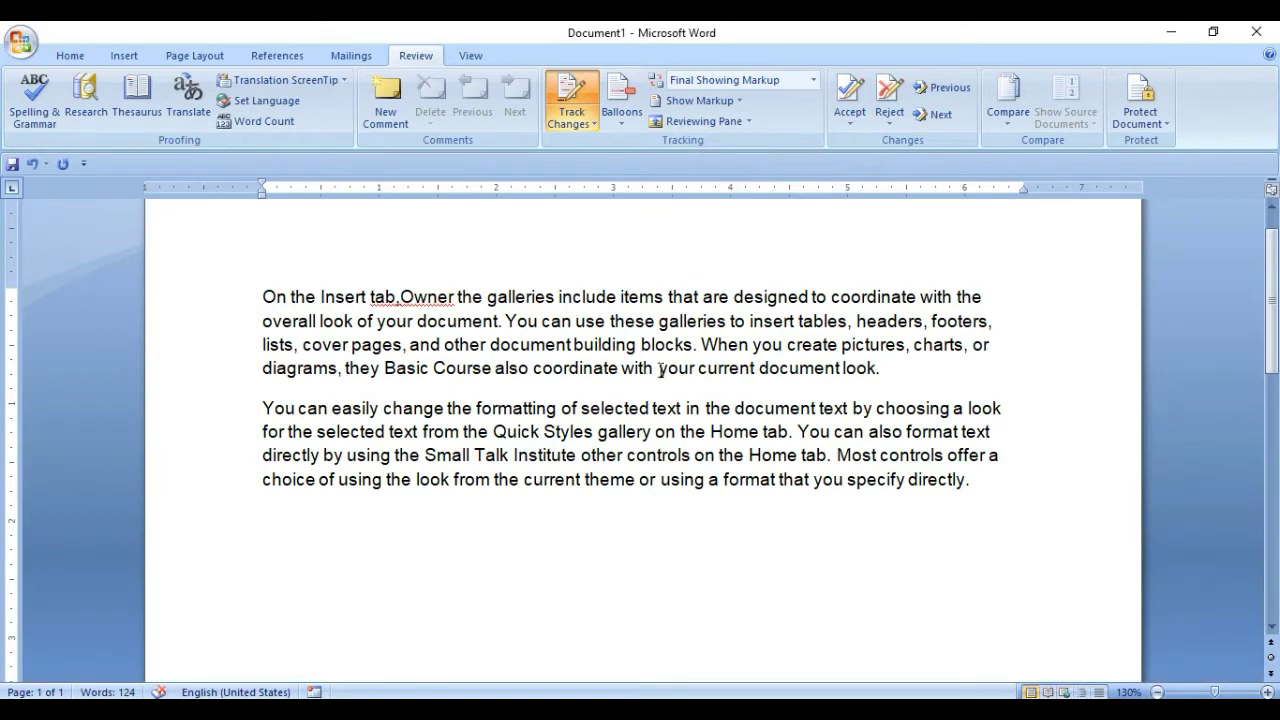
Check Ink and Insertions and Deletions markup, then show all revisions inline.
left_click(704, 102)
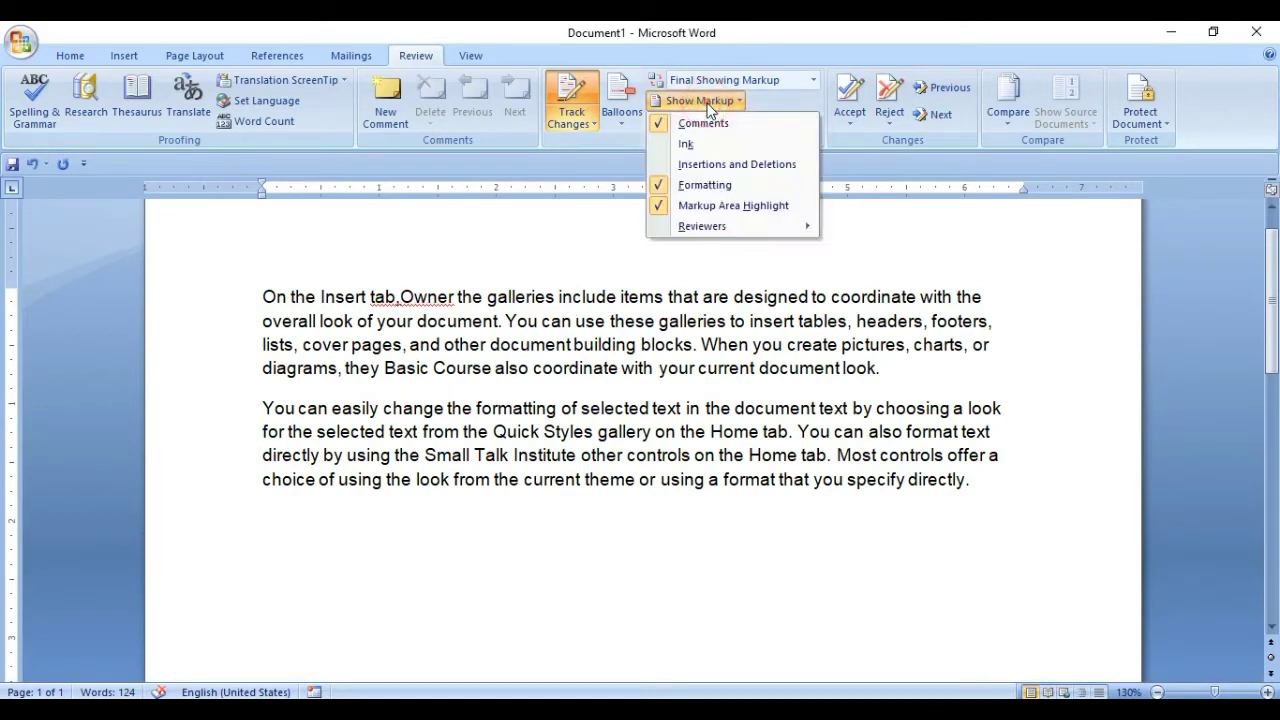
left_click(685, 144)
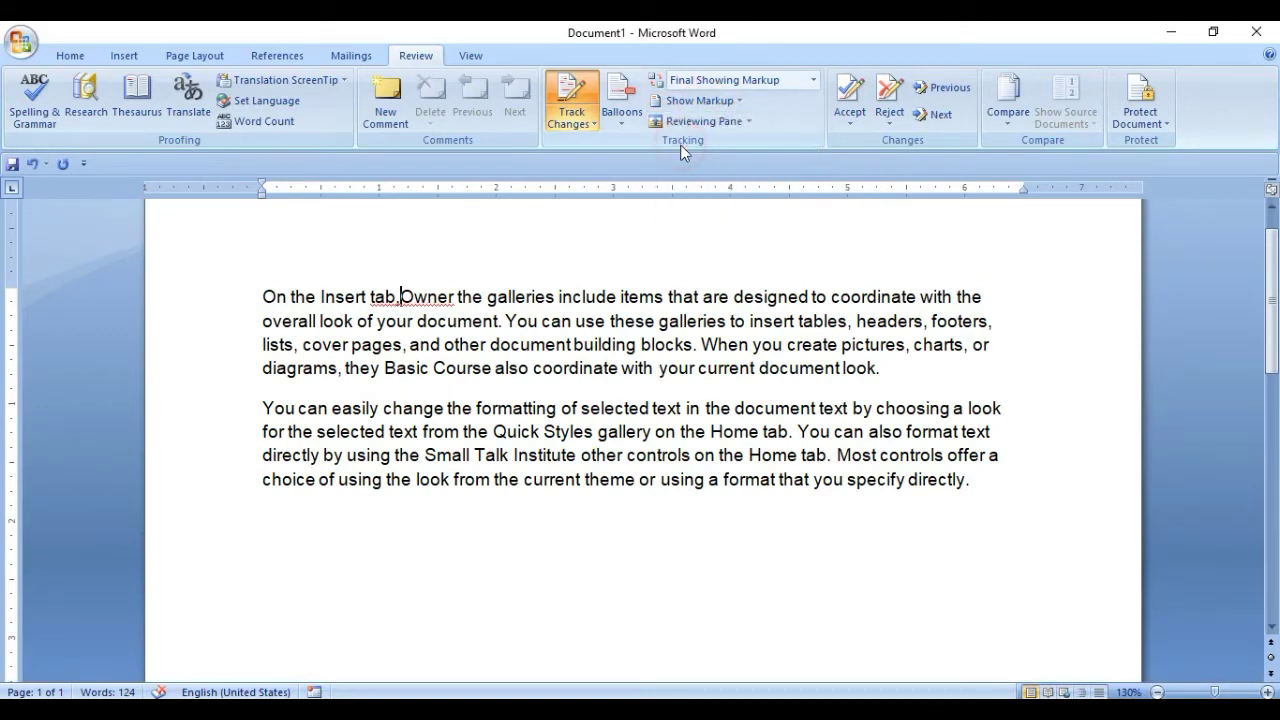
left_click(706, 101)
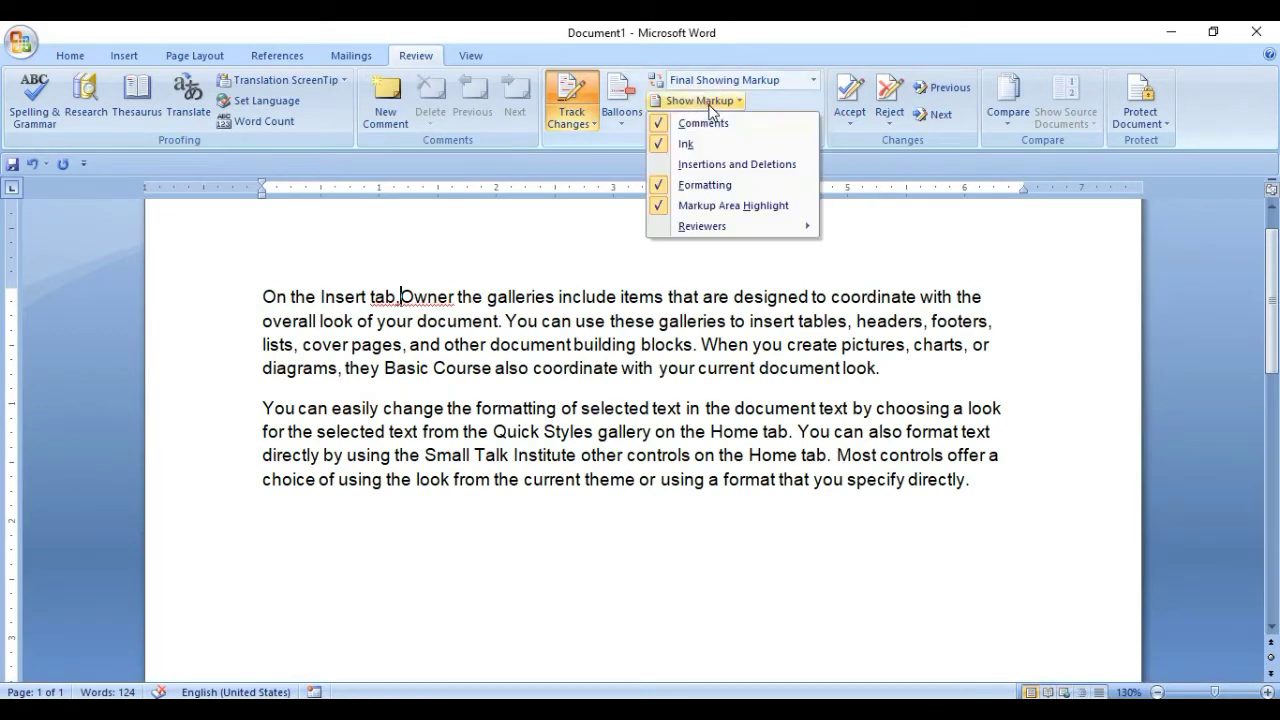
left_click(720, 166)
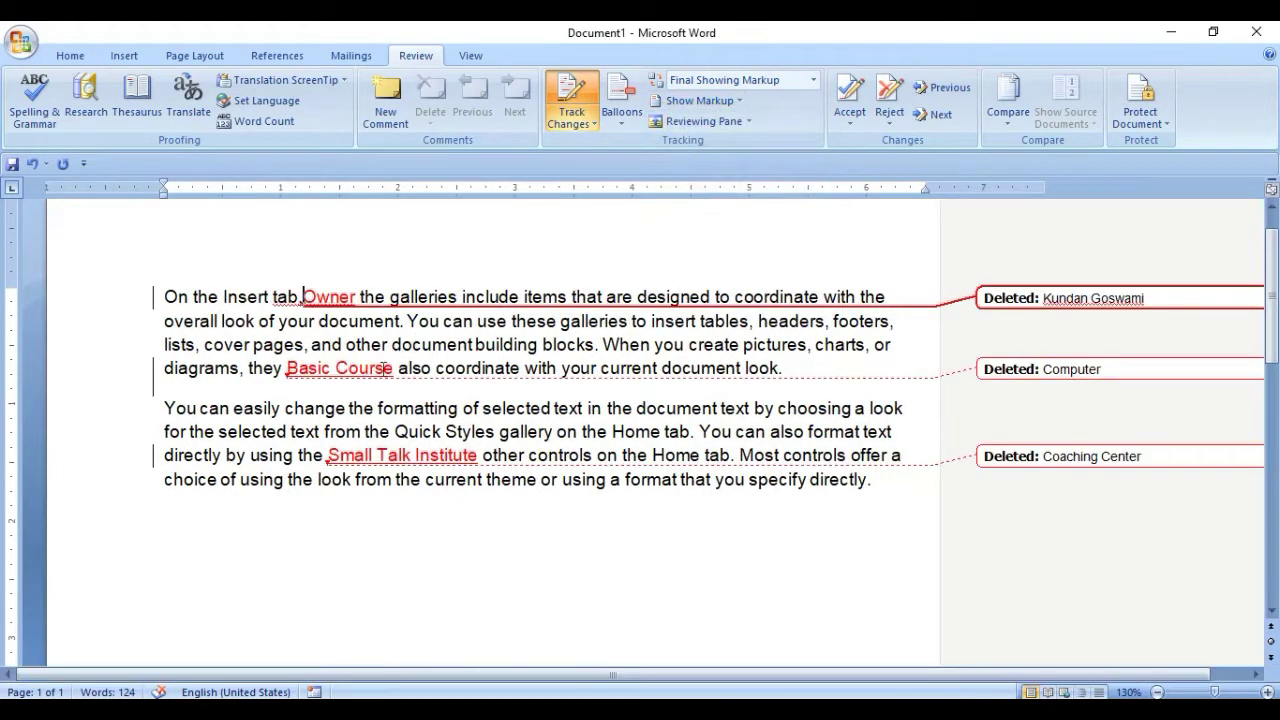
left_click(622, 108)
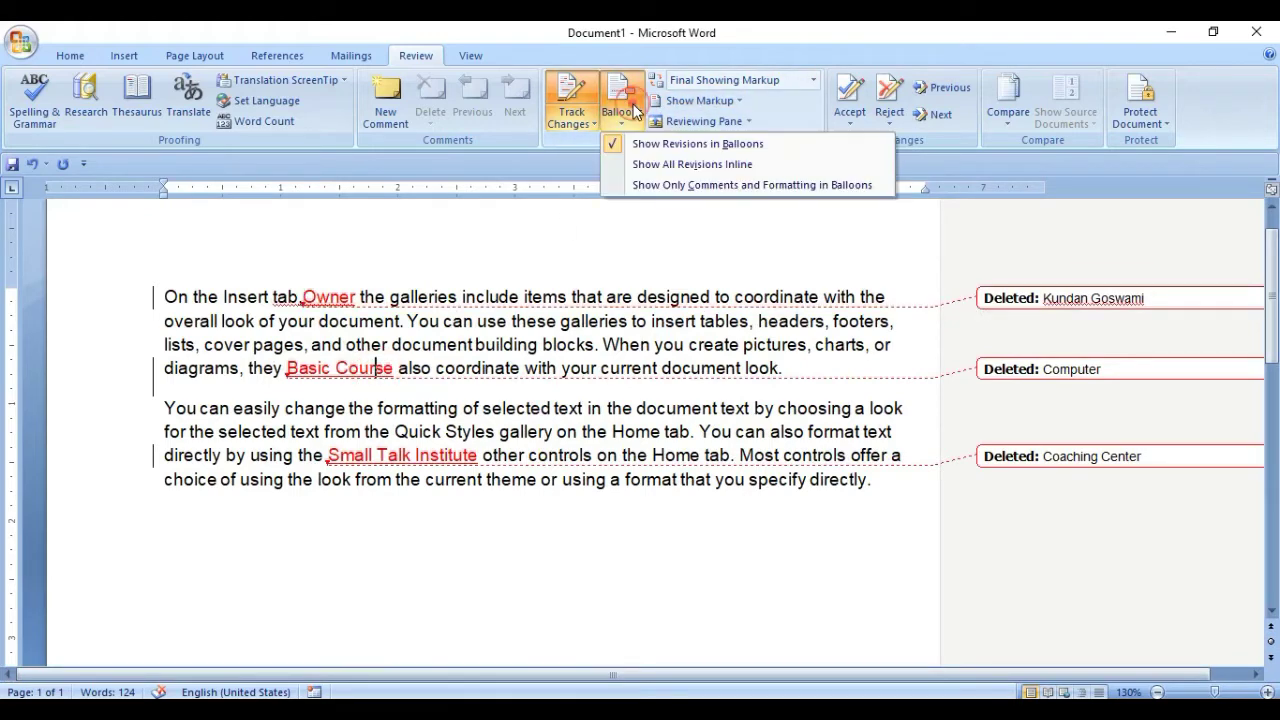
left_click(660, 164)
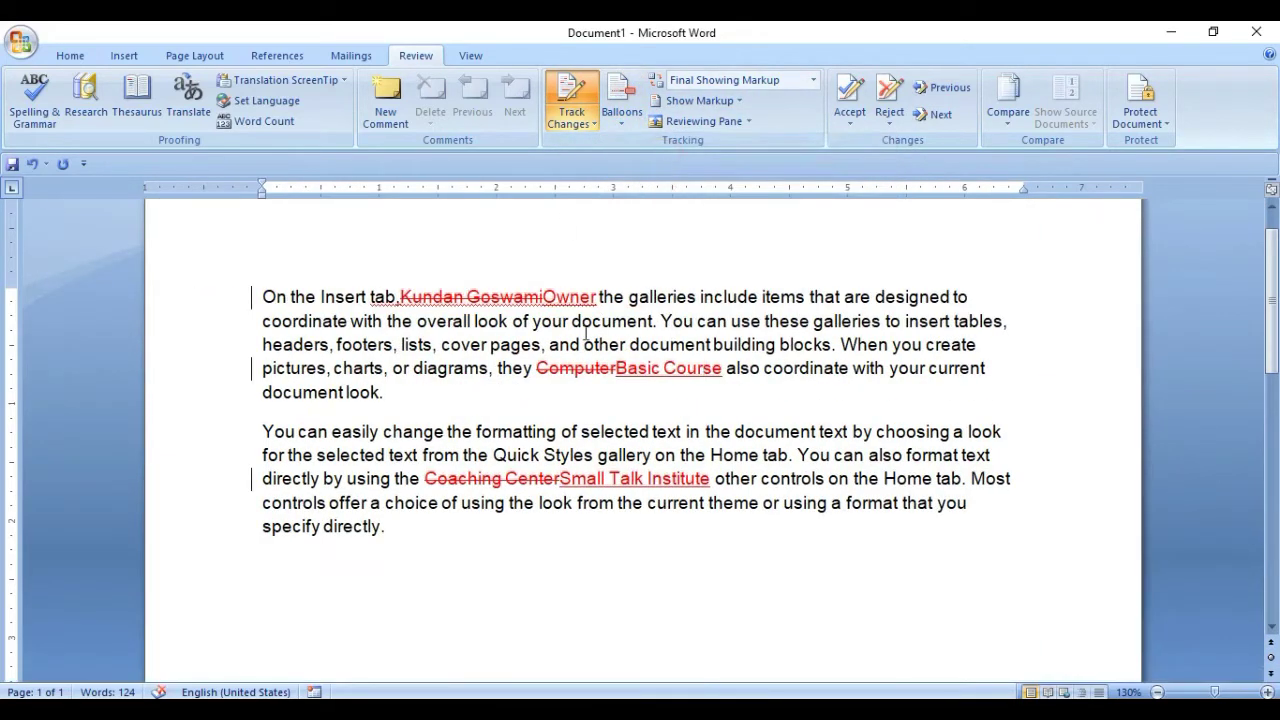
left_click(699, 101)
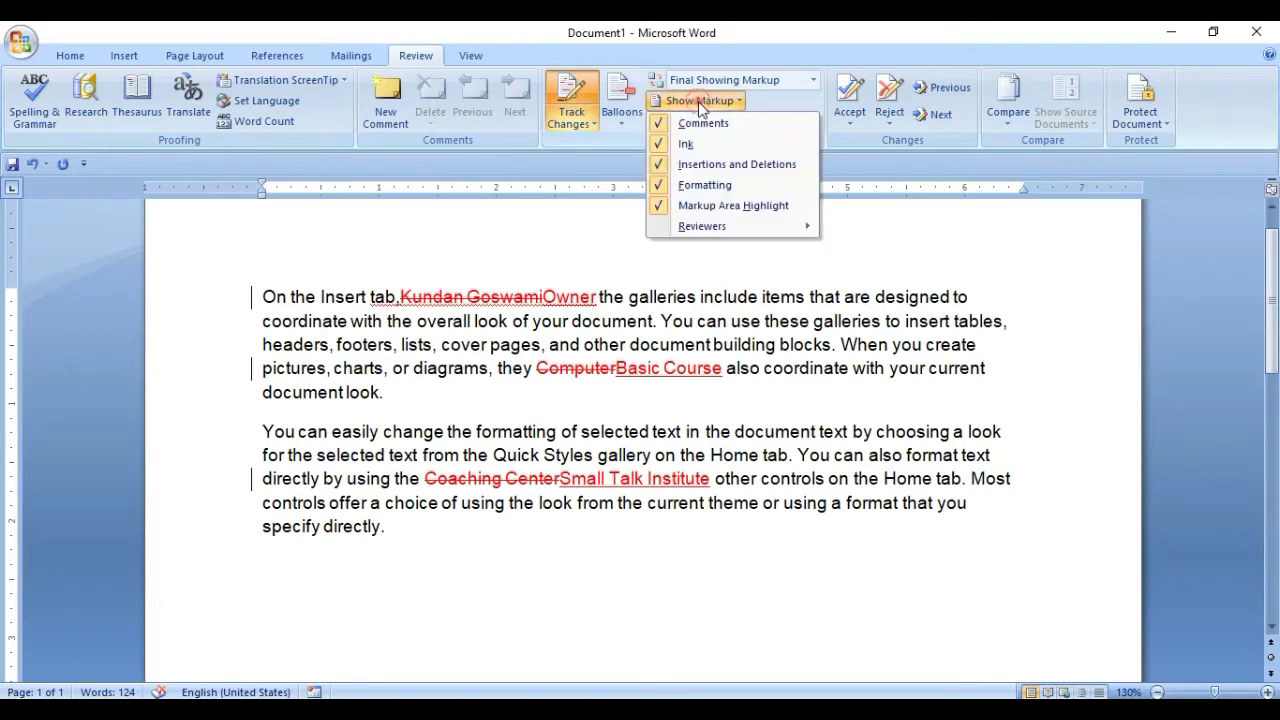
left_click(705, 205)
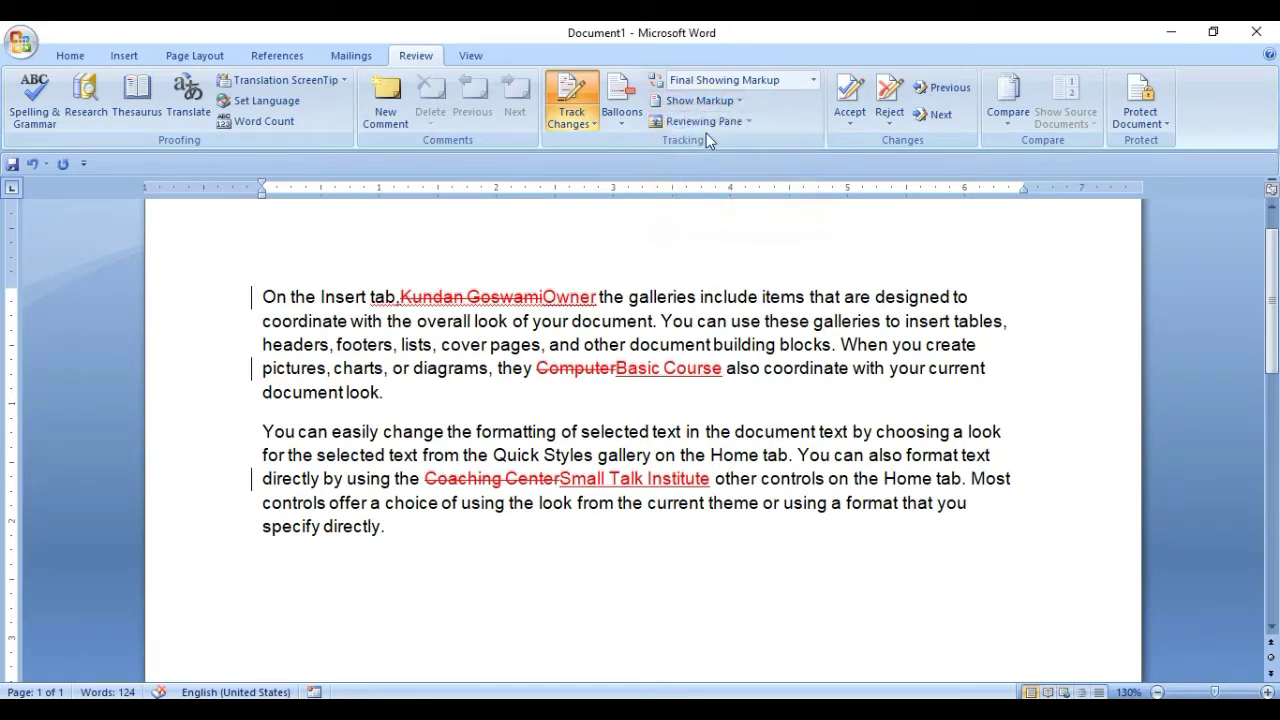
left_click(705, 102)
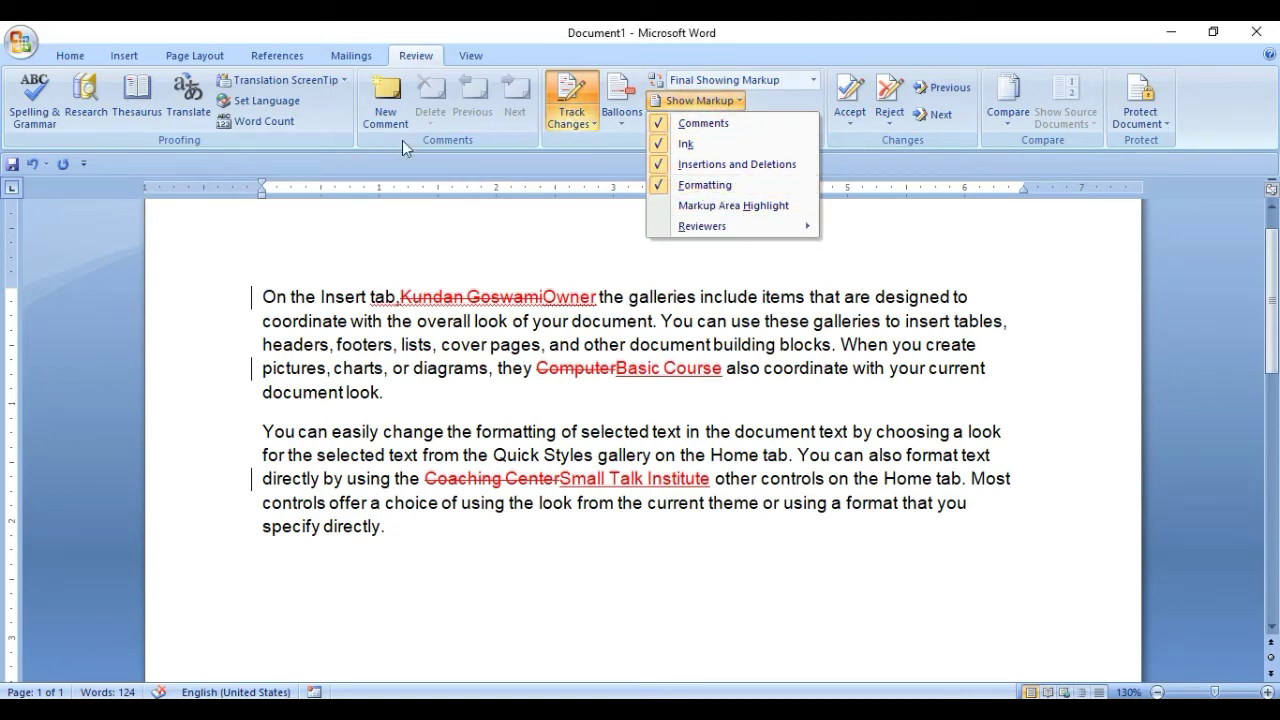
left_click(706, 166)
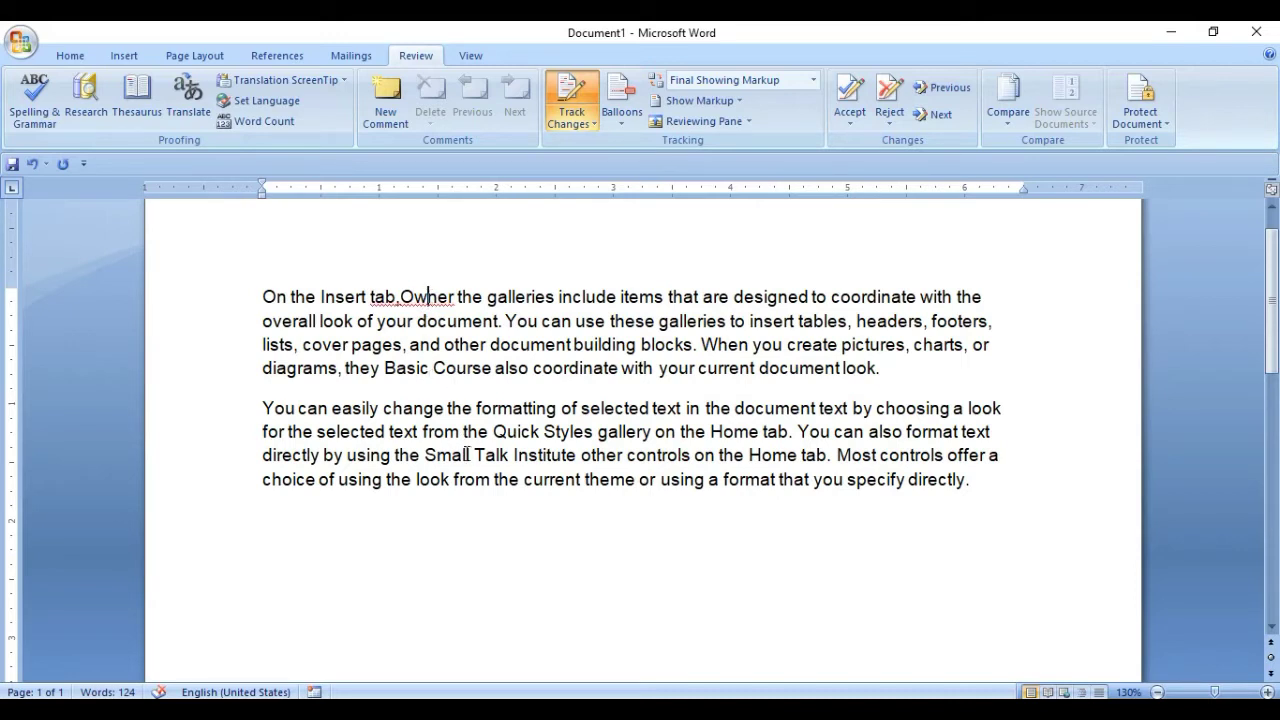
left_click(728, 102)
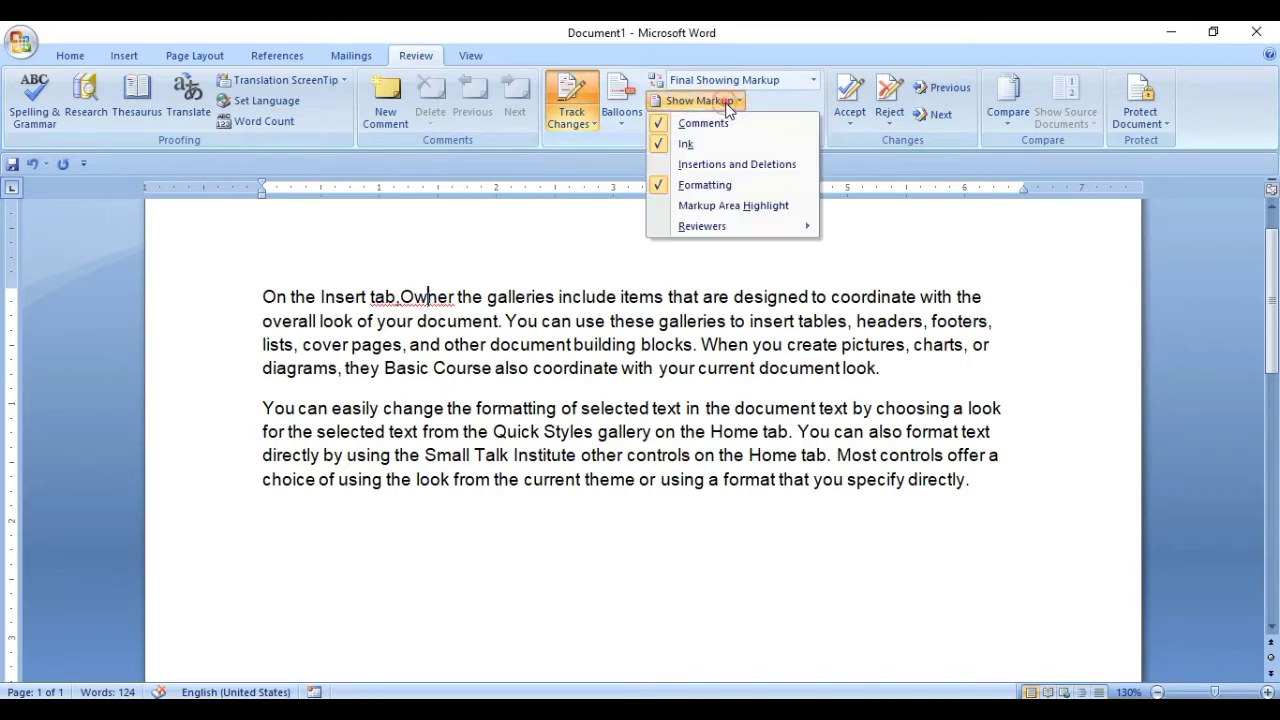
left_click(714, 165)
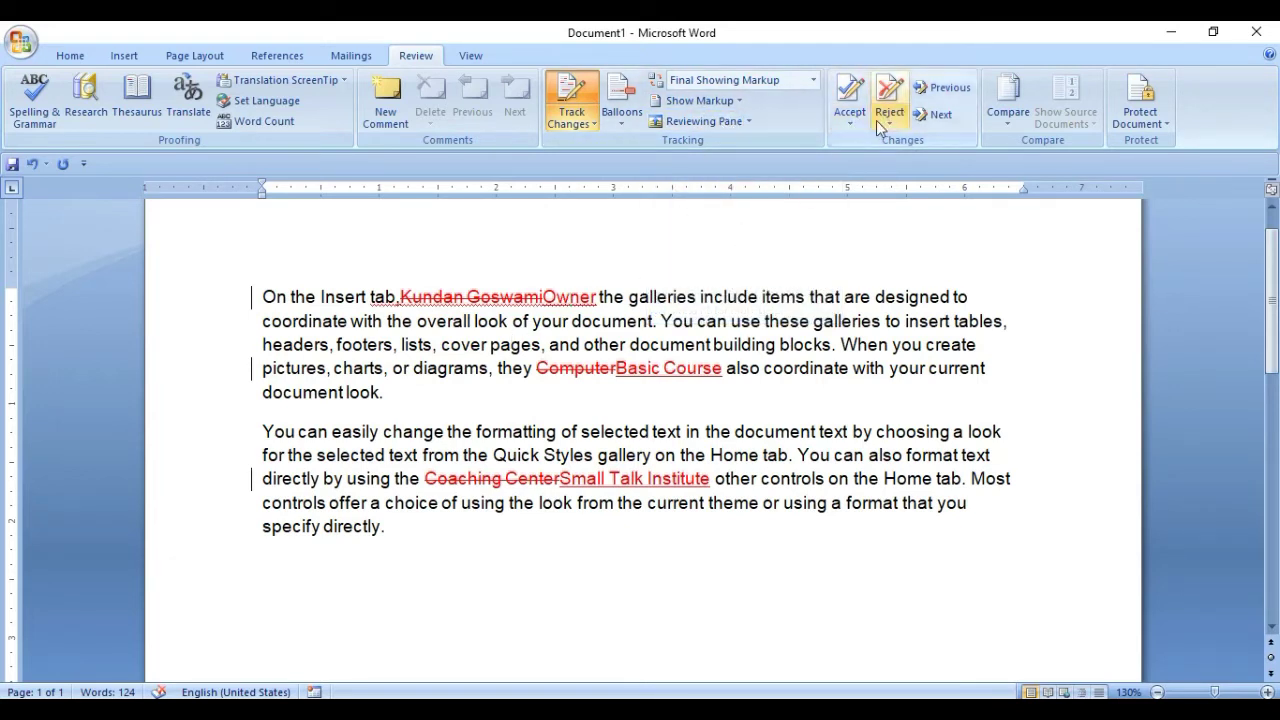
Reject the inserted word 'Owner' in the first paragraph.
left_click(502, 300)
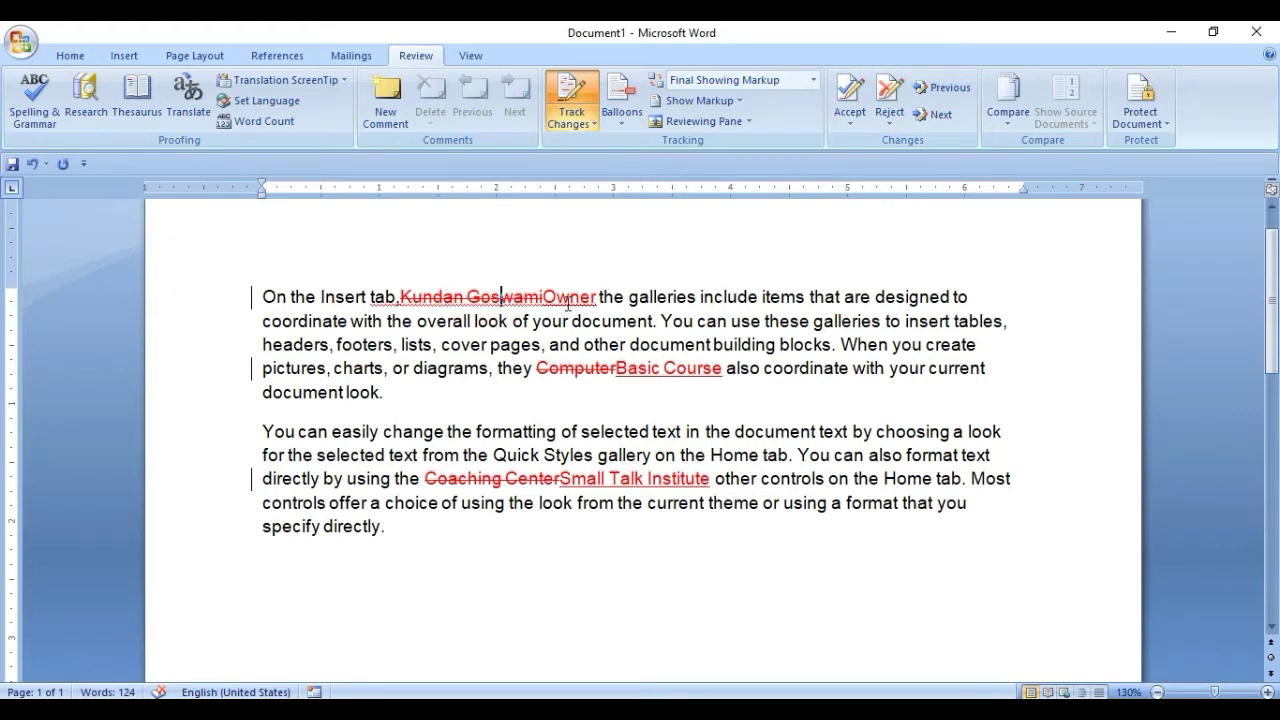
left_click(569, 302)
left_click(516, 300)
left_click(433, 300)
left_click(489, 298)
left_click(510, 296)
left_click(575, 296)
left_click(891, 101)
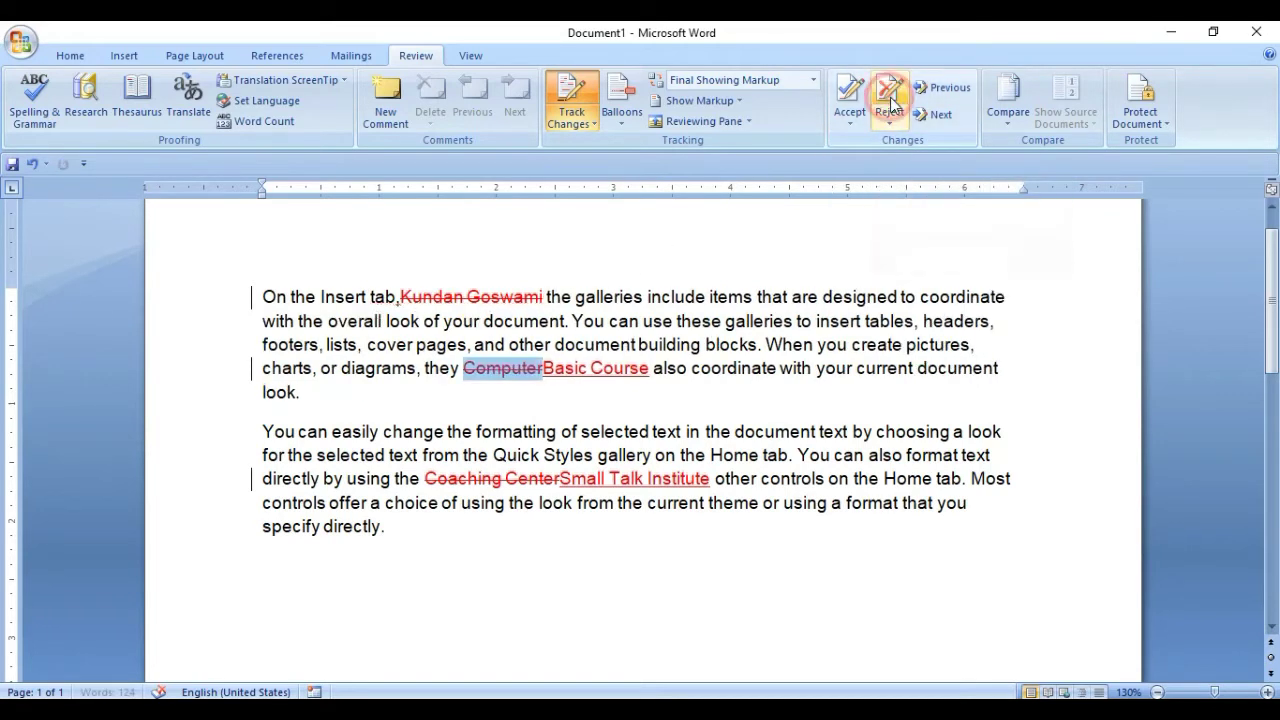
Click through the deleted 'Computer' and inserted 'Basic Course' to inspect them.
left_click(511, 371)
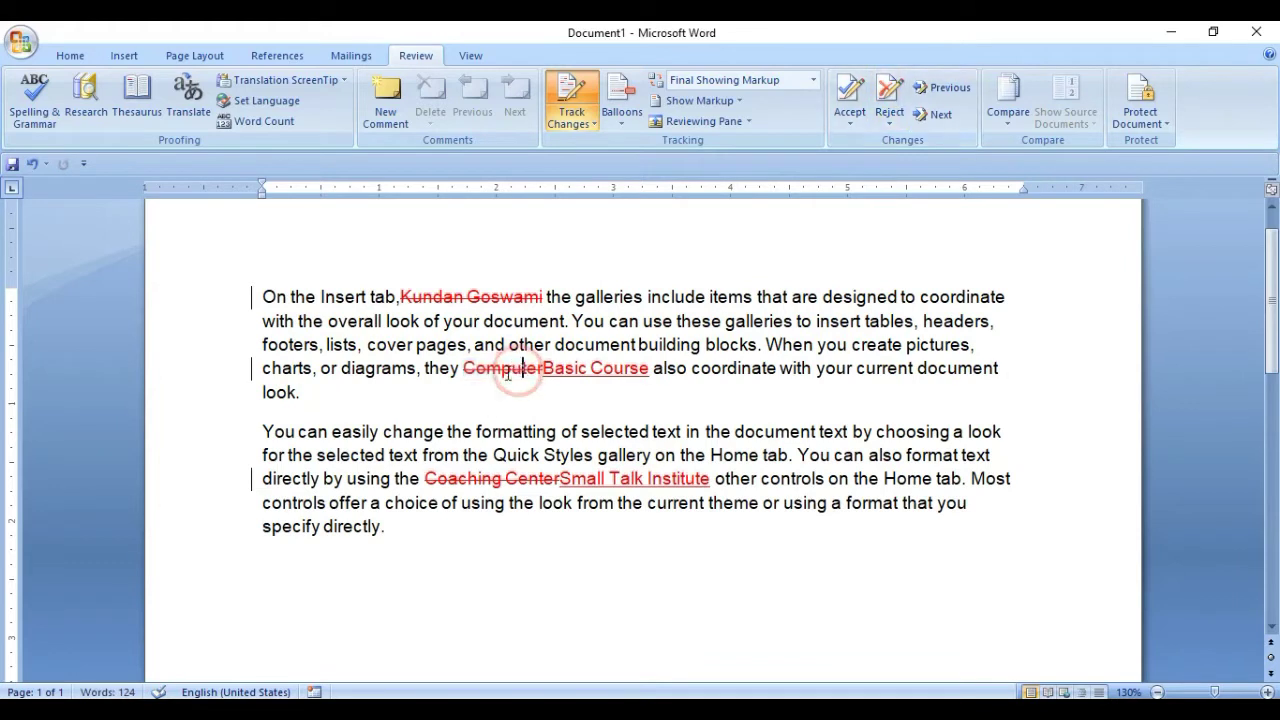
left_click(573, 368)
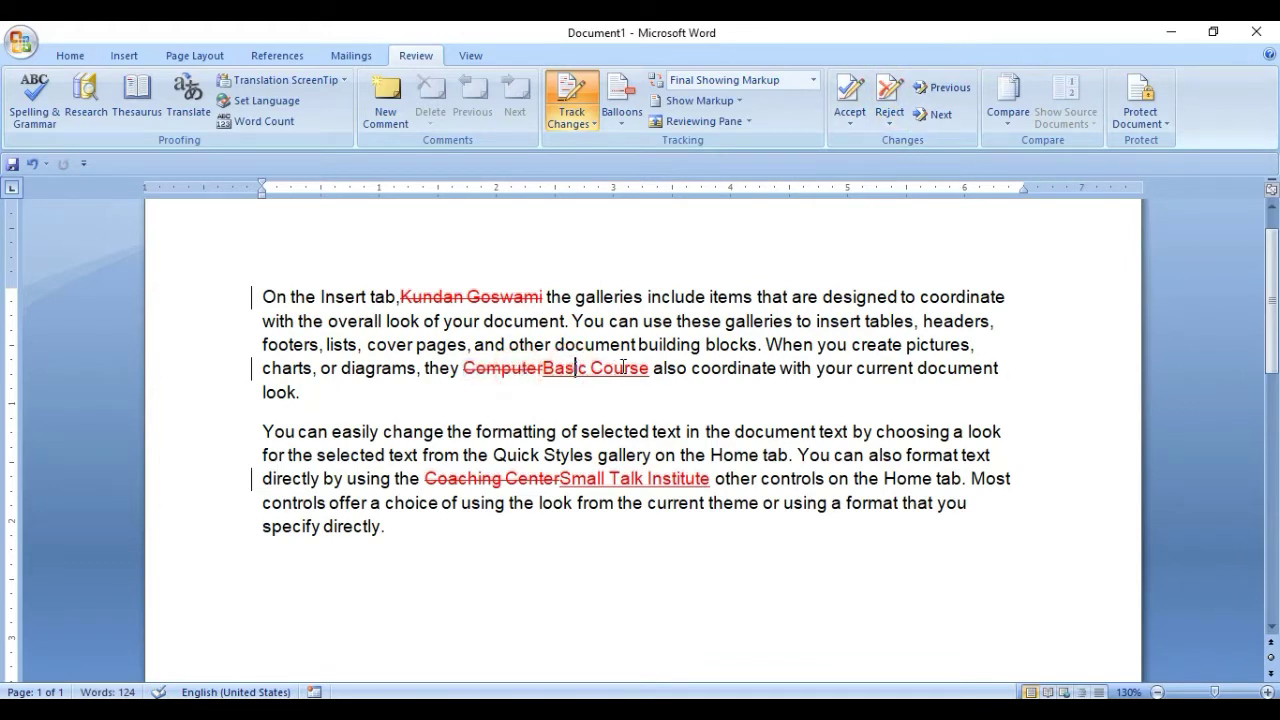
left_click(622, 368)
left_click(505, 369)
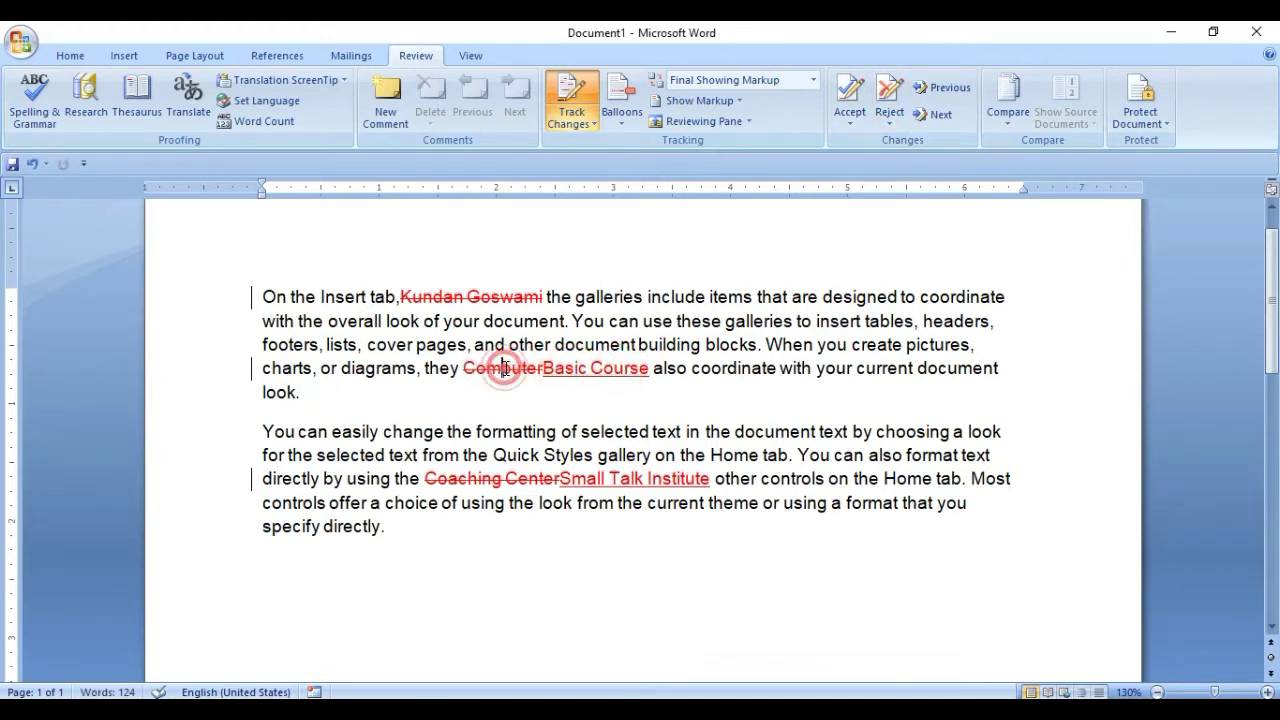
left_click(567, 369)
left_click(629, 372)
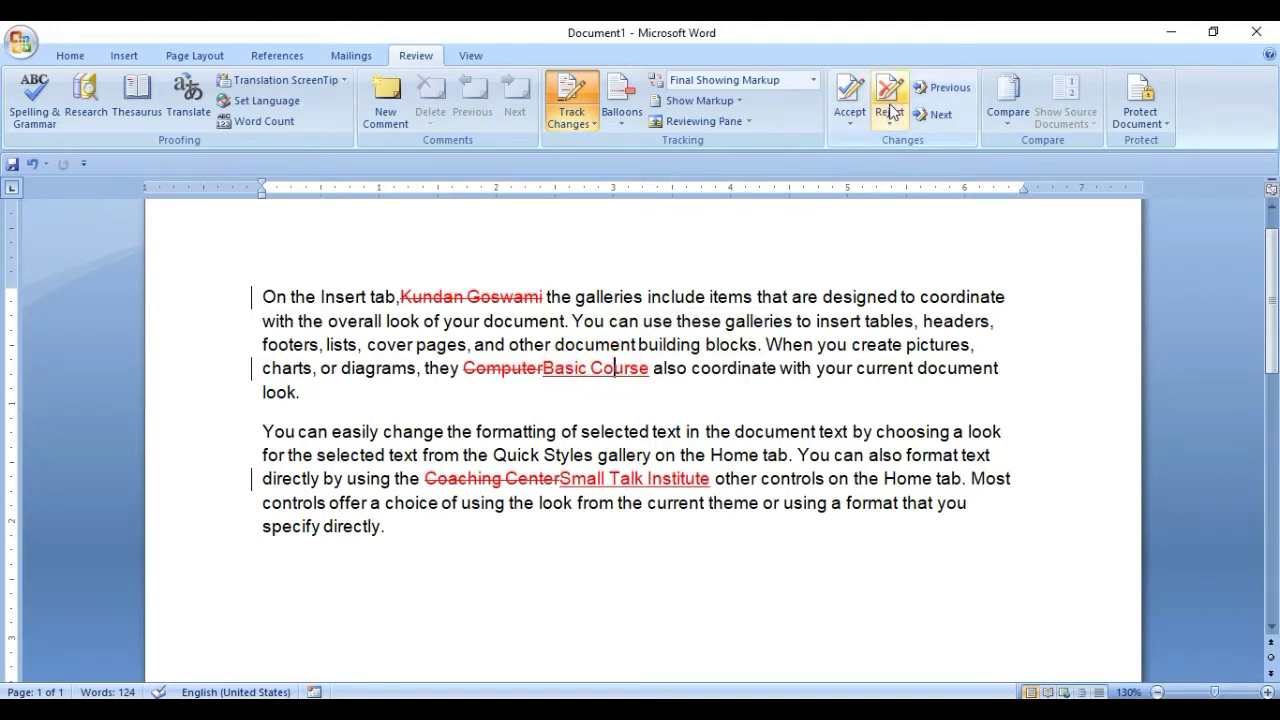
left_click(511, 372)
left_click(500, 372)
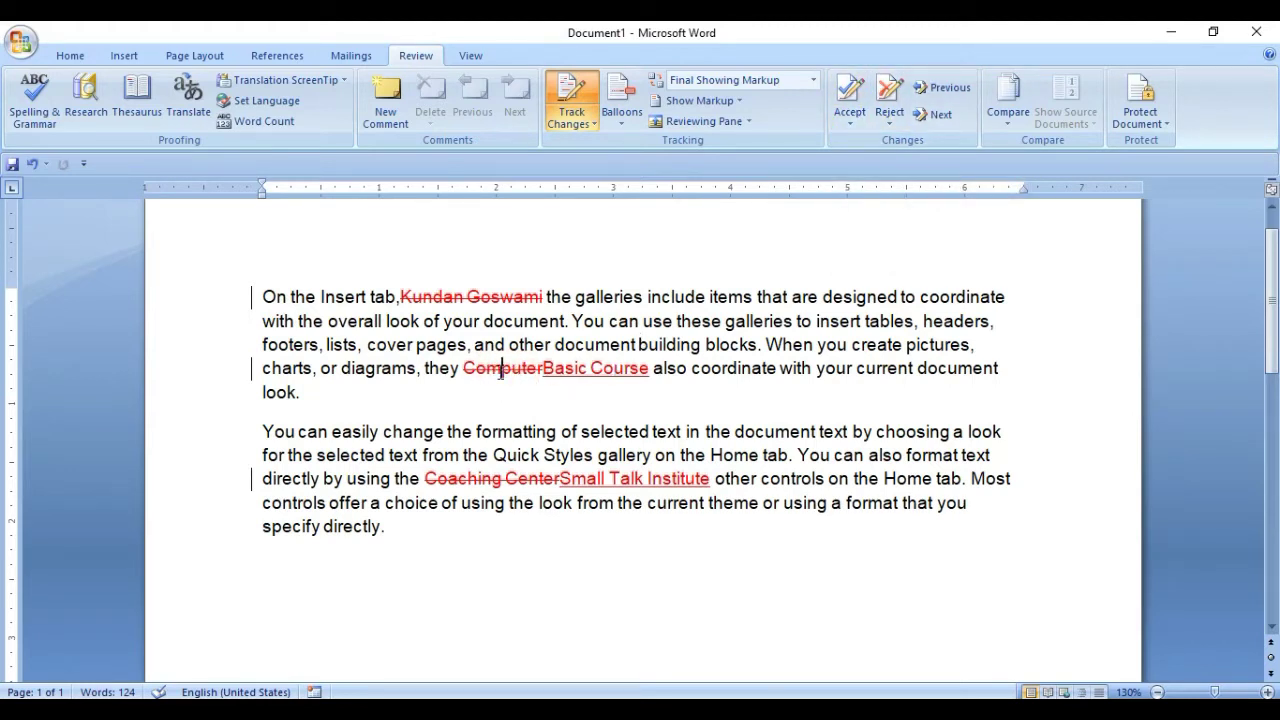
left_click(511, 370)
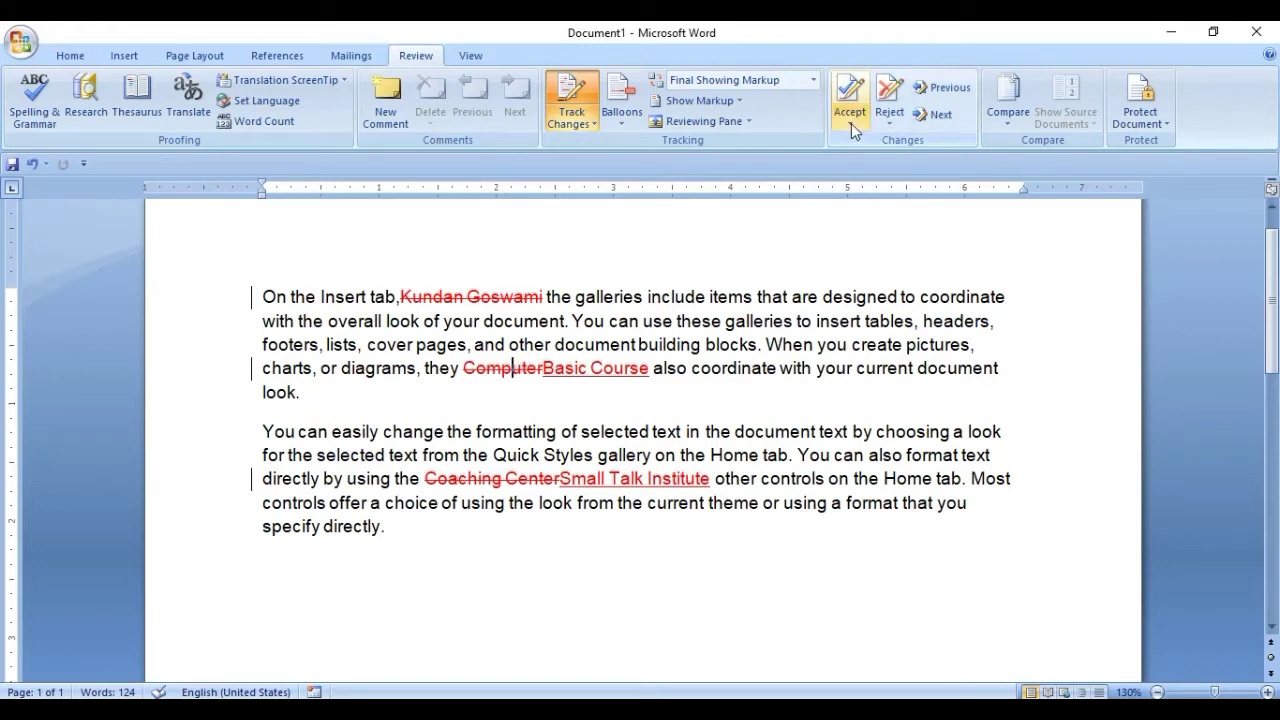
Accept the deletion of 'Computer' and the insertion of 'Basic Course'.
left_click(515, 372)
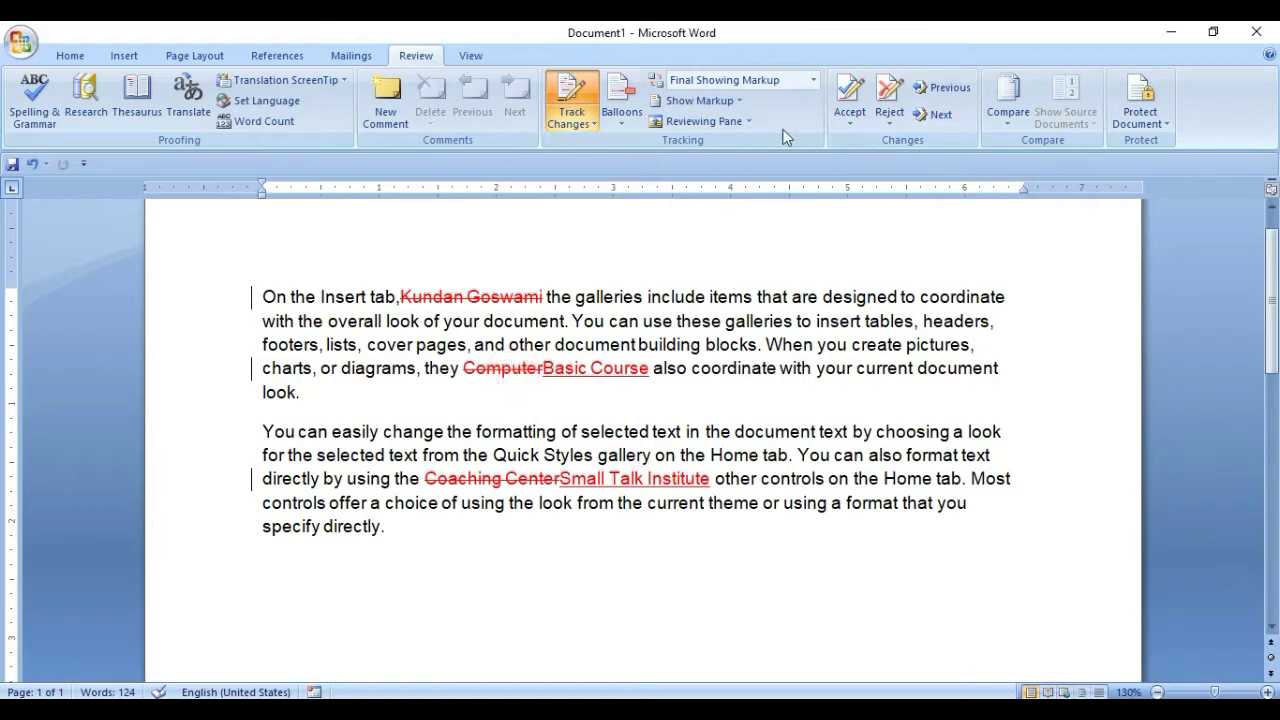
left_click(847, 116)
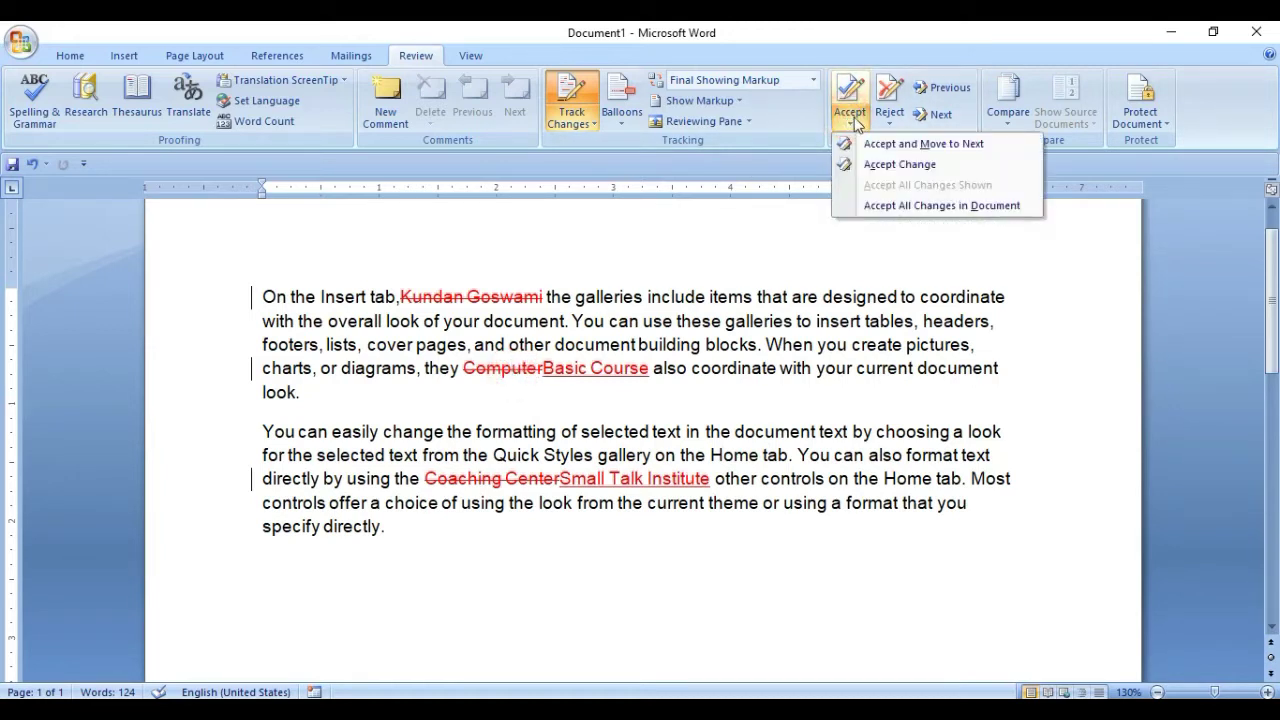
left_click(851, 100)
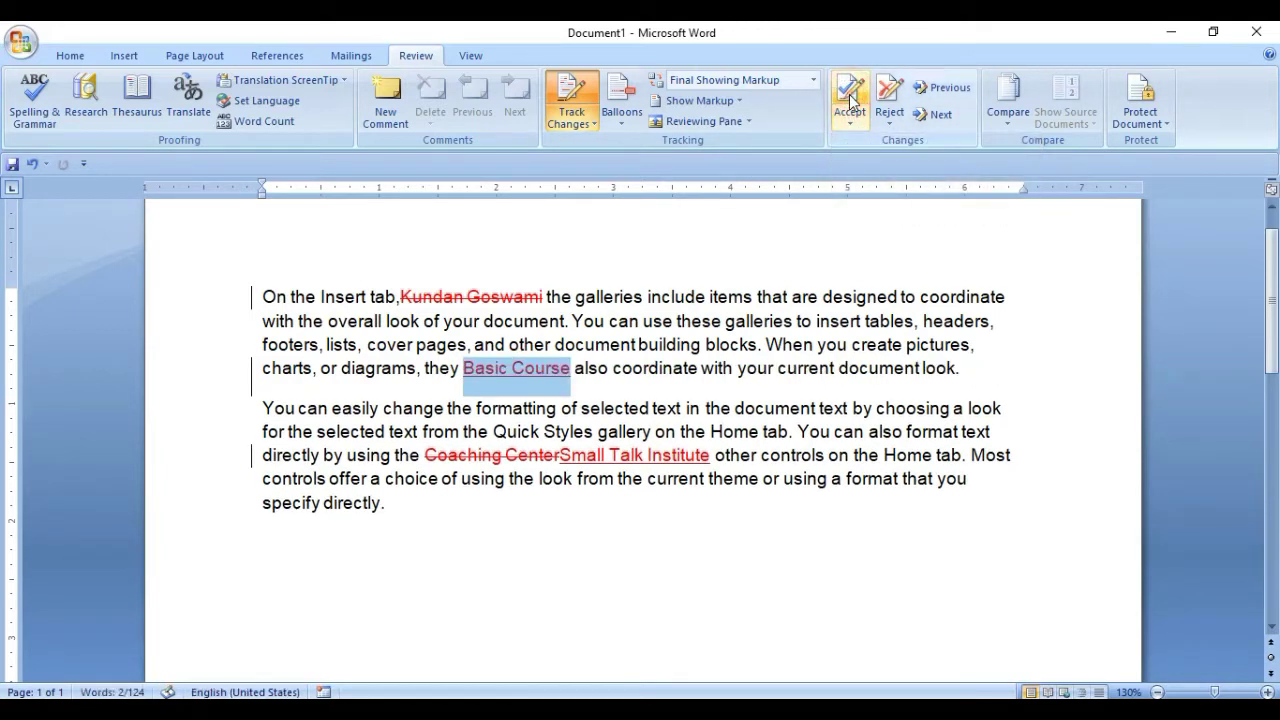
left_click(598, 372)
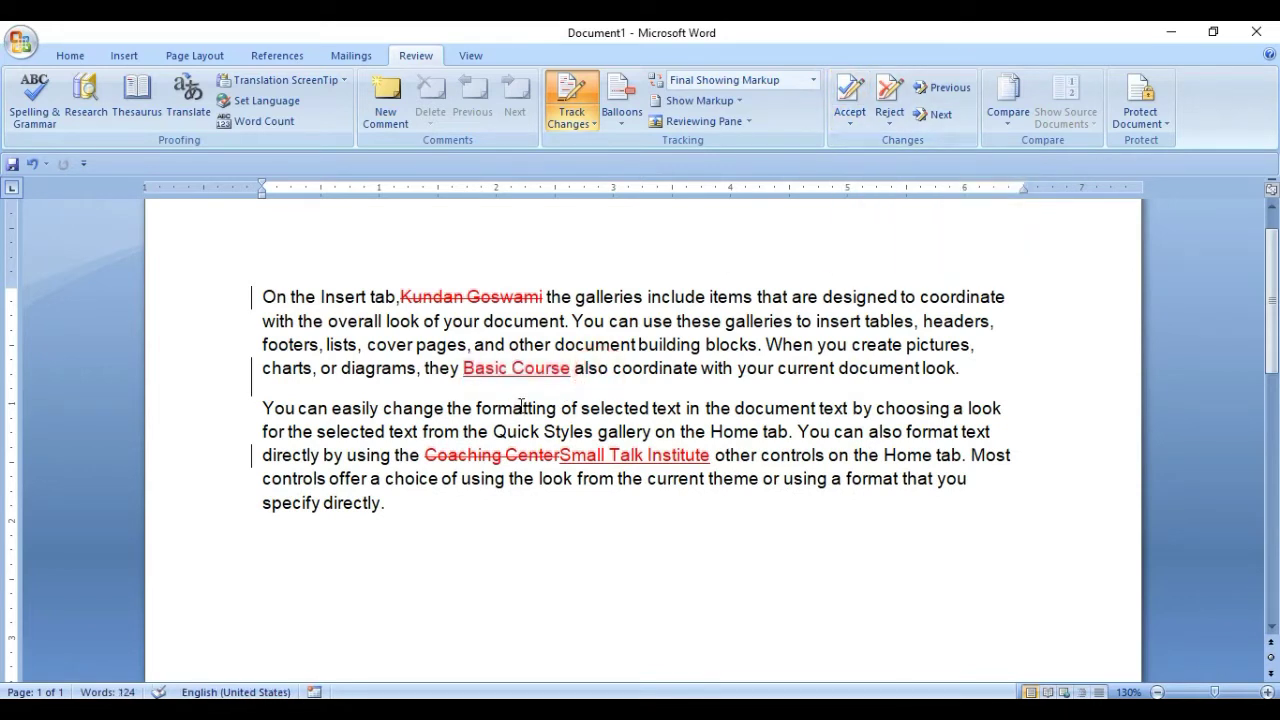
left_click(458, 372)
left_click(497, 370)
left_click(524, 372)
left_click(522, 369)
left_click(852, 100)
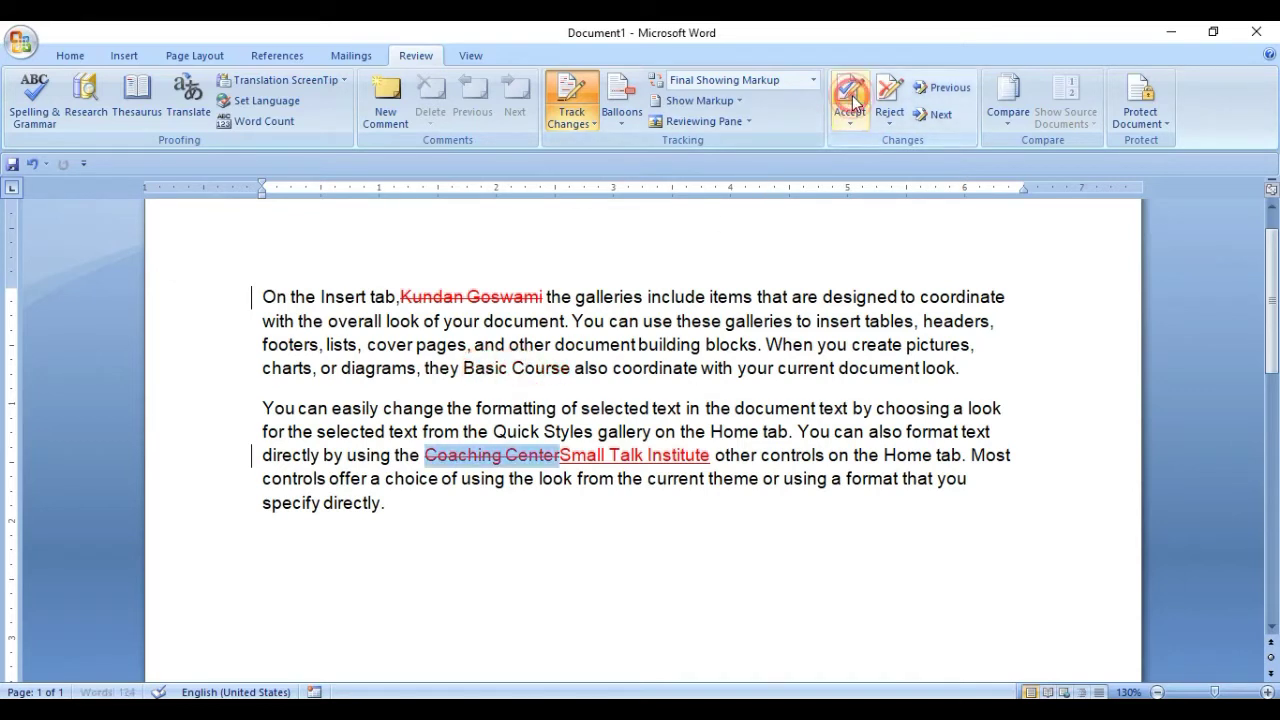
Reject the name's deletion so the name is restored unmarked.
left_click(490, 293)
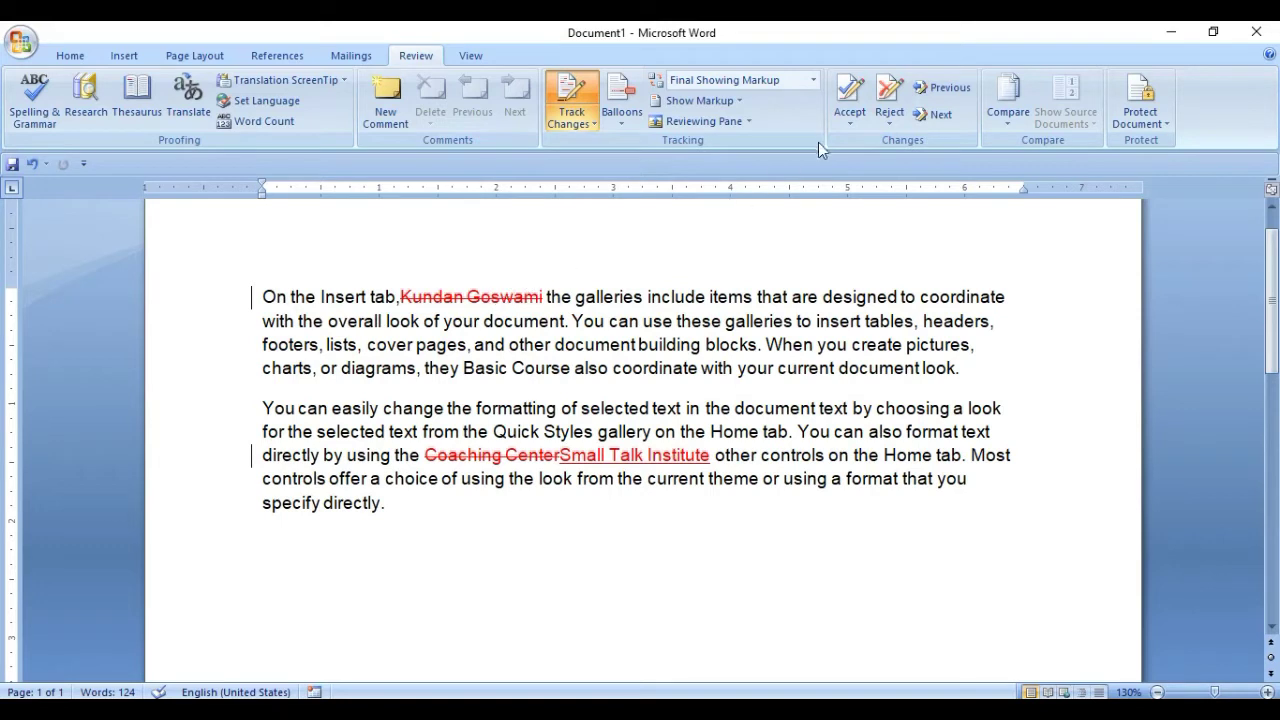
left_click(886, 100)
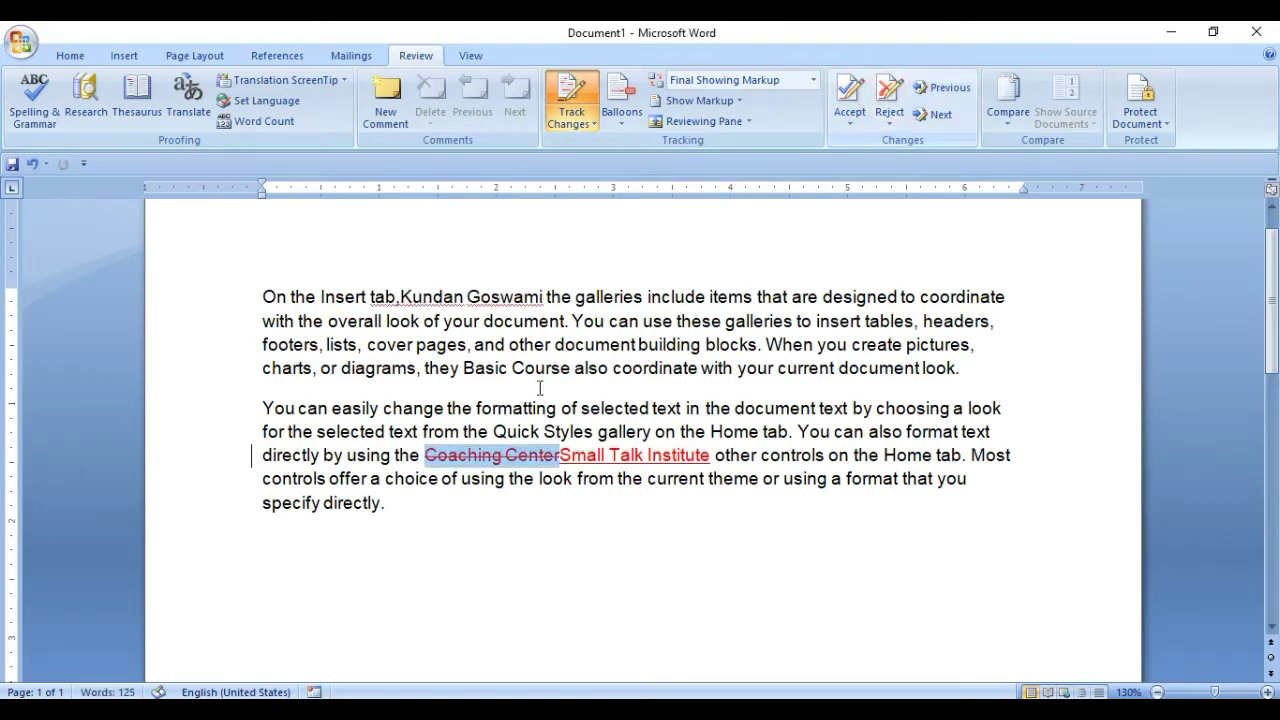
left_click(500, 306)
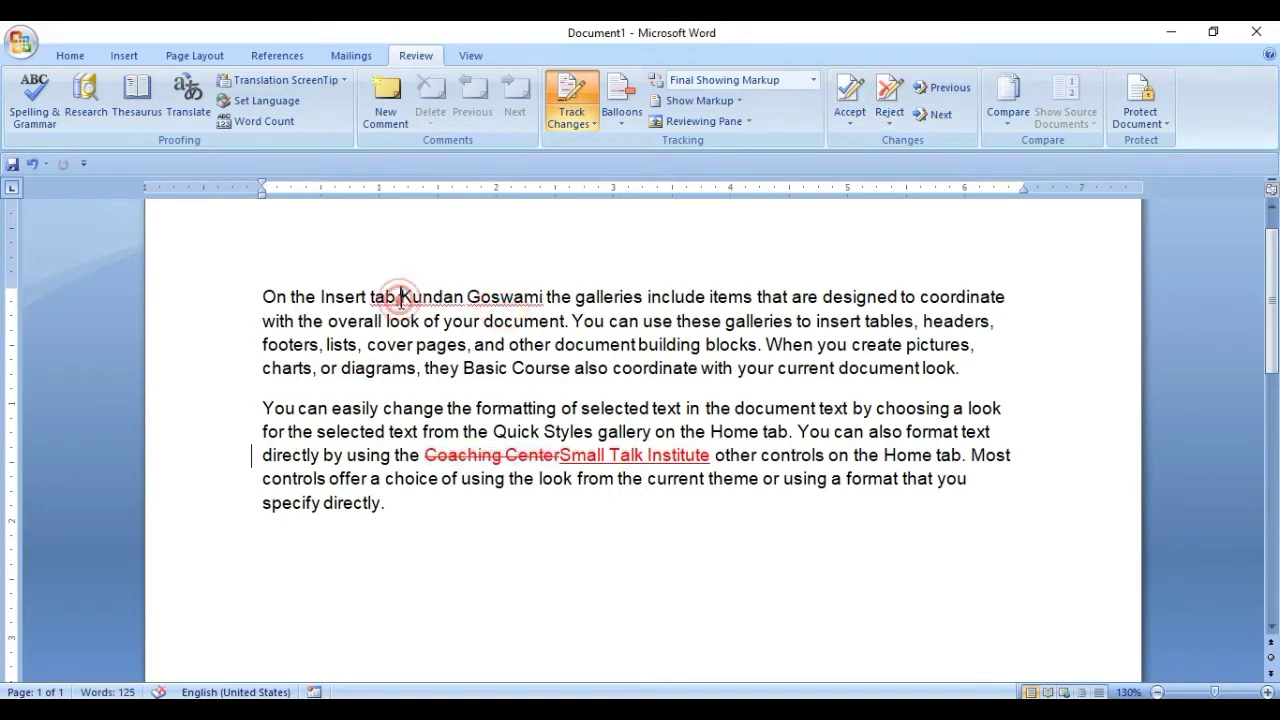
Accept the next tracked change, continuing from the document start when prompted.
left_click(847, 93)
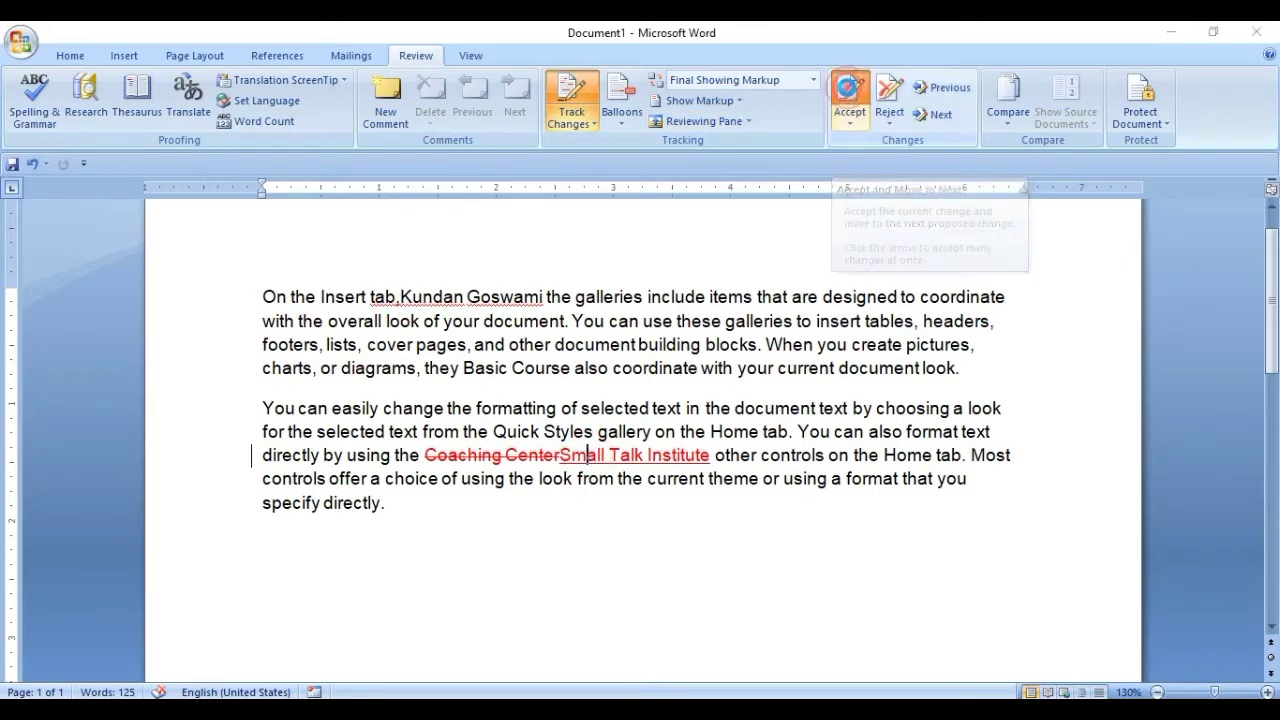
left_click(604, 419)
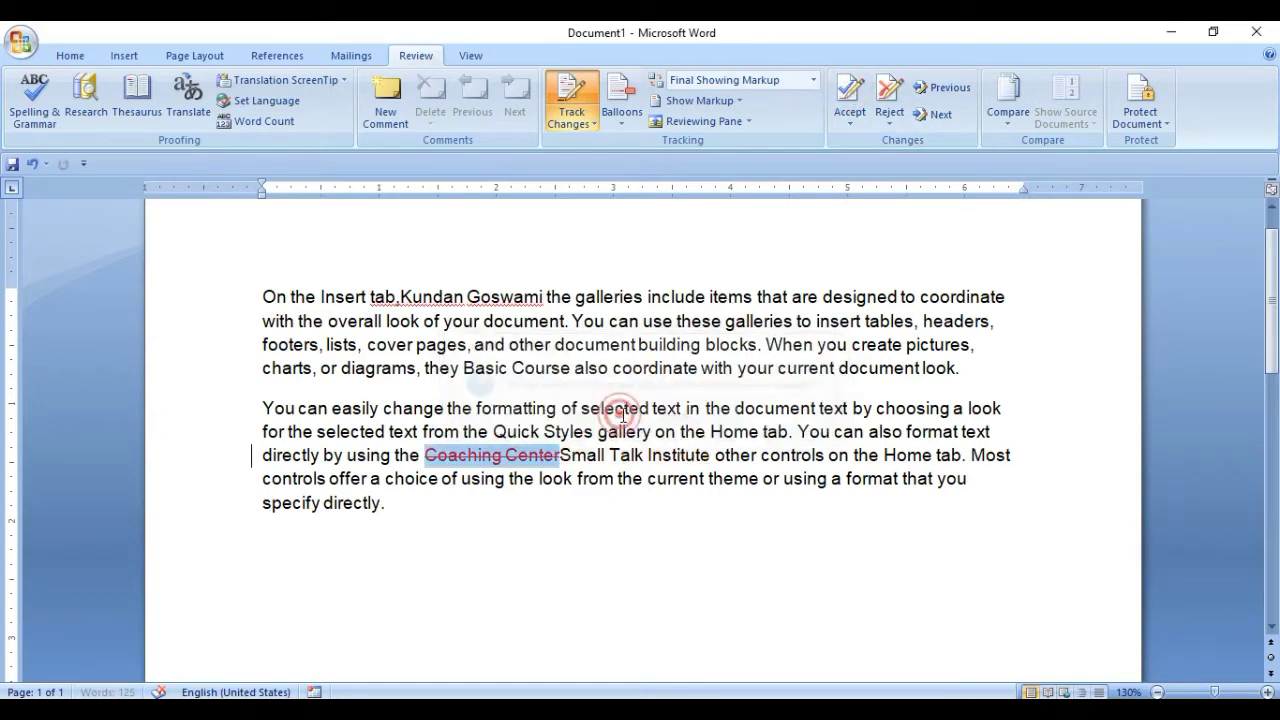
left_click(529, 455)
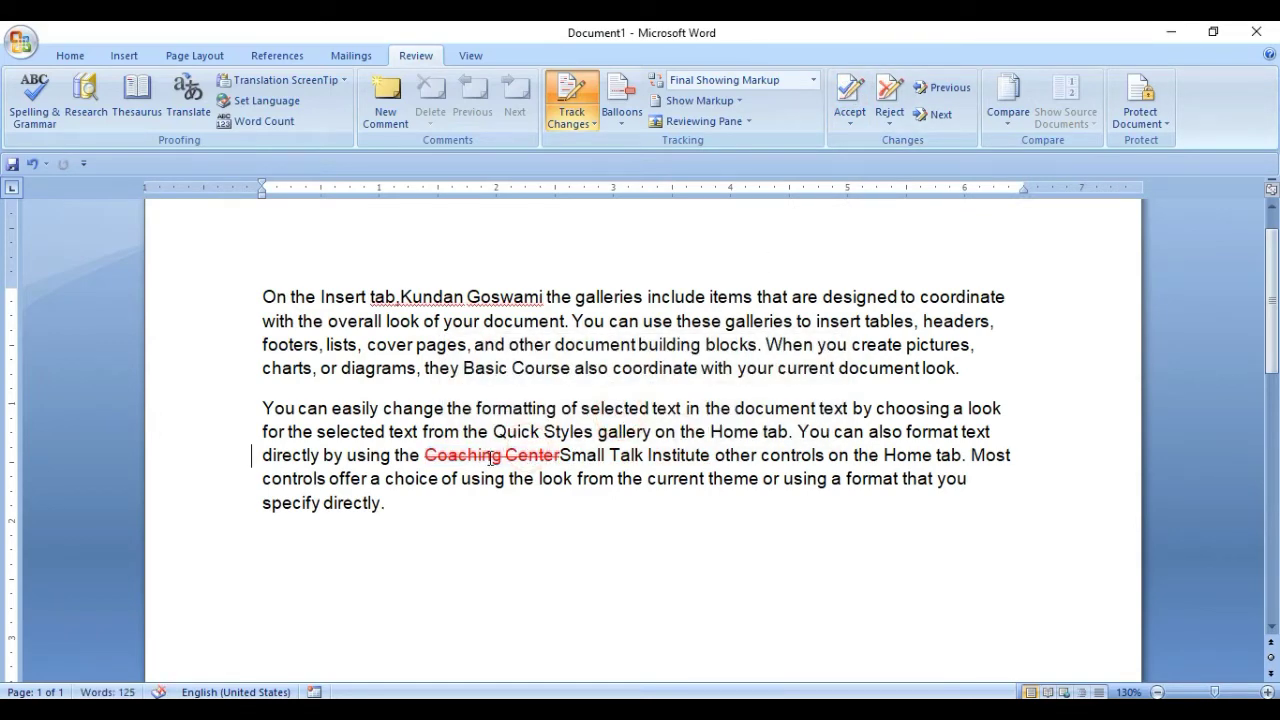
double_click(484, 455)
triple_click(508, 455)
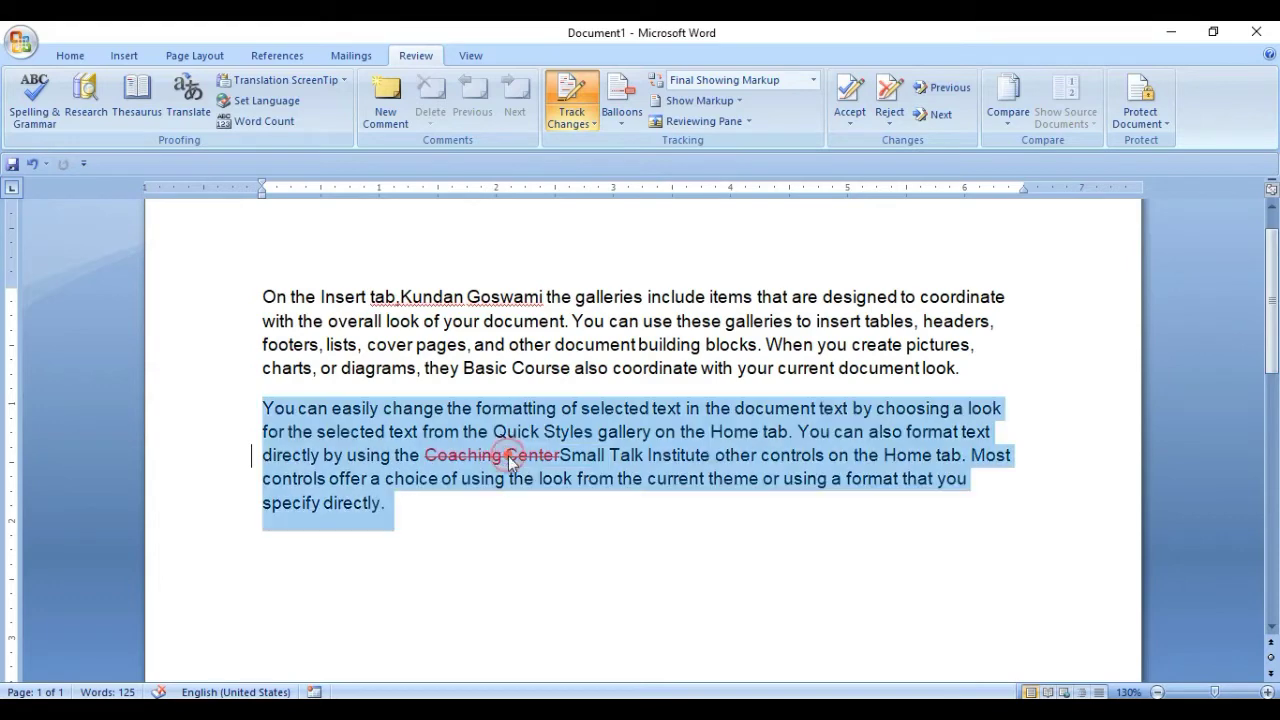
left_click(510, 456)
Accept the struck-through 'Coaching Center' deletion and dismiss the no-tracked-changes message.
left_click_drag(424, 455, 553, 460)
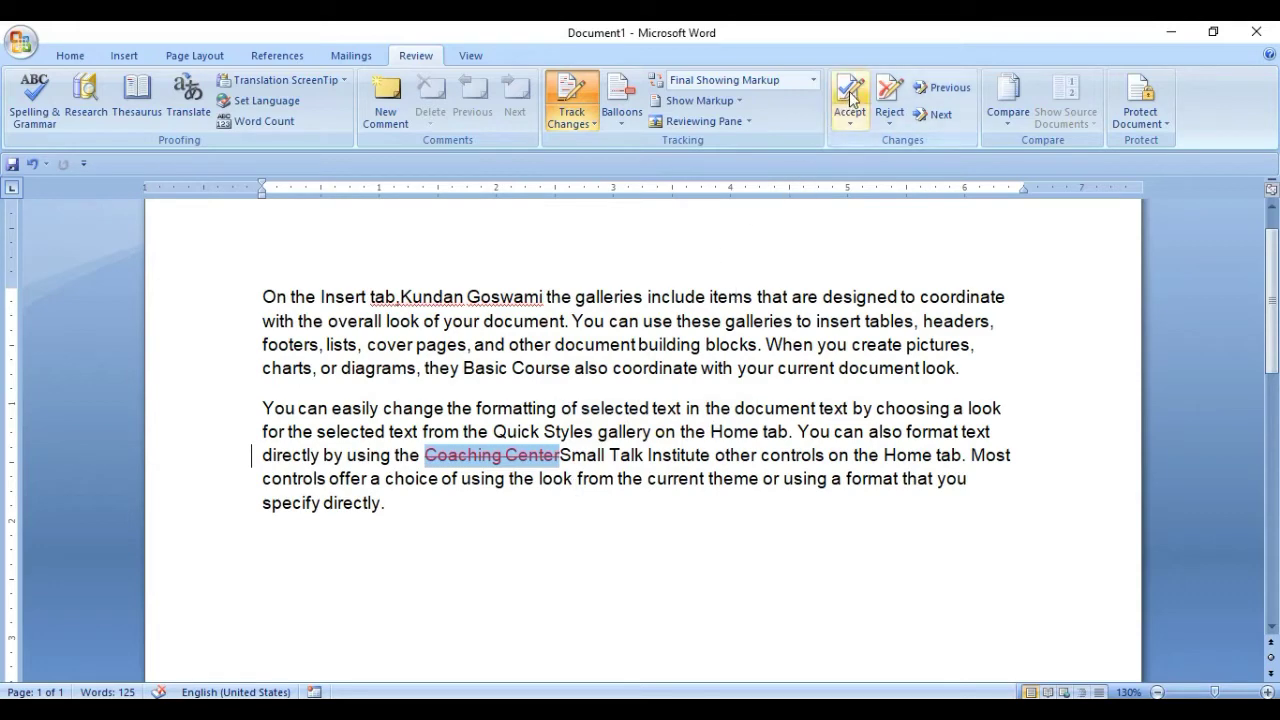
left_click(850, 93)
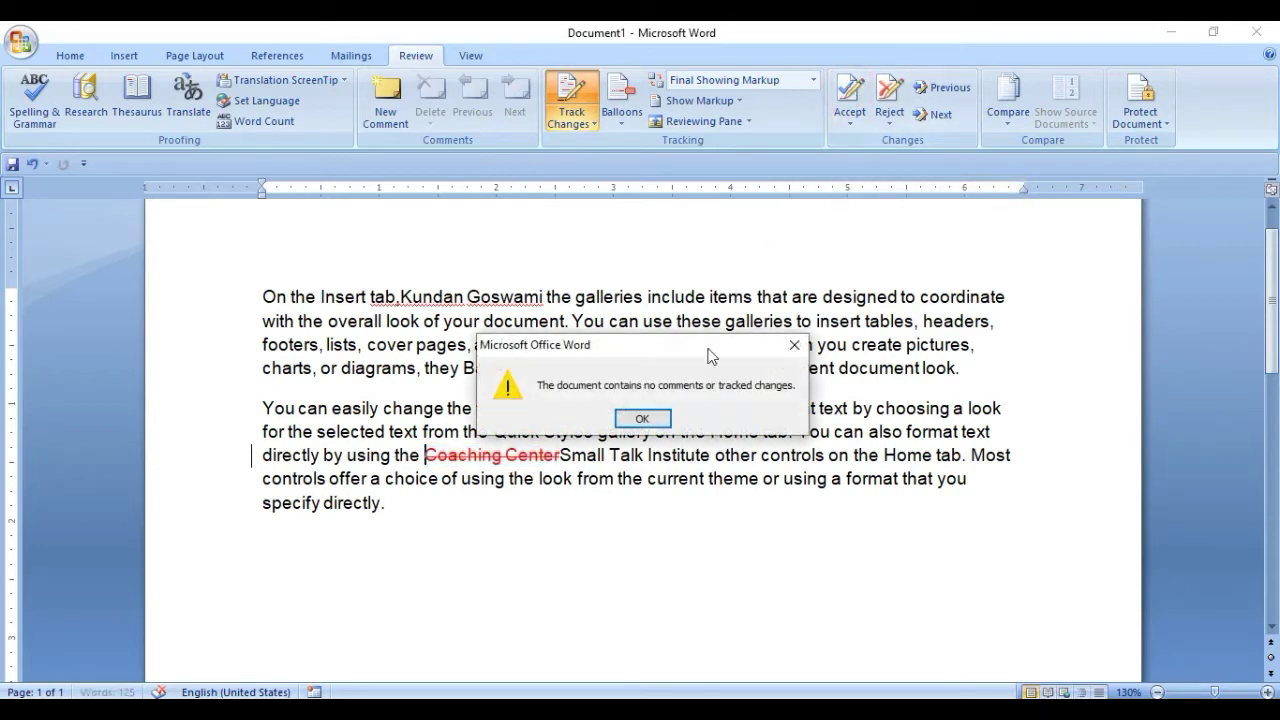
left_click(643, 419)
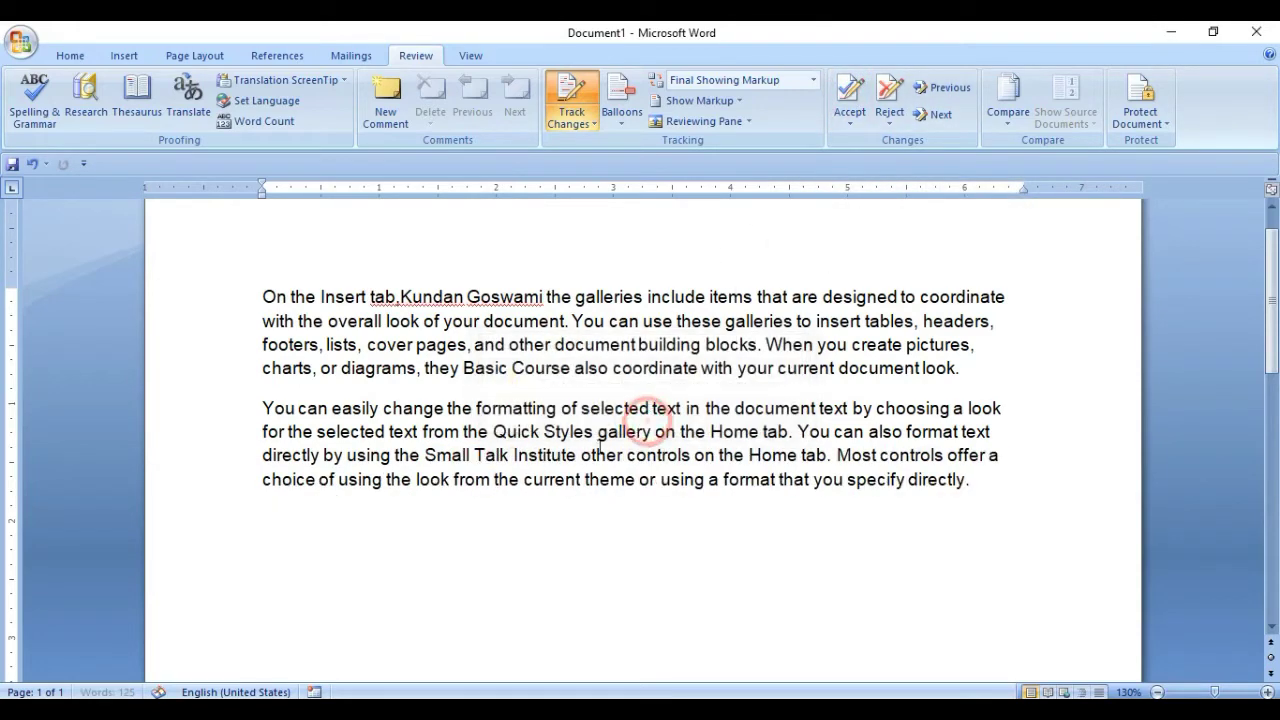
left_click(426, 455)
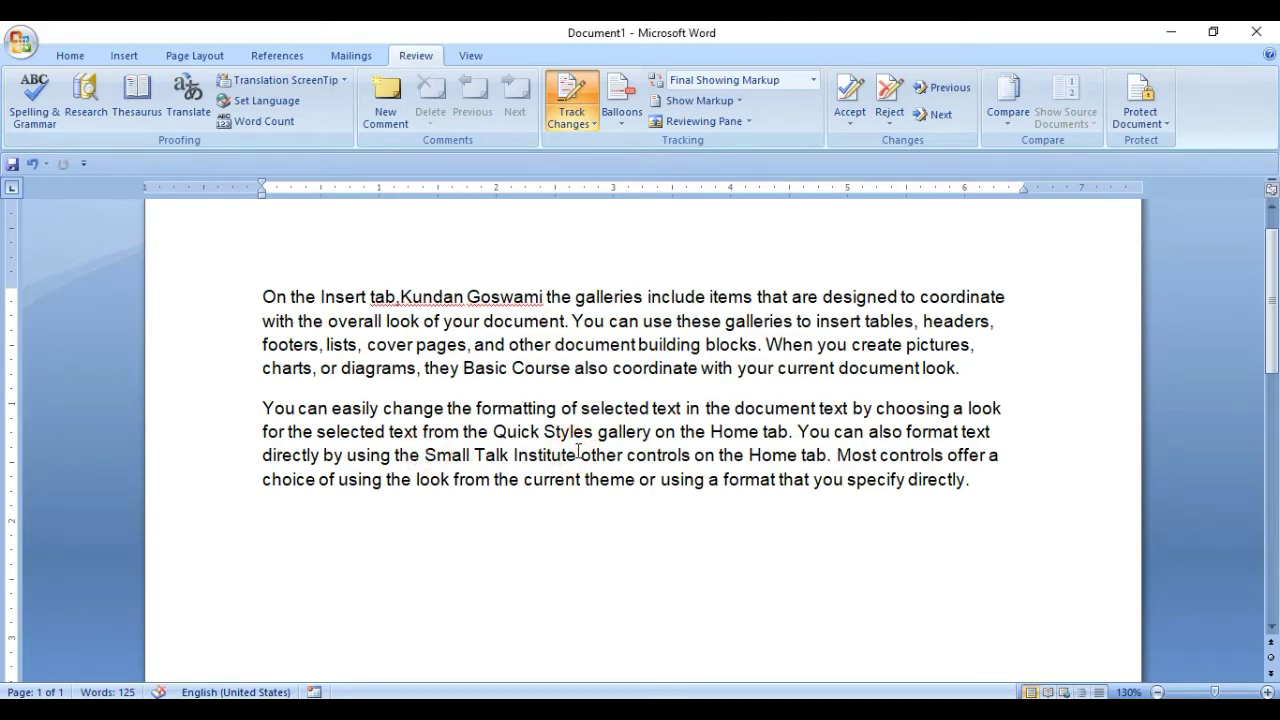
left_click(621, 108)
left_click(640, 143)
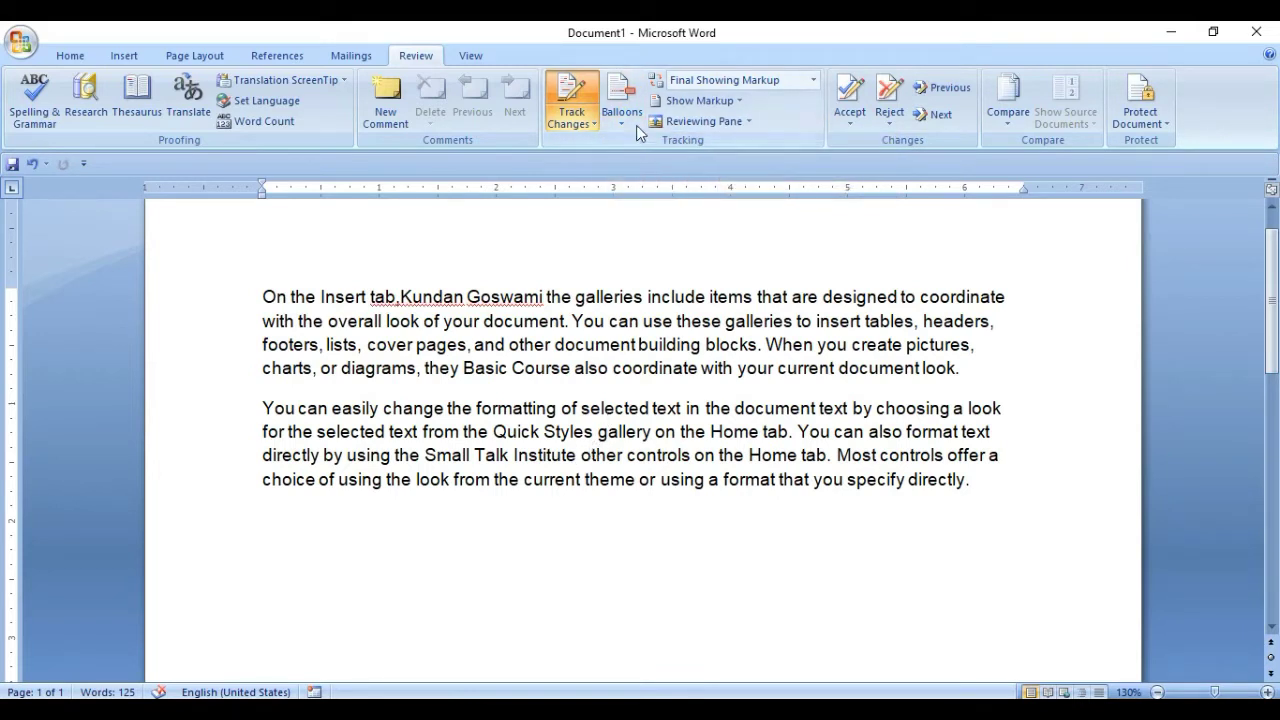
Show all revisions inline and switch Track Changes on.
left_click(625, 115)
left_click(612, 162)
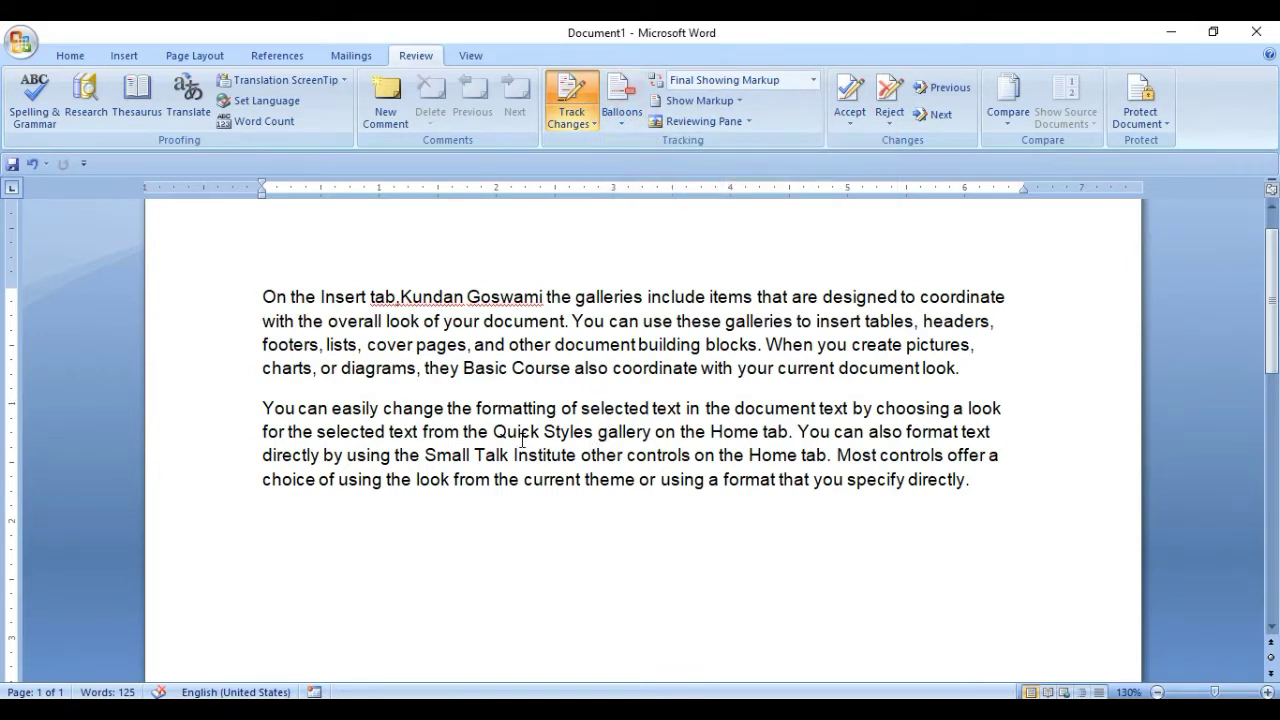
left_click(586, 125)
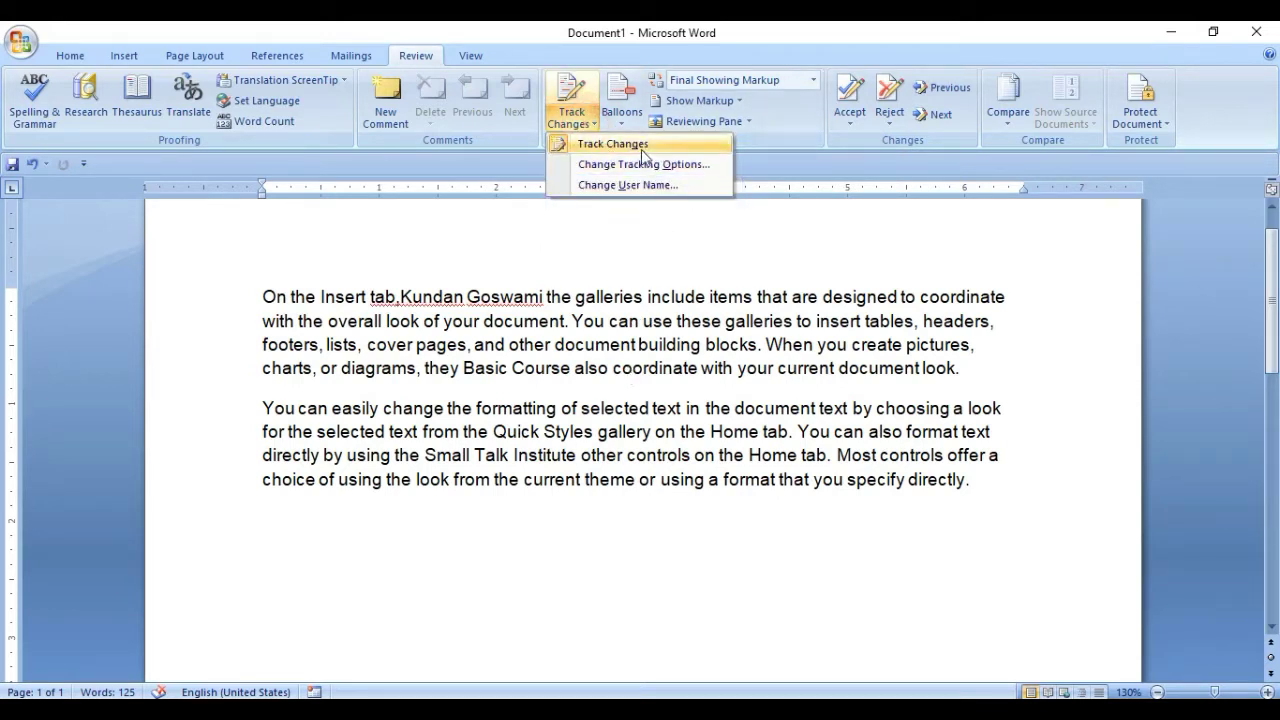
left_click(615, 144)
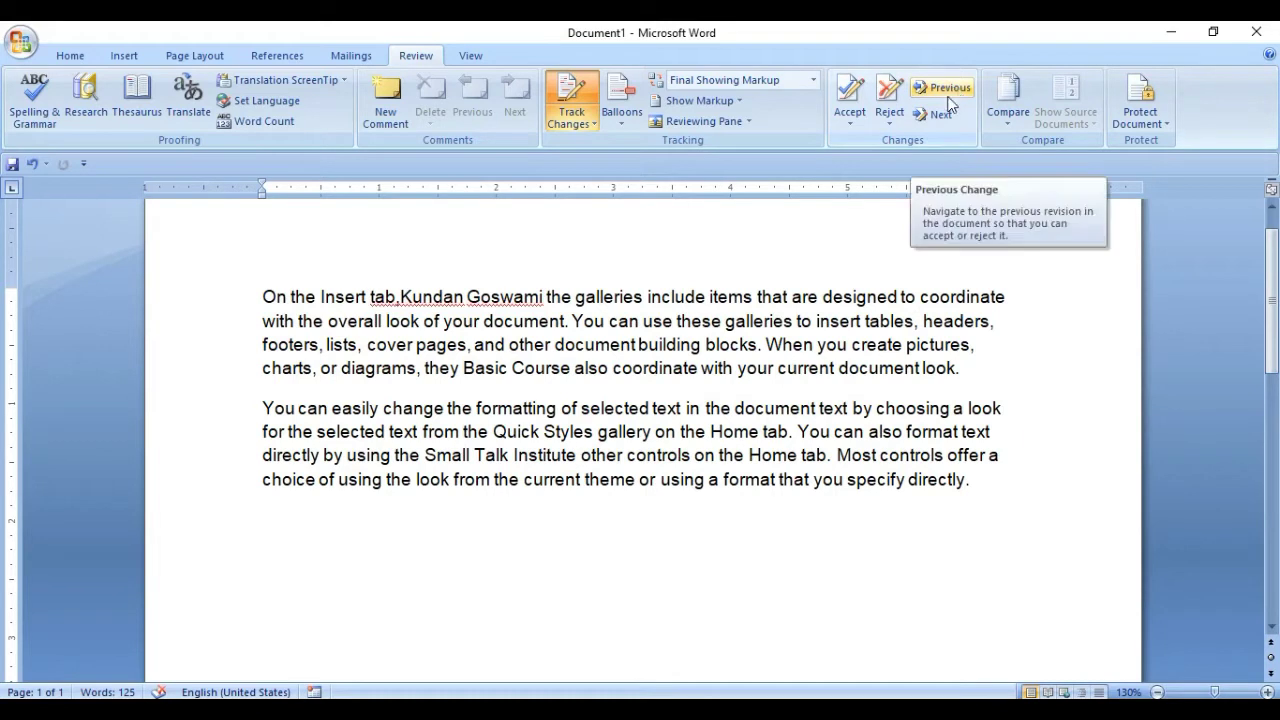
Undo the accepted edits so Basic Course, Small Talk Institute and Owner return as tracked markup.
key("ctrl+z")
key("ctrl+z")
key("ctrl+z")
key("ctrl+z")
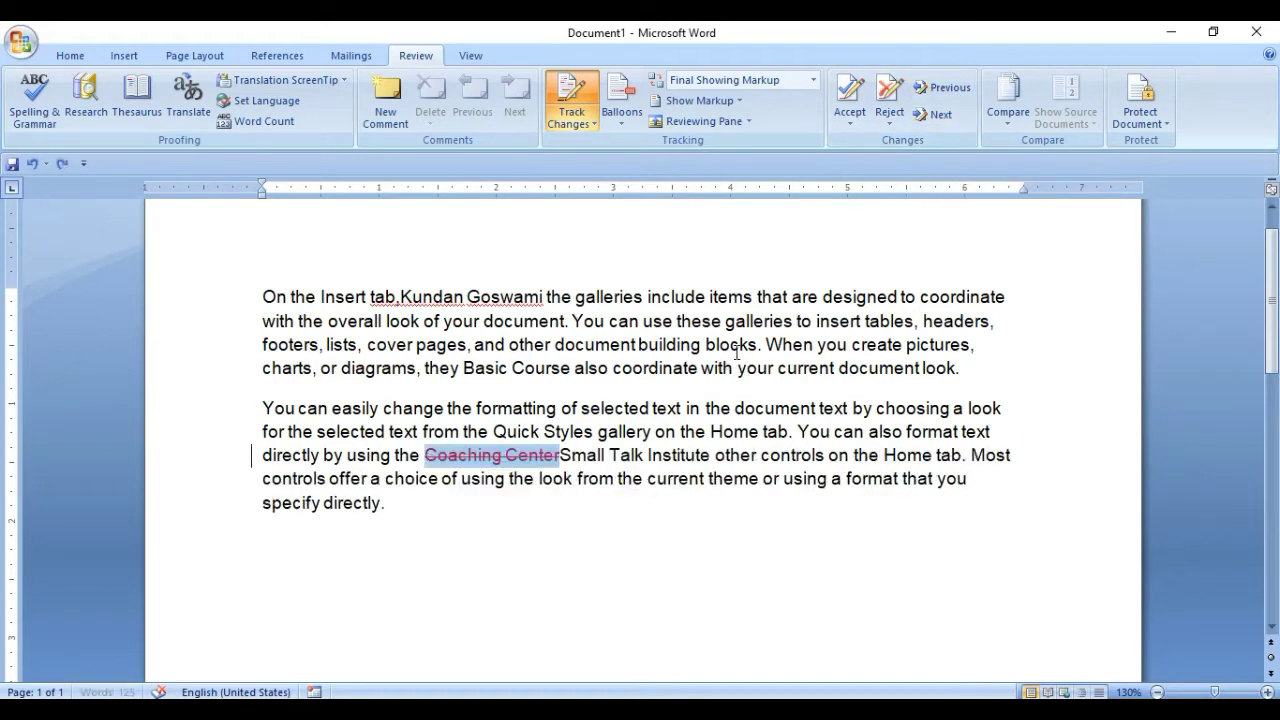
key("ctrl+z")
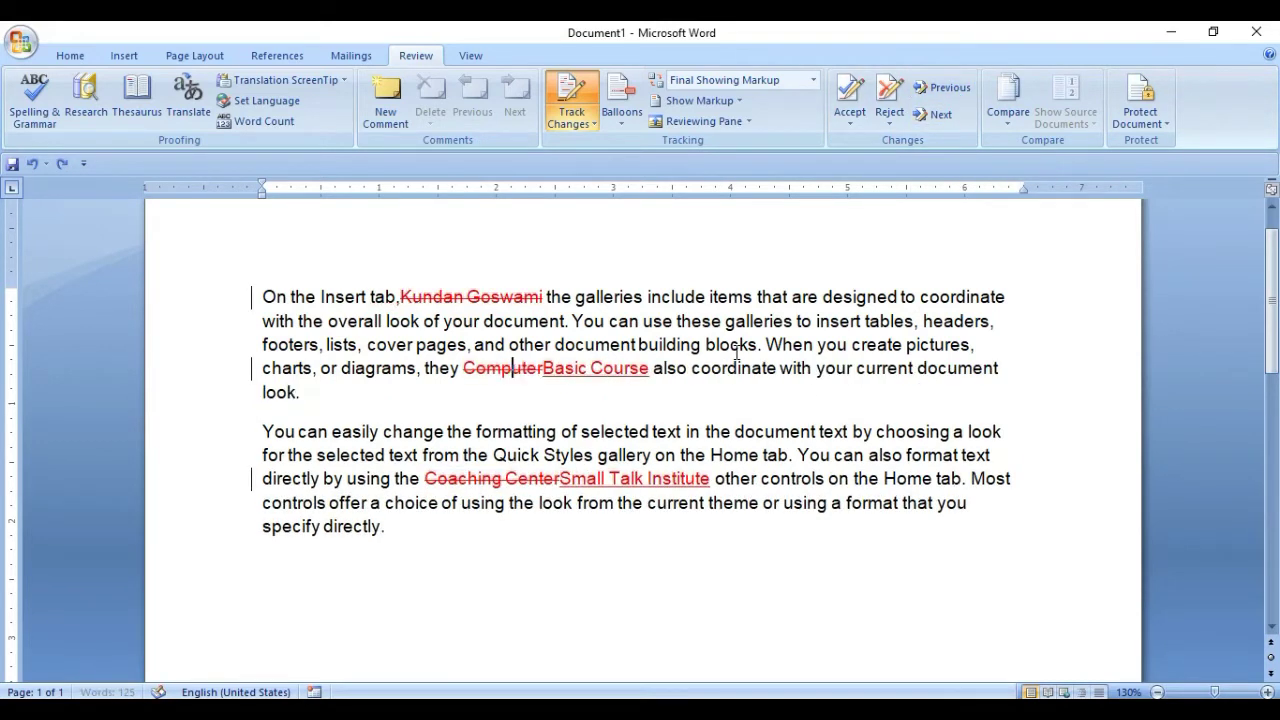
left_click(566, 370)
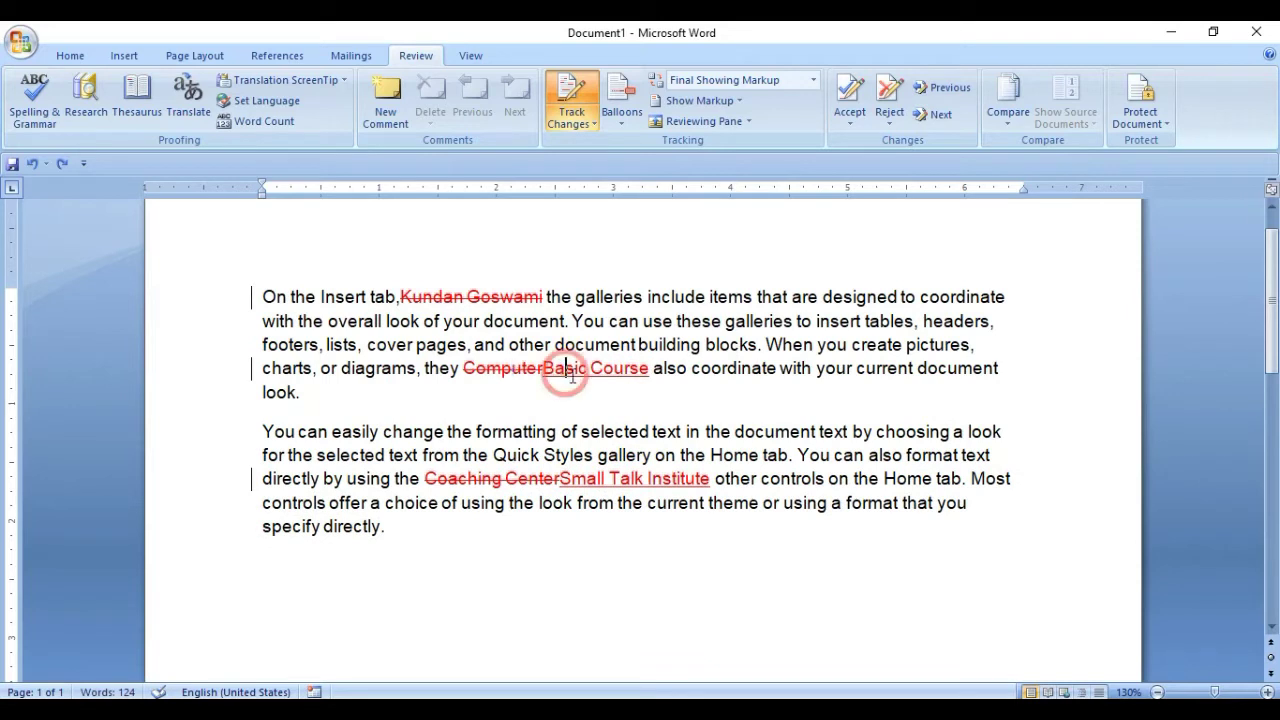
left_click(510, 371)
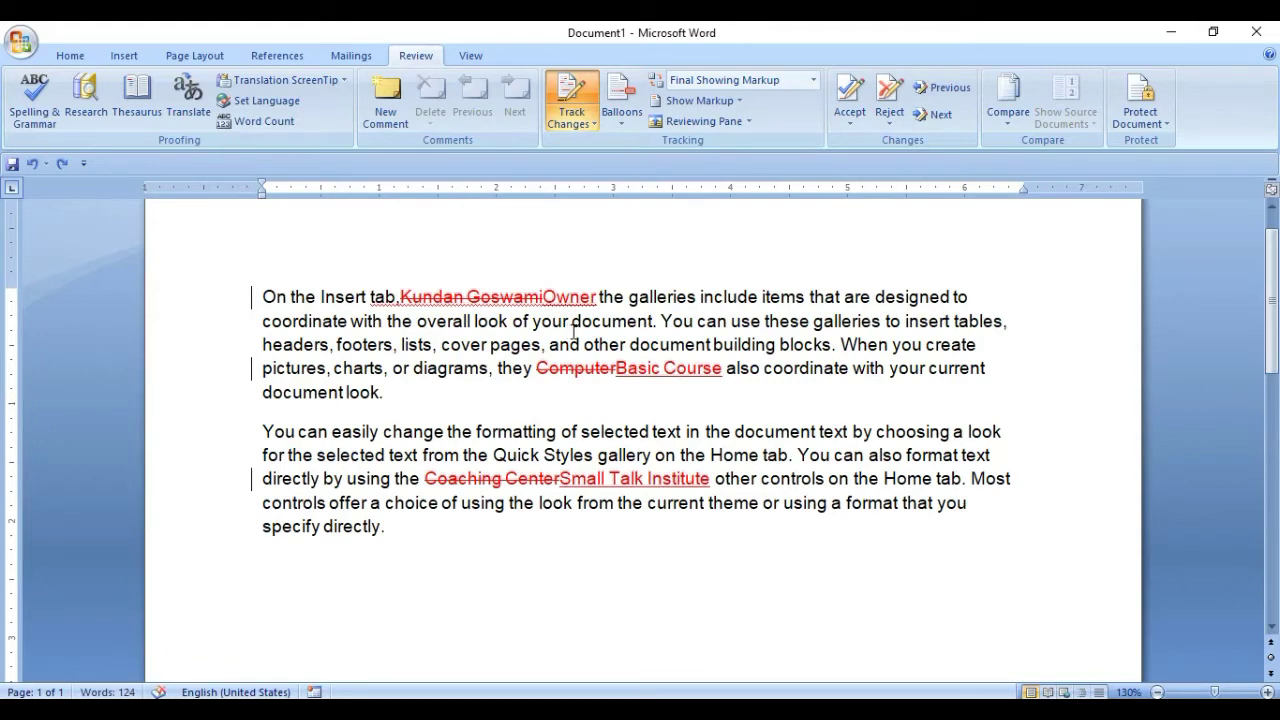
In Track Changes Options, set insertions to Italic in Blue and deletions to Double underline in Bright Green.
left_click(584, 122)
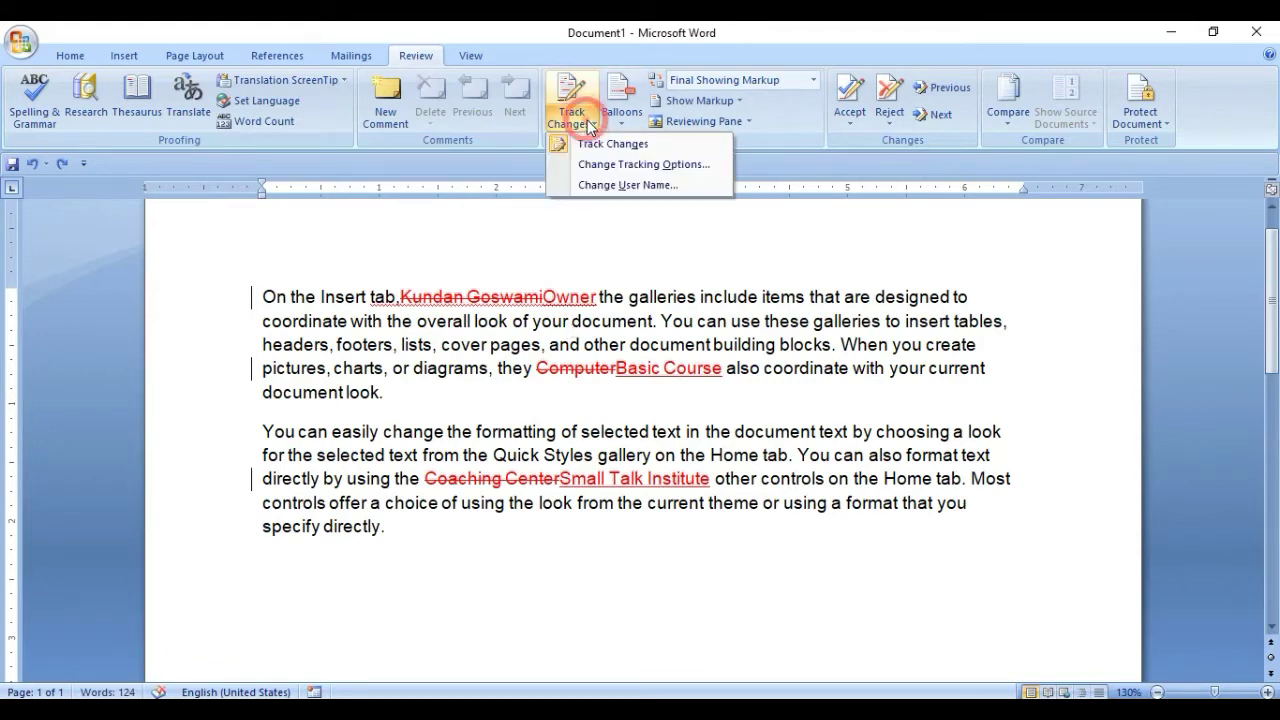
left_click(616, 168)
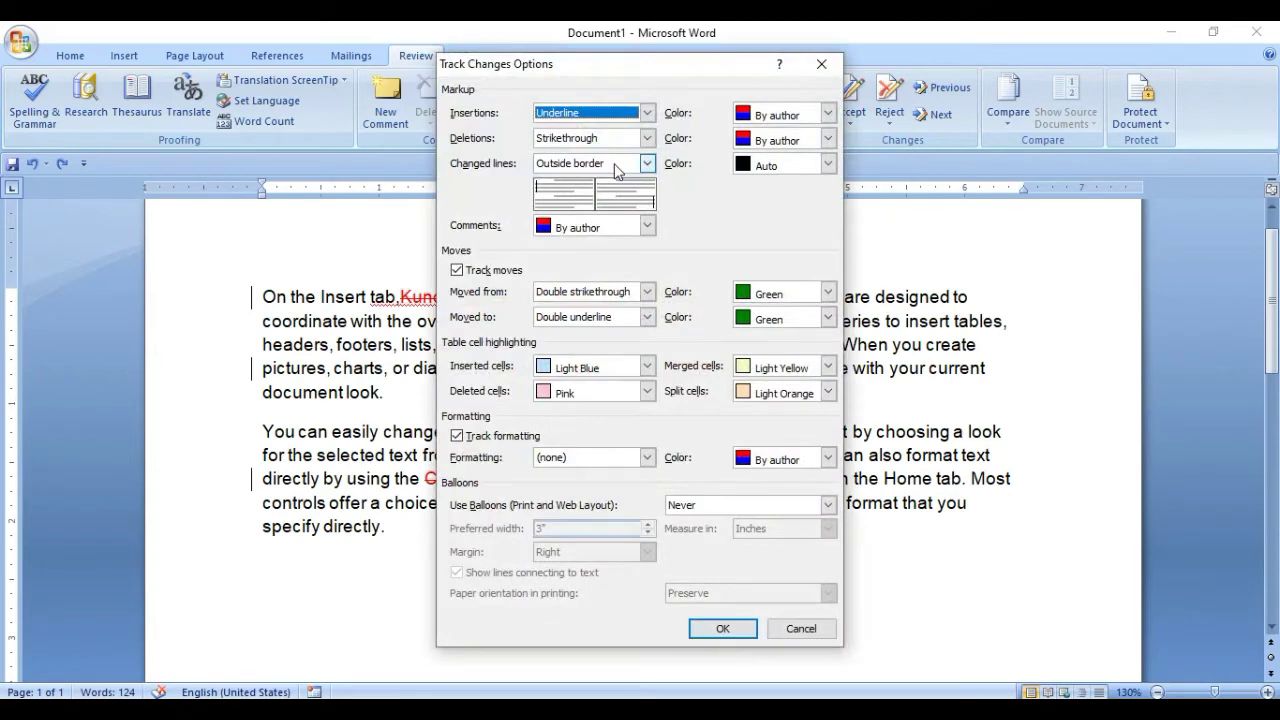
left_click(647, 113)
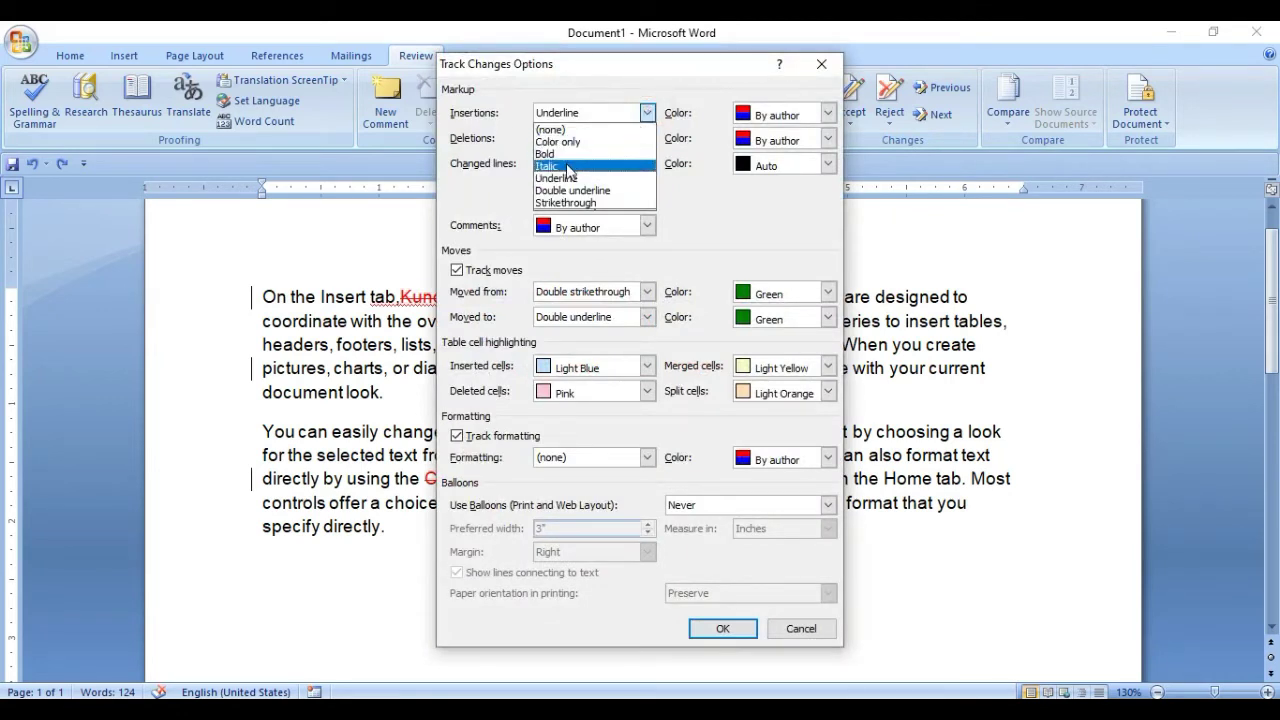
left_click(556, 166)
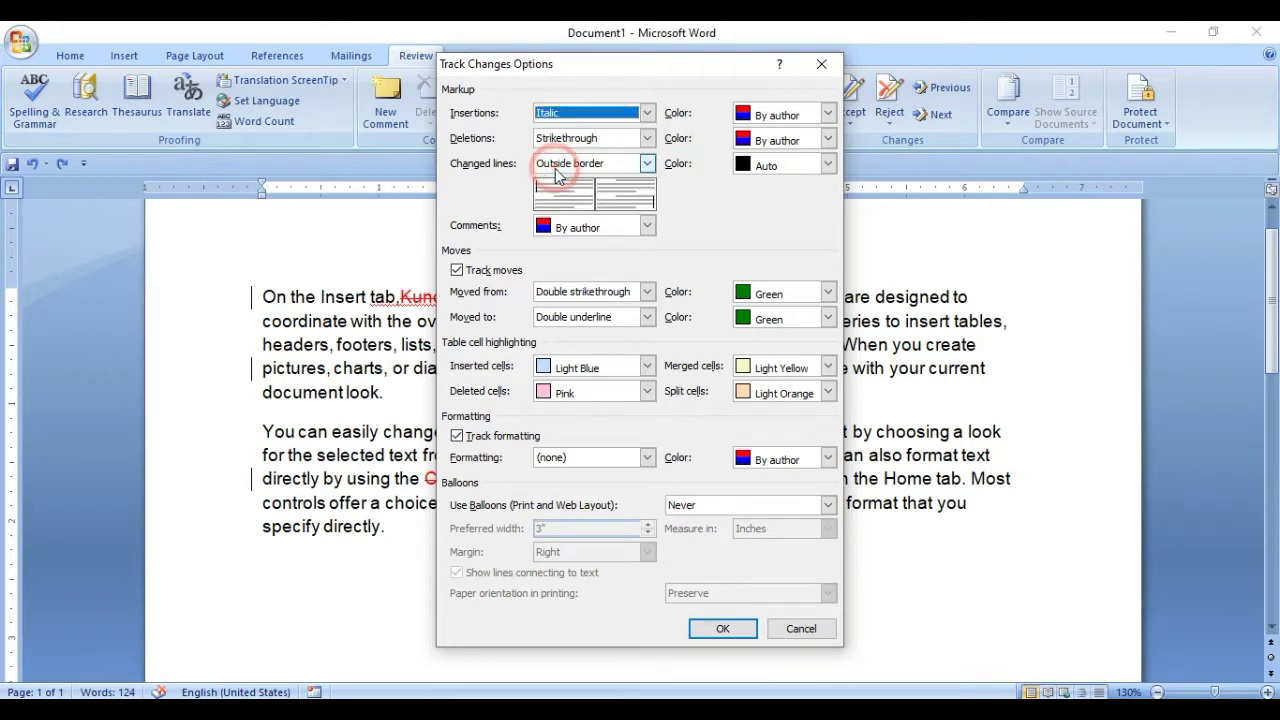
left_click(827, 113)
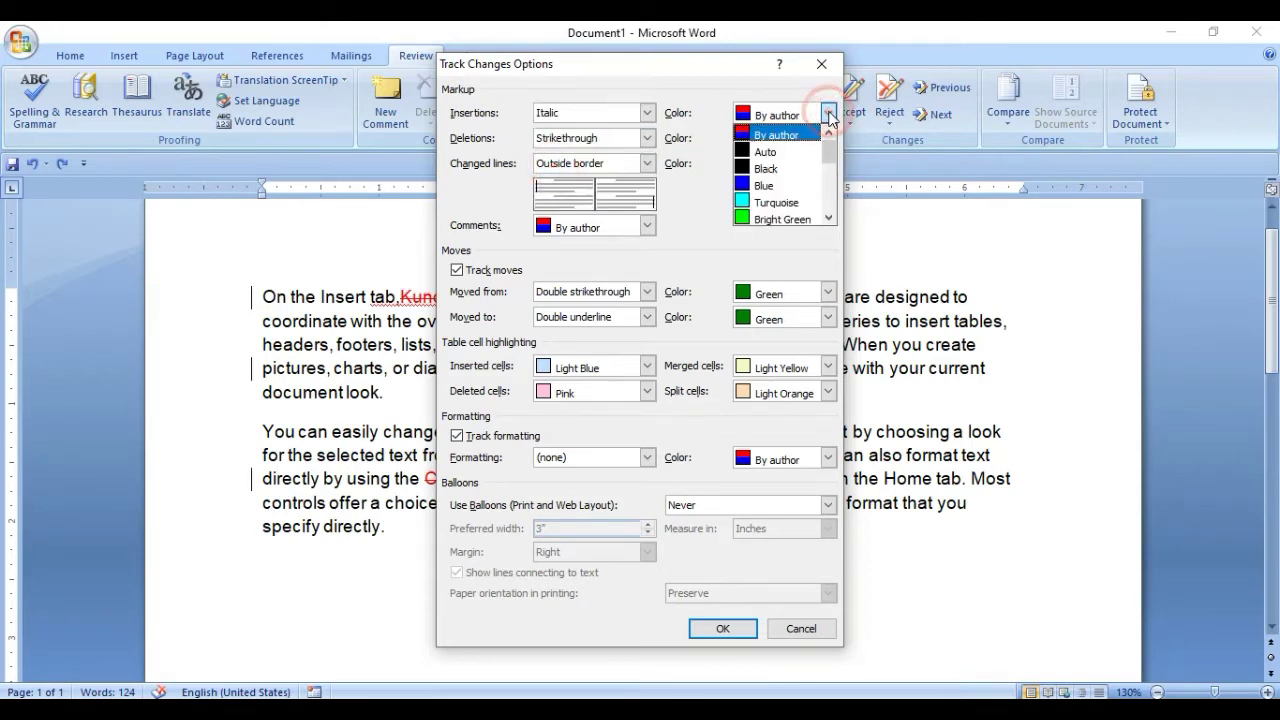
left_click(776, 186)
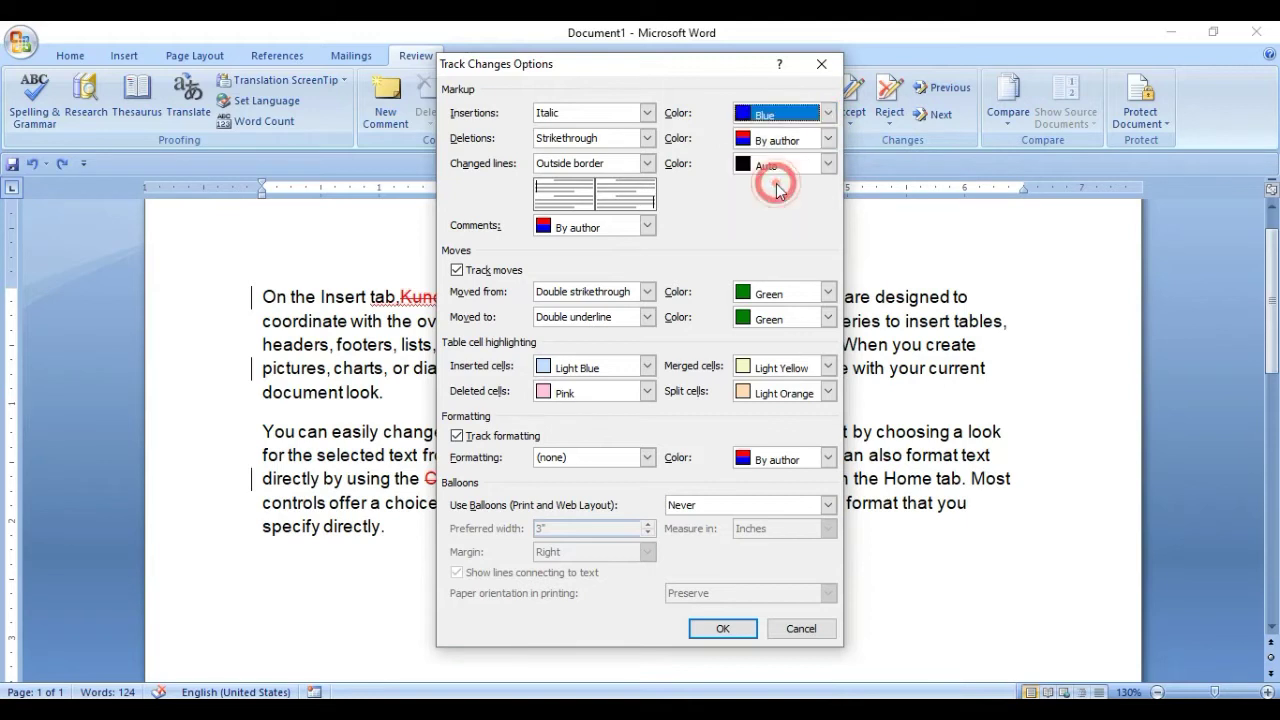
left_click(648, 140)
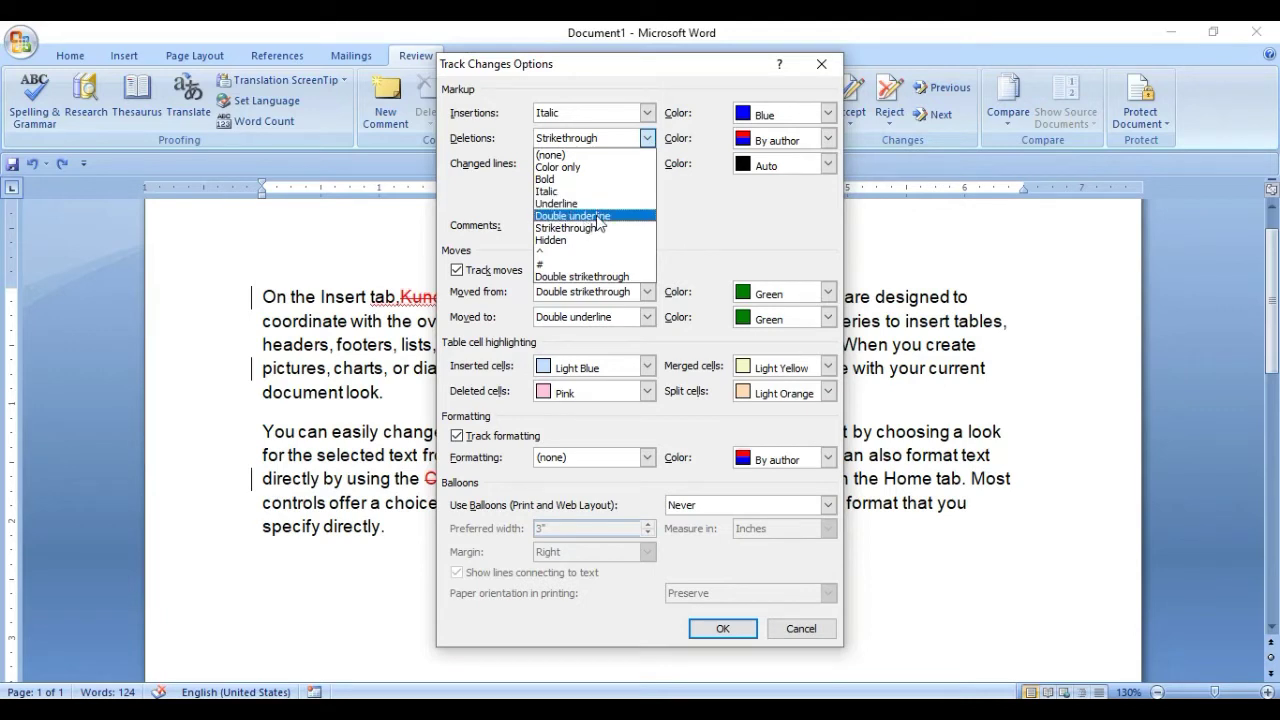
left_click(598, 216)
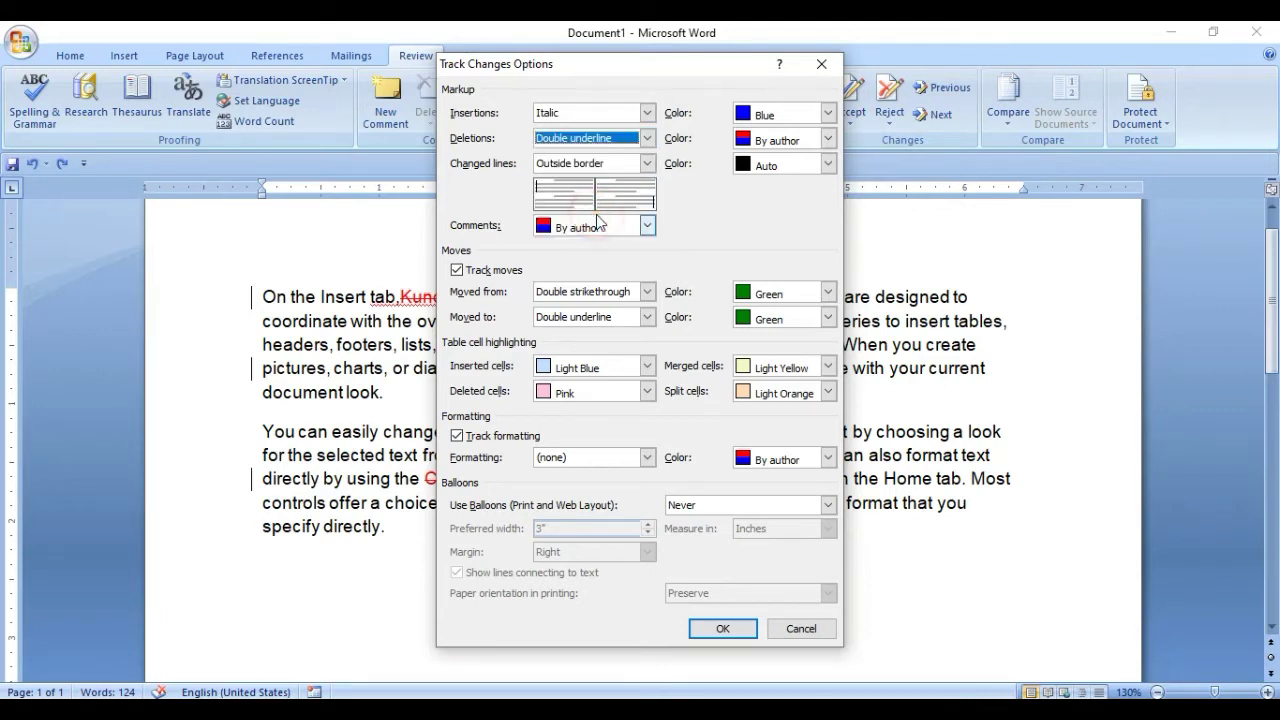
left_click(773, 140)
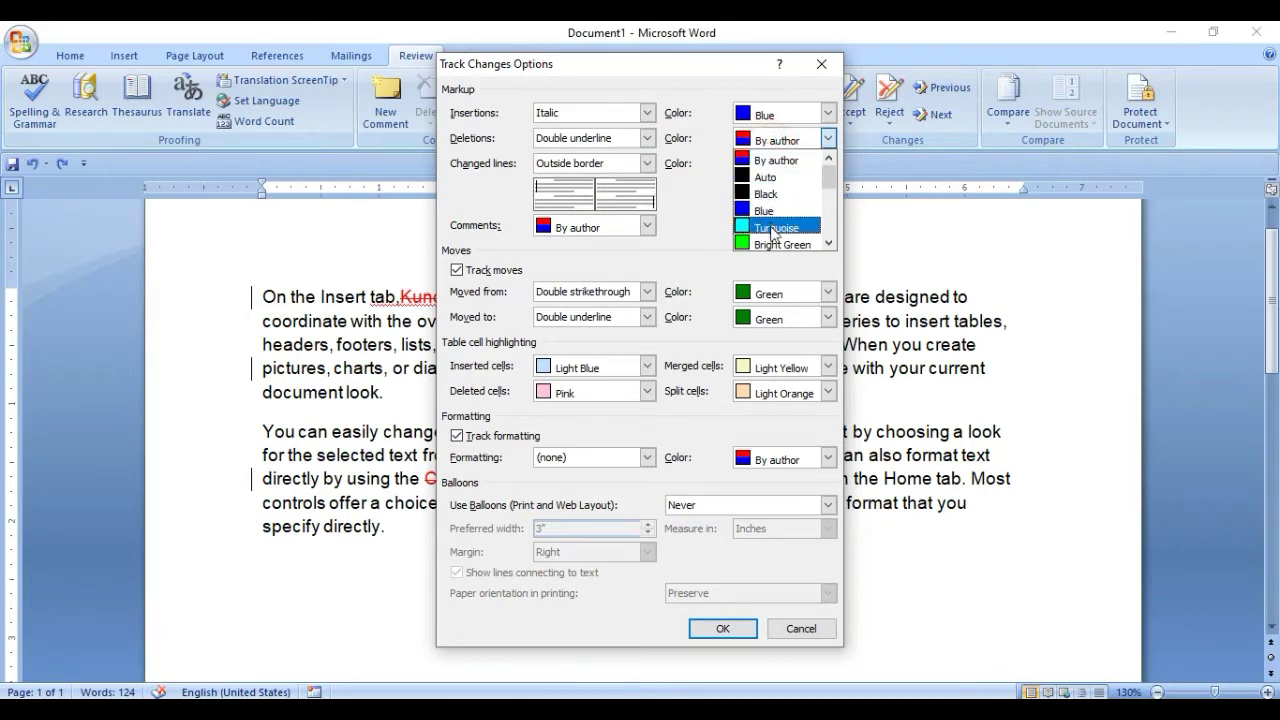
left_click(771, 246)
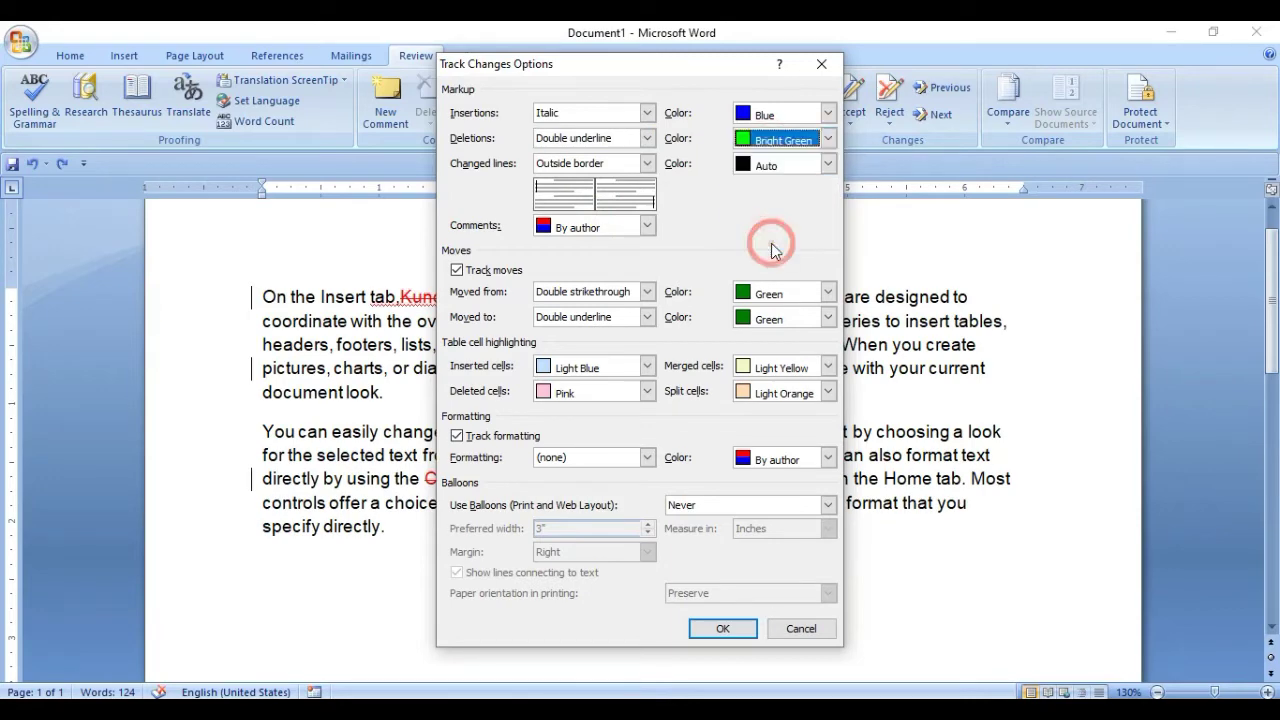
left_click(723, 628)
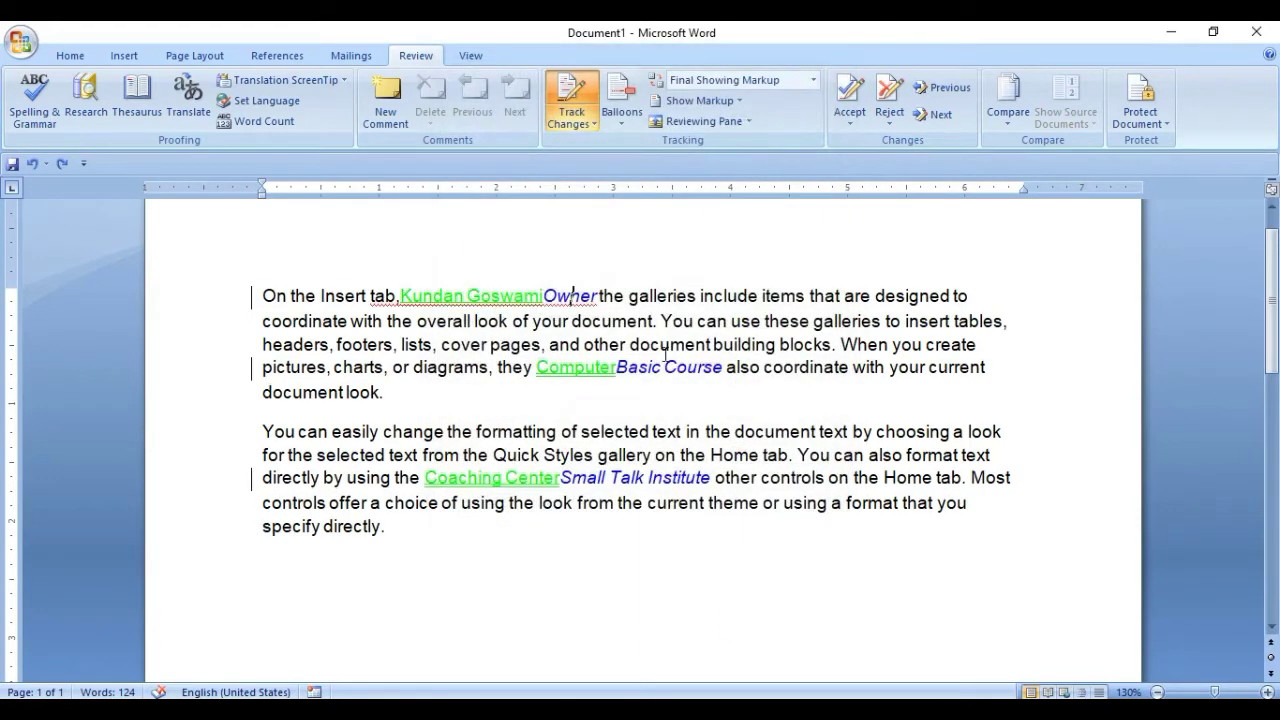
Select the deleted word Computer, grow its font two steps, then shrink it one step.
left_click(678, 367)
left_click(585, 297)
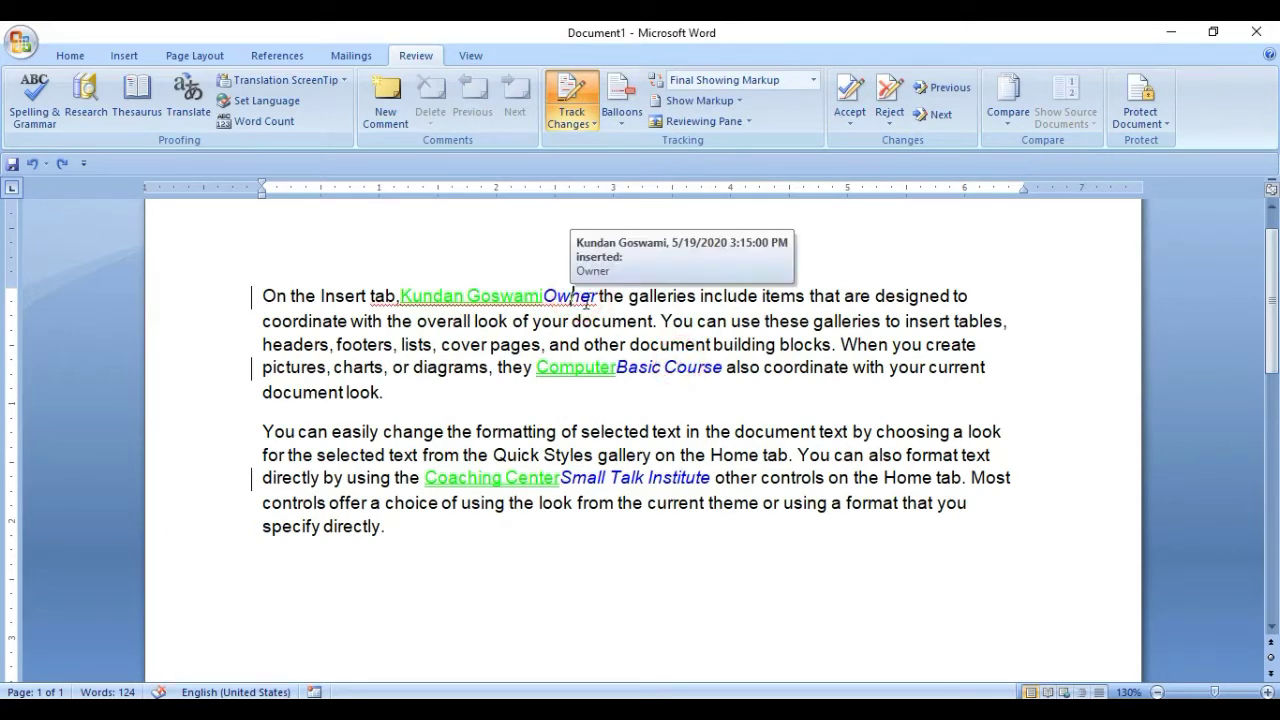
left_click(512, 296)
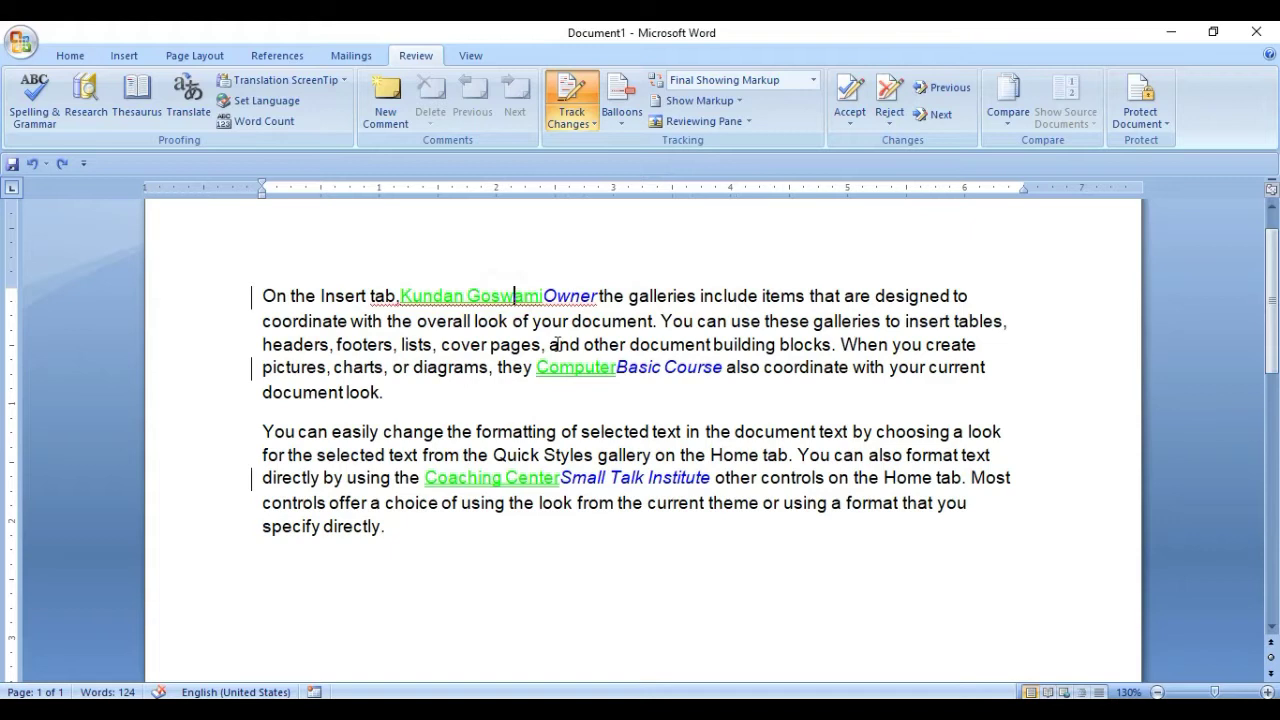
left_click(577, 367)
left_click_drag(614, 370, 543, 366)
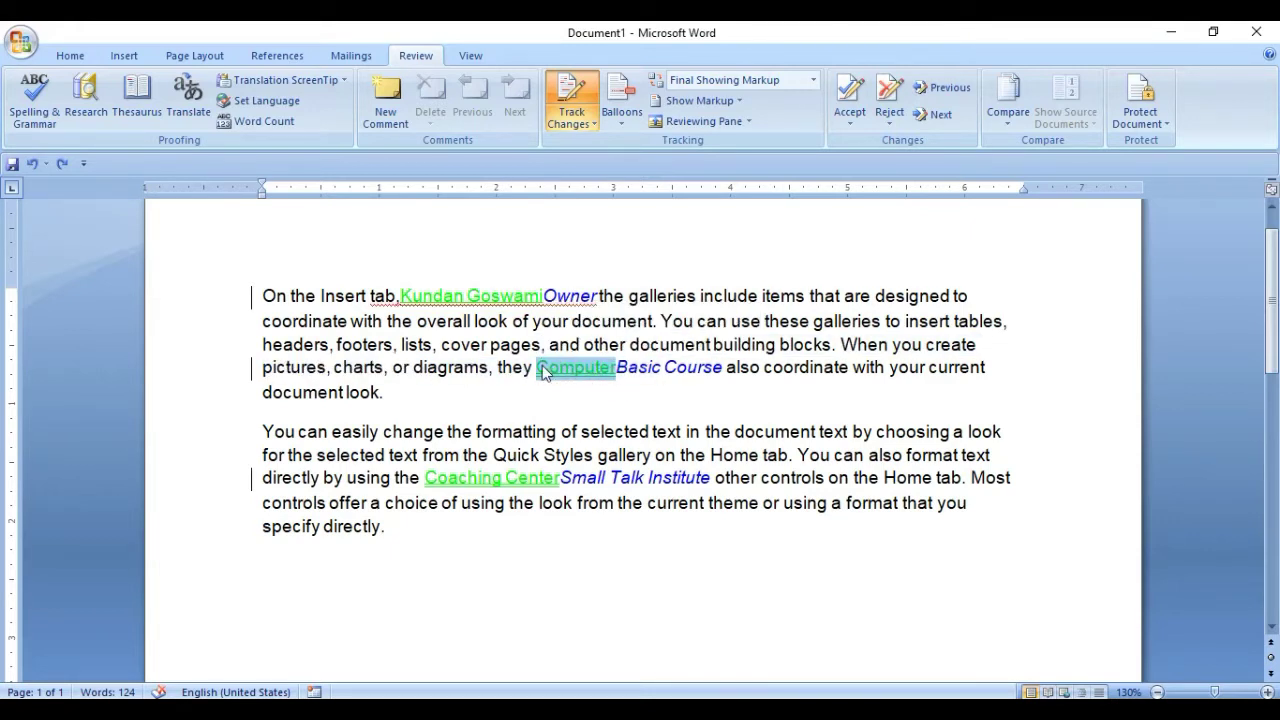
key("ctrl+shift+period")
key("ctrl+shift+period")
key("ctrl+shift+period")
key("ctrl+shift+period")
key("ctrl+shift+period")
key("ctrl+shift+period")
key("ctrl+shift+period")
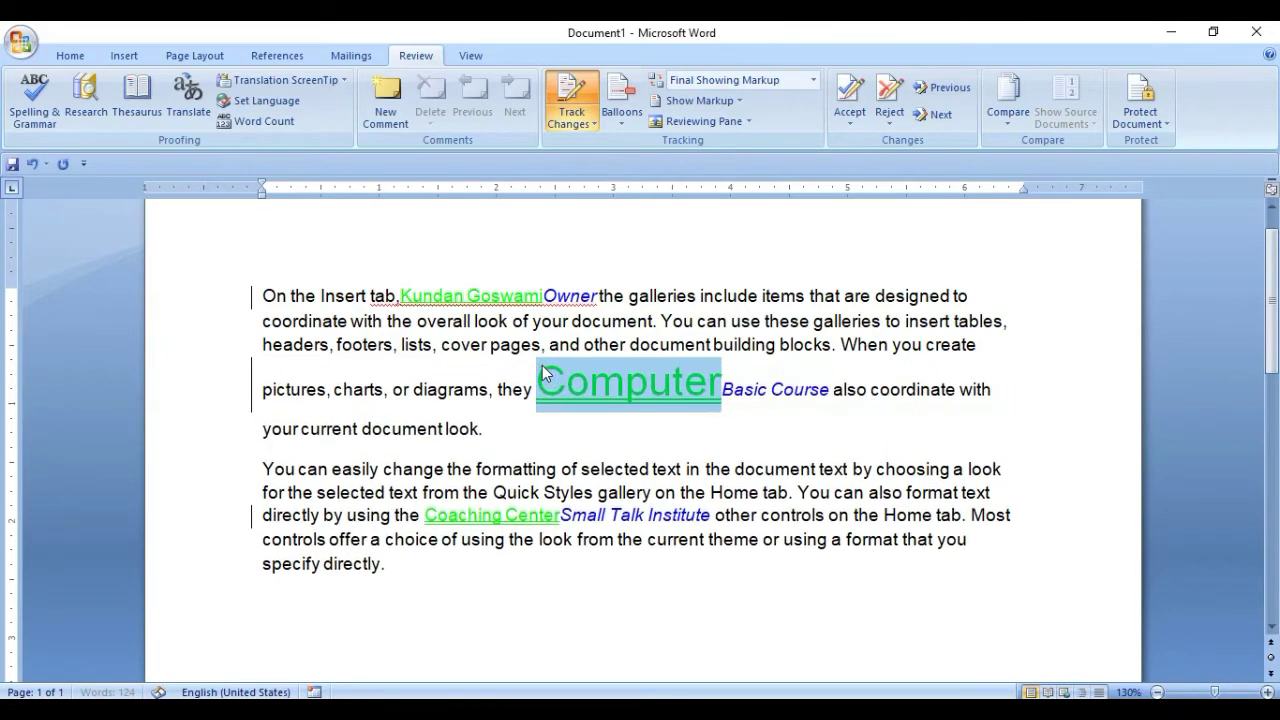
key("ctrl+shift+period")
key("ctrl+shift+period")
key("ctrl+shift+period")
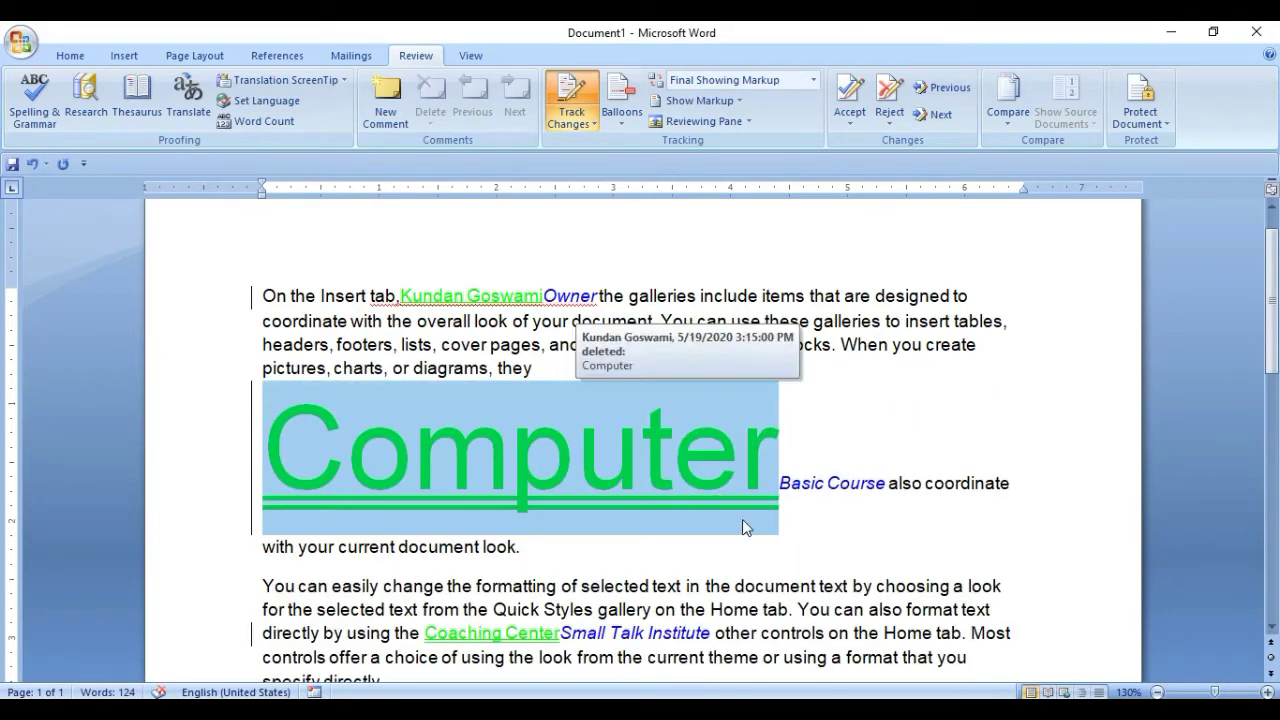
key("ctrl+shift+comma")
key("ctrl+shift+comma")
key("ctrl+shift+comma")
key("ctrl+shift+comma")
key("ctrl+shift+comma")
key("ctrl+shift+comma")
key("ctrl+shift+comma")
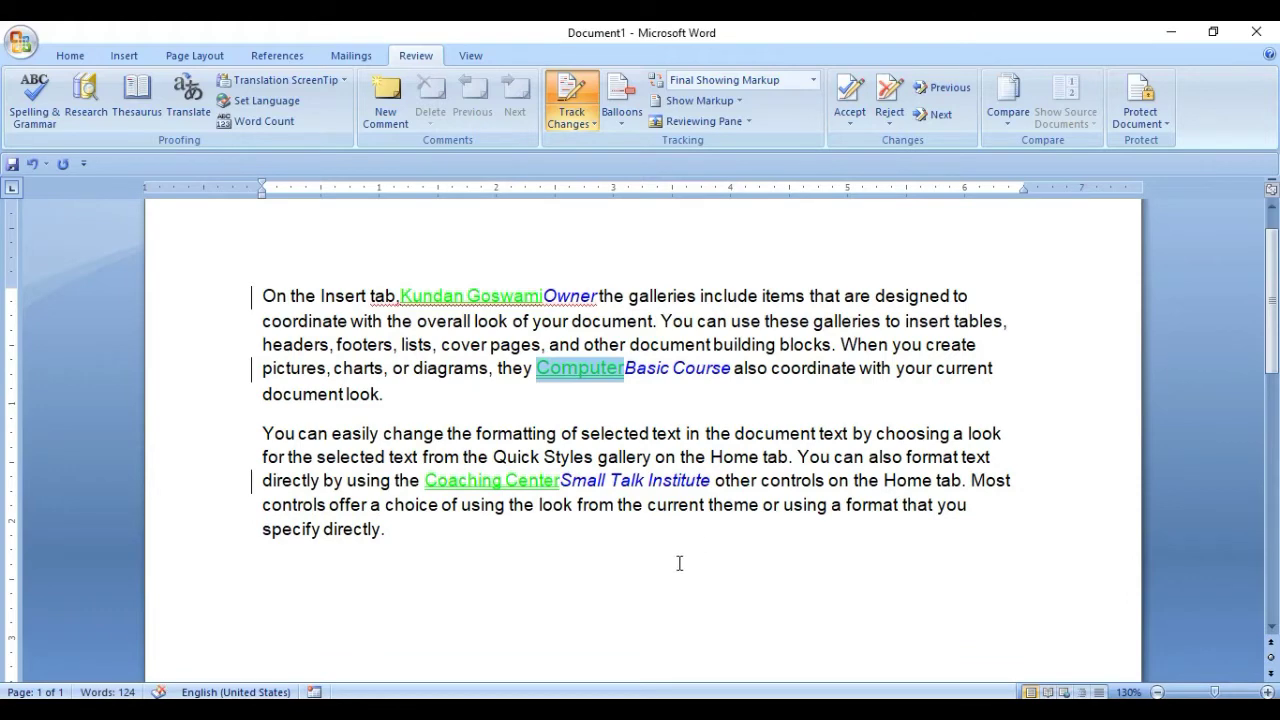
left_click(535, 303)
left_click(571, 118)
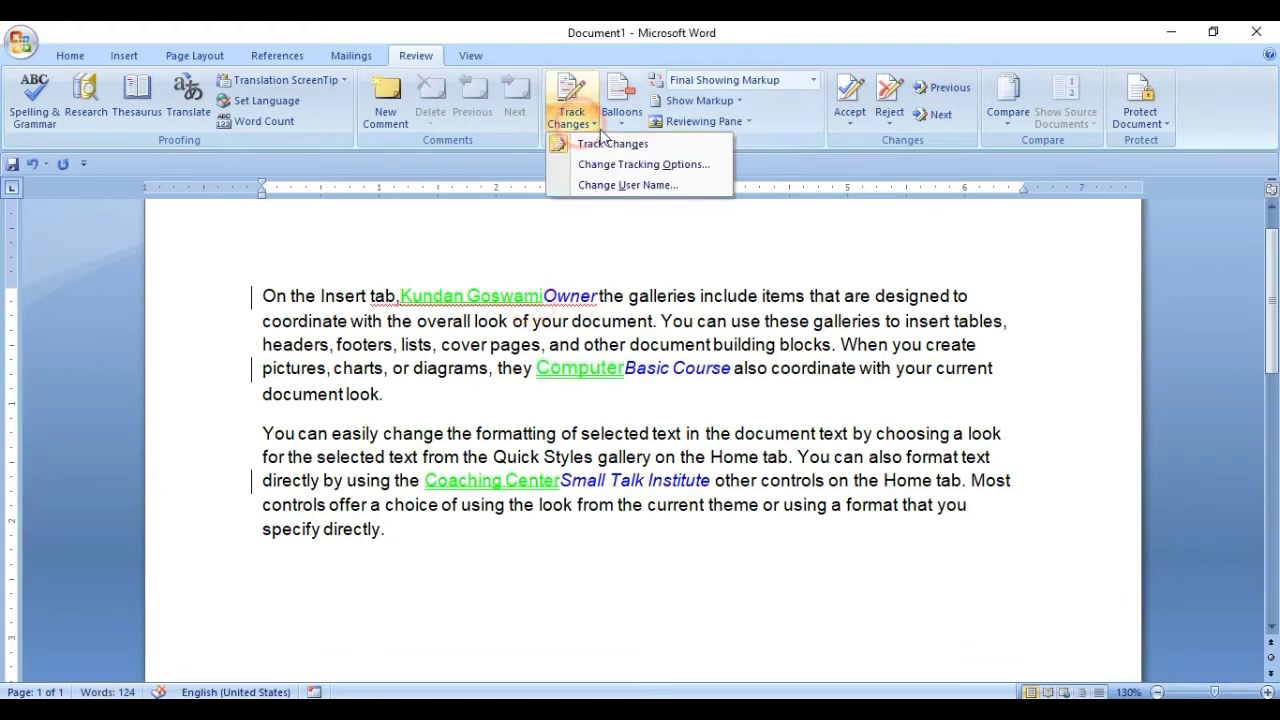
Set insertions to Color only and deletions to Underline, both coloured By author.
left_click(669, 166)
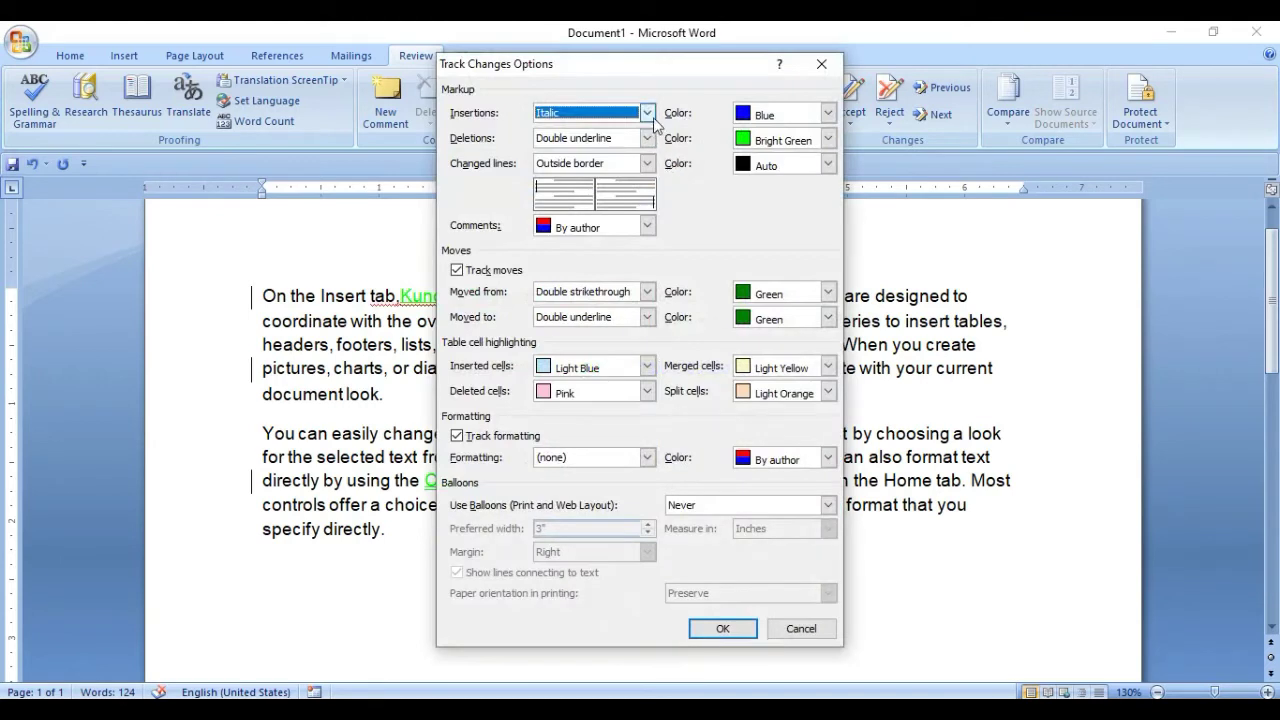
left_click(650, 114)
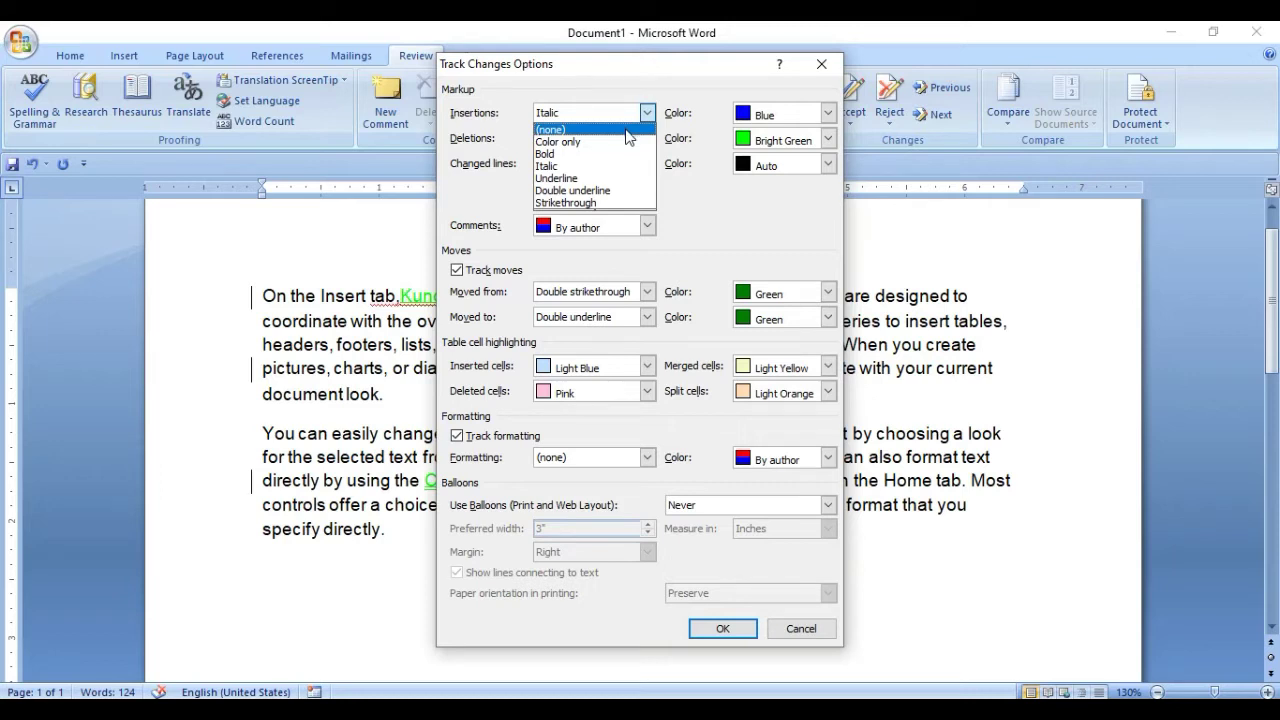
left_click(604, 143)
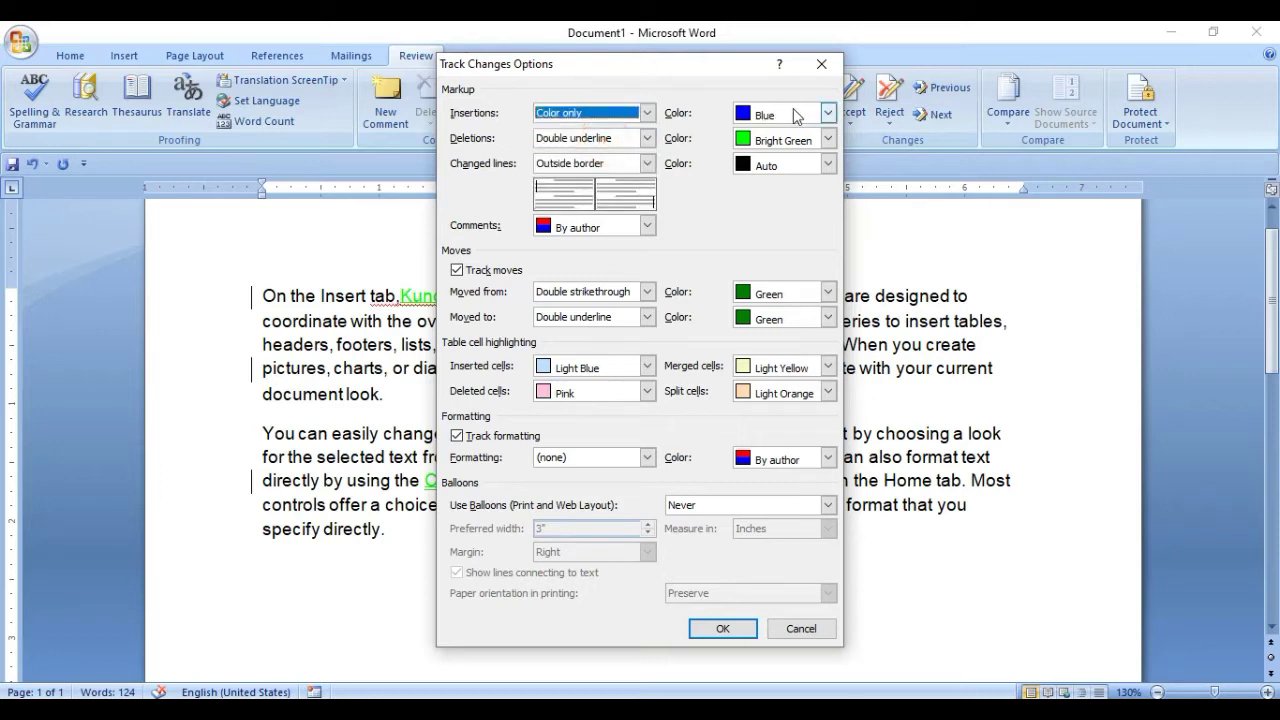
left_click(828, 113)
left_click(765, 137)
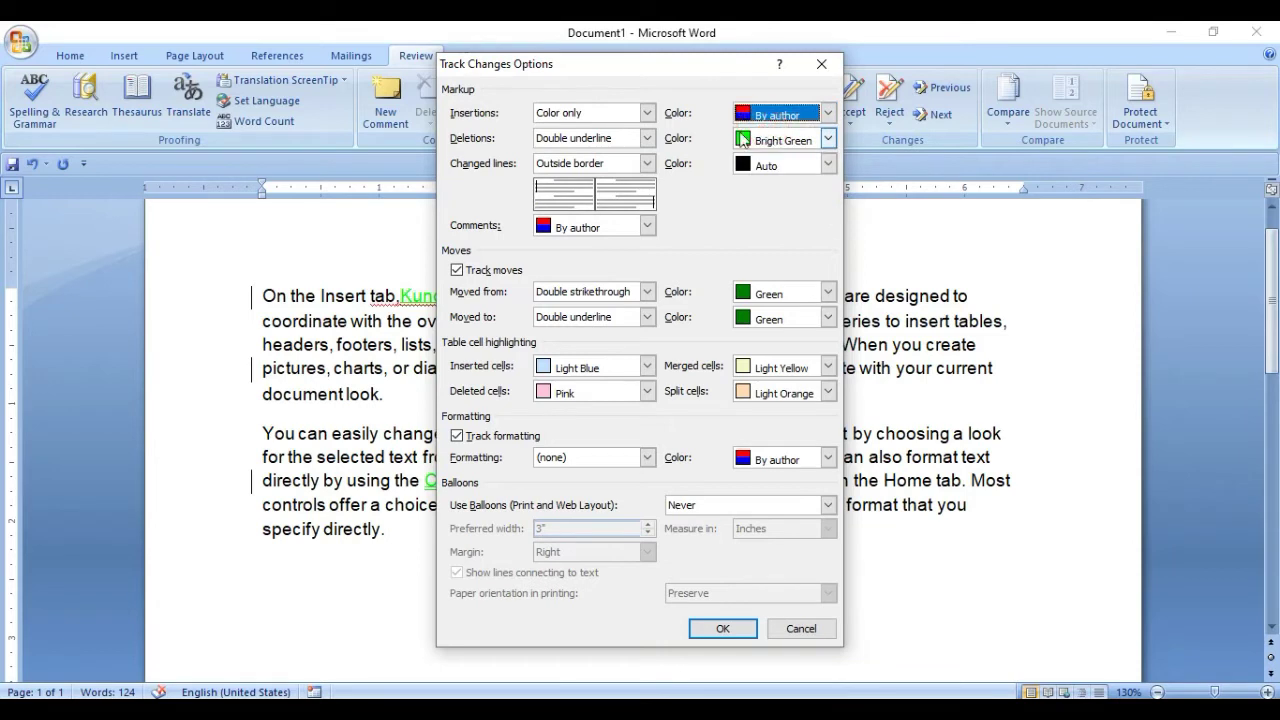
left_click(636, 143)
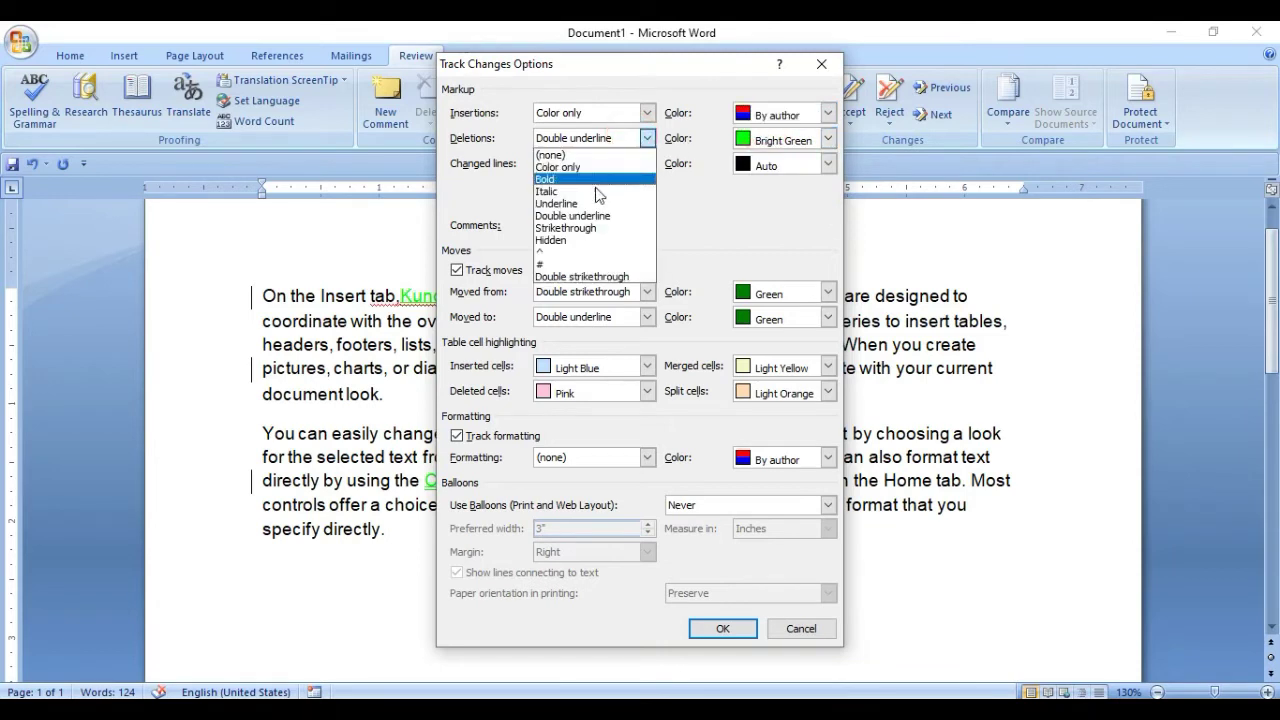
left_click(655, 191)
left_click(828, 138)
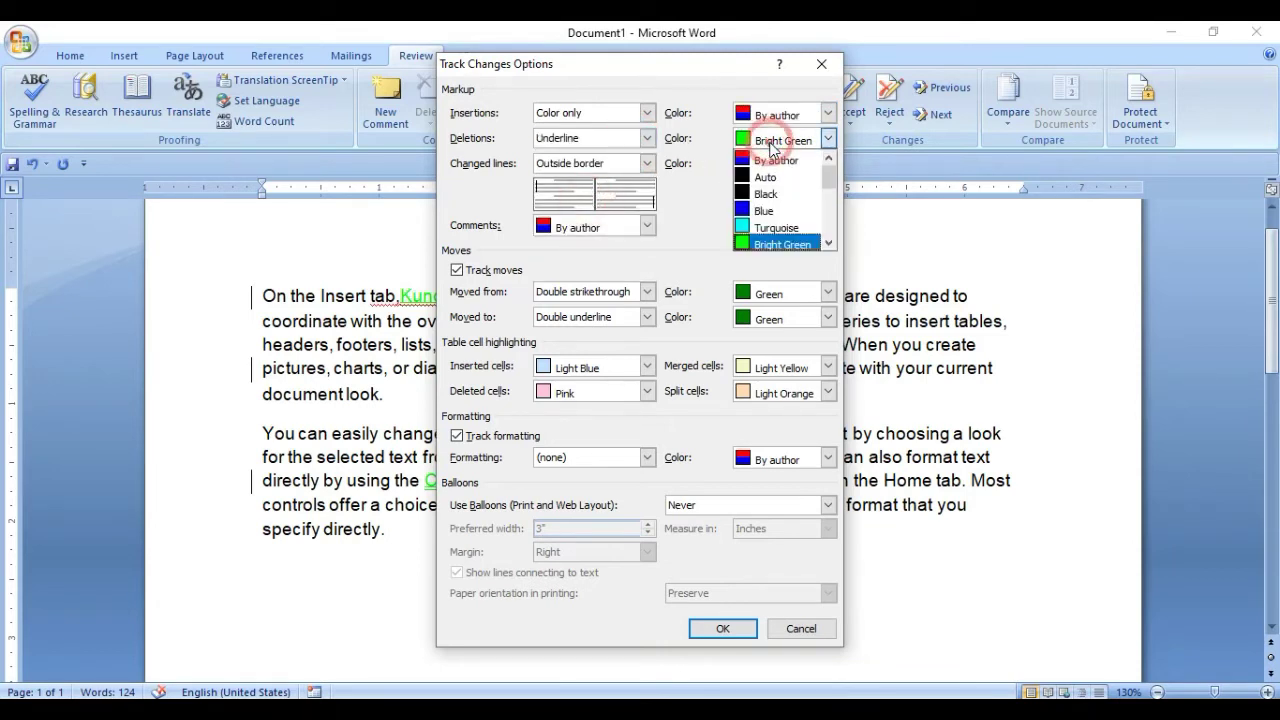
left_click(770, 150)
left_click(722, 628)
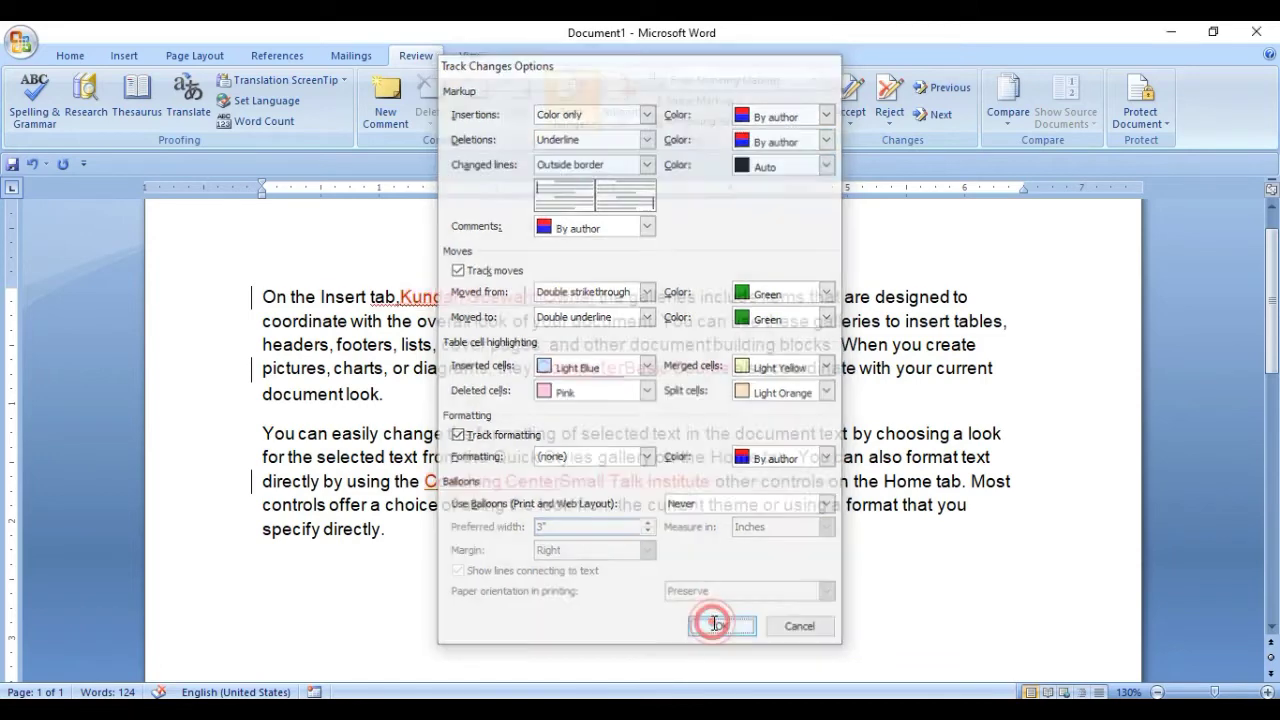
Revise the tracking options so deletions use Strikethrough and insertions use Underline.
left_click(580, 298)
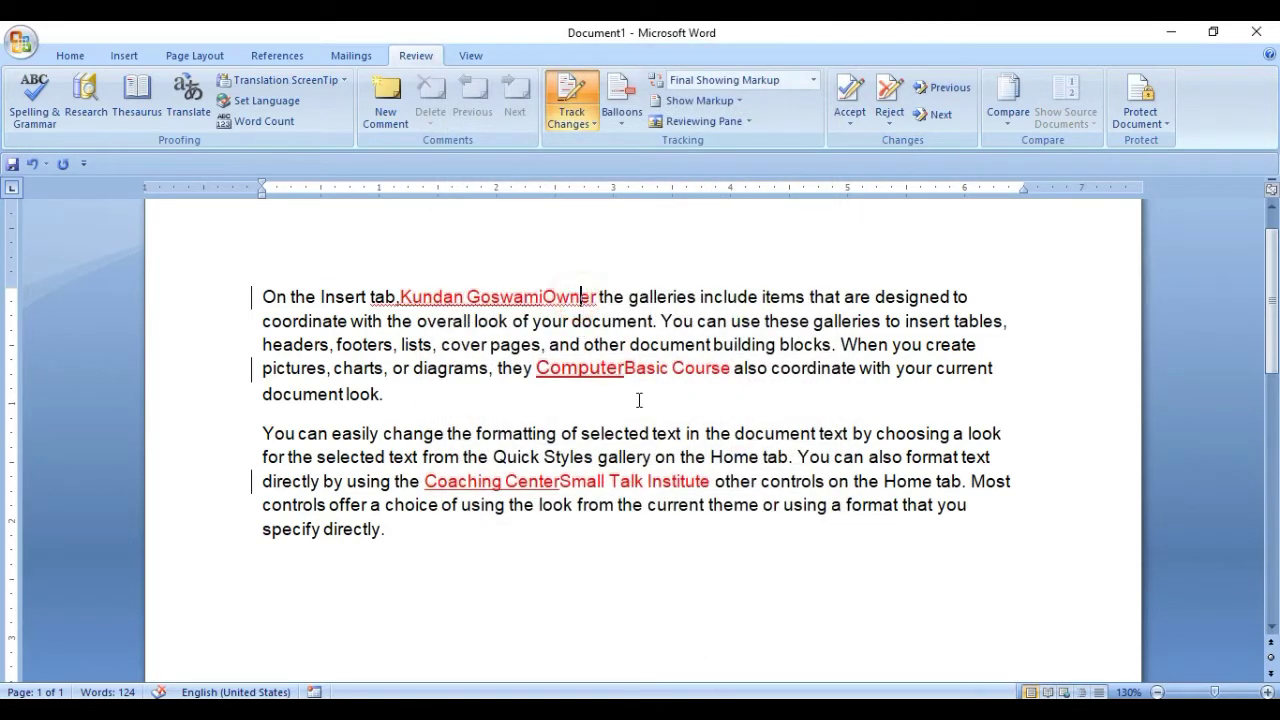
left_click(661, 369)
left_click(526, 297)
left_click(580, 118)
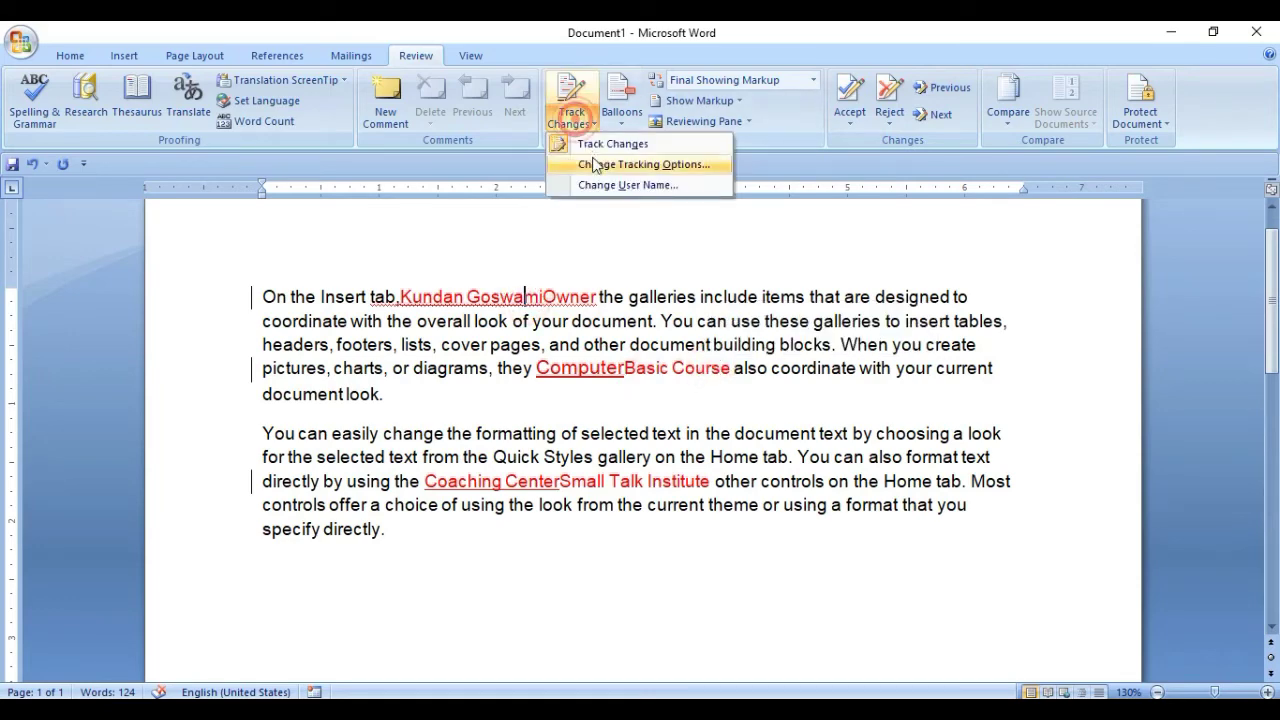
left_click(596, 160)
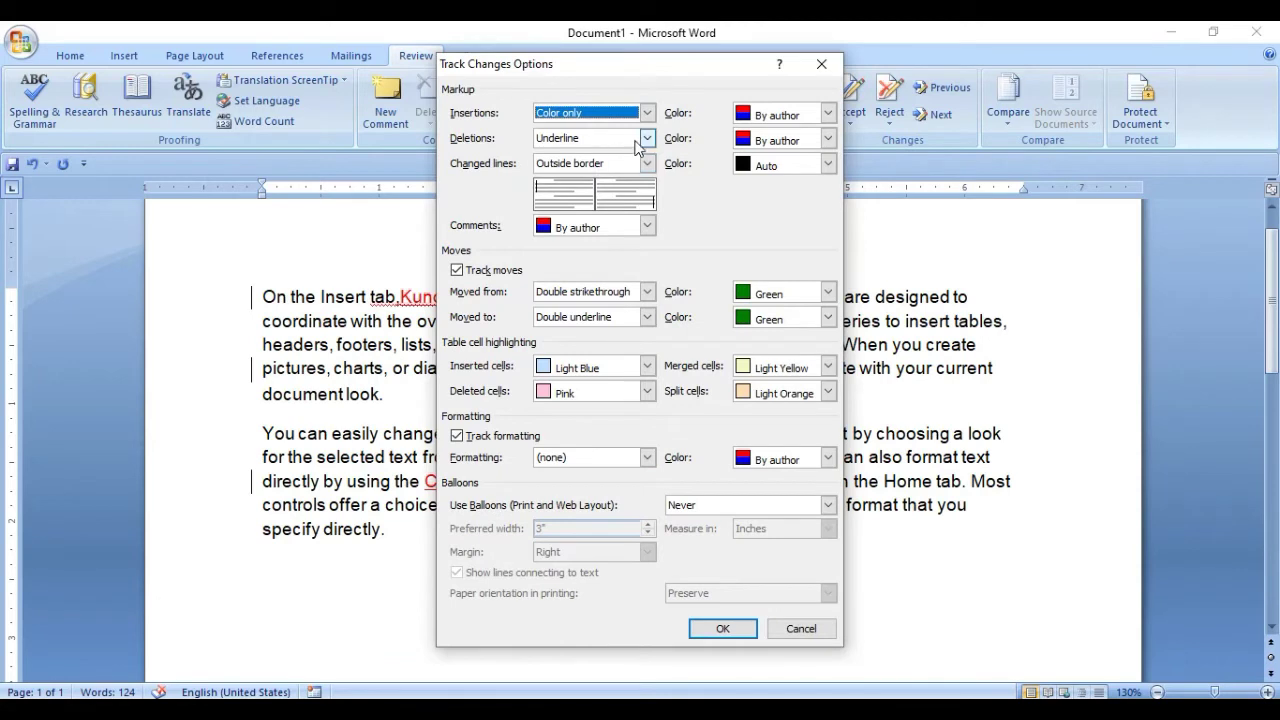
left_click(646, 139)
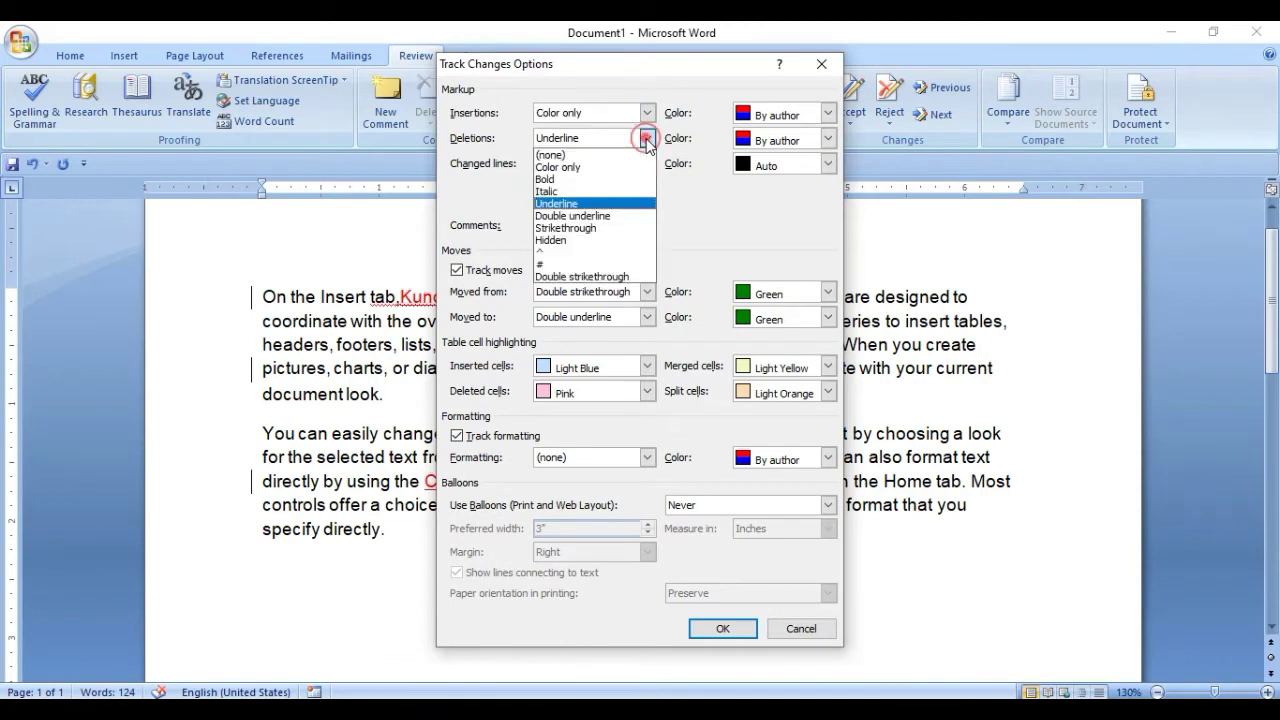
left_click(594, 228)
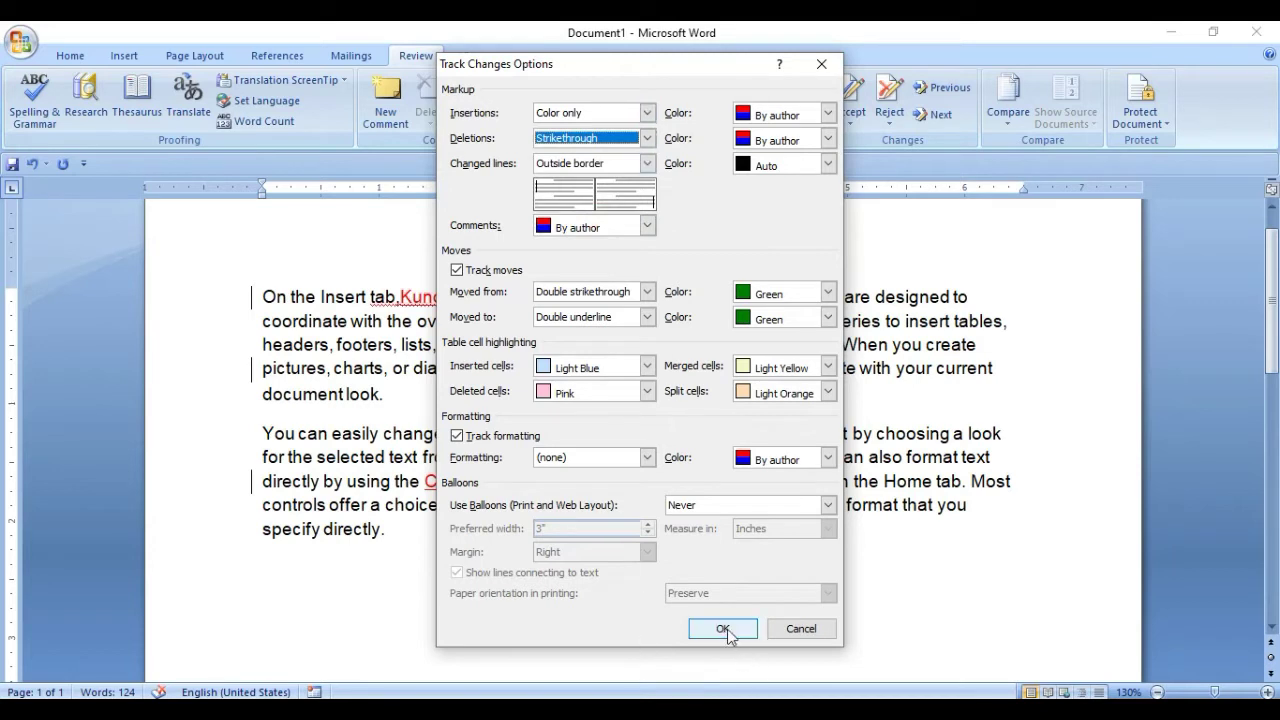
left_click(652, 114)
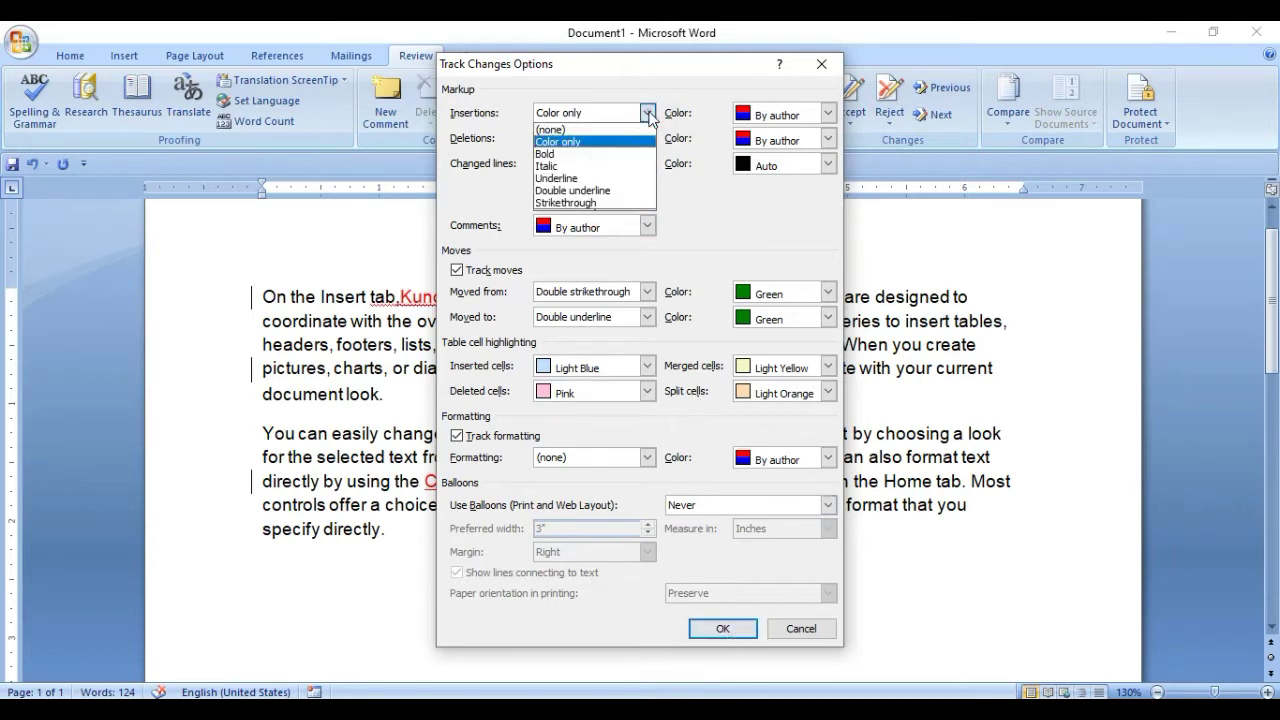
left_click(572, 174)
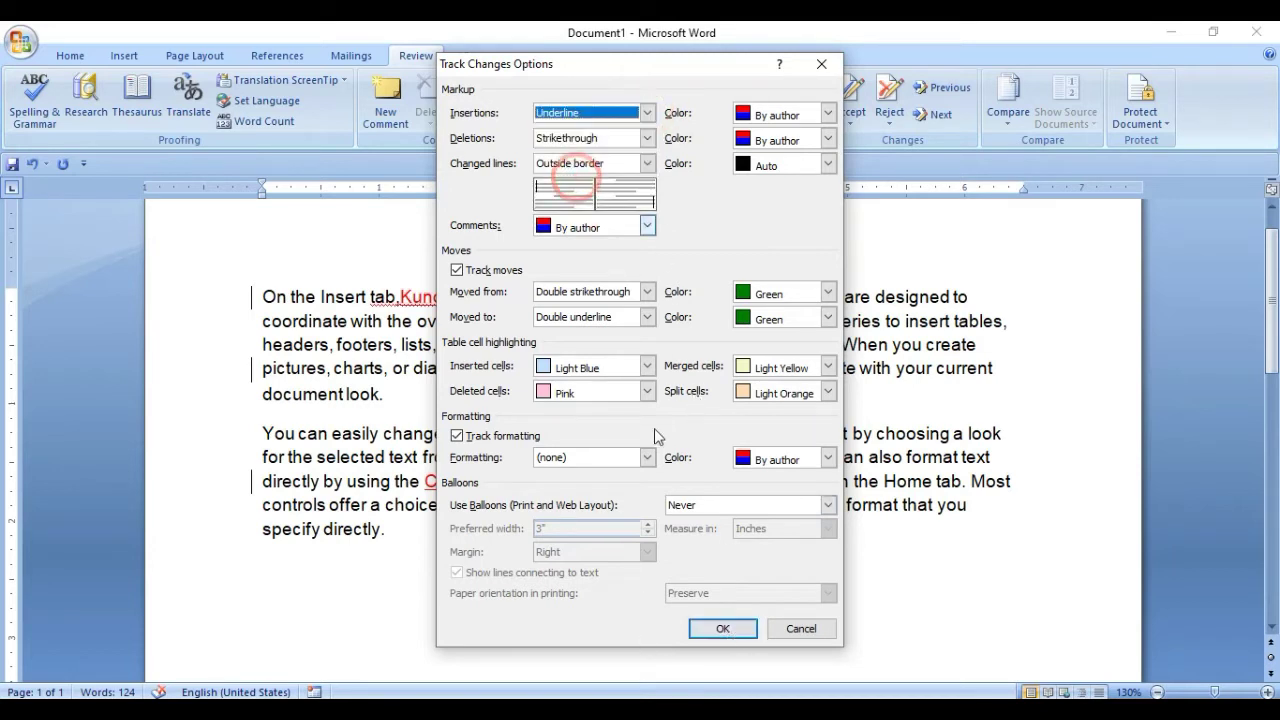
left_click(722, 628)
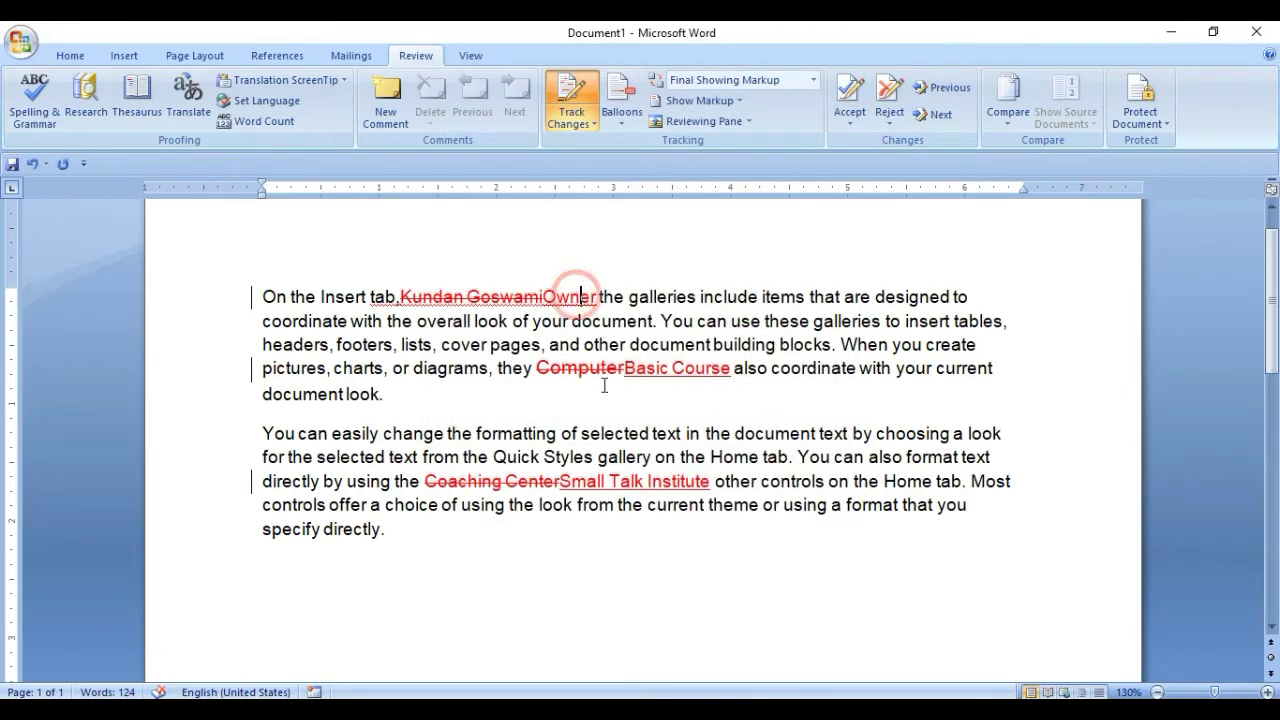
With tracking on, insert 'adfsfa' after Owner as a tracked change, then turn tracking off.
left_click(644, 481)
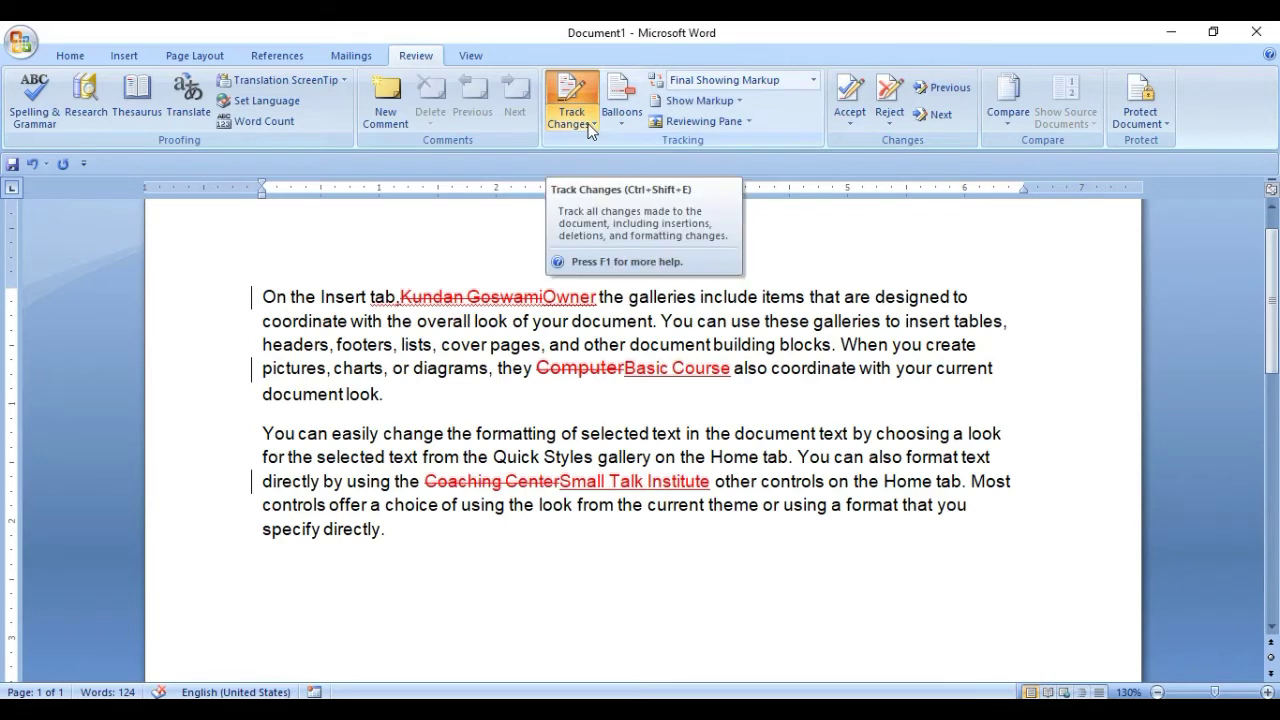
left_click(582, 296)
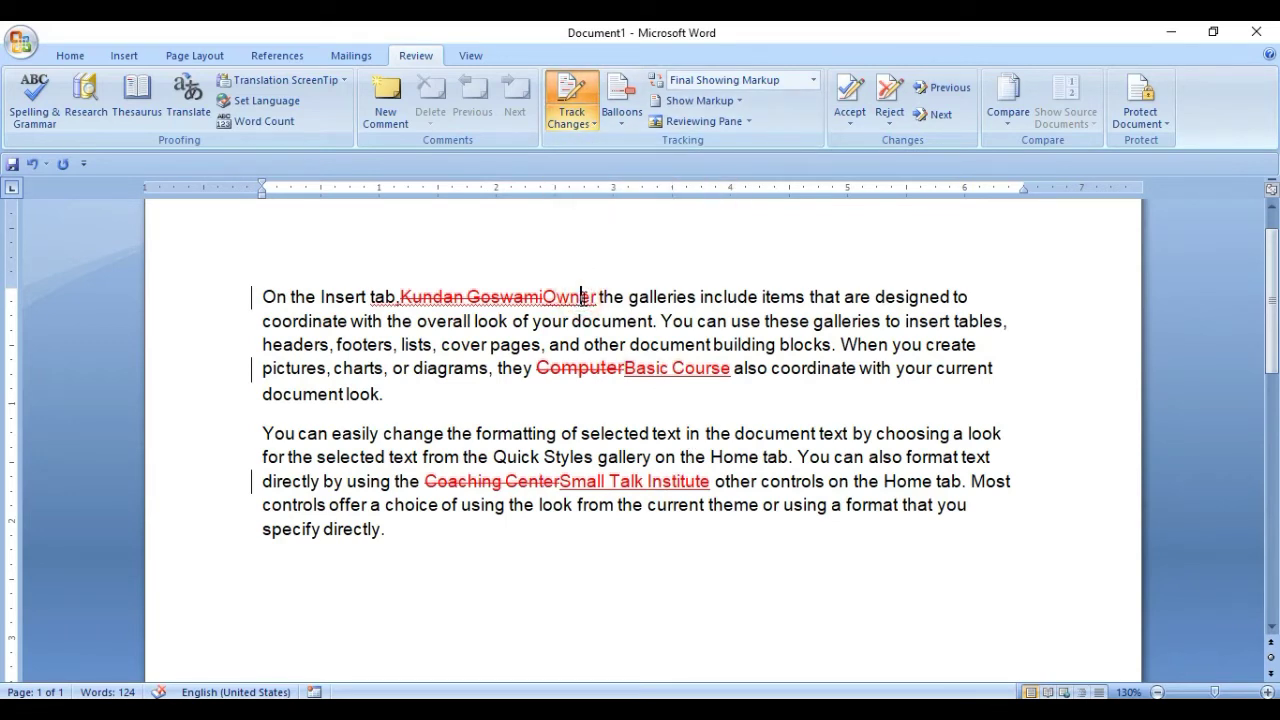
left_click(568, 92)
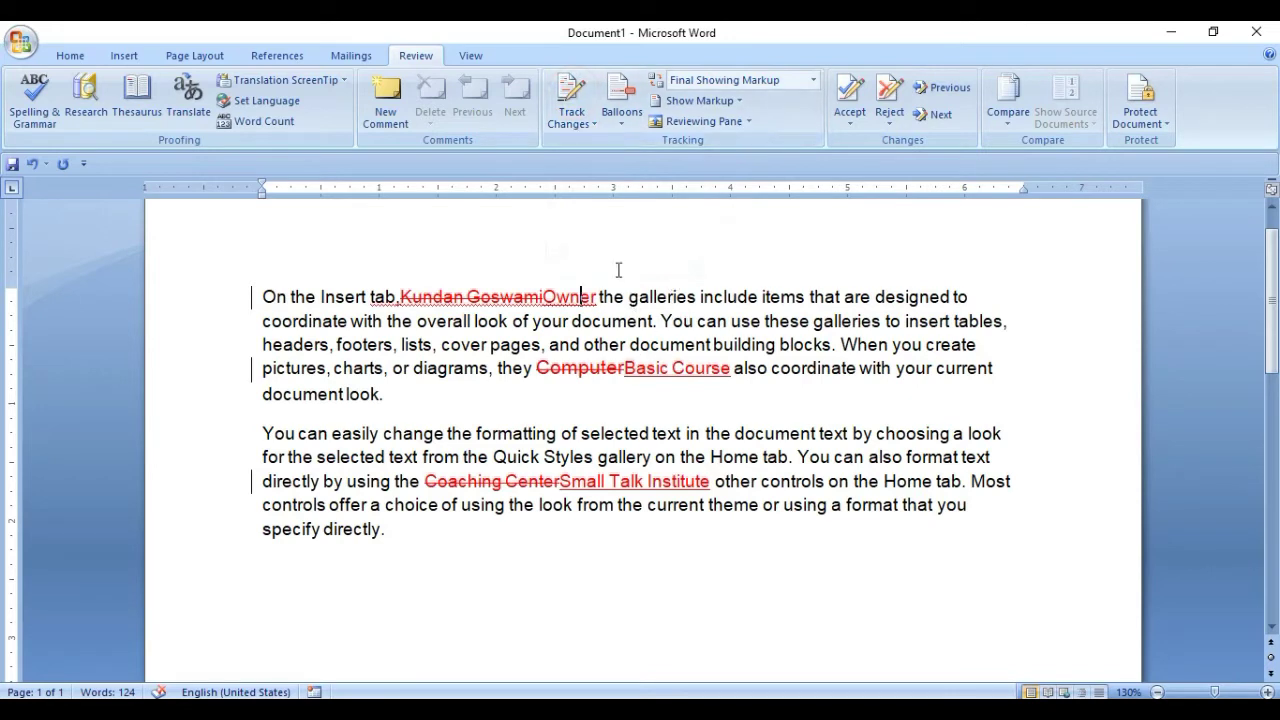
left_click(575, 96)
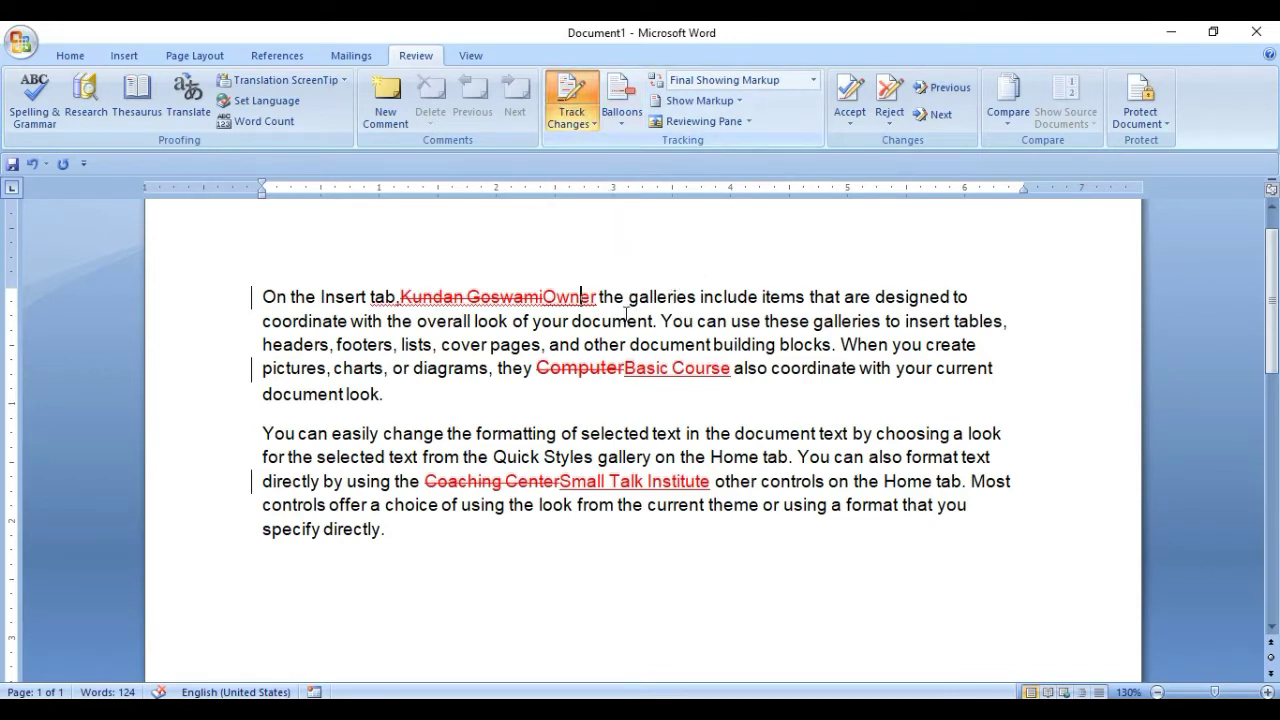
type("adf")
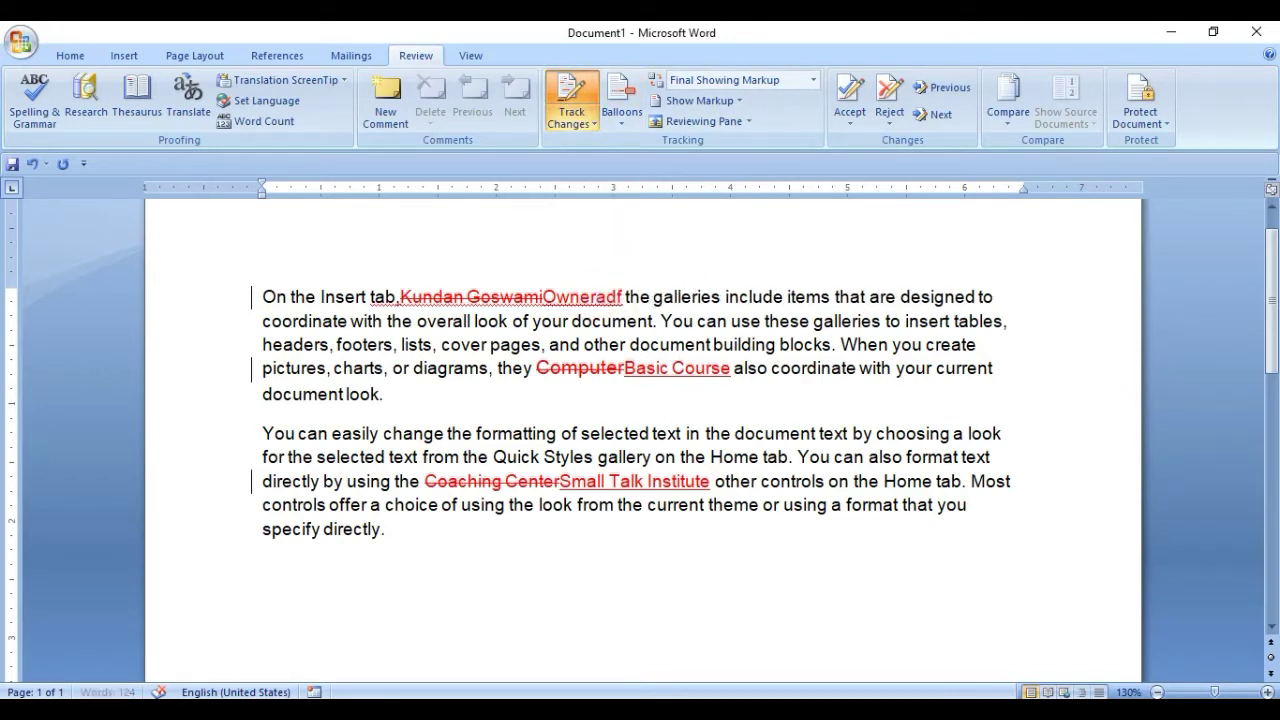
type("sfa")
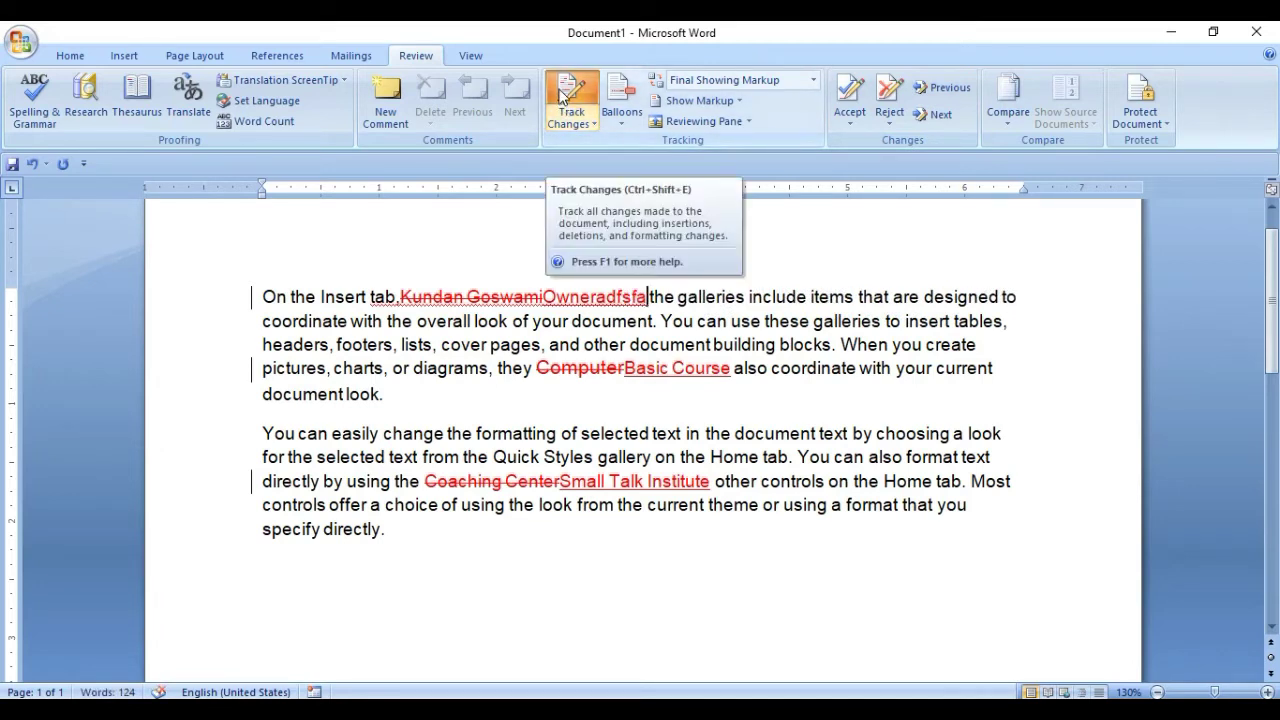
left_click(564, 94)
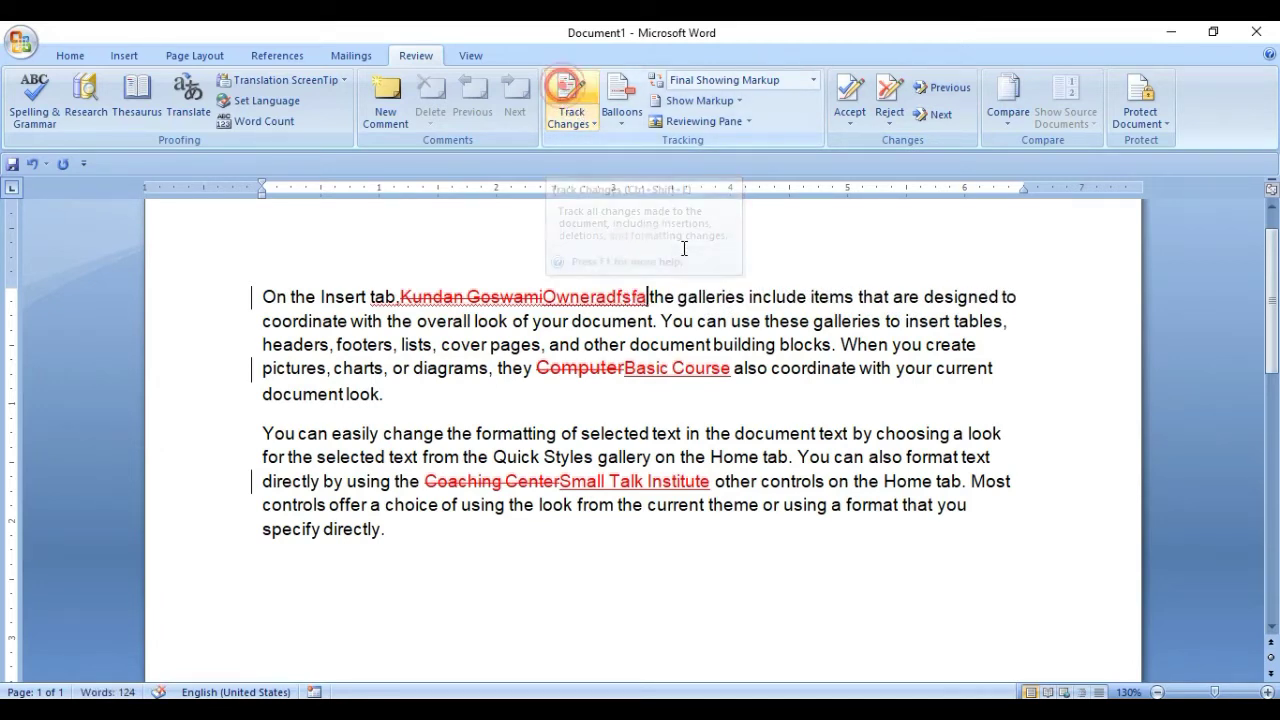
Type untracked text 'asfsdfasfsdfasf' after the tracked insertion.
left_click(650, 293)
type("asfsdfasfsdfasf")
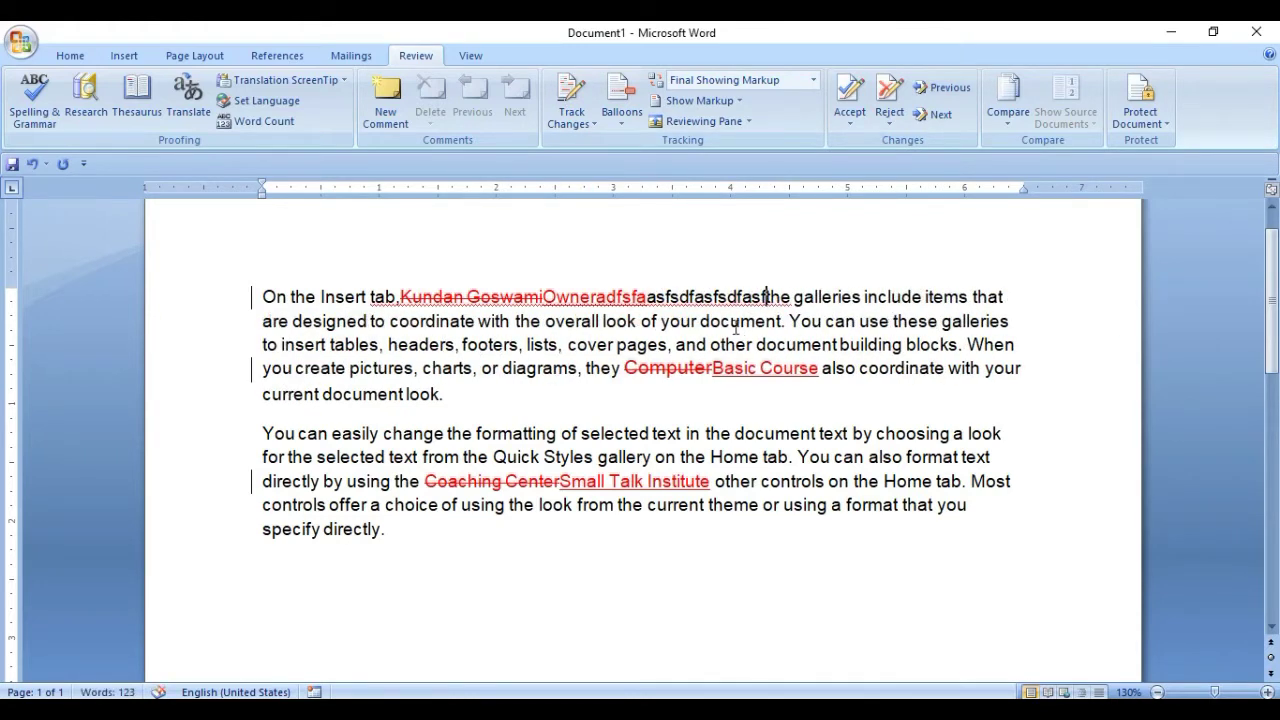
left_click(583, 118)
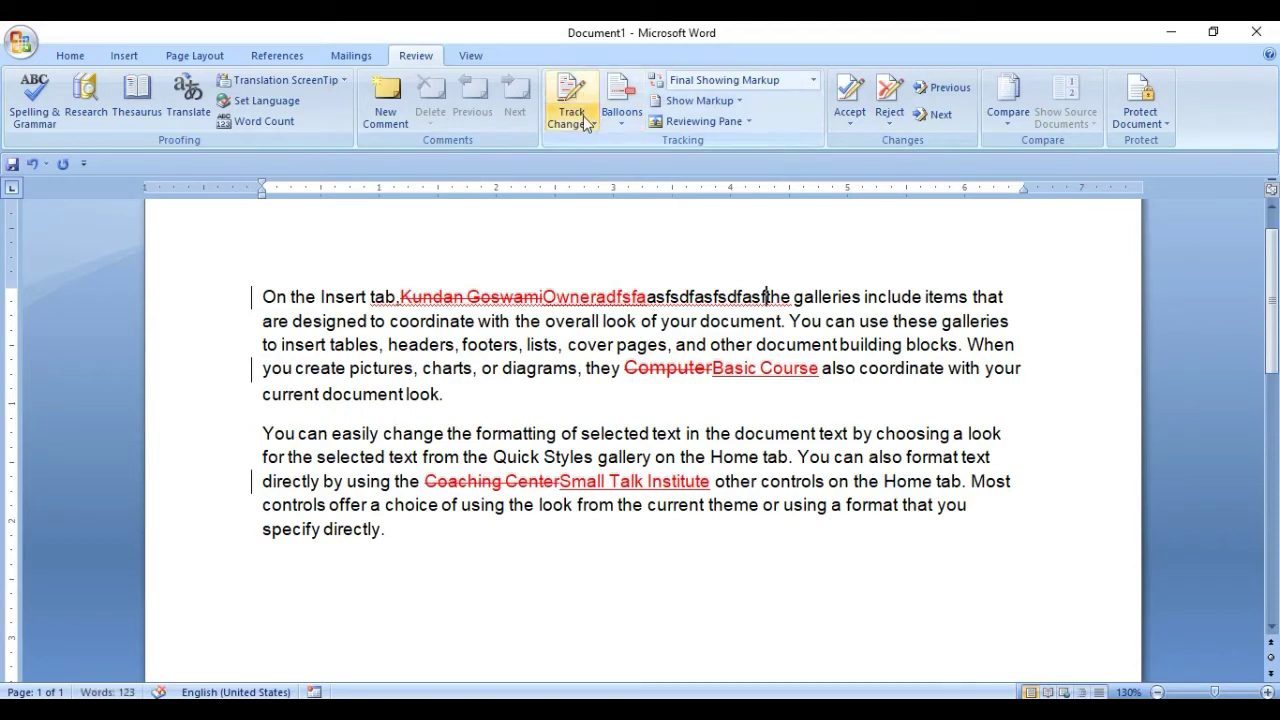
left_click(641, 327)
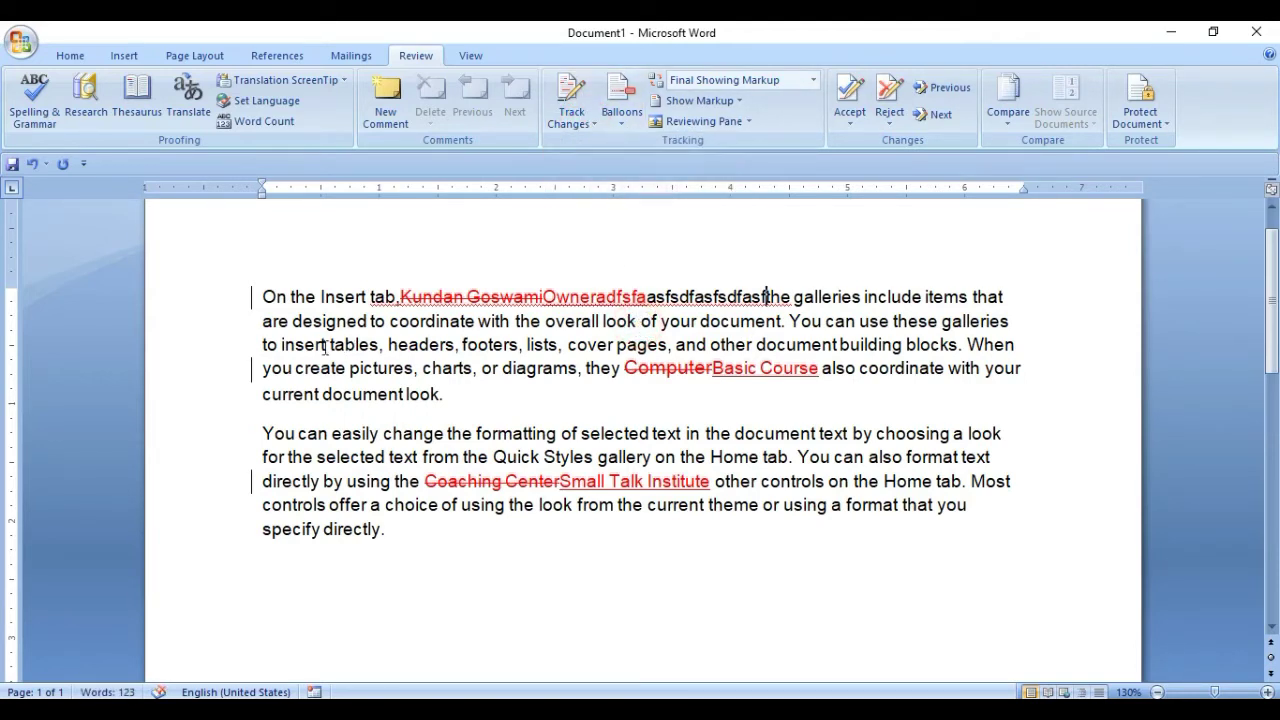
Comment 'afasdfasfa' on the word tables and show revisions in margin balloons.
left_click_drag(331, 344, 375, 340)
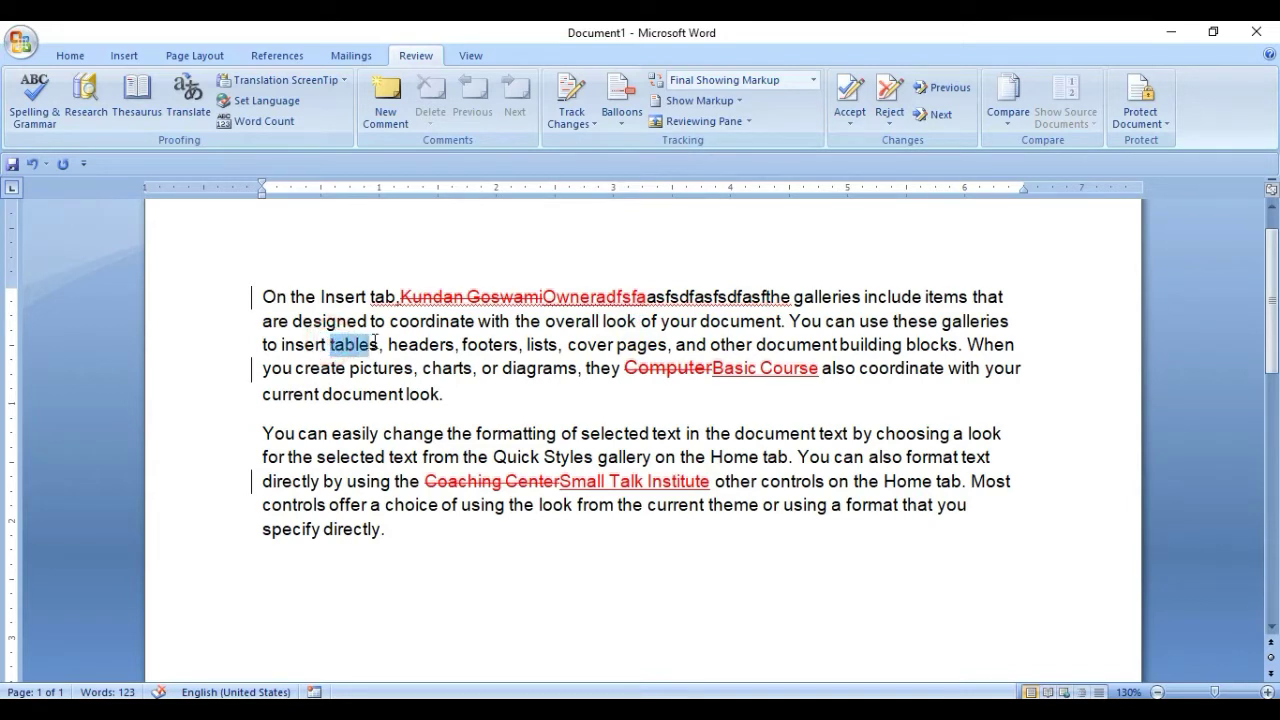
left_click(385, 117)
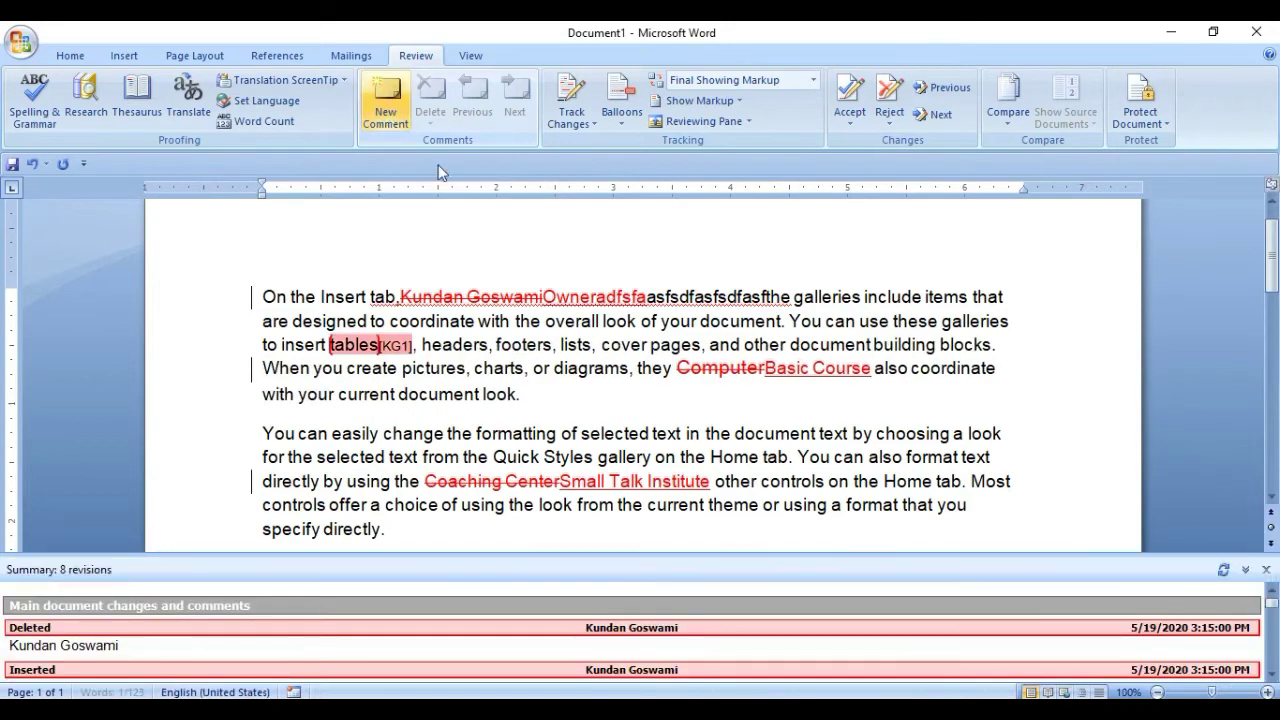
left_click(1266, 569)
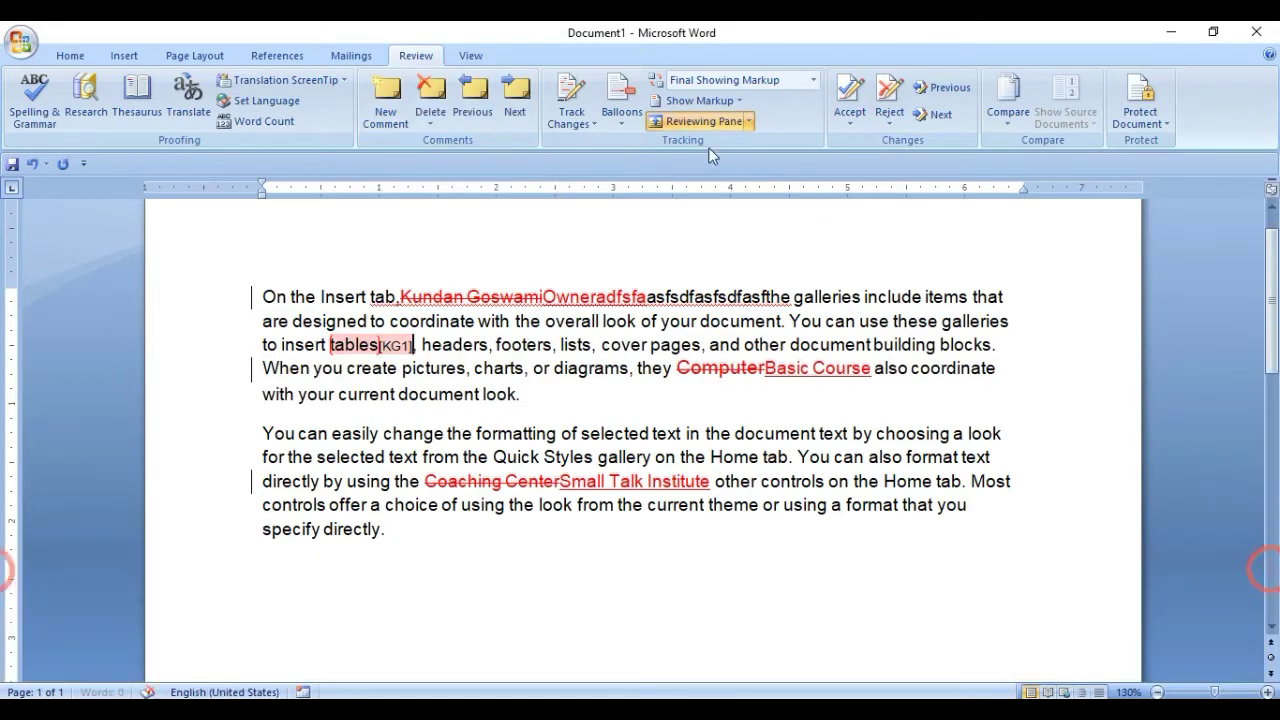
left_click(621, 115)
left_click(643, 145)
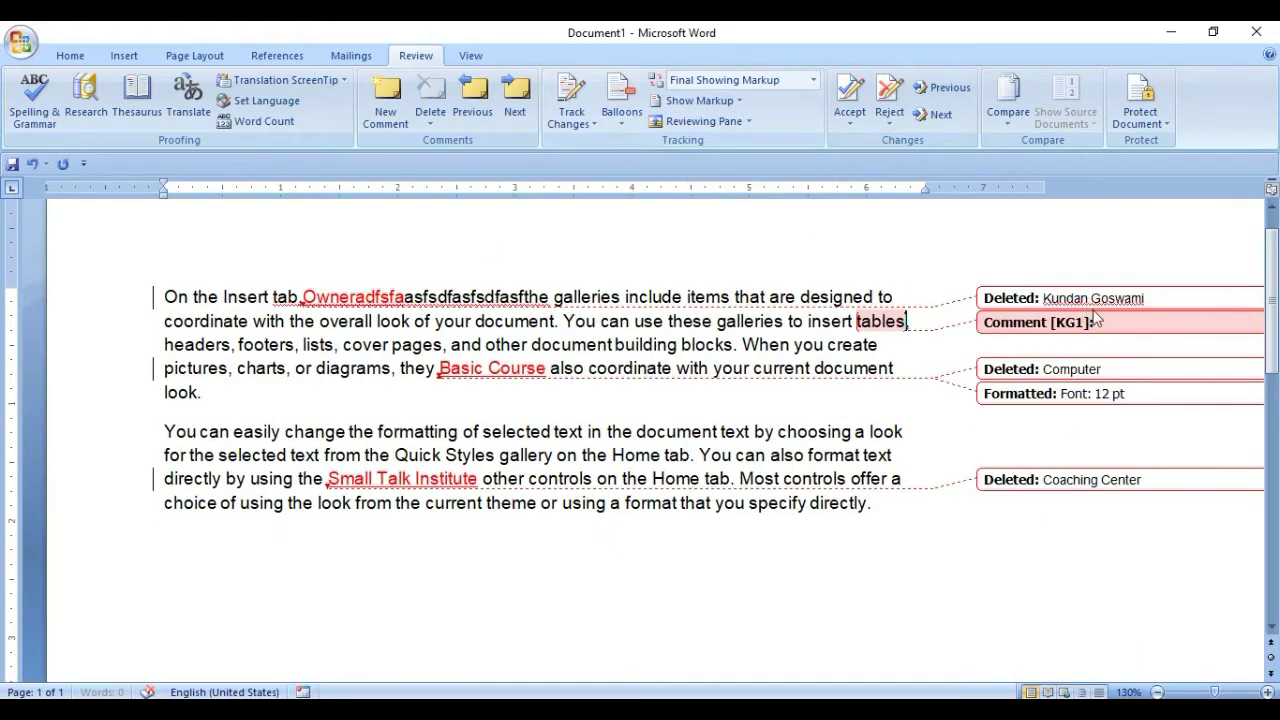
left_click(1103, 323)
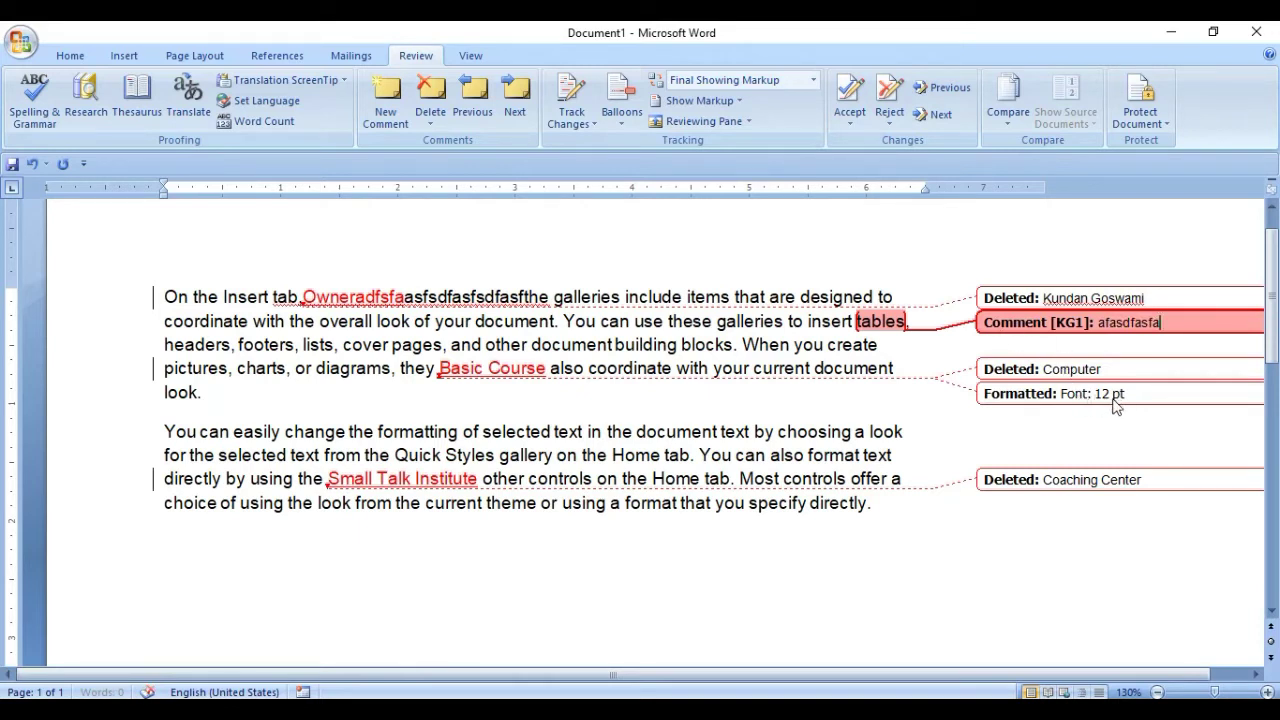
left_click(901, 322)
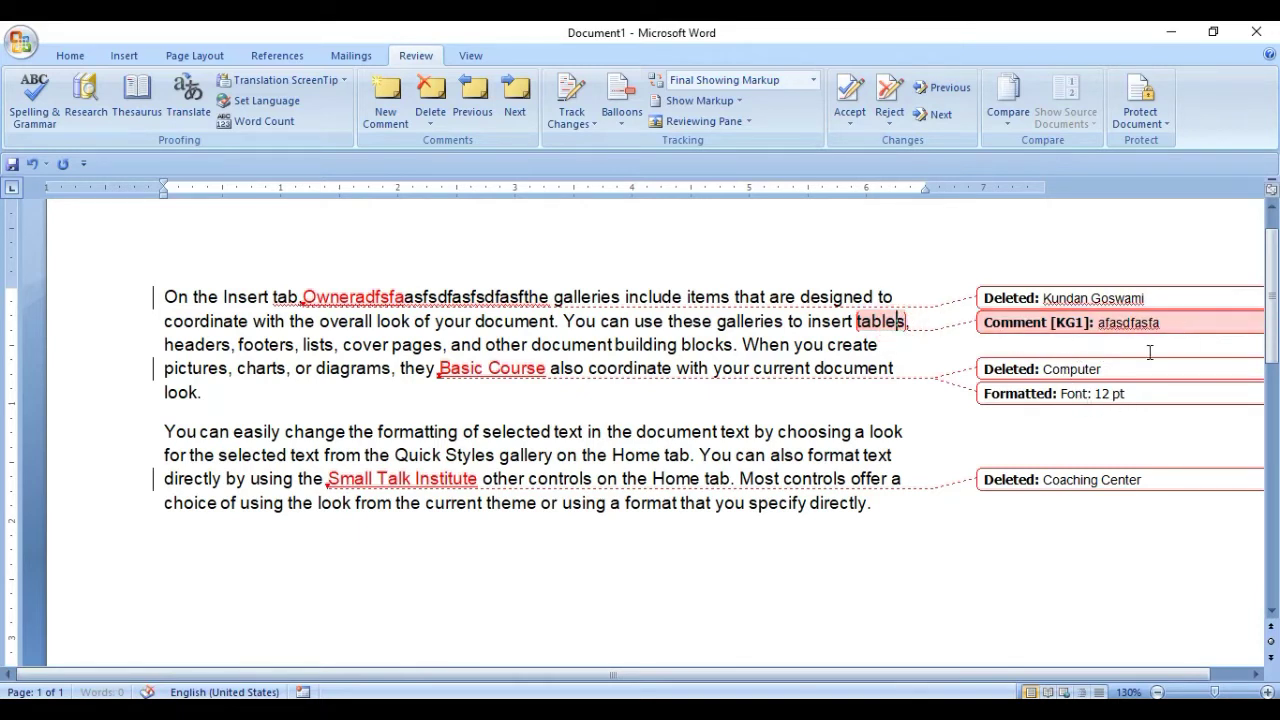
Toggle Comments and Formatting off and back on under Show Markup so their balloons display.
left_click(700, 101)
left_click(708, 122)
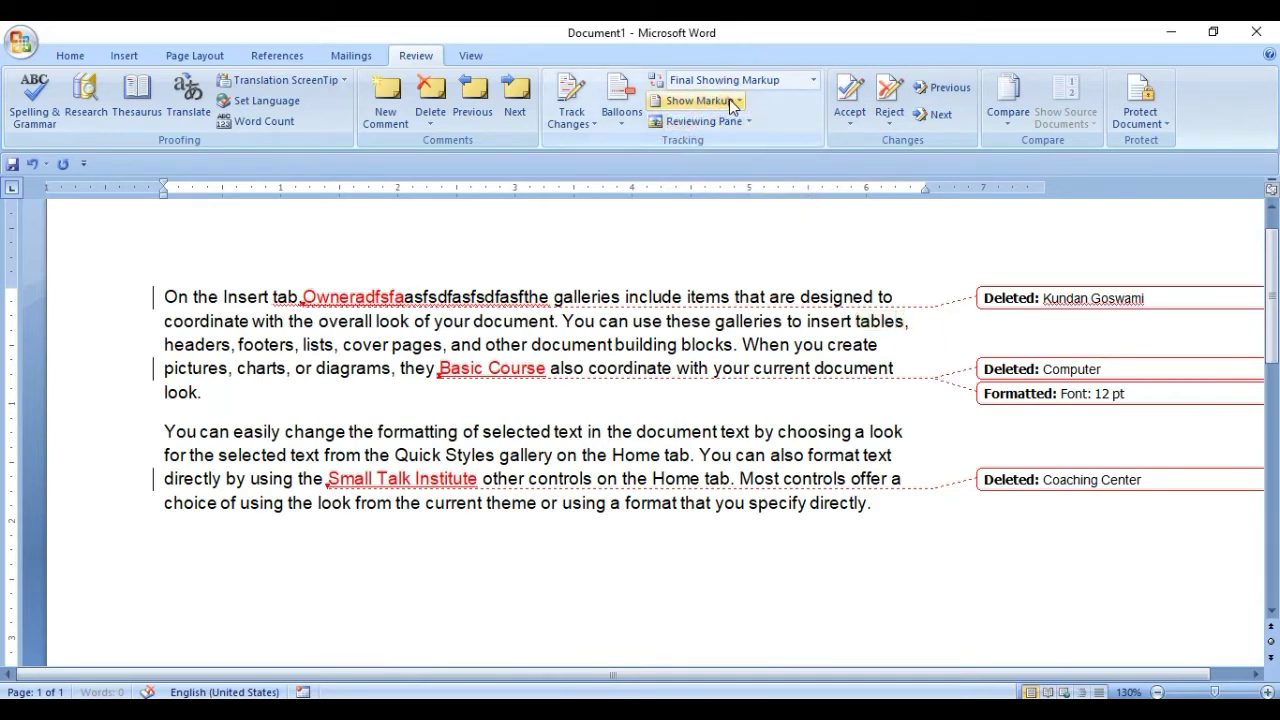
left_click(700, 101)
left_click(708, 122)
left_click(700, 101)
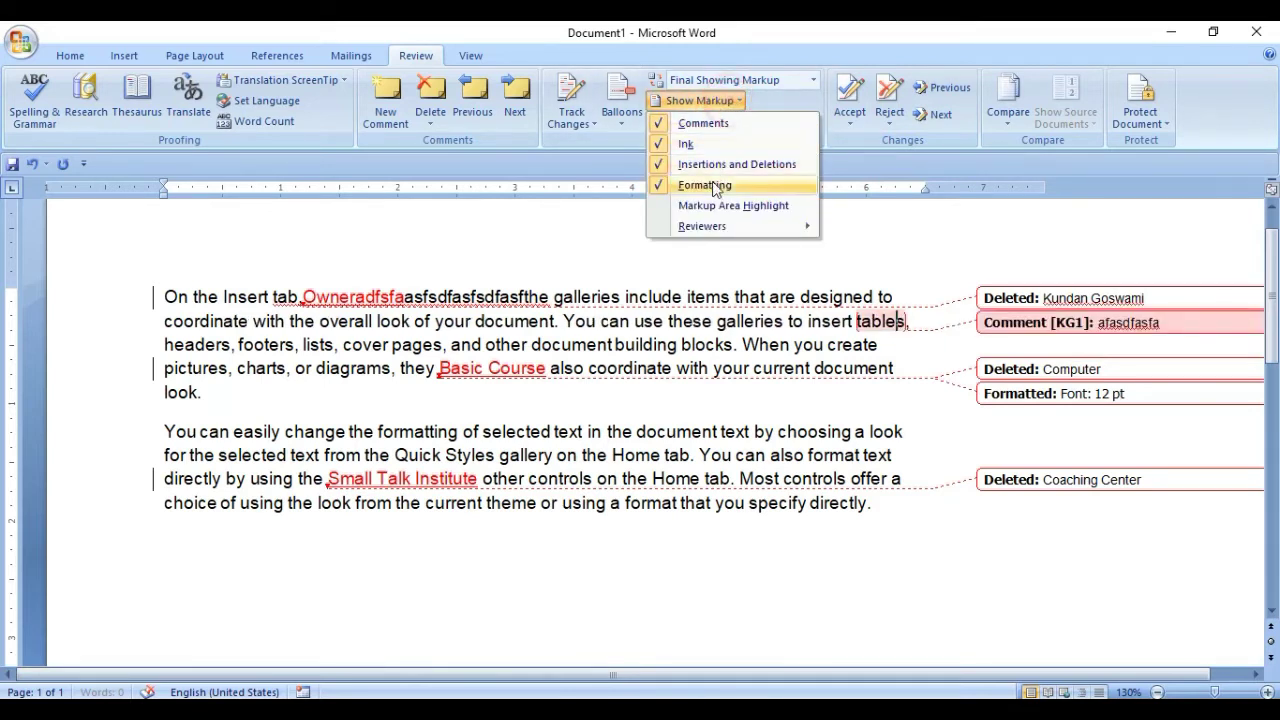
left_click(713, 185)
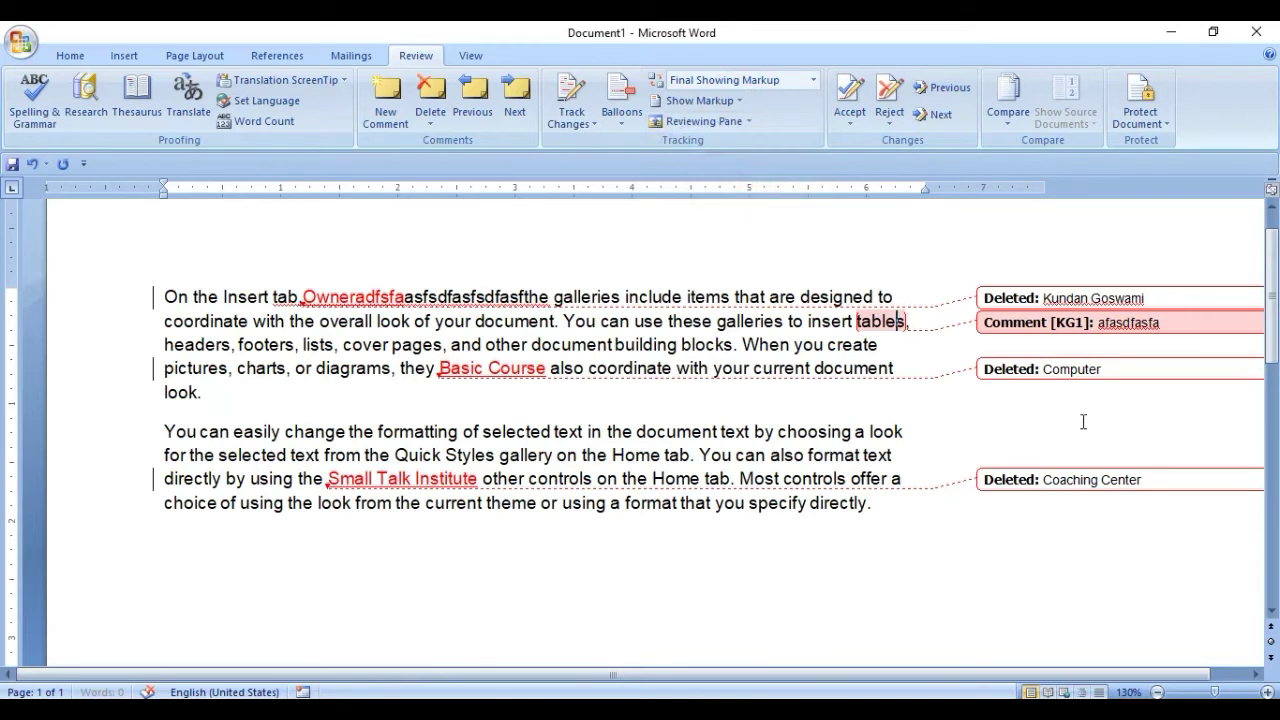
left_click(705, 101)
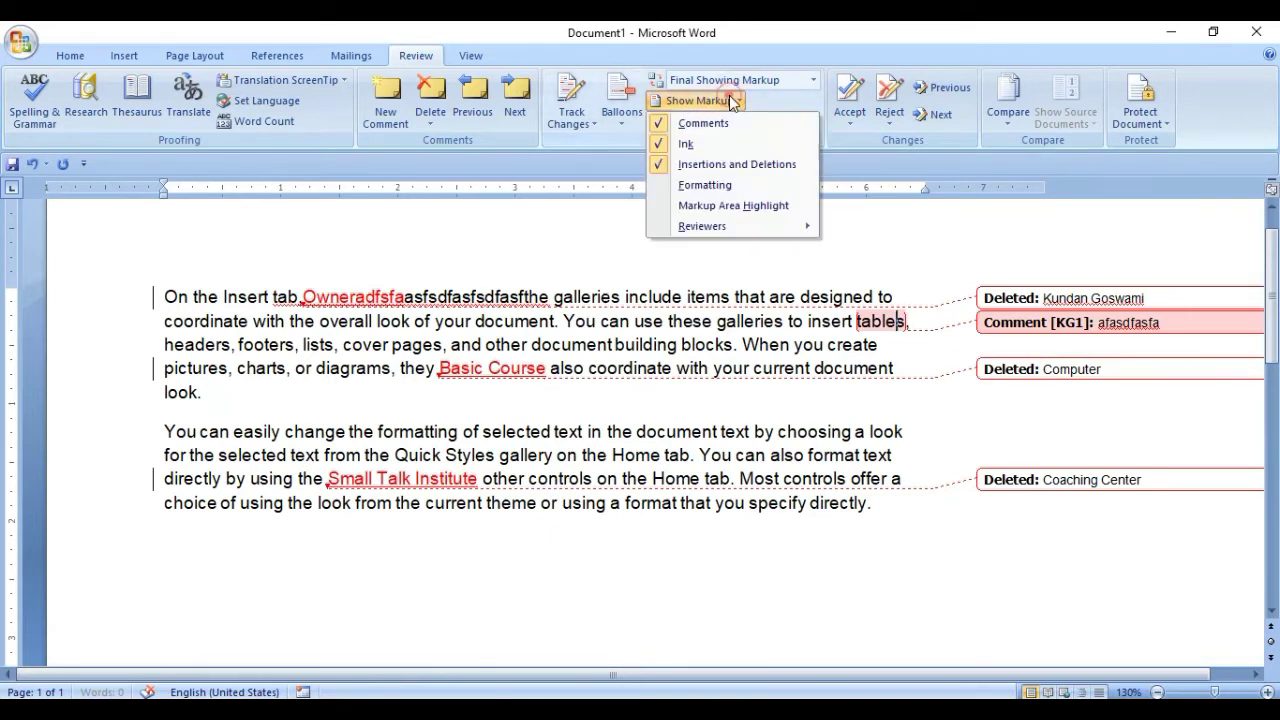
left_click(705, 186)
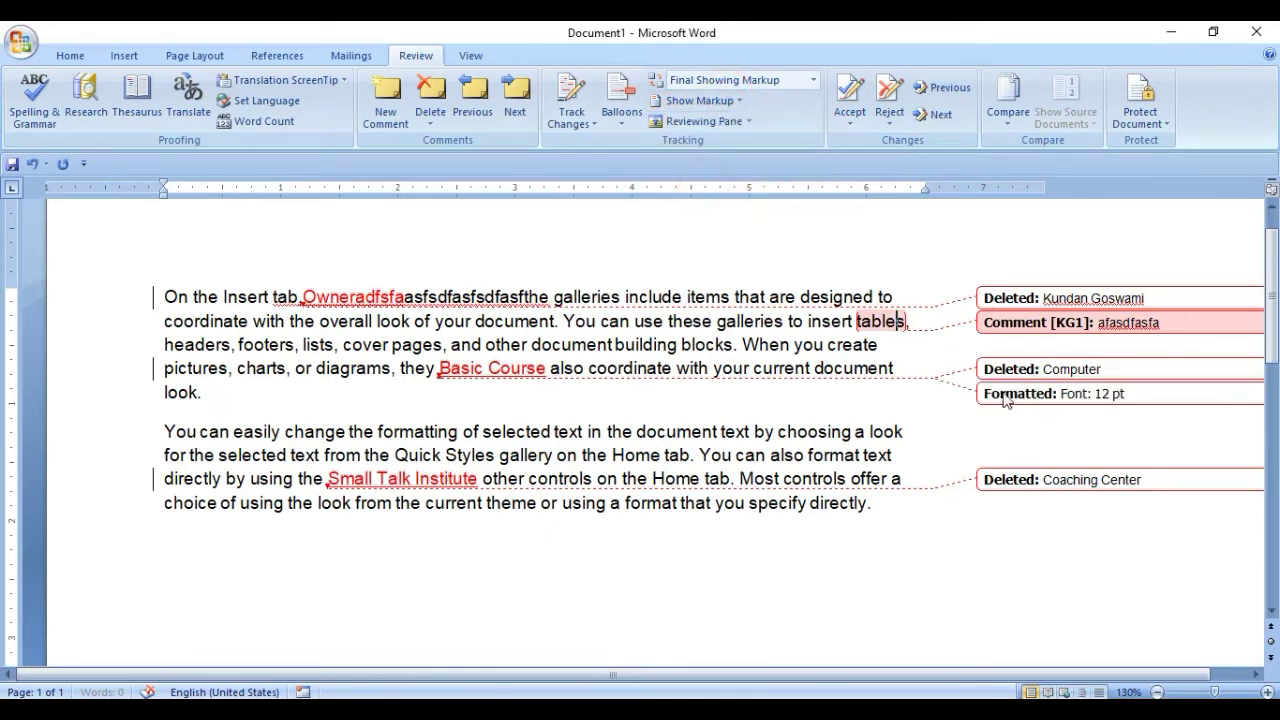
left_click(500, 369)
Enlarge the selected word Owneradfsfa to 16 pt with Ctrl+Shift+> and the Home font-size buttons.
left_click_drag(304, 296, 404, 305)
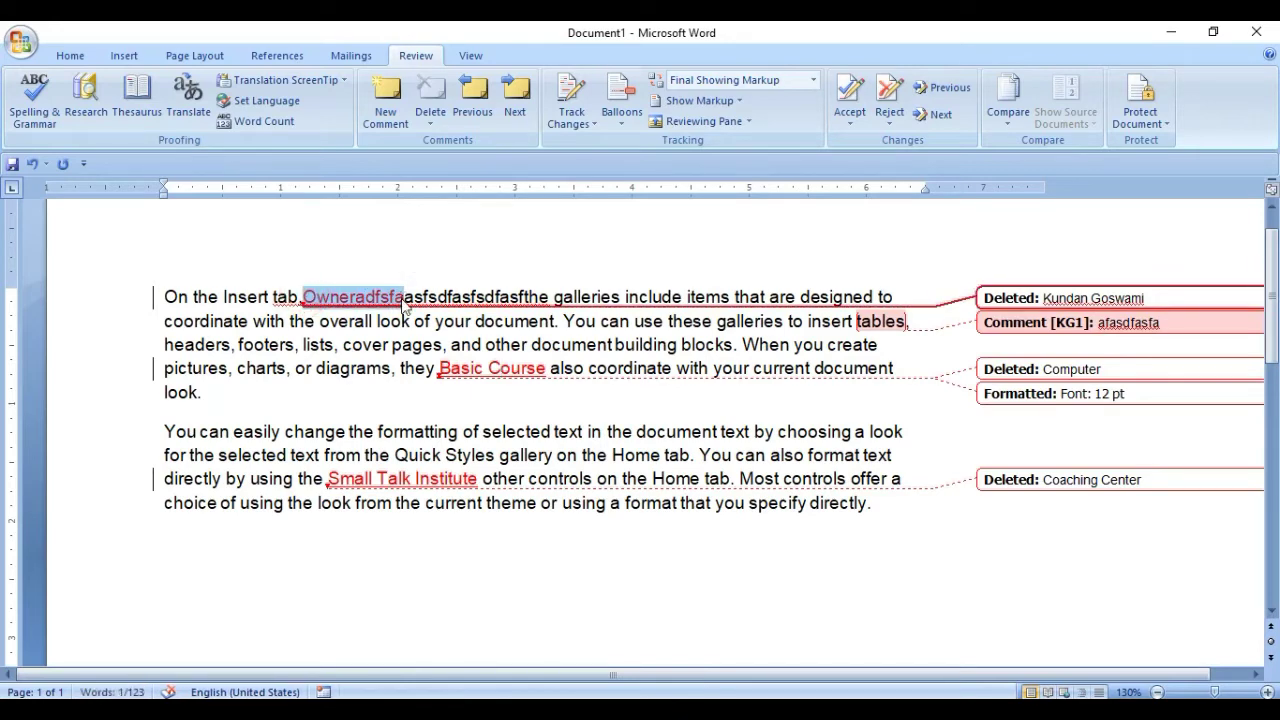
key("ctrl+shift+period")
key("ctrl+shift+period")
key("ctrl+shift+period")
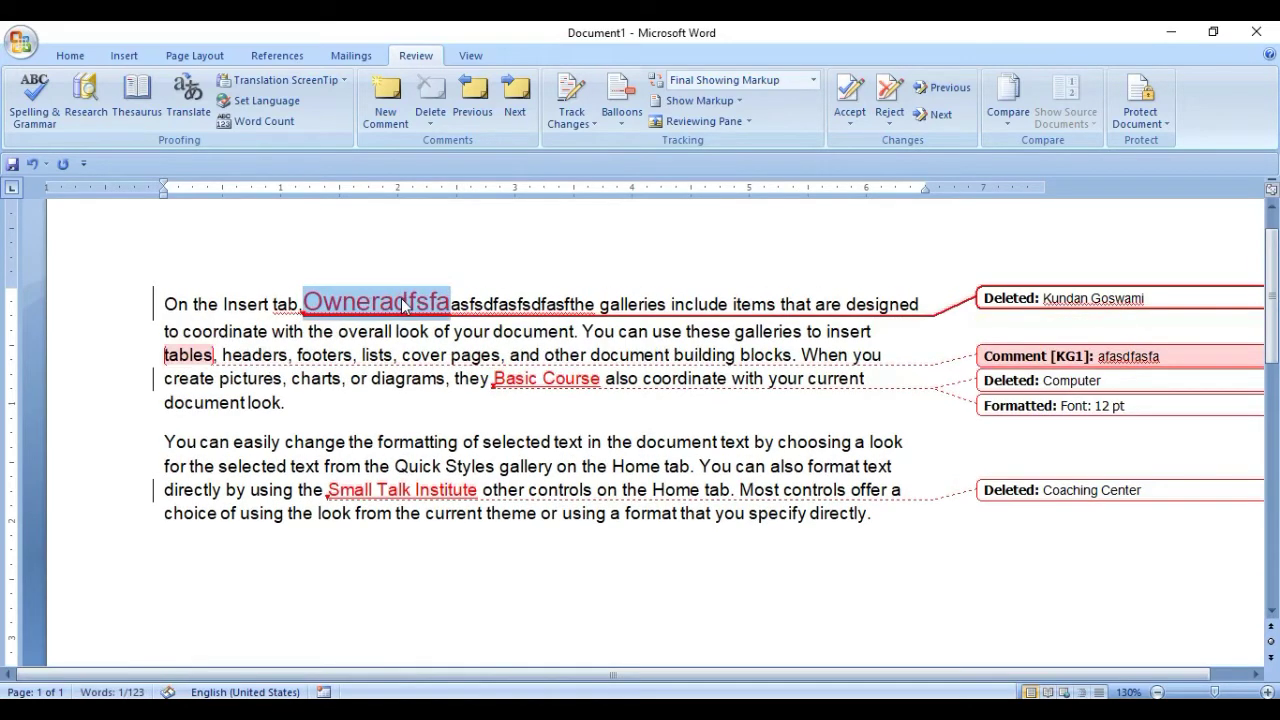
left_click(68, 54)
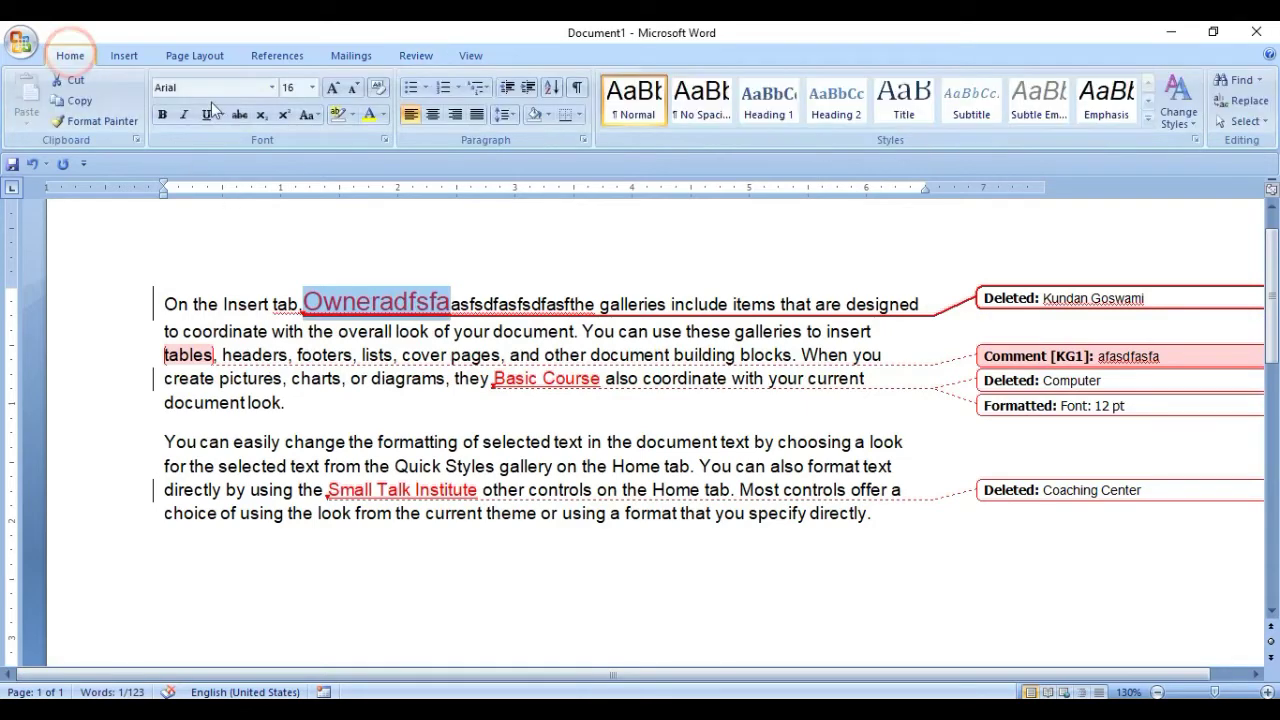
left_click(331, 88)
left_click(353, 88)
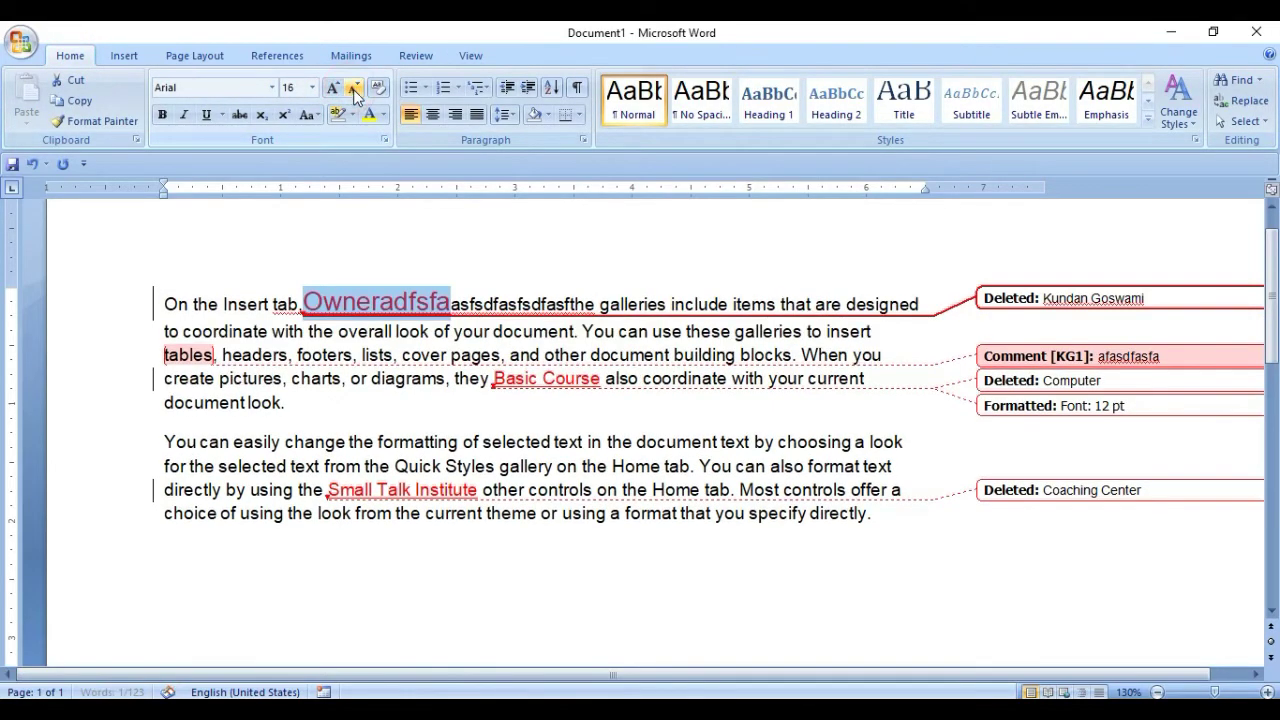
left_click(419, 305)
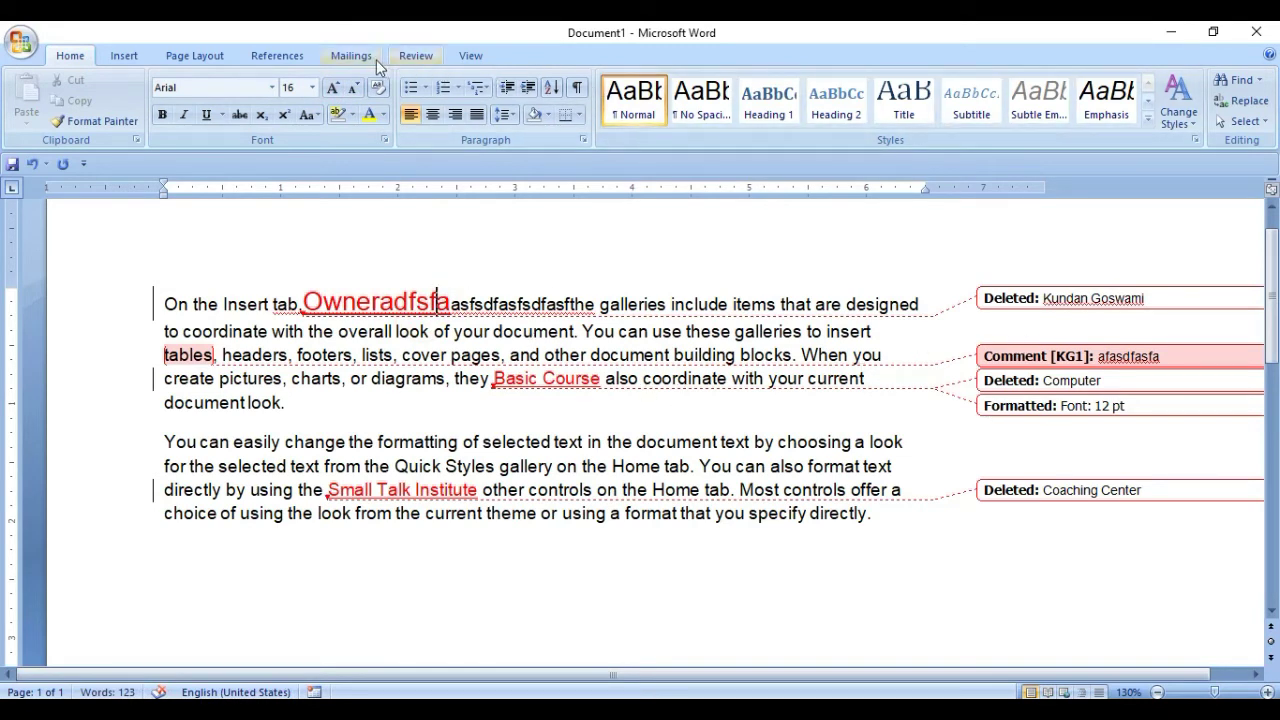
Back on the Review tab, toggle formatting balloons off and on again.
left_click(350, 55)
left_click(416, 55)
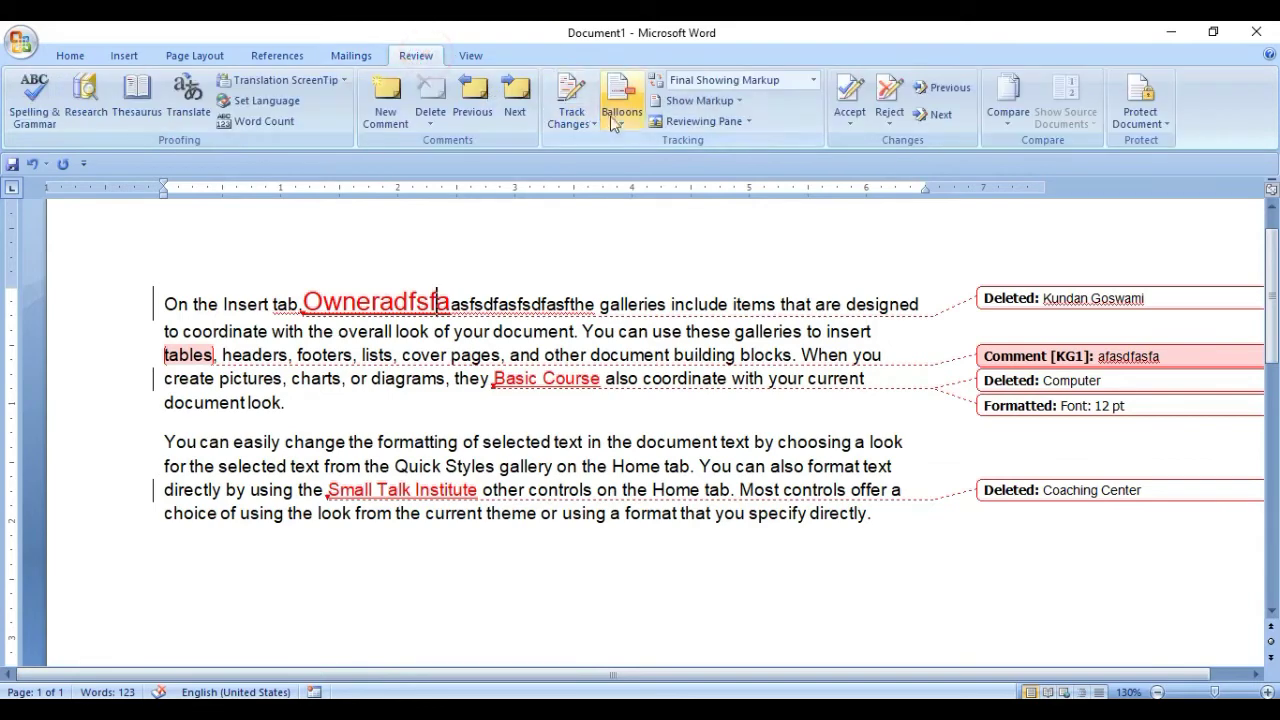
left_click(690, 101)
left_click(705, 185)
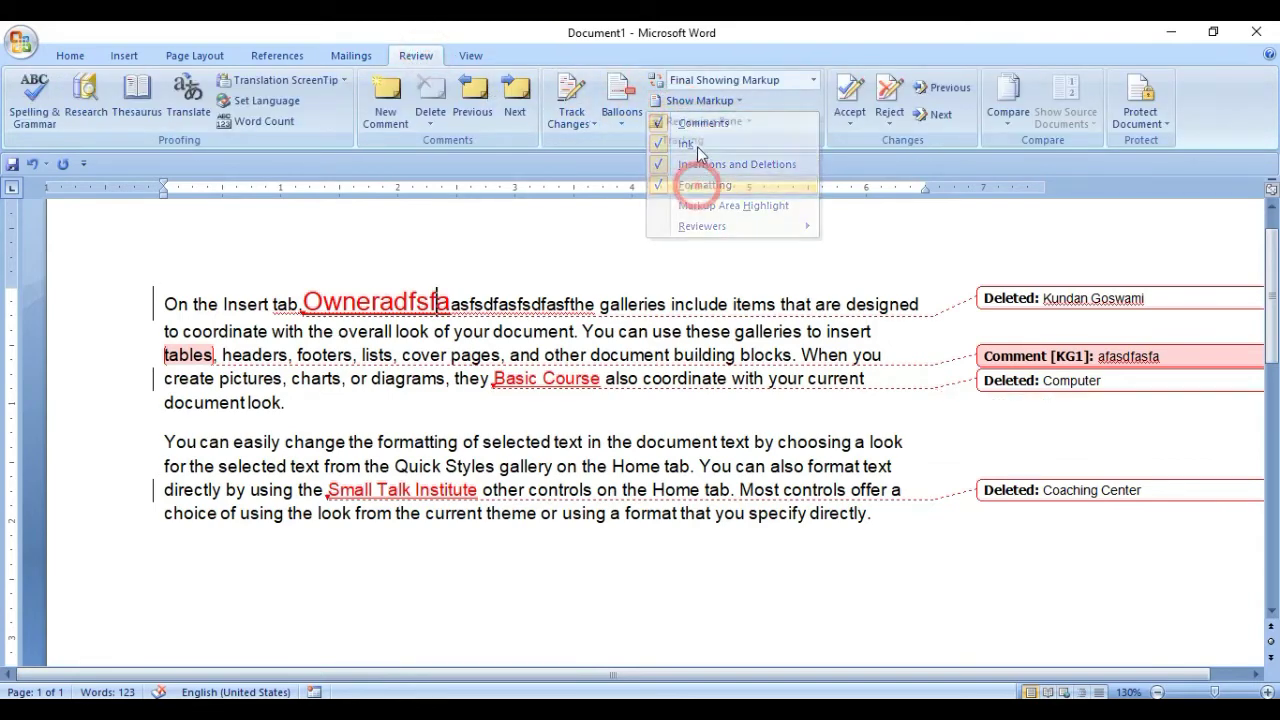
left_click(700, 101)
left_click(705, 185)
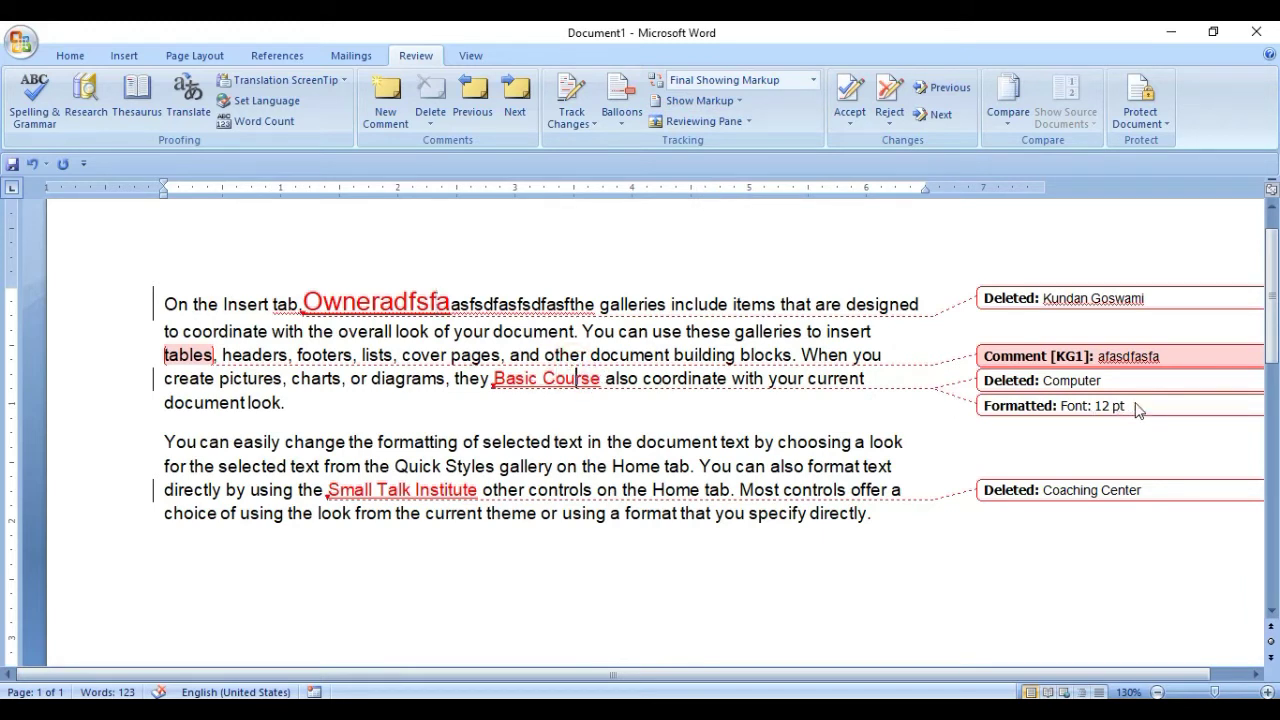
Turn on Markup Area Highlight, keep comment balloons shown, and switch tracking on.
left_click(672, 102)
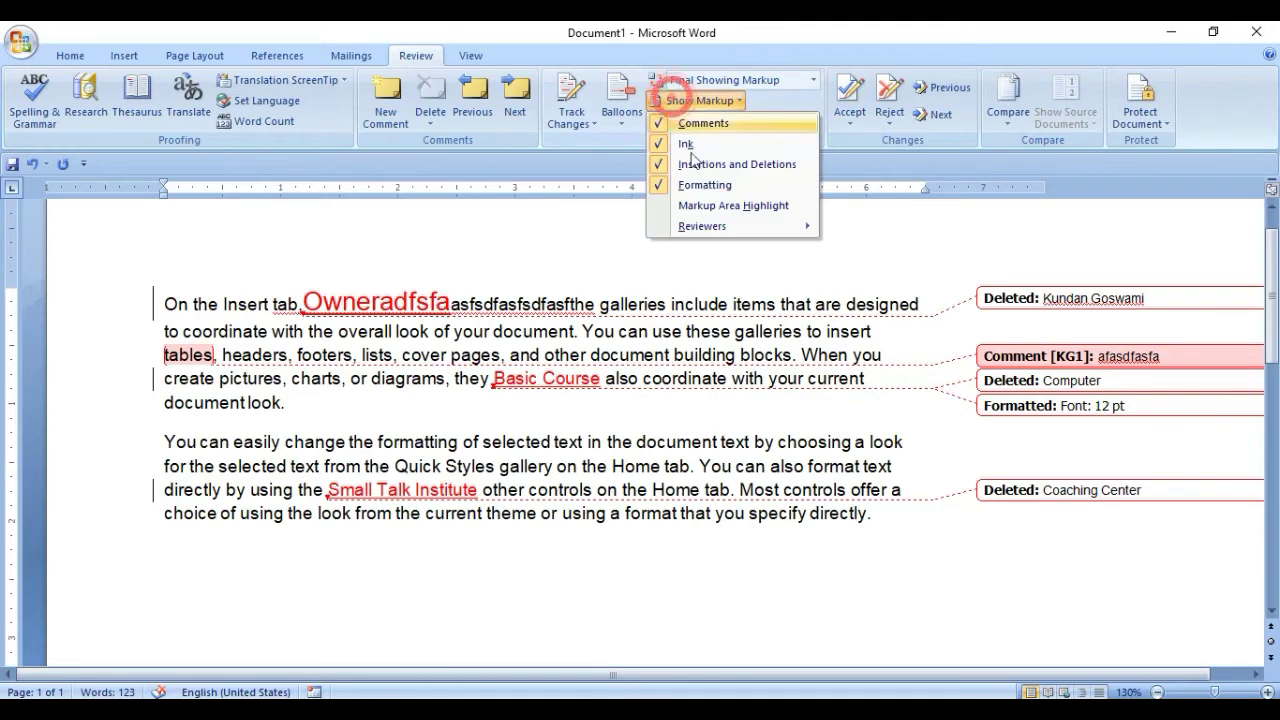
left_click(698, 204)
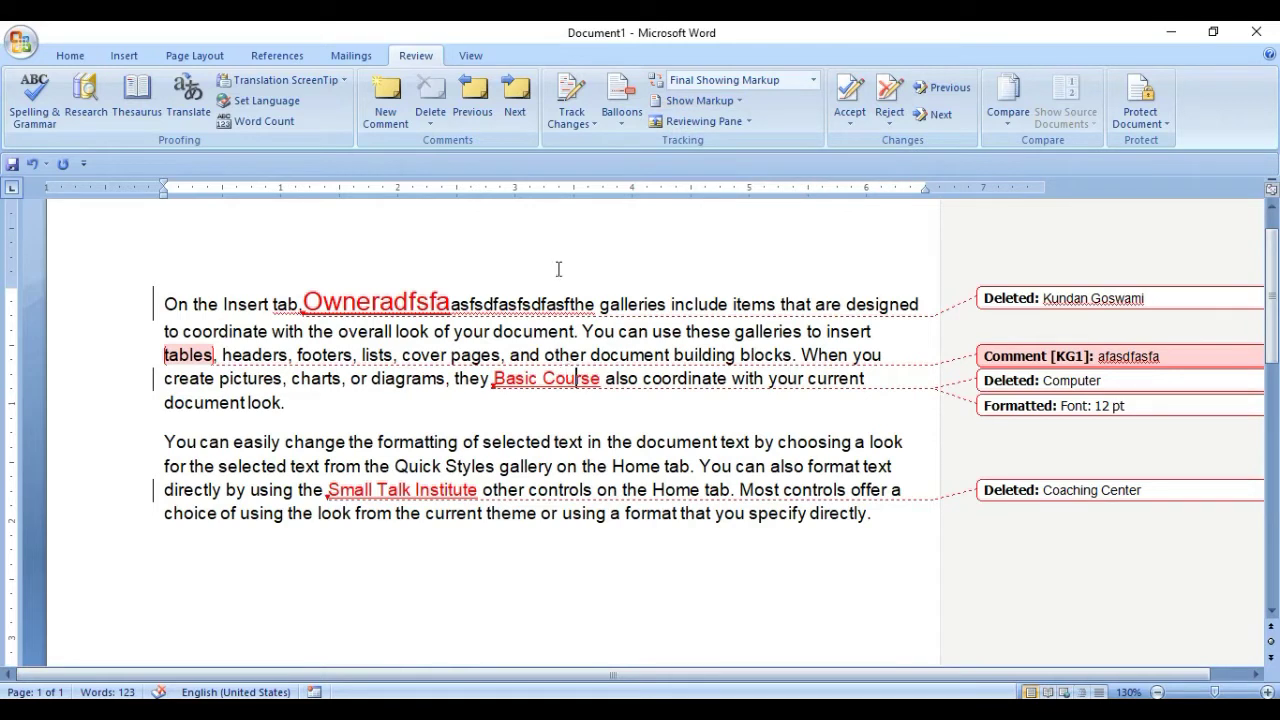
left_click(682, 101)
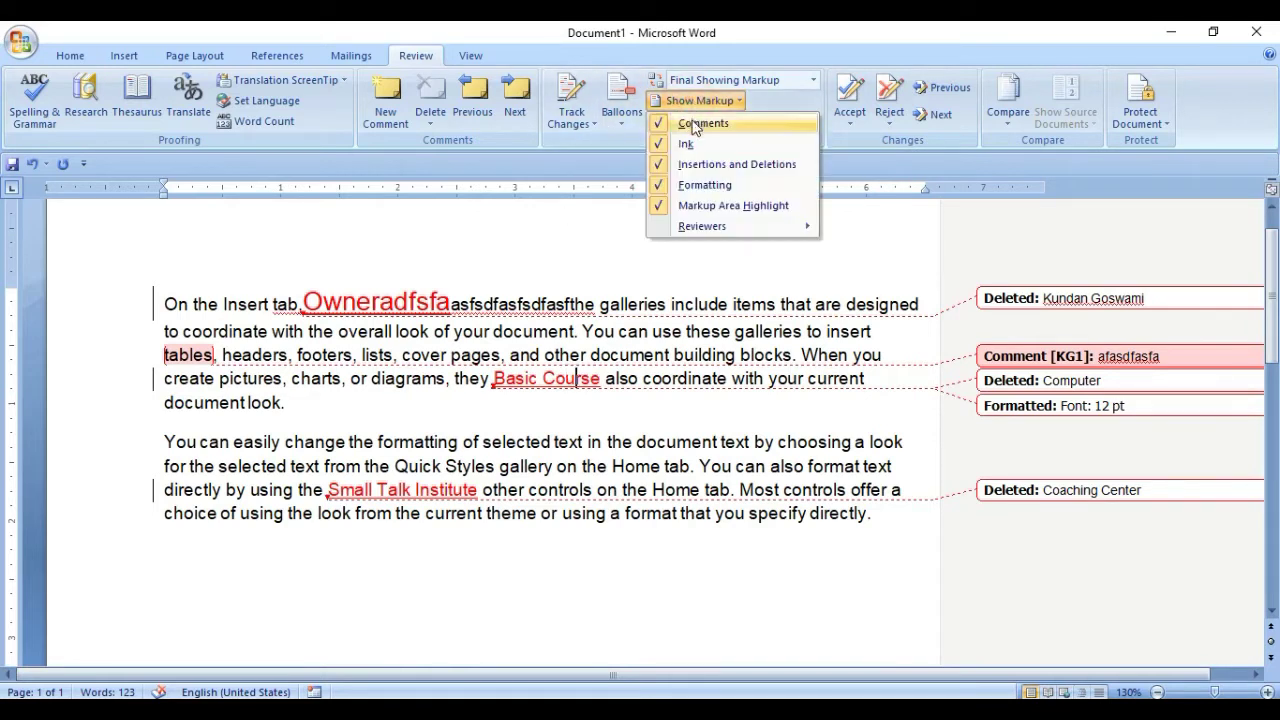
left_click(693, 123)
left_click(700, 101)
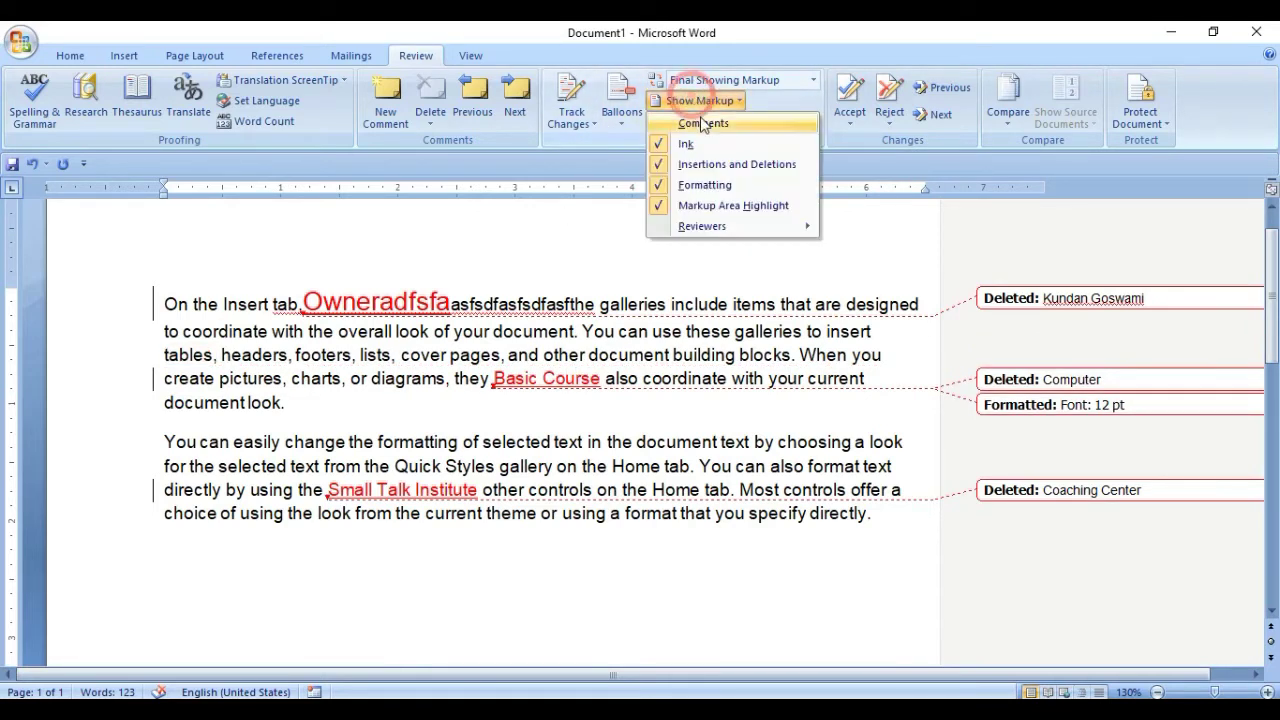
left_click(697, 122)
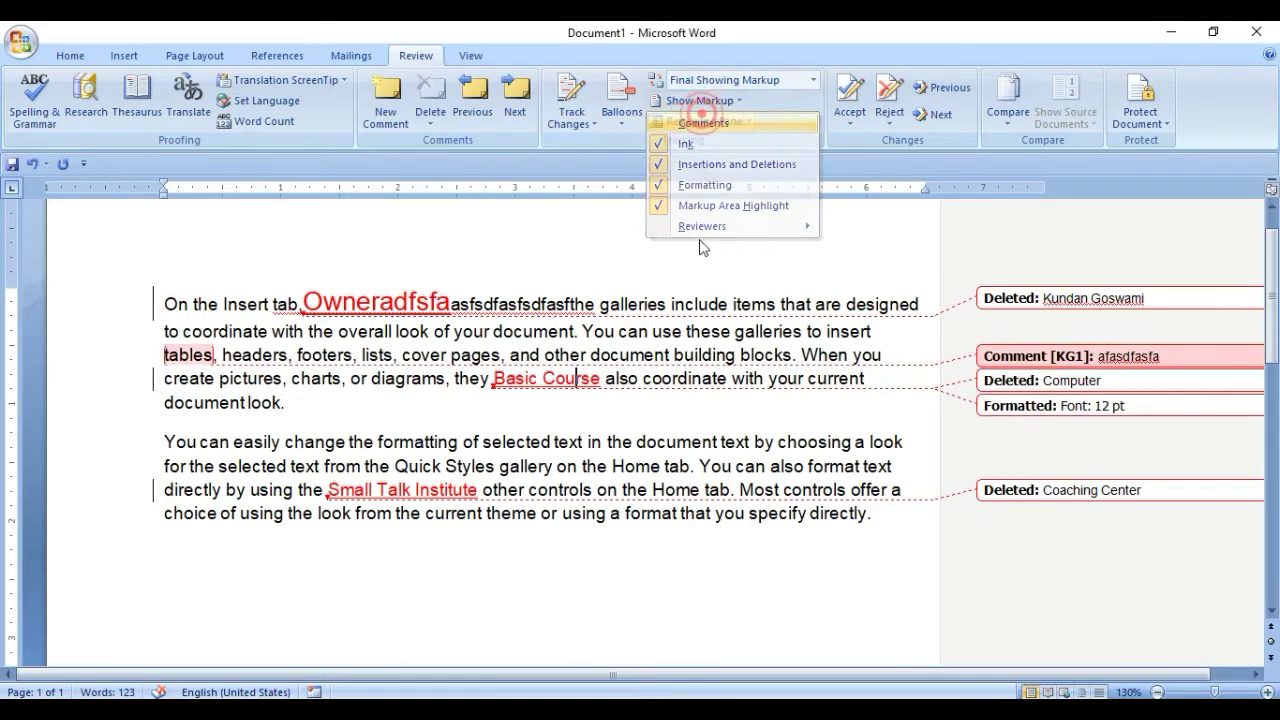
left_click(571, 102)
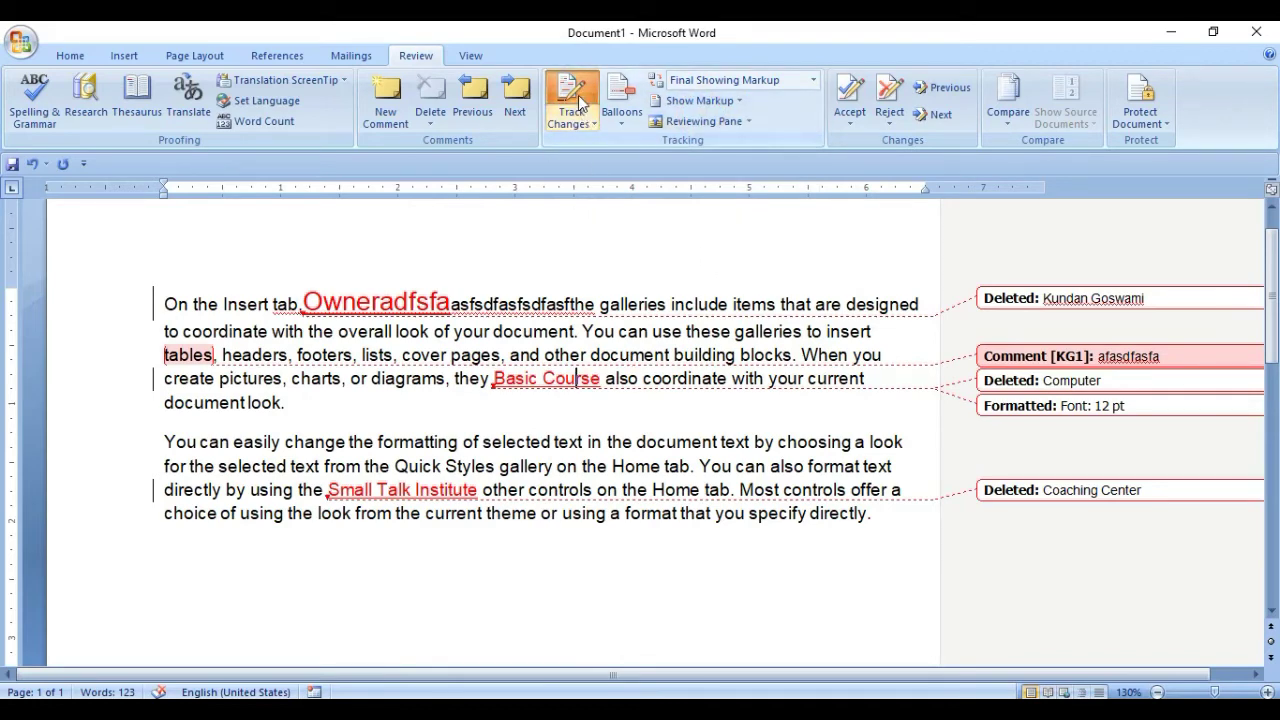
Turn tracking off, delete all document text, and show all revisions inline.
left_click(571, 105)
key("ctrl+a")
key("Delete")
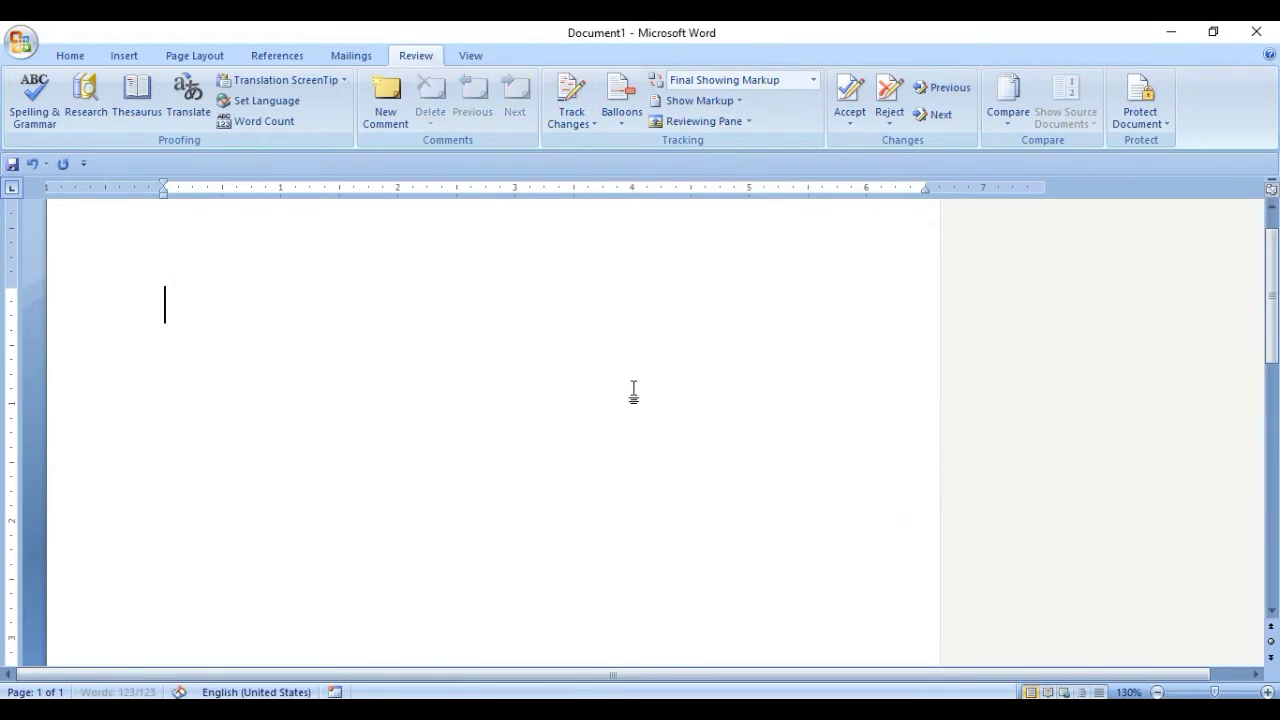
left_click(607, 116)
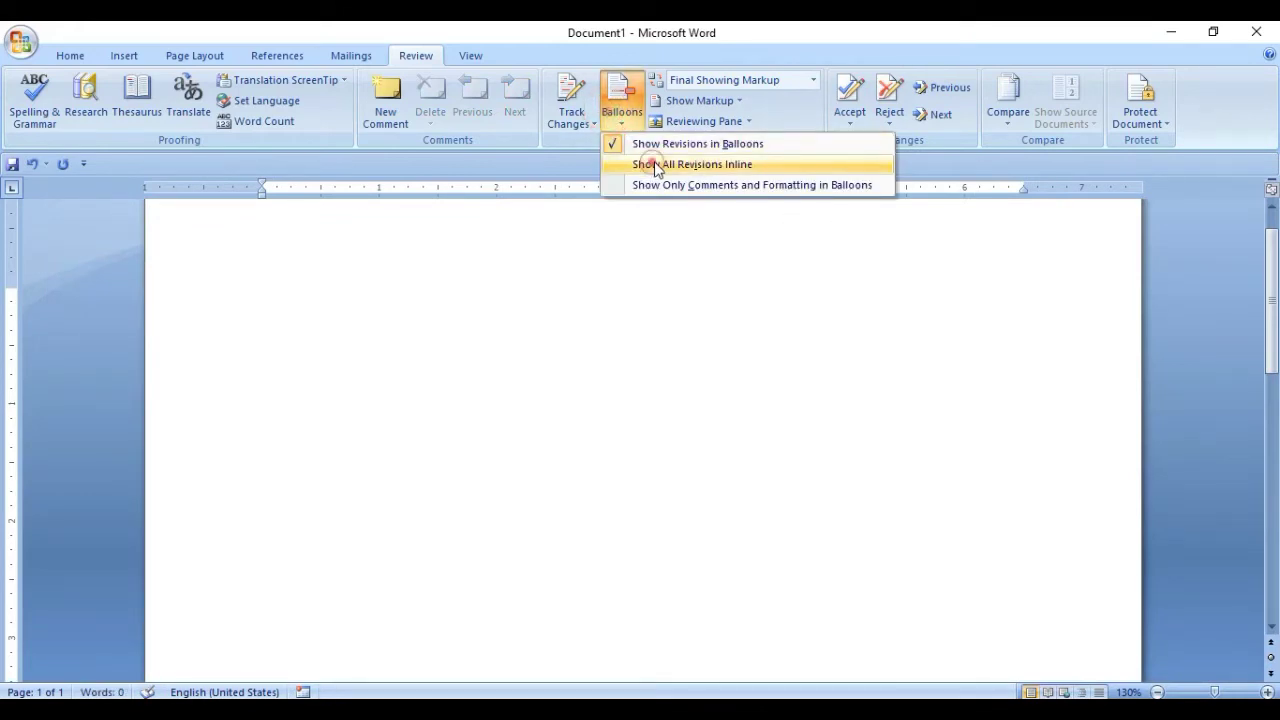
left_click(645, 163)
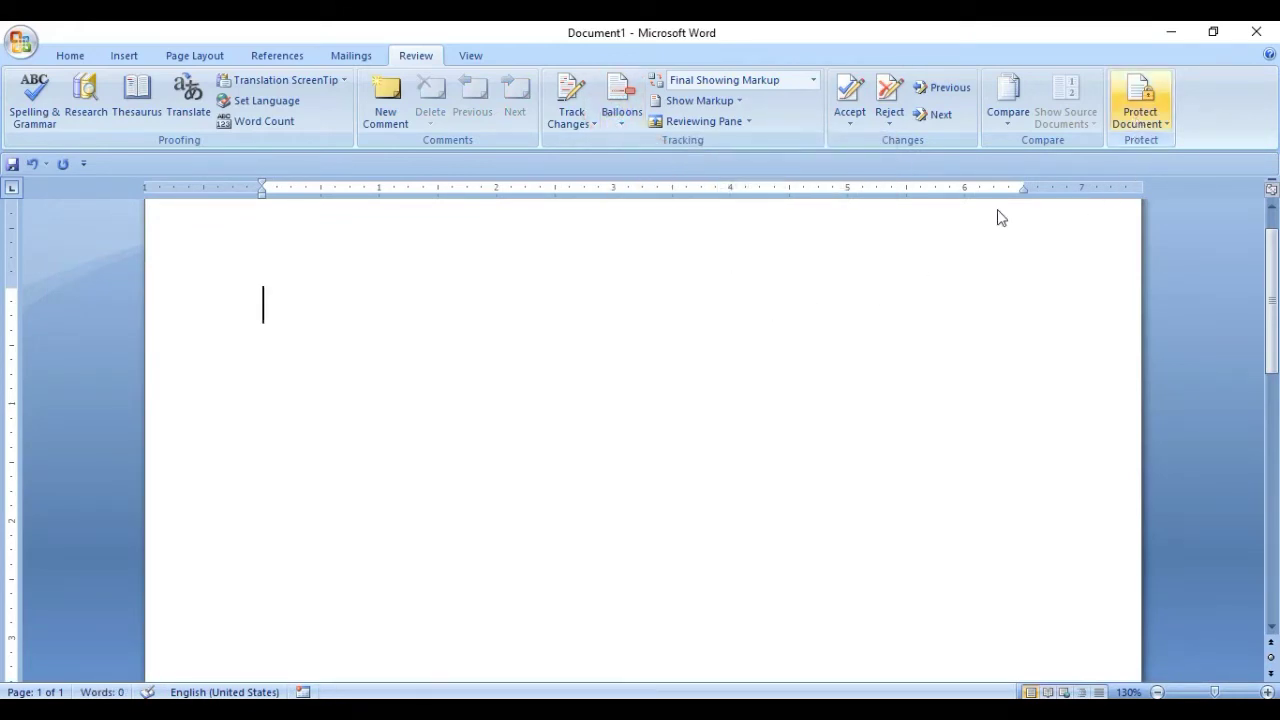
Generate a sample paragraph with =rand(1) and shrink its font size.
scroll(1243, 308, "up", 1)
key("Return")
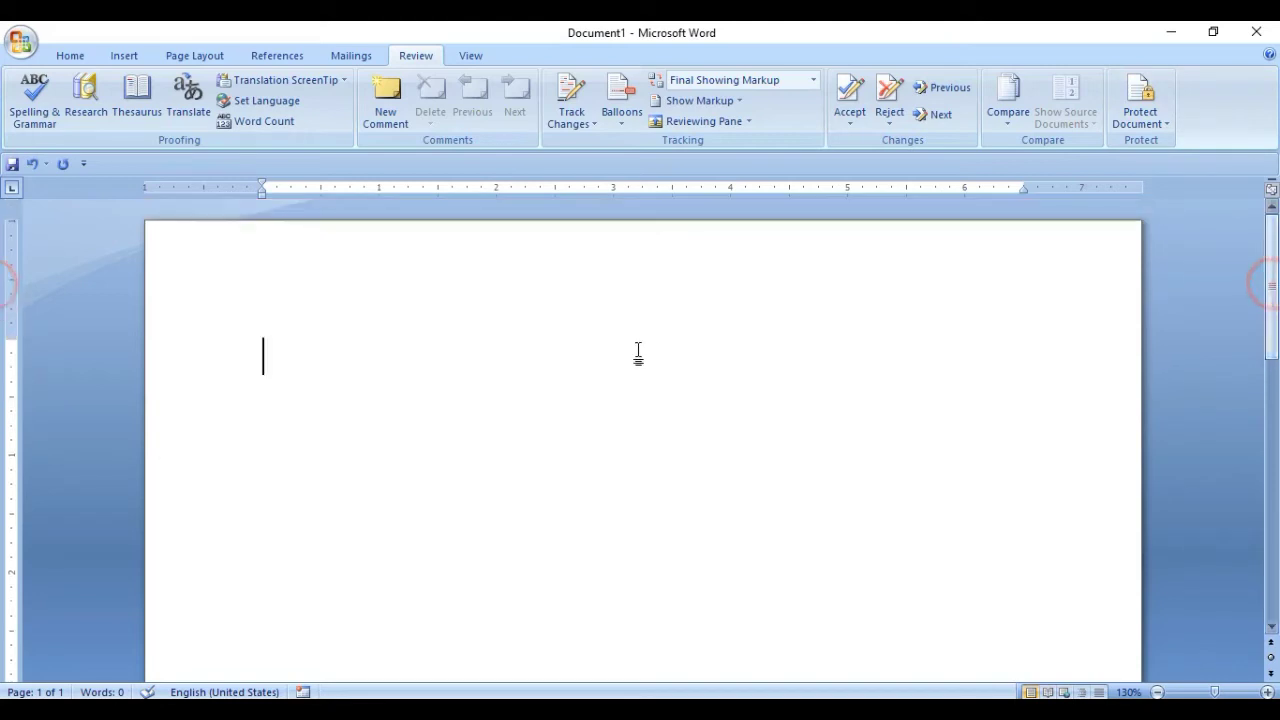
type("=rand")
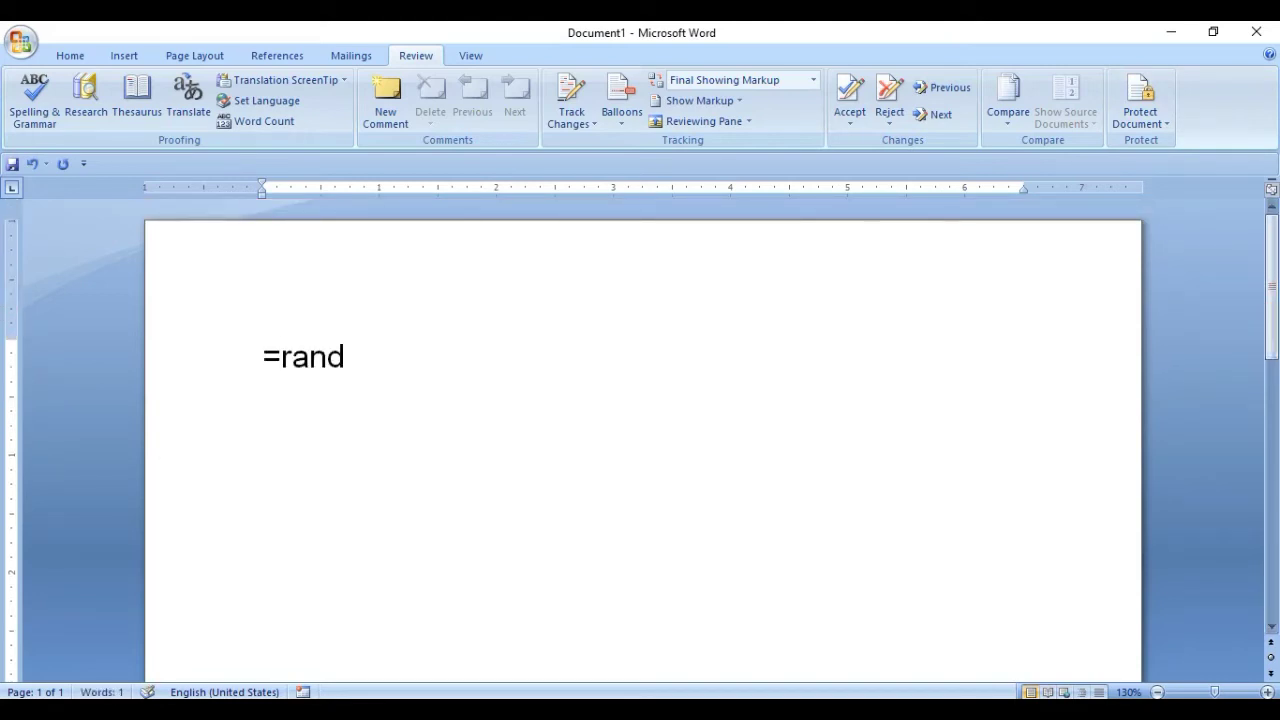
type("(1)")
key("Return")
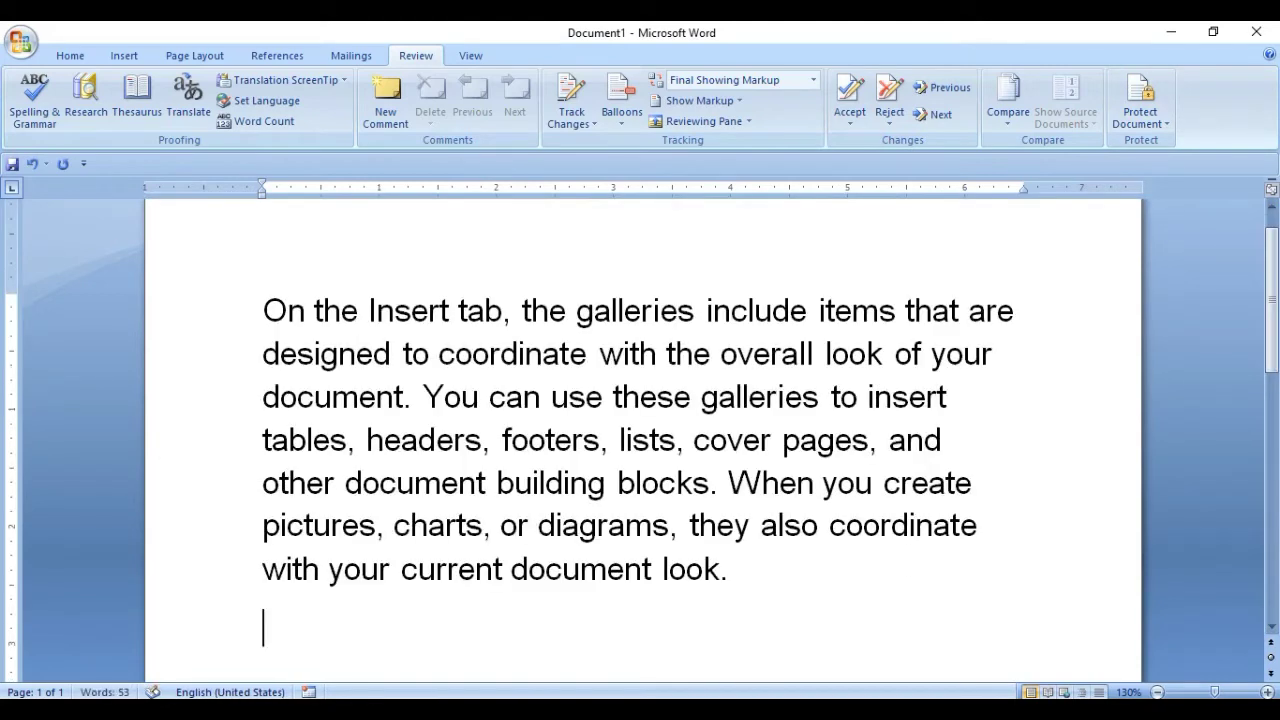
key("ctrl+a")
key("ctrl+shift+less")
key("ctrl+shift+less")
key("ctrl+shift+less")
key("ctrl+shift+less")
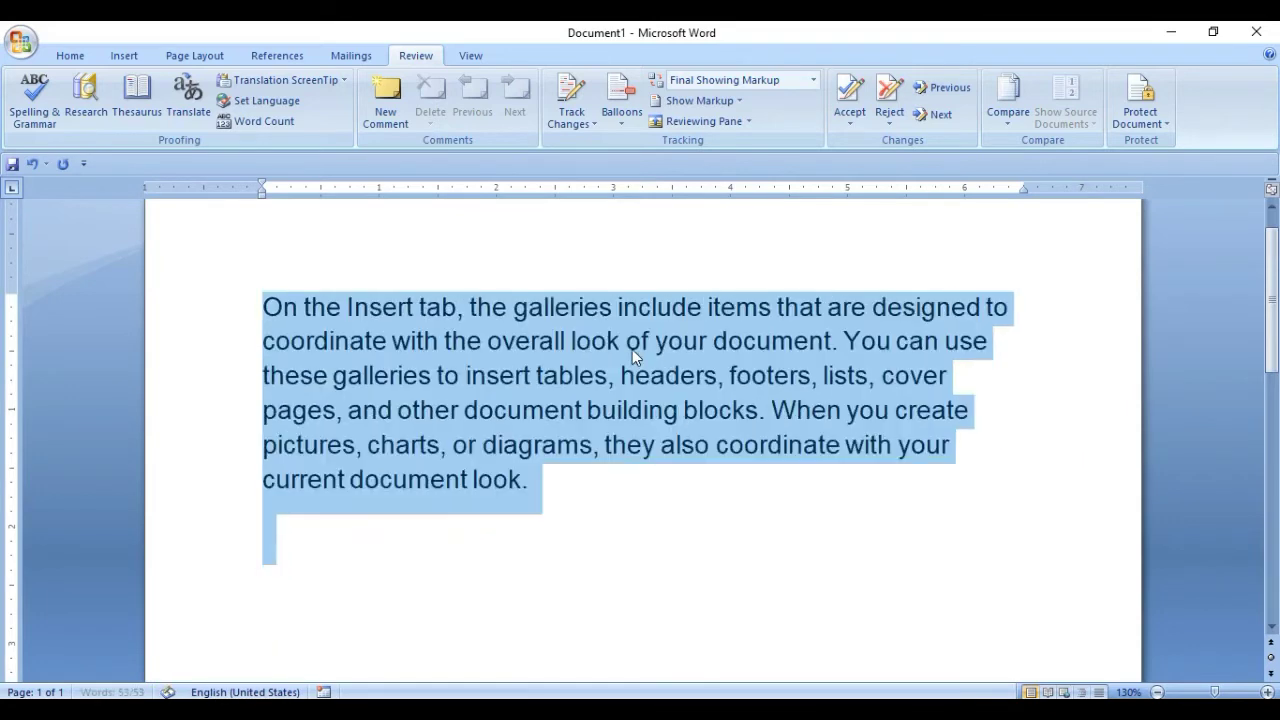
Type a test line 'afdsafsa' below the paragraph and undo it.
left_click(580, 400)
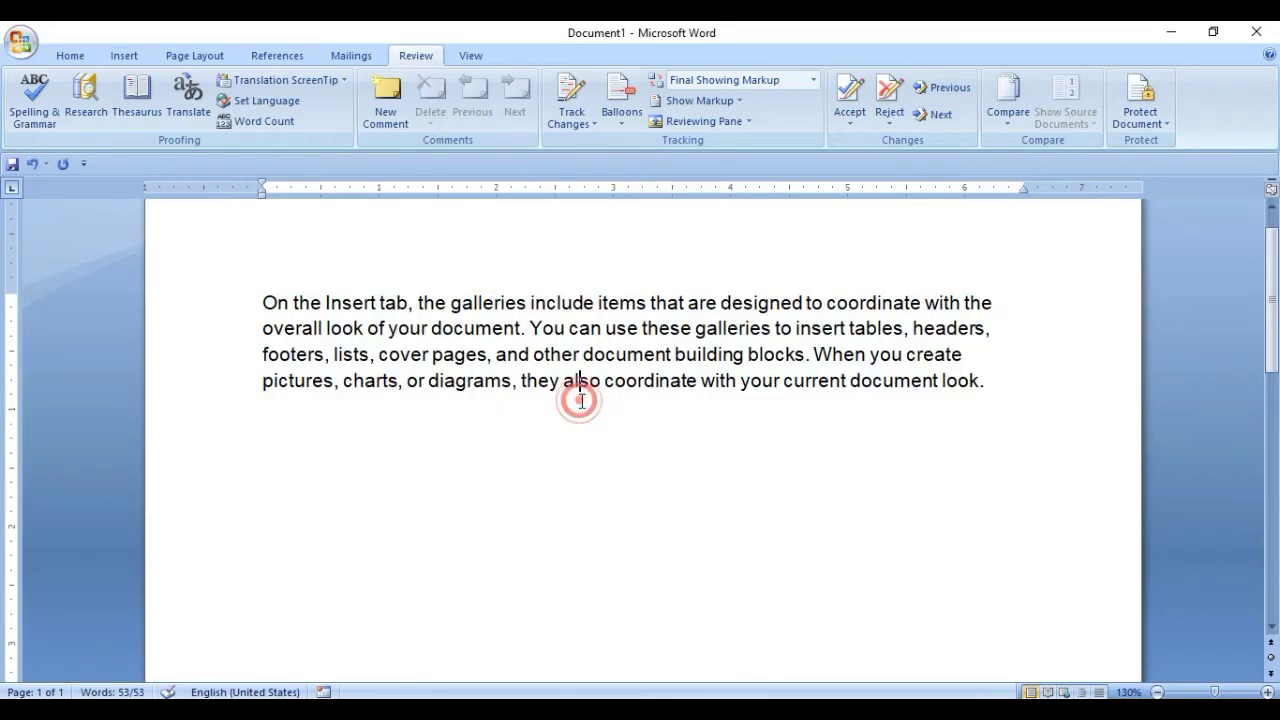
left_click(709, 423)
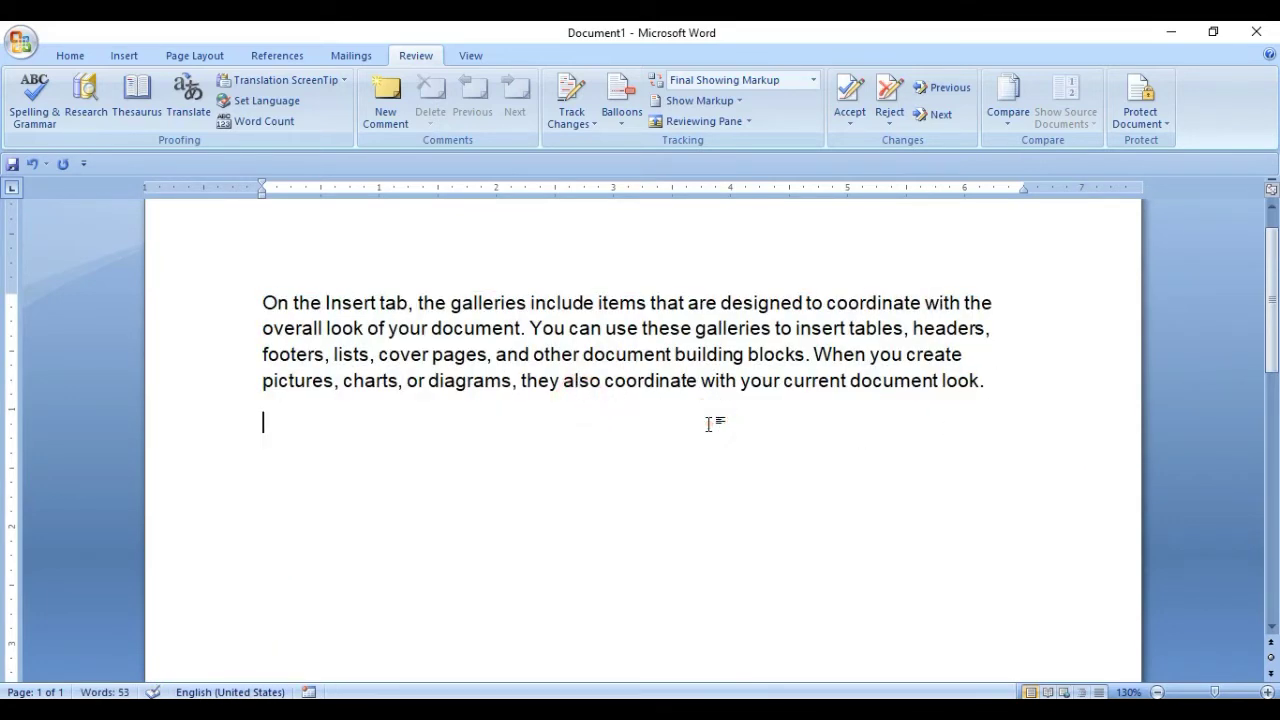
type("afdsafsa")
key("ctrl+z")
left_click(302, 414)
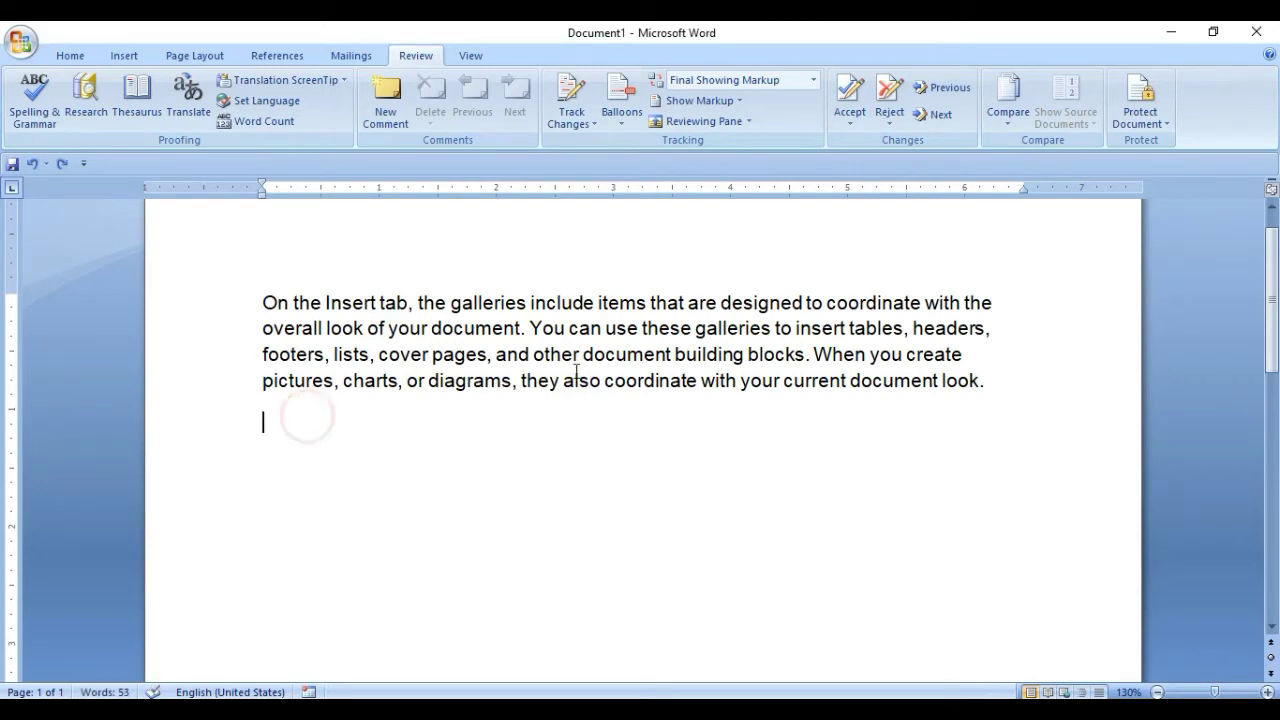
Limit formatting to selected styles and allow only 'No changes (Read only)' editing.
left_click(1134, 116)
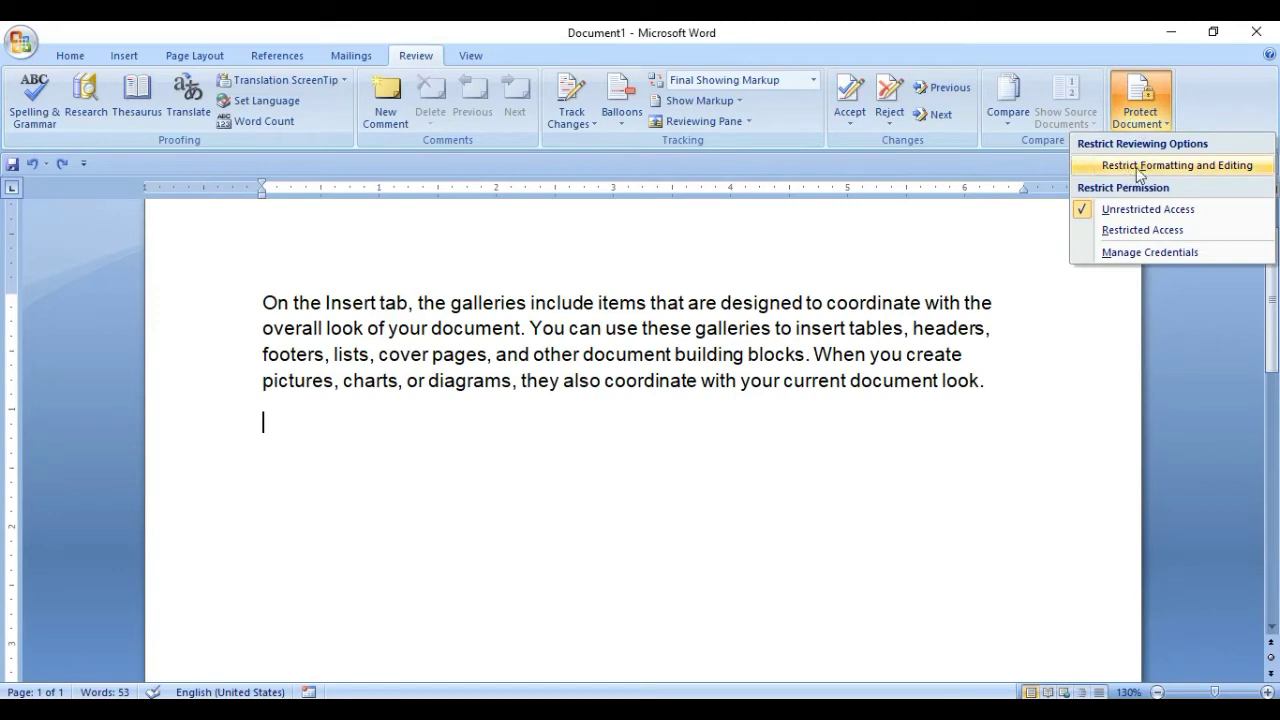
left_click(1218, 166)
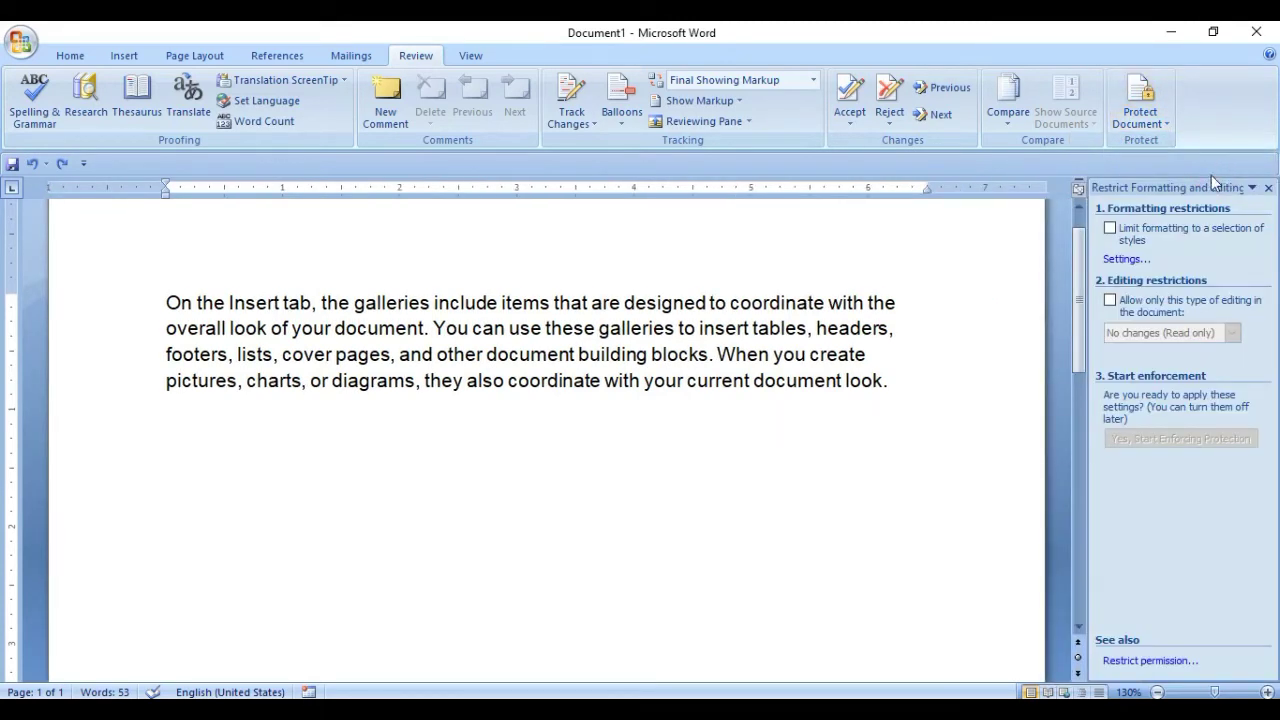
left_click(1110, 229)
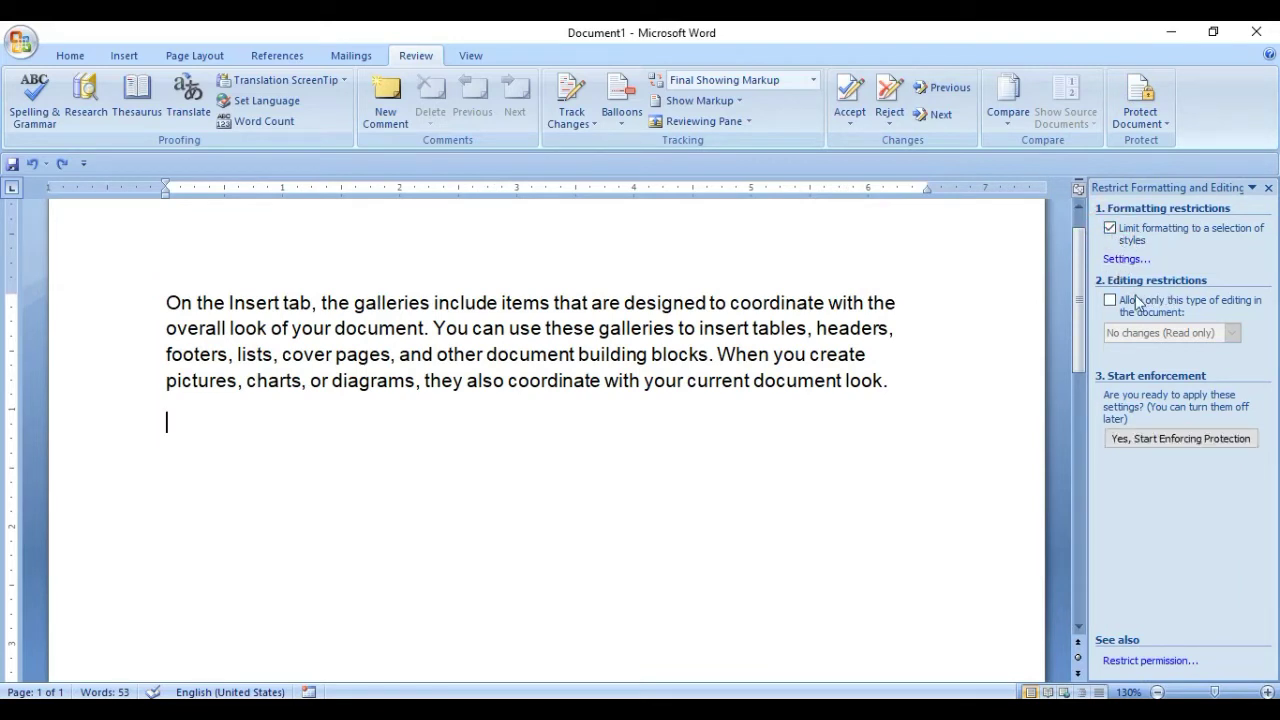
left_click(1110, 303)
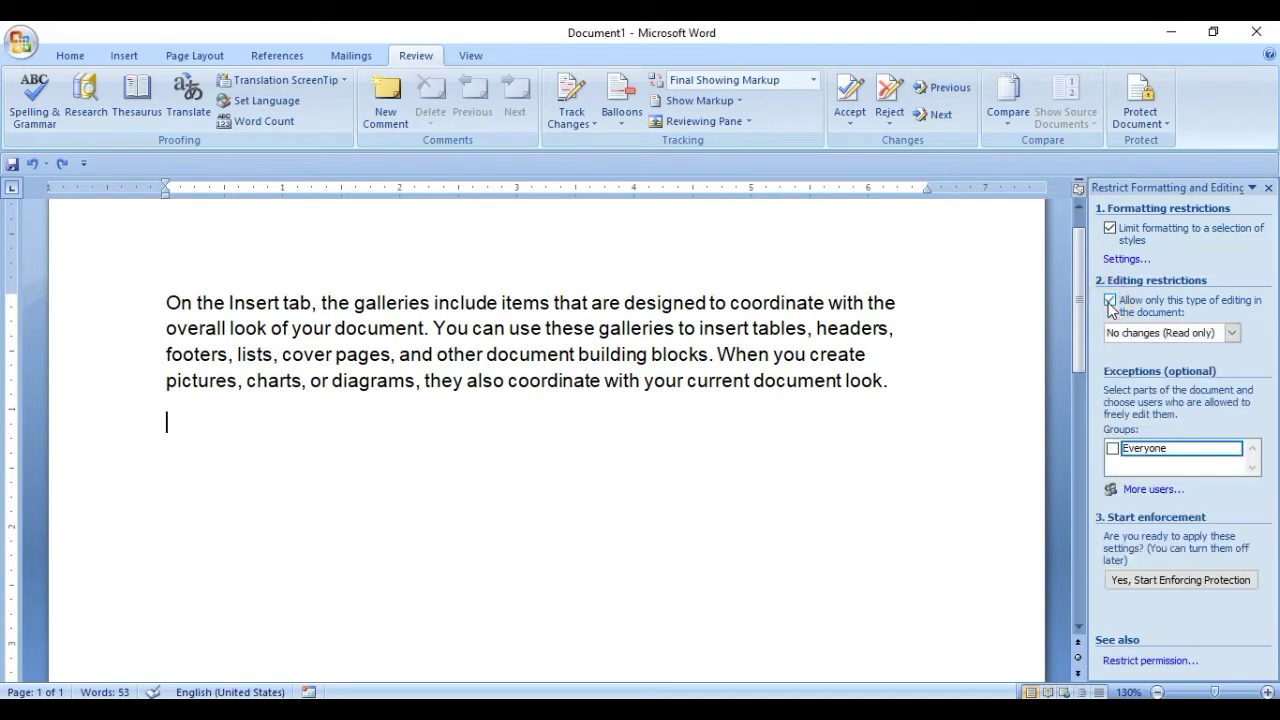
left_click(1236, 449)
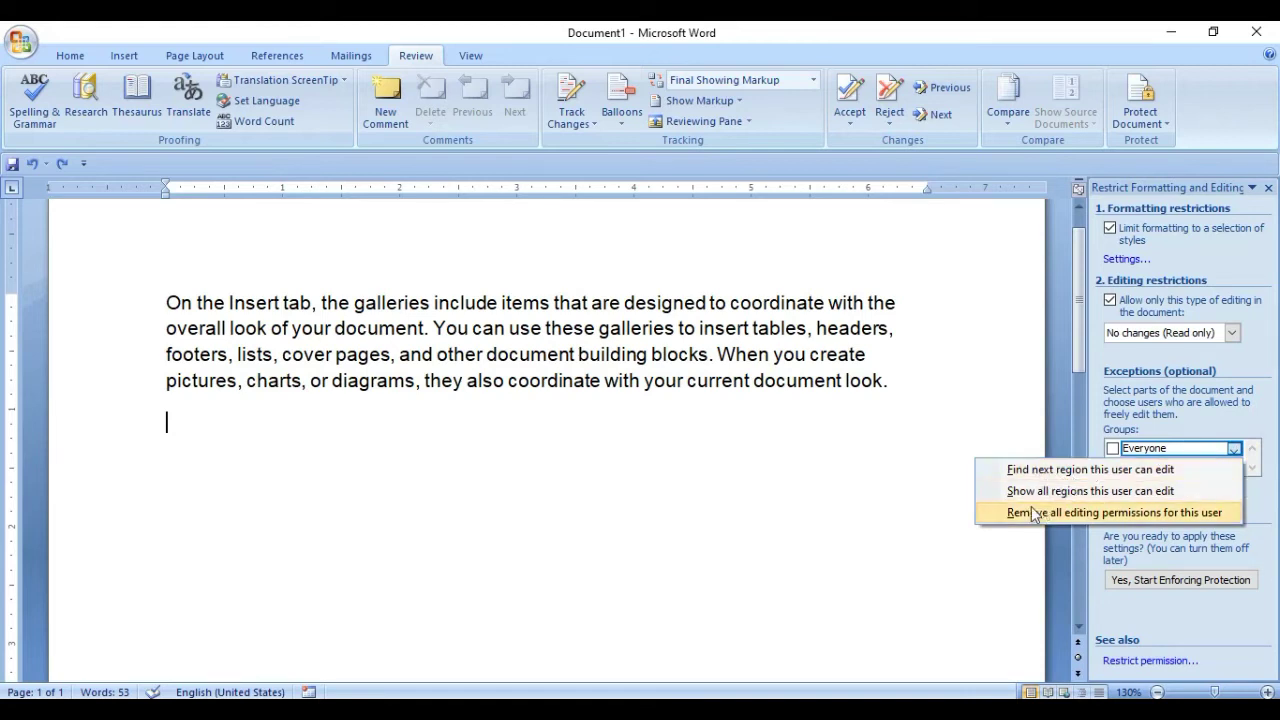
left_click(1274, 422)
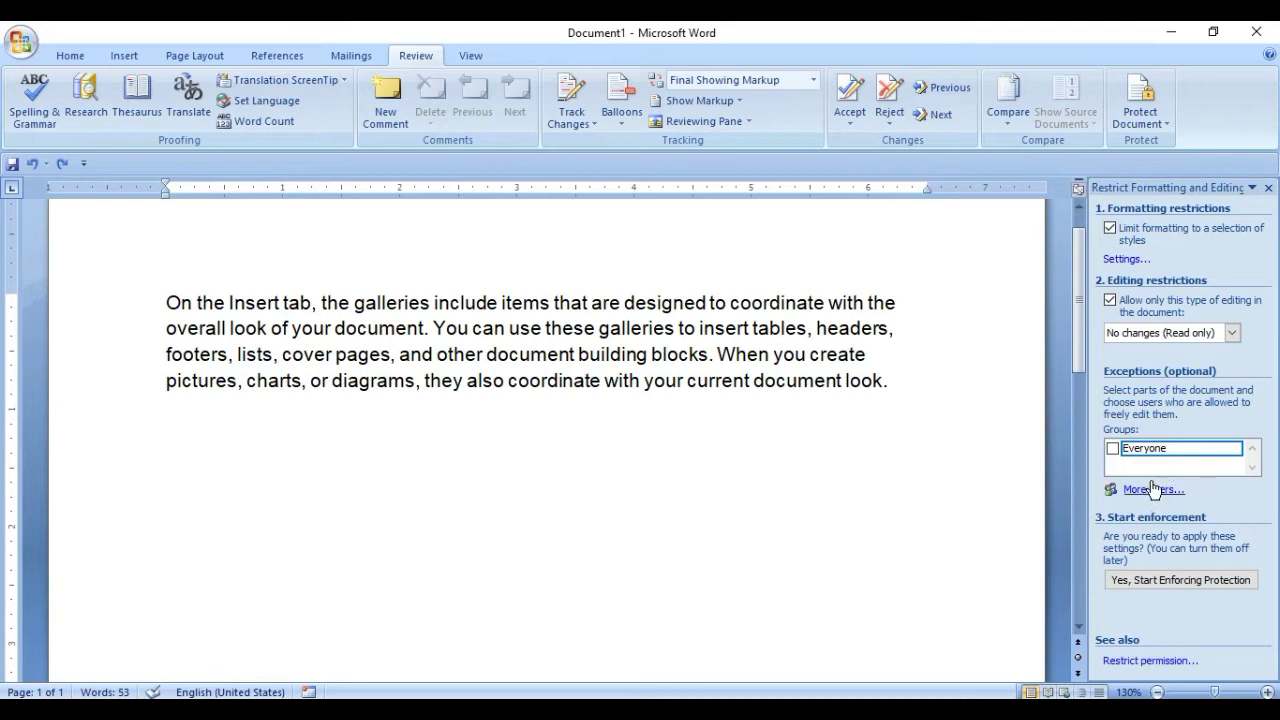
Start enforcing protection with a password entered and confirmed, then close the restrictions pane.
left_click(1181, 580)
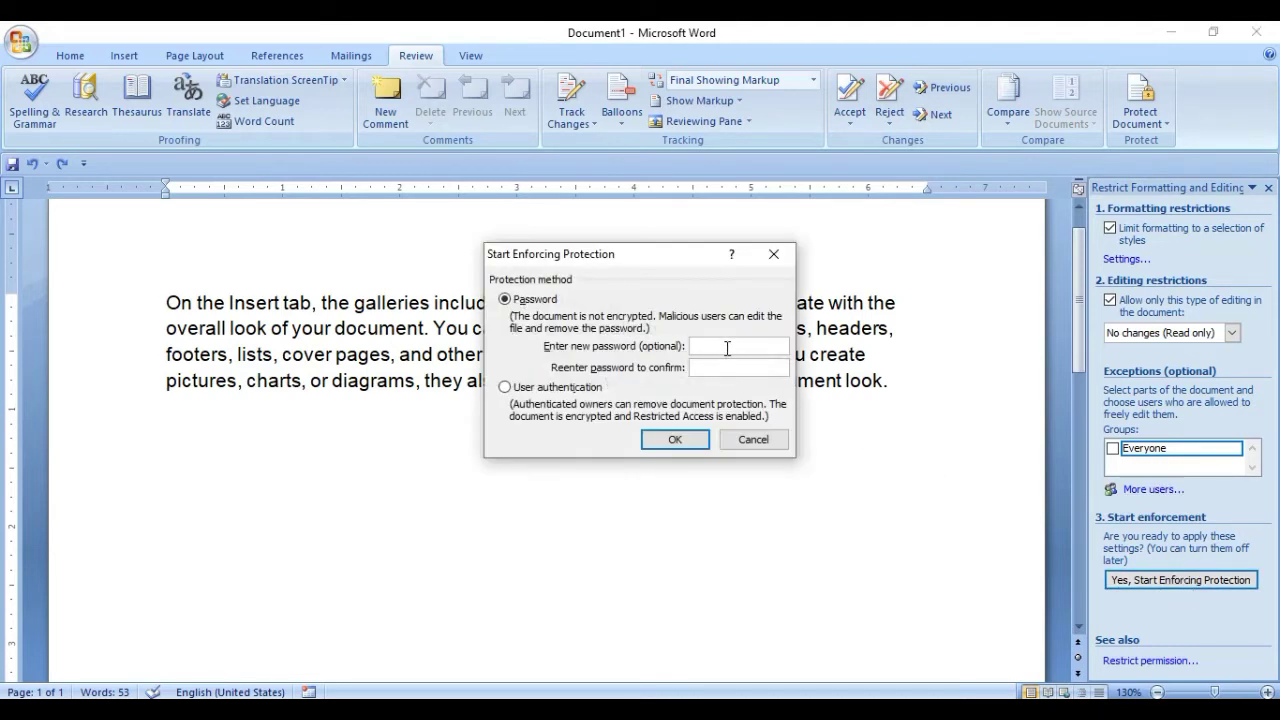
left_click(726, 347)
left_click(713, 369)
left_click(676, 439)
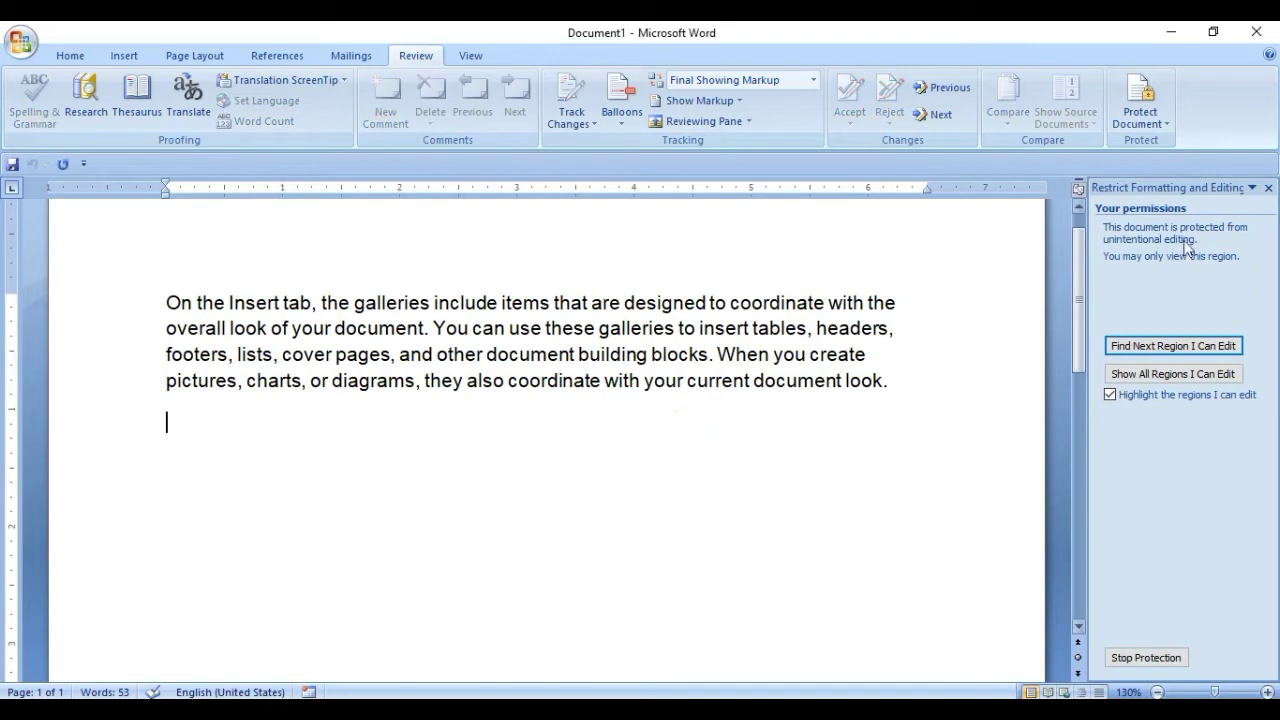
left_click(1268, 188)
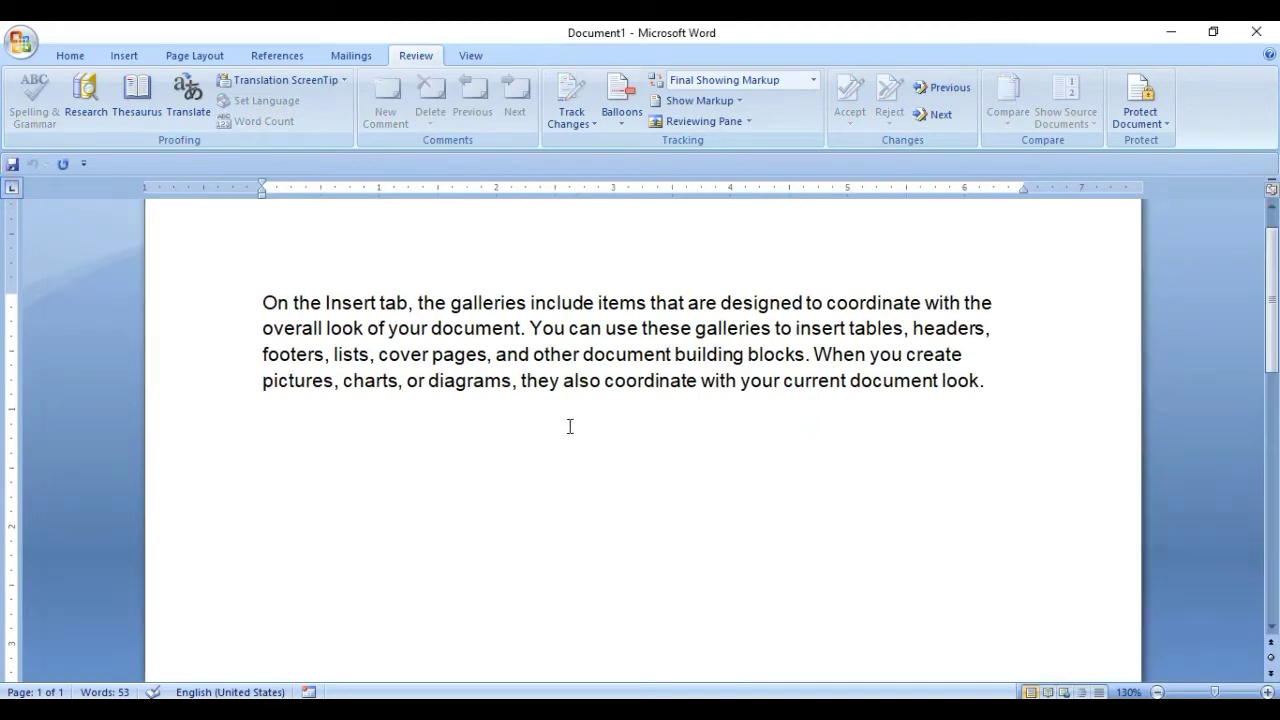
Confirm typing is refused, then browse the Home, Insert, Page Layout, References and Mailings tabs.
key("a")
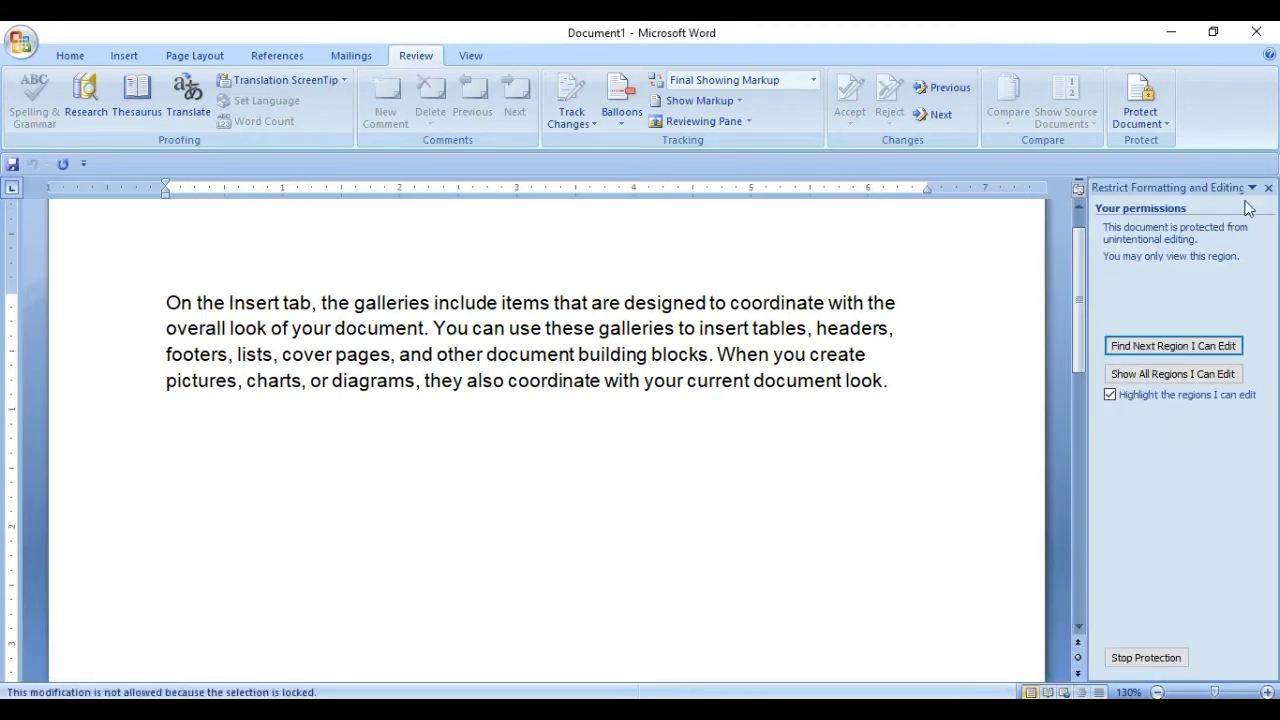
left_click(1268, 188)
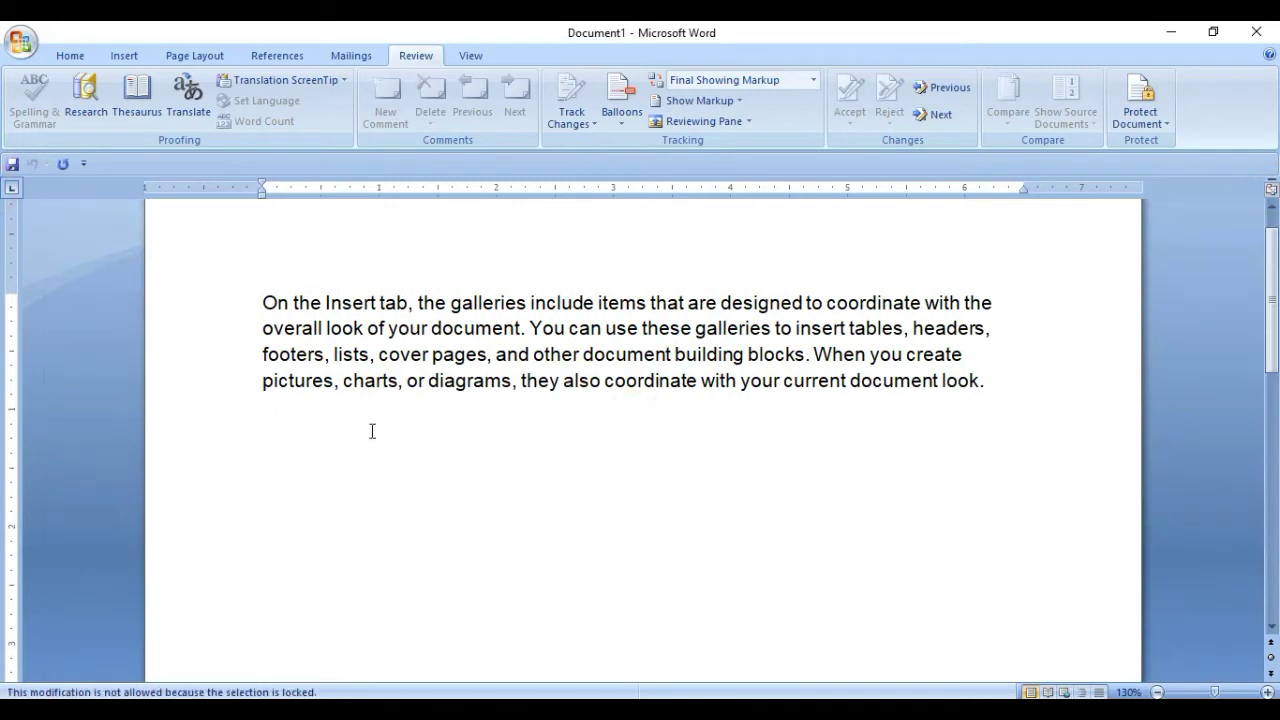
left_click(78, 54)
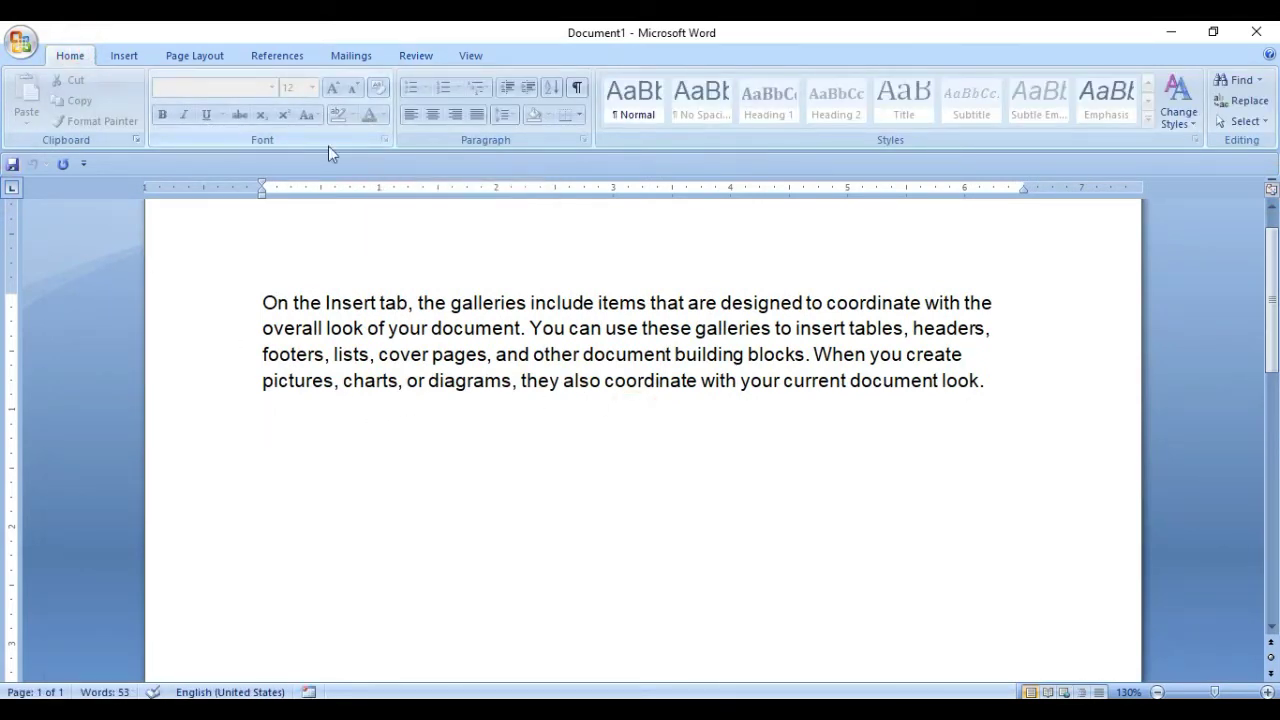
left_click(124, 55)
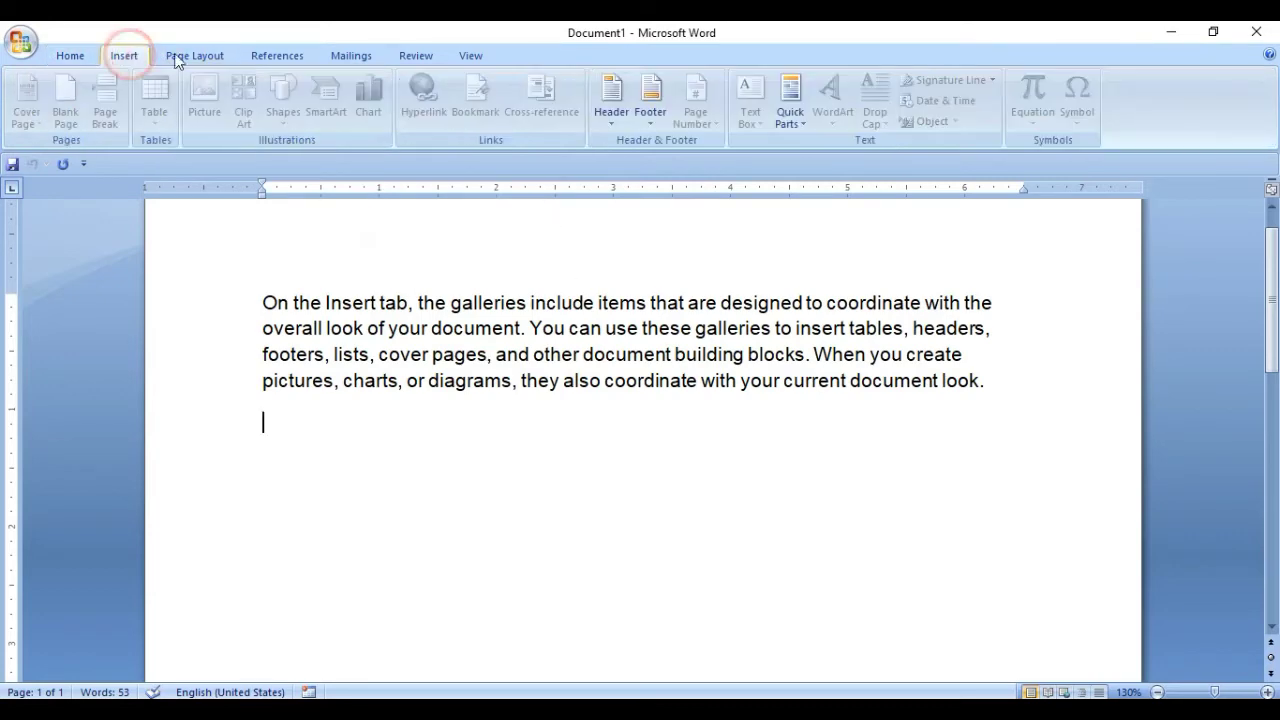
left_click(192, 55)
left_click(256, 57)
left_click(344, 57)
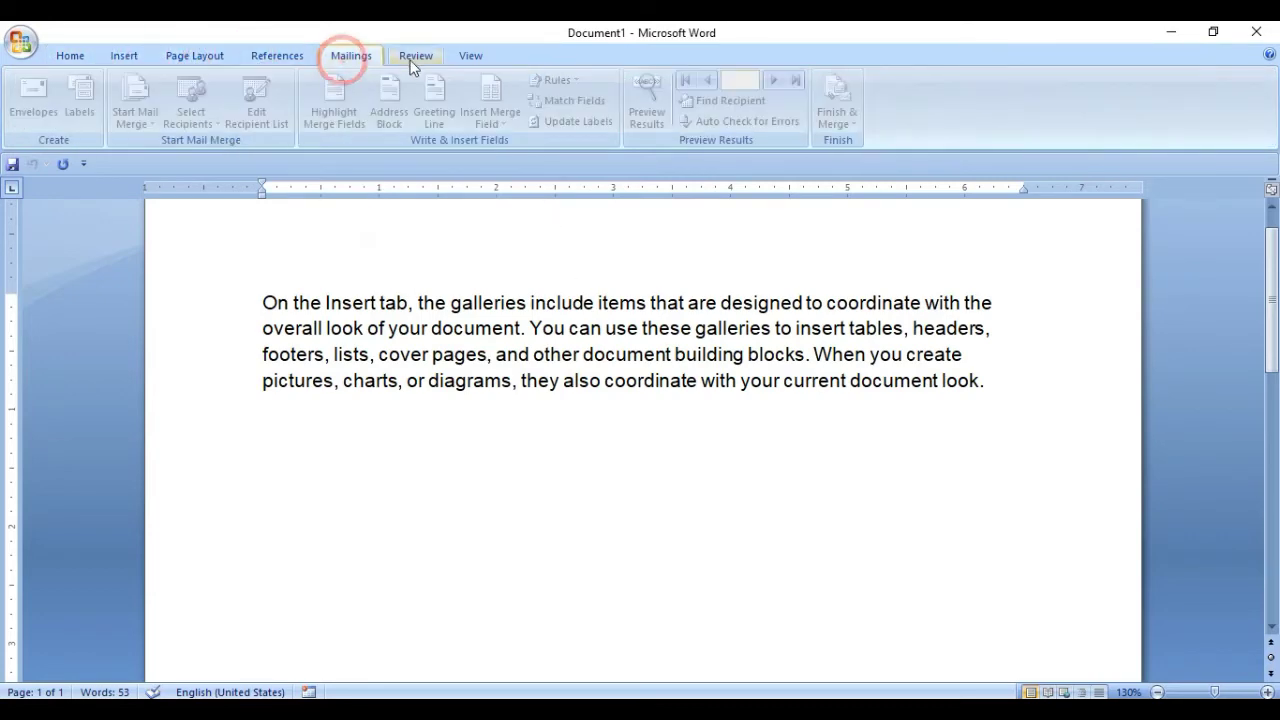
Back on Review, retry typing, then reopen Restrict Formatting and Editing via Protect Document.
left_click(420, 57)
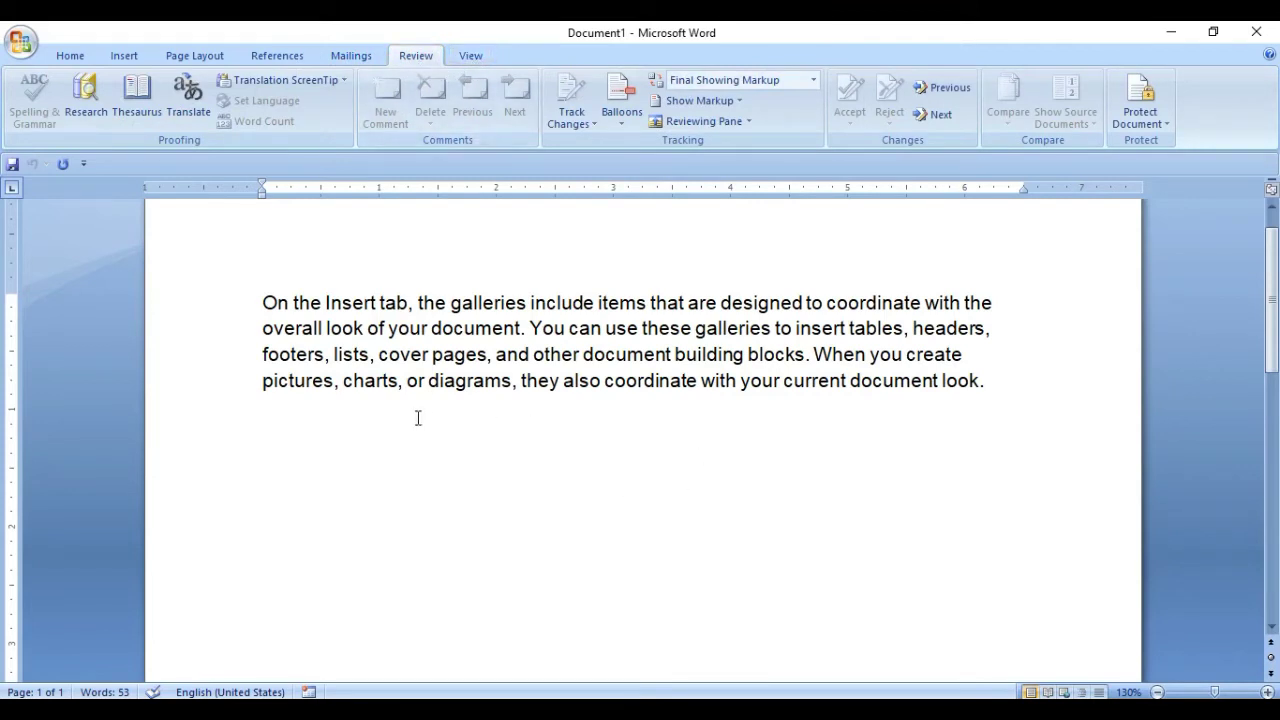
key("a")
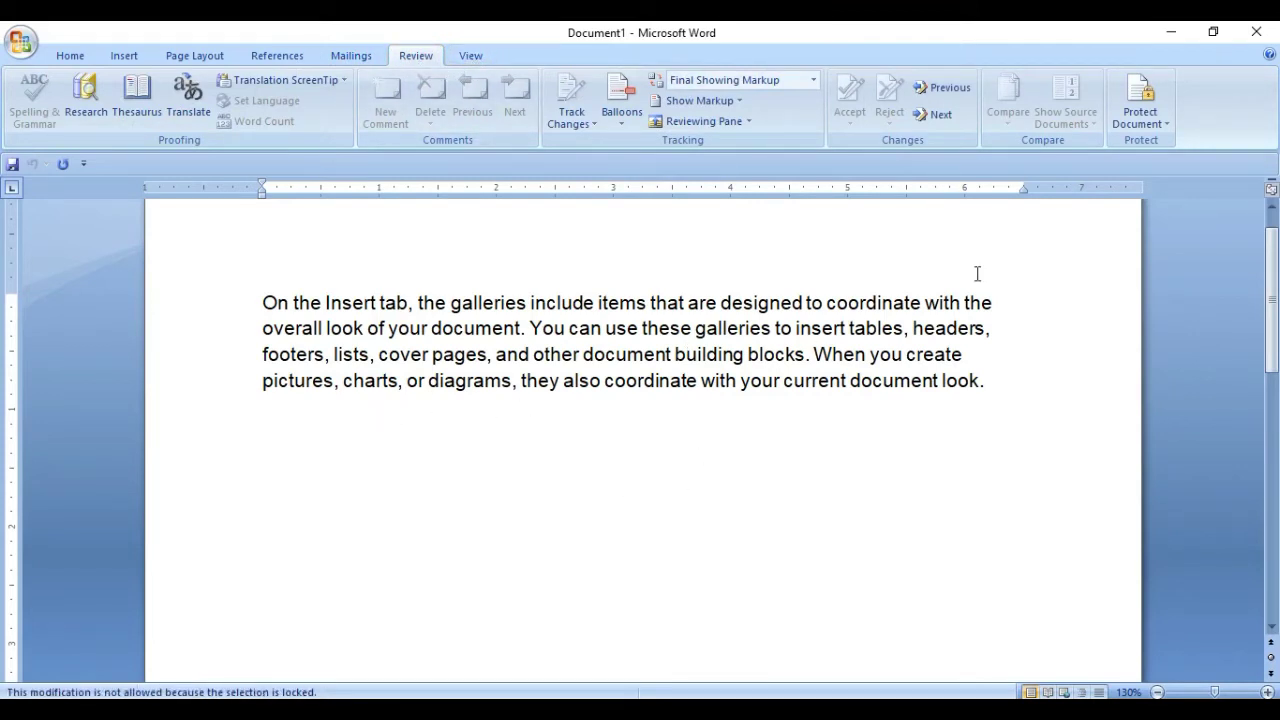
left_click(1140, 108)
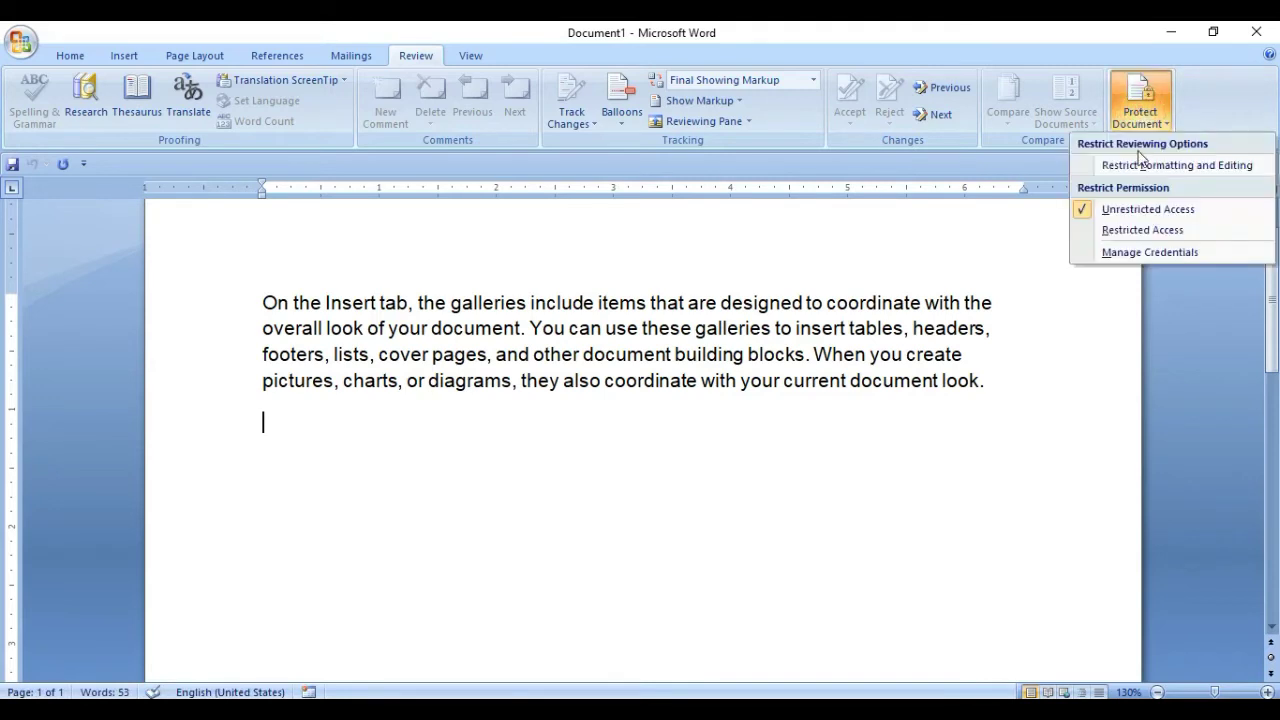
left_click(1138, 162)
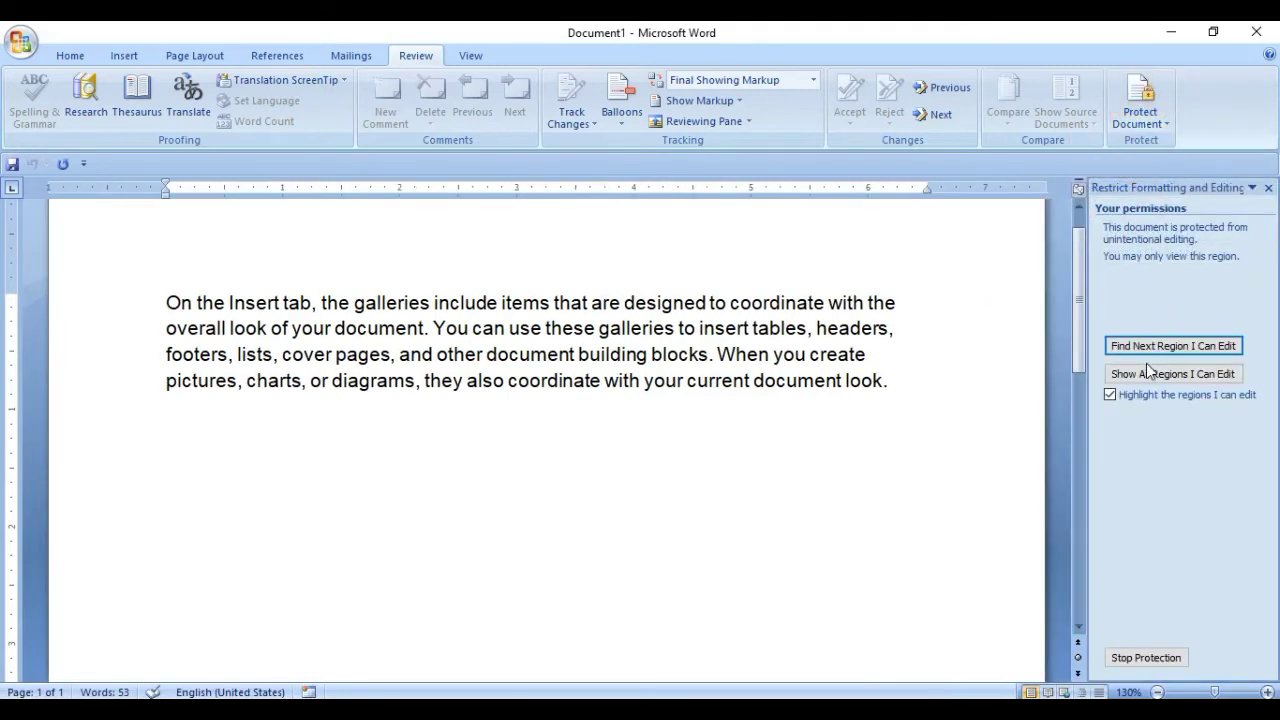
Stop protection by entering the document password, then close the restrictions pane.
left_click(1148, 660)
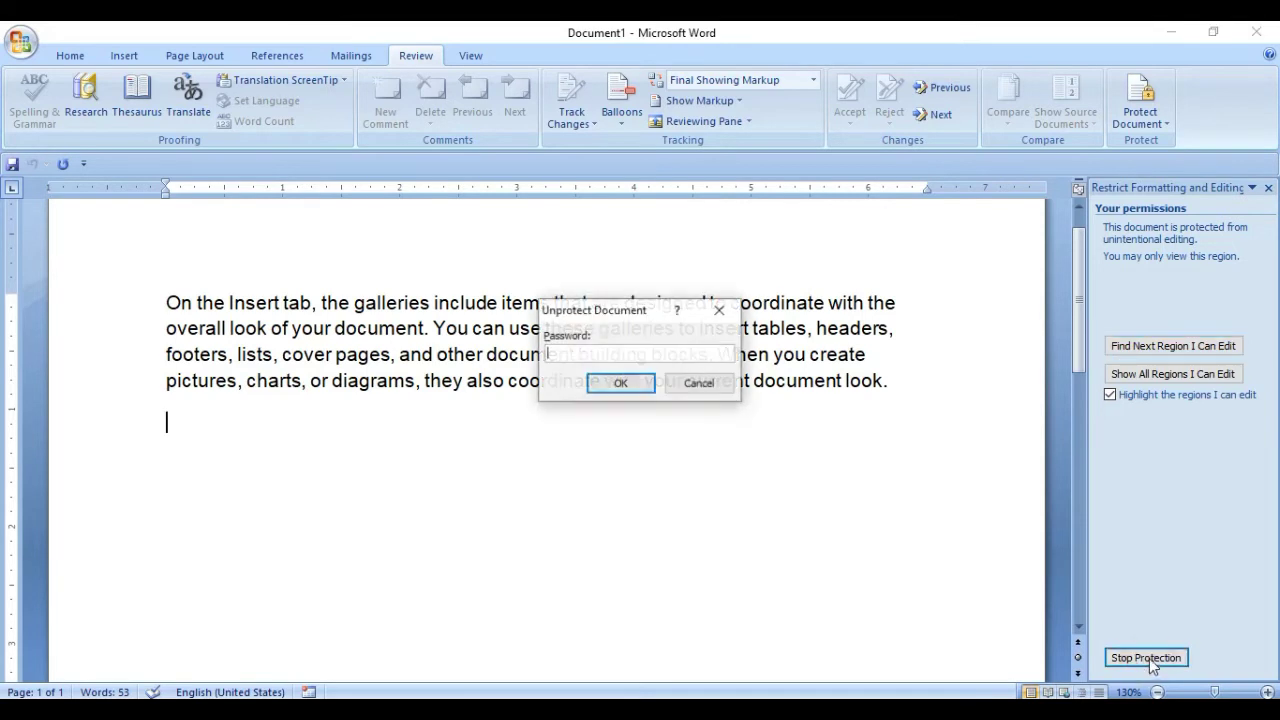
left_click(617, 383)
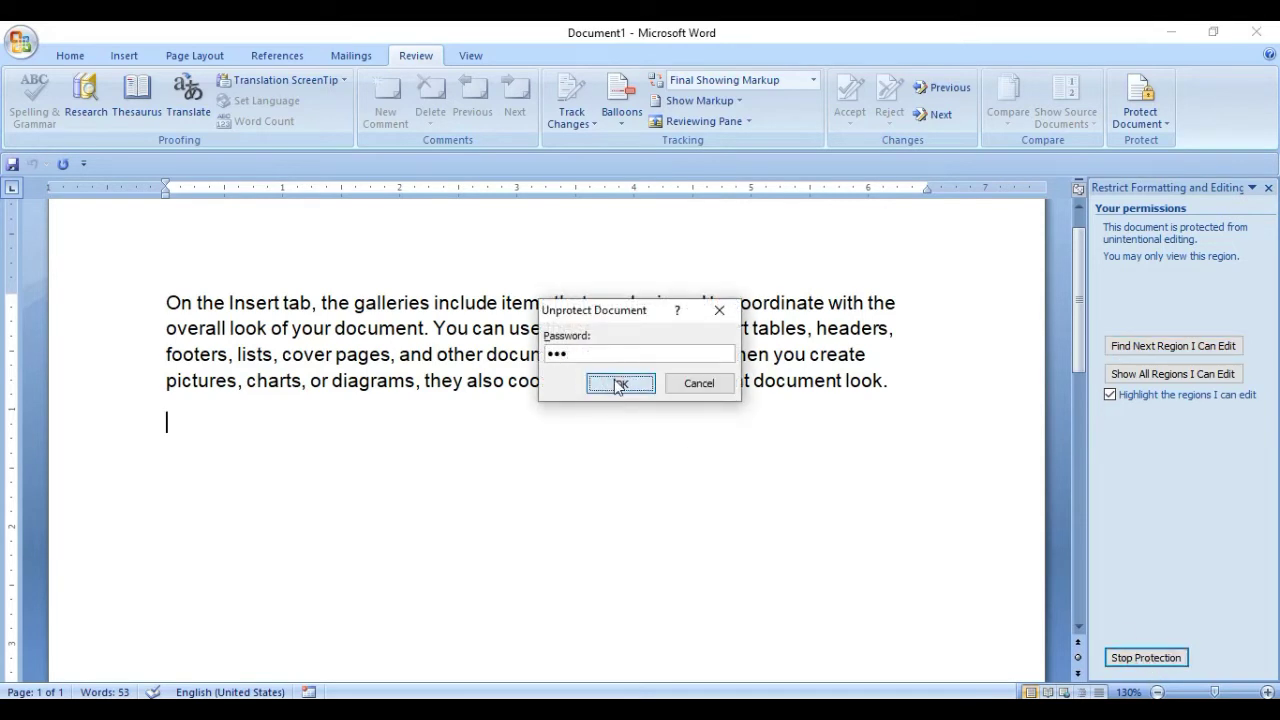
left_click(1268, 189)
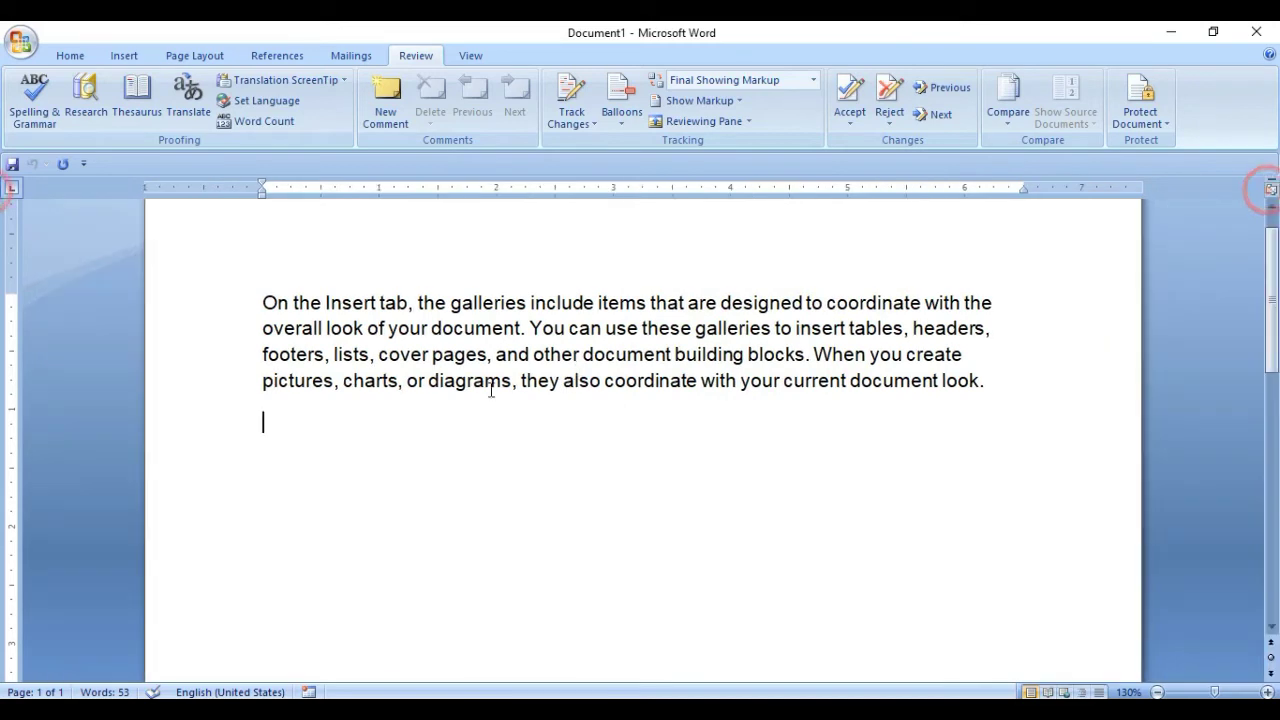
Type three lines of test text and delete them to confirm editing works again.
type("asdfasdfsadf")
key("Return")
type("sadfsadfsadfsdafsadf")
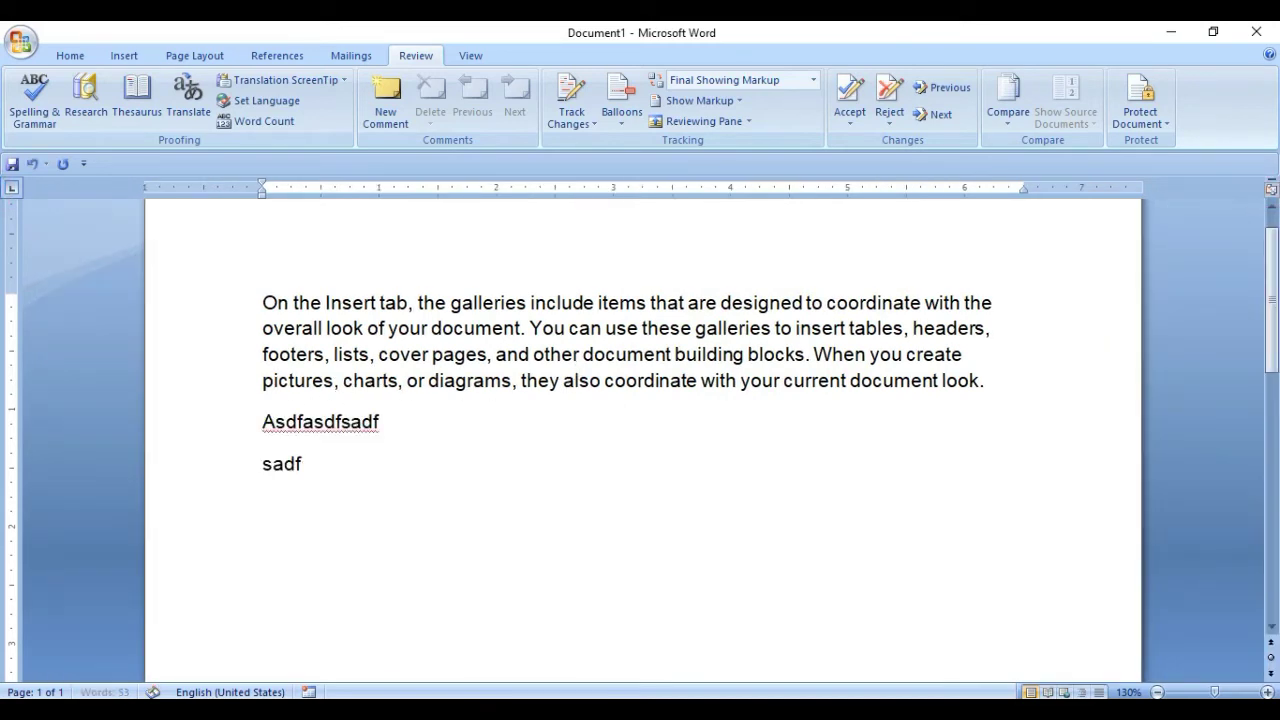
key("Return")
type("sadfsadfsadfsadfsad")
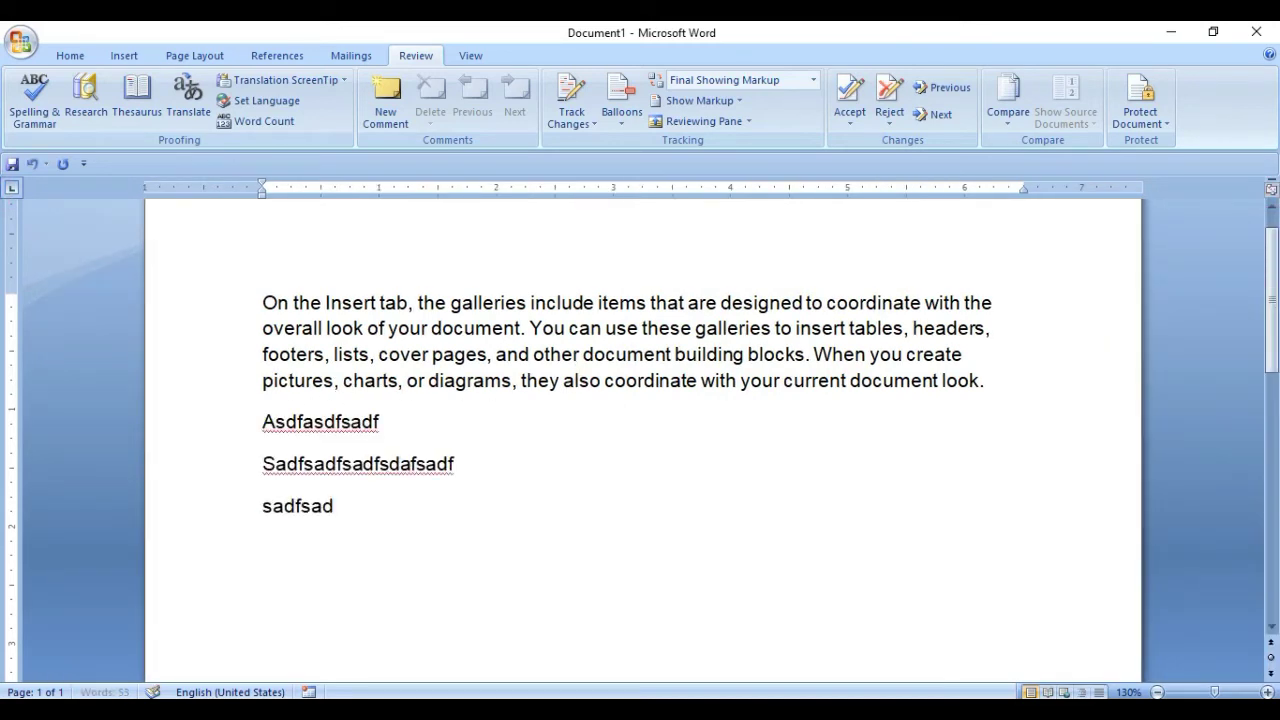
left_click_drag(268, 428, 457, 514)
key("BackSpace")
key("BackSpace")
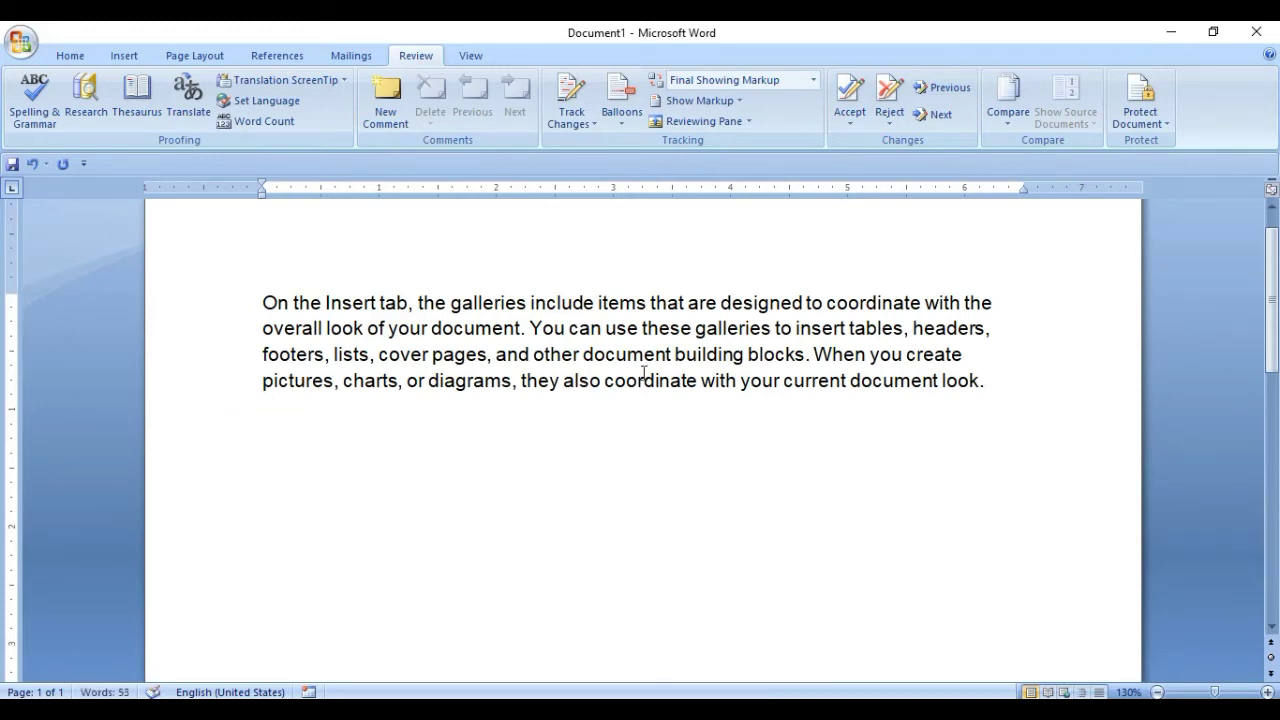
Open and dismiss the protection options, then place the caret on the paragraph's last line.
left_click(1140, 105)
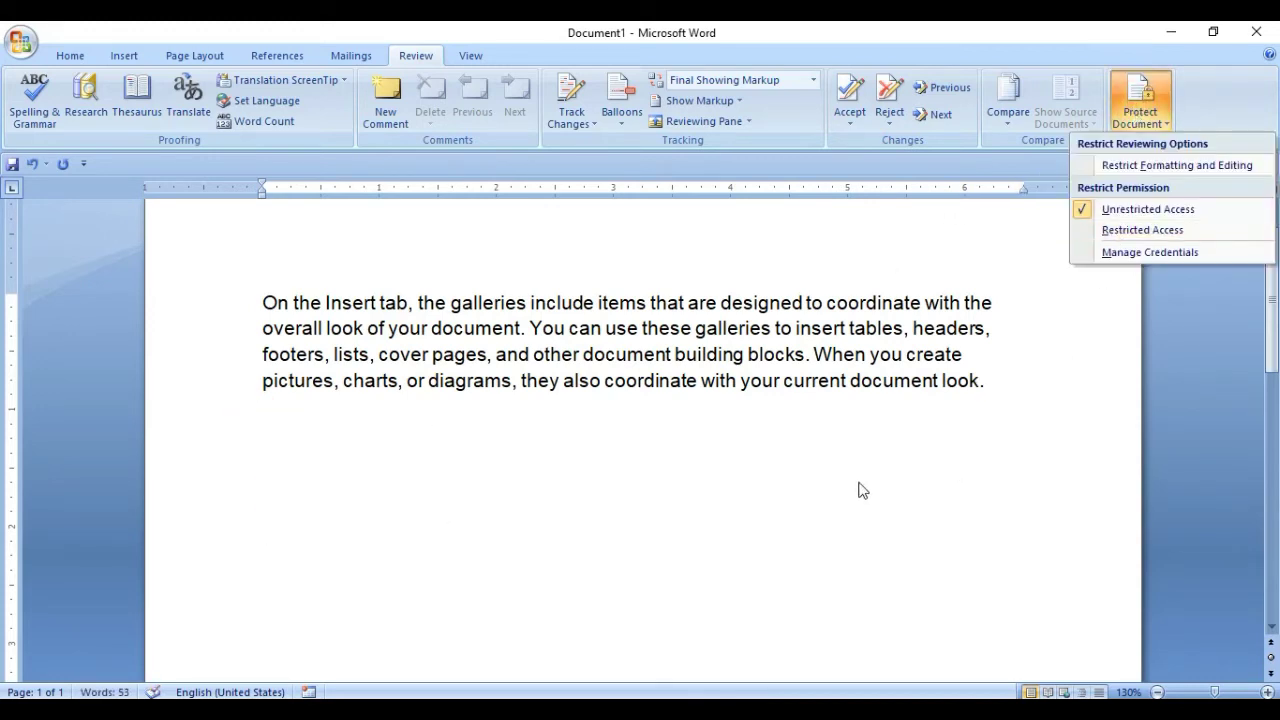
left_click(526, 416)
left_click(289, 424)
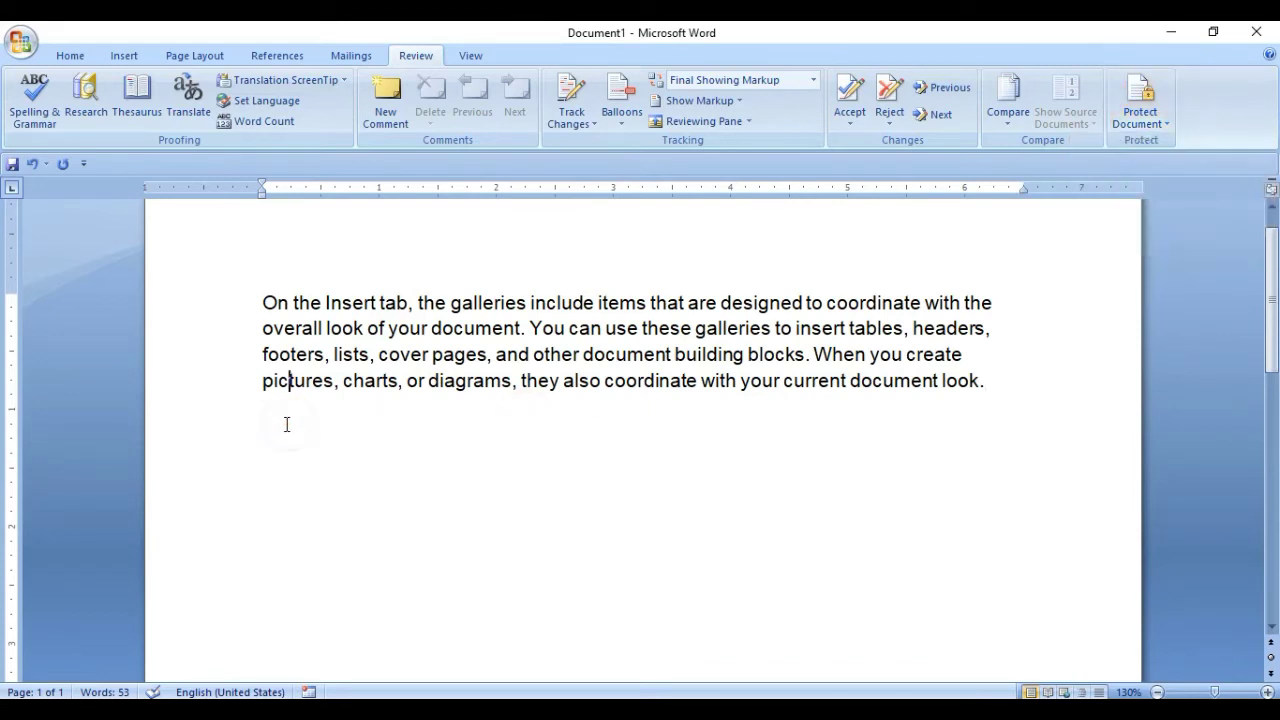
left_click(278, 424)
left_click(261, 438)
Select and deselect the sample paragraph, then save the document from the Office menu.
left_click(1021, 117)
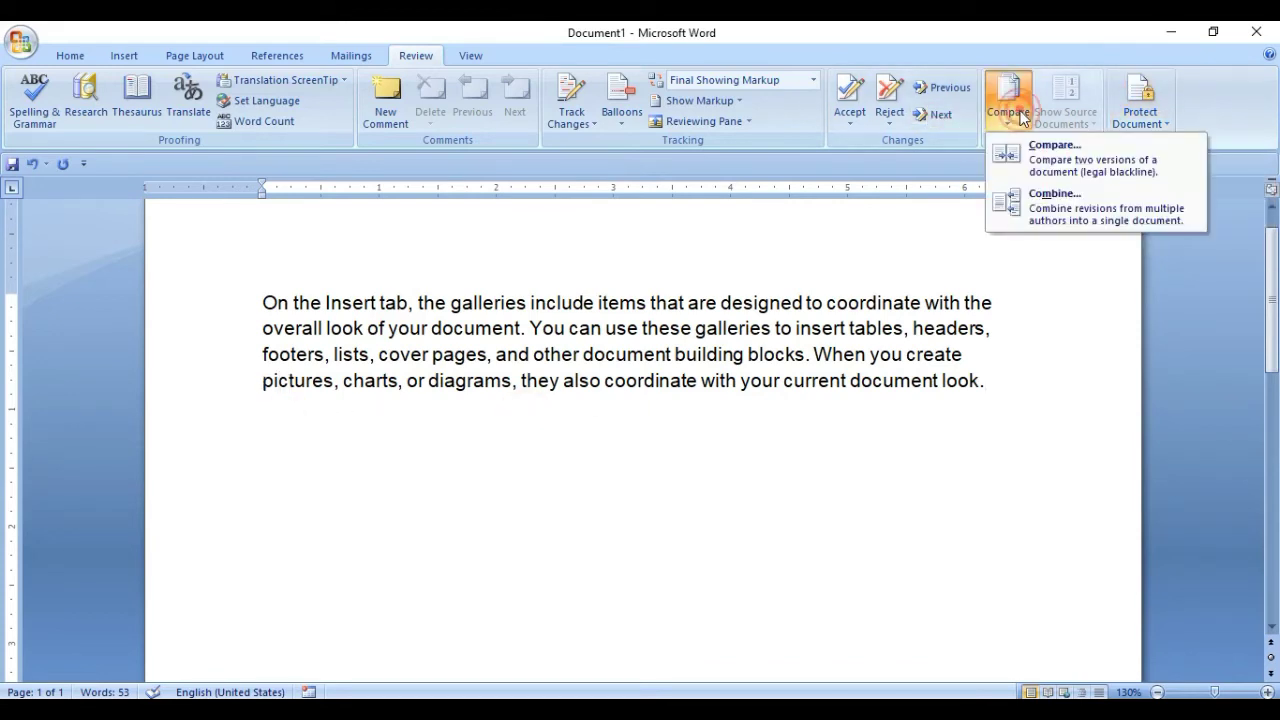
left_click(353, 455)
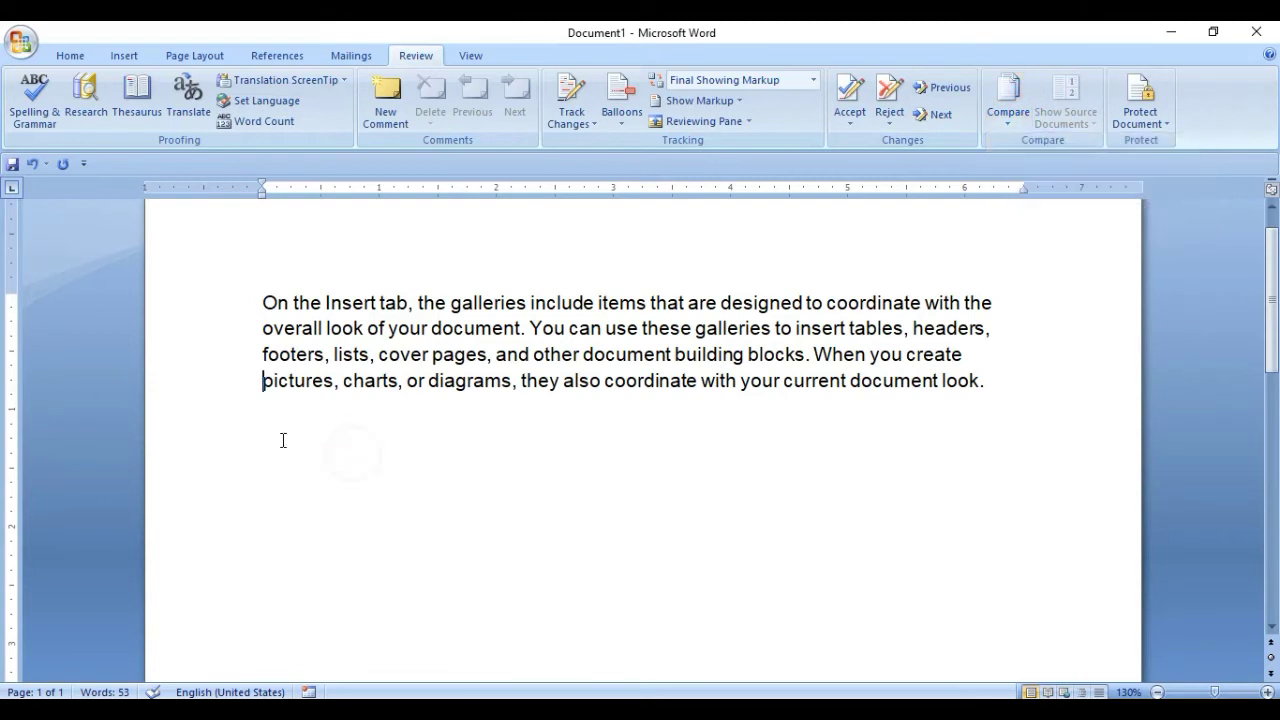
left_click(1010, 378)
left_click(334, 466)
left_click_drag(263, 294, 1003, 398)
left_click(1002, 397)
left_click(22, 42)
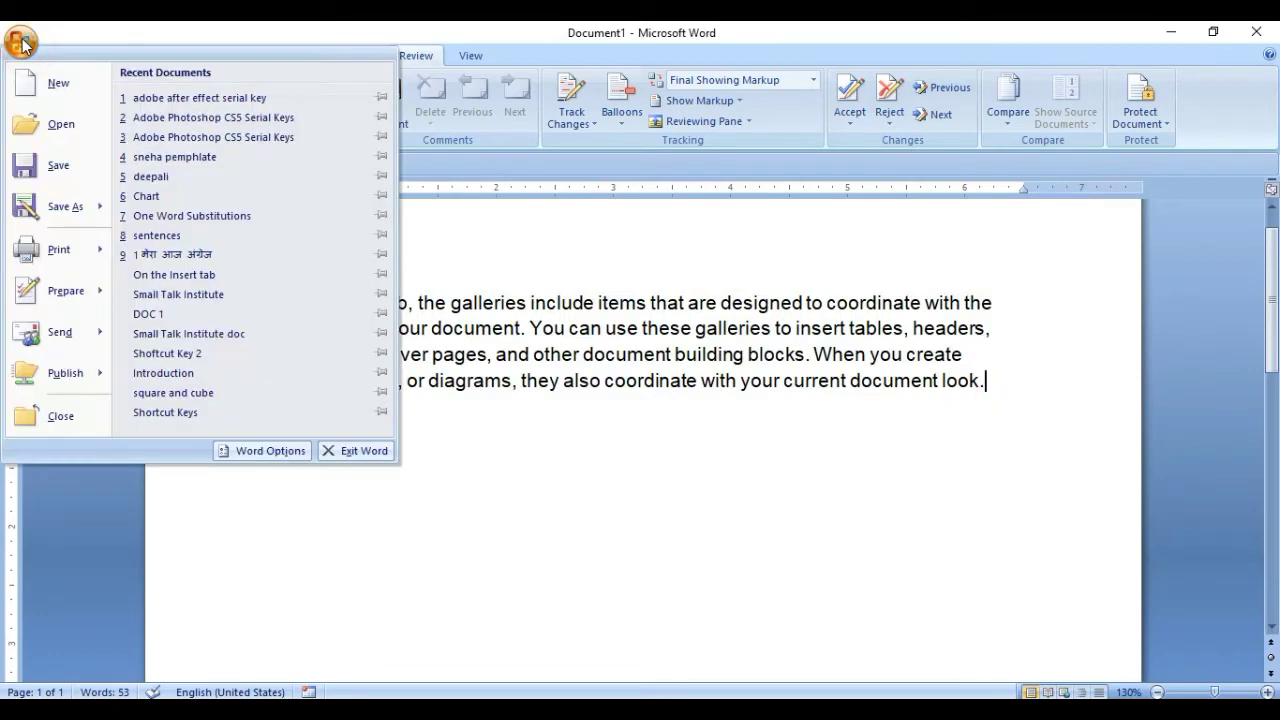
left_click(62, 166)
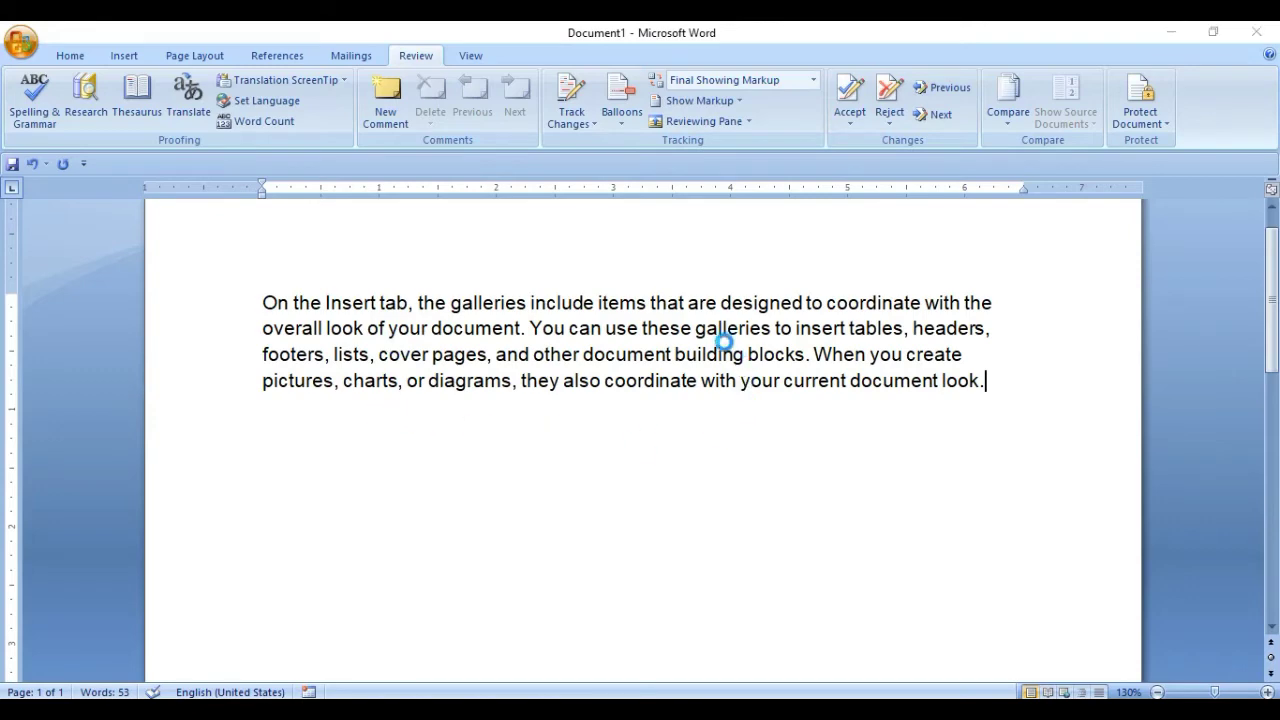
Bring up the Save As window for the sample-paragraph document with Ctrl+S.
key("ctrl+s")
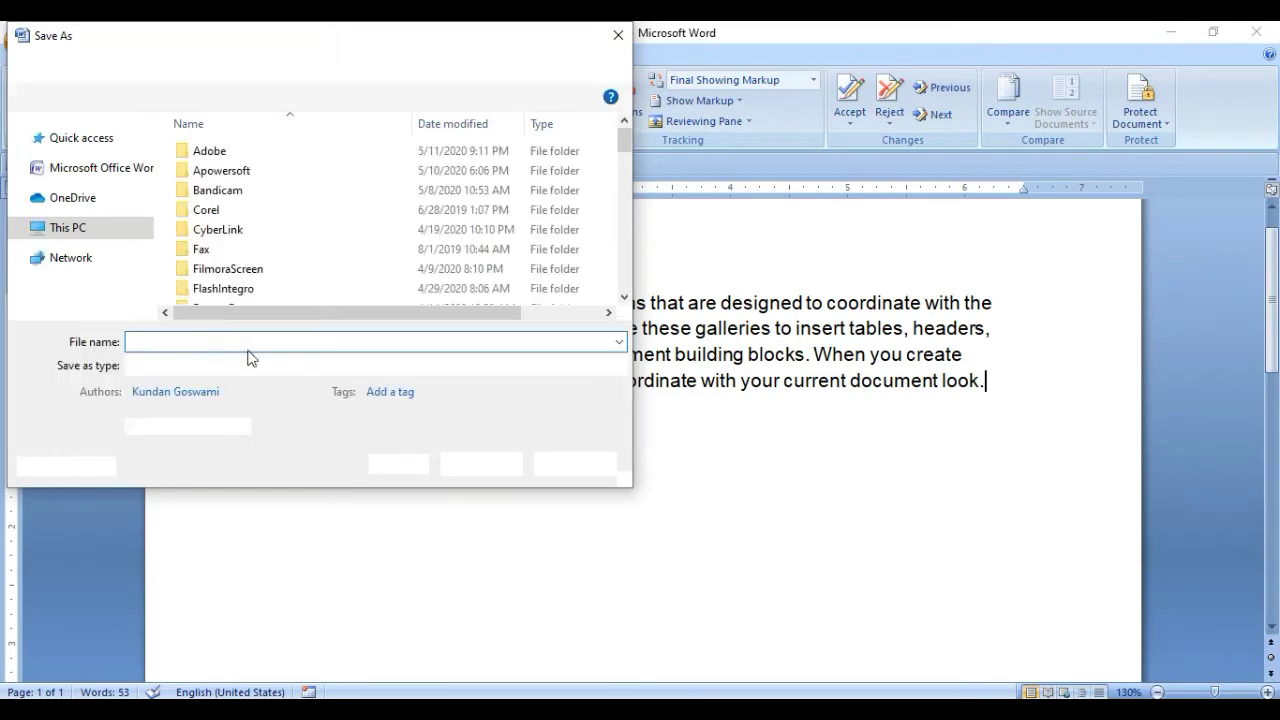
Name the document 'File 1' and save it in the Desktop folder under This PC.
key("BackSpace")
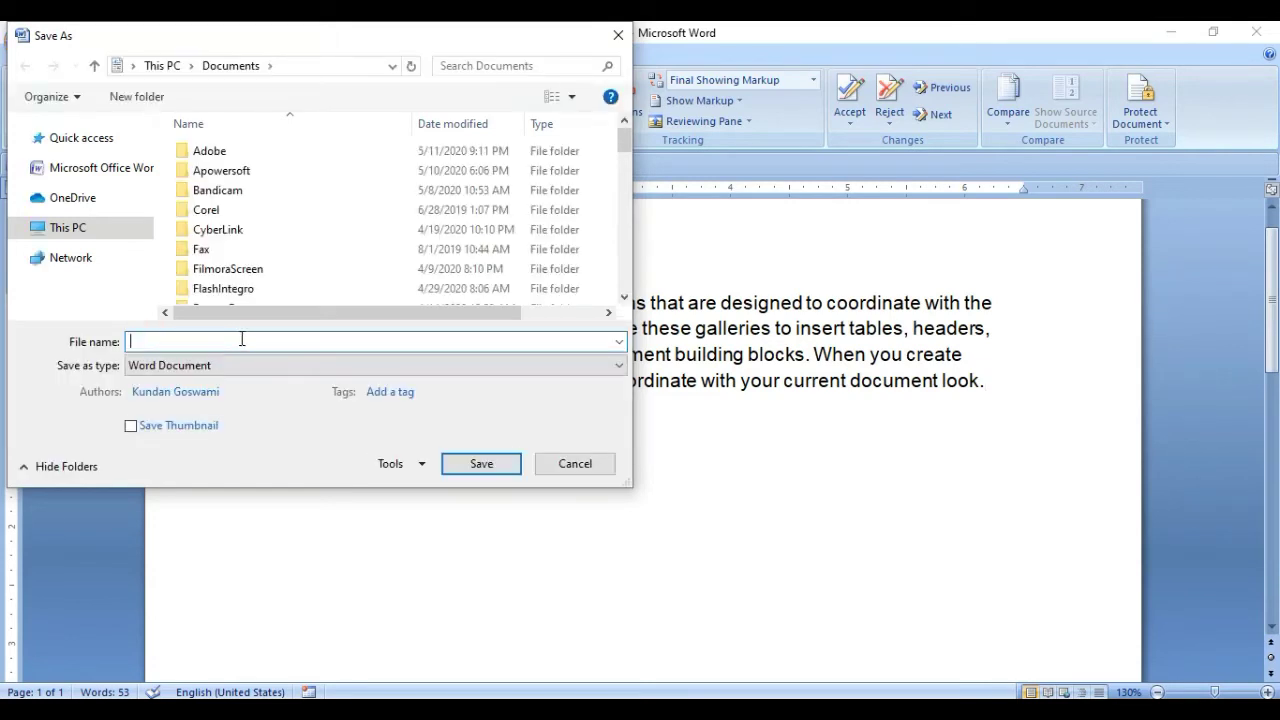
type("File 1")
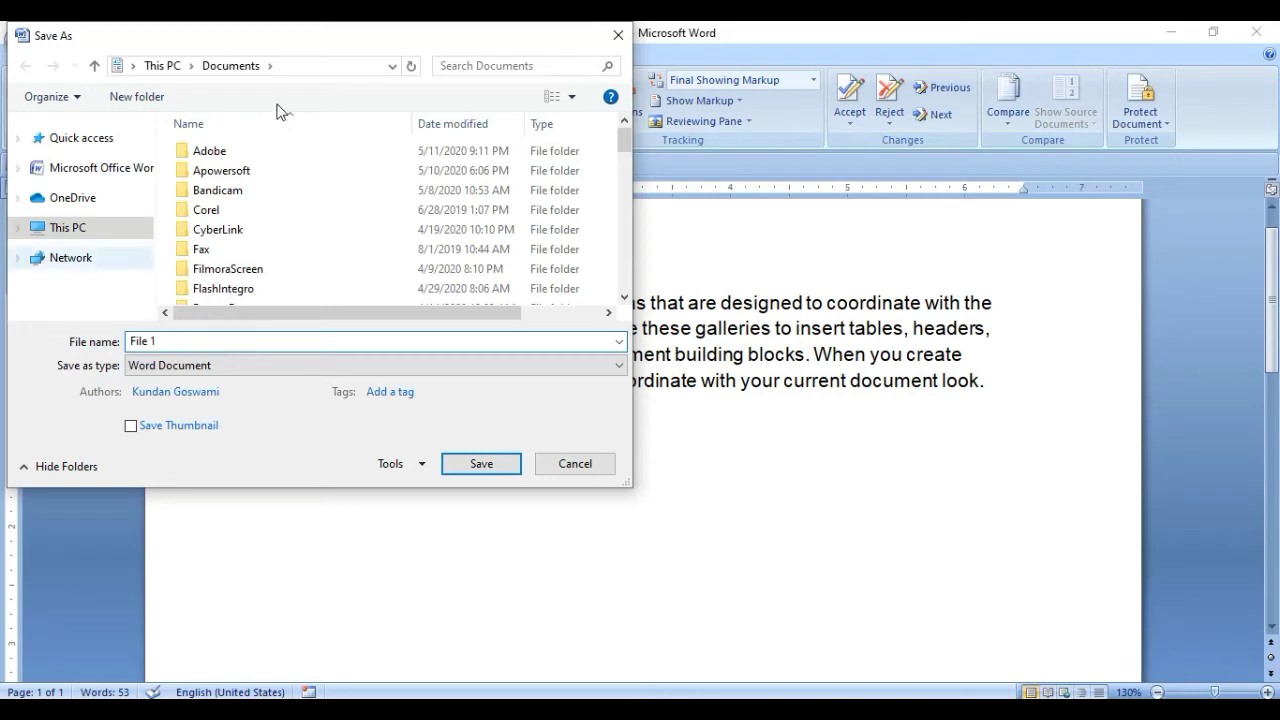
left_click(97, 230)
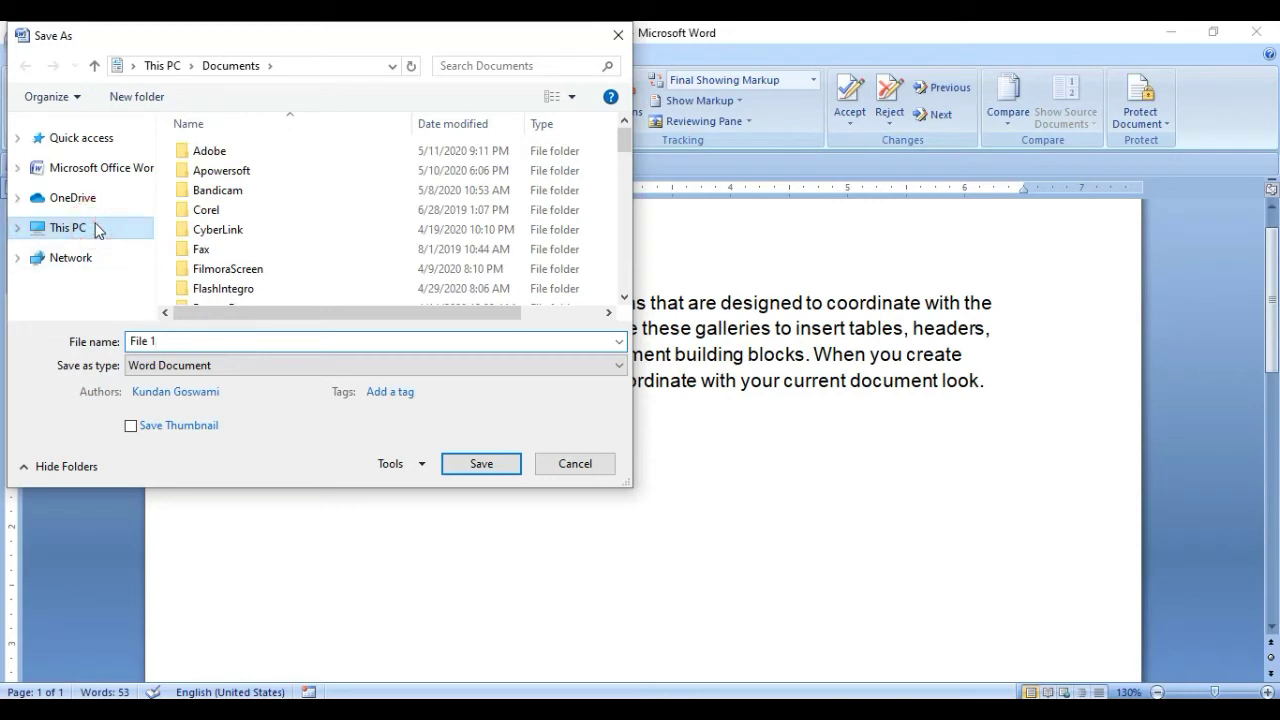
left_click(97, 230)
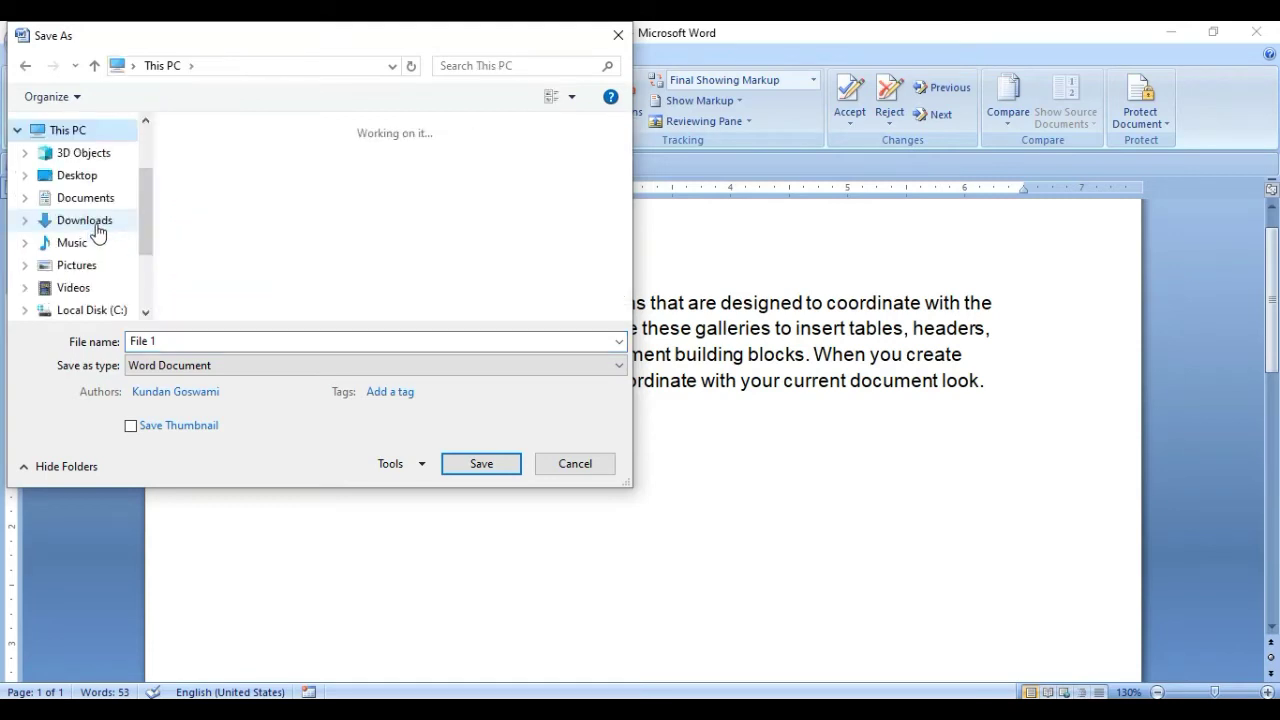
left_click(90, 178)
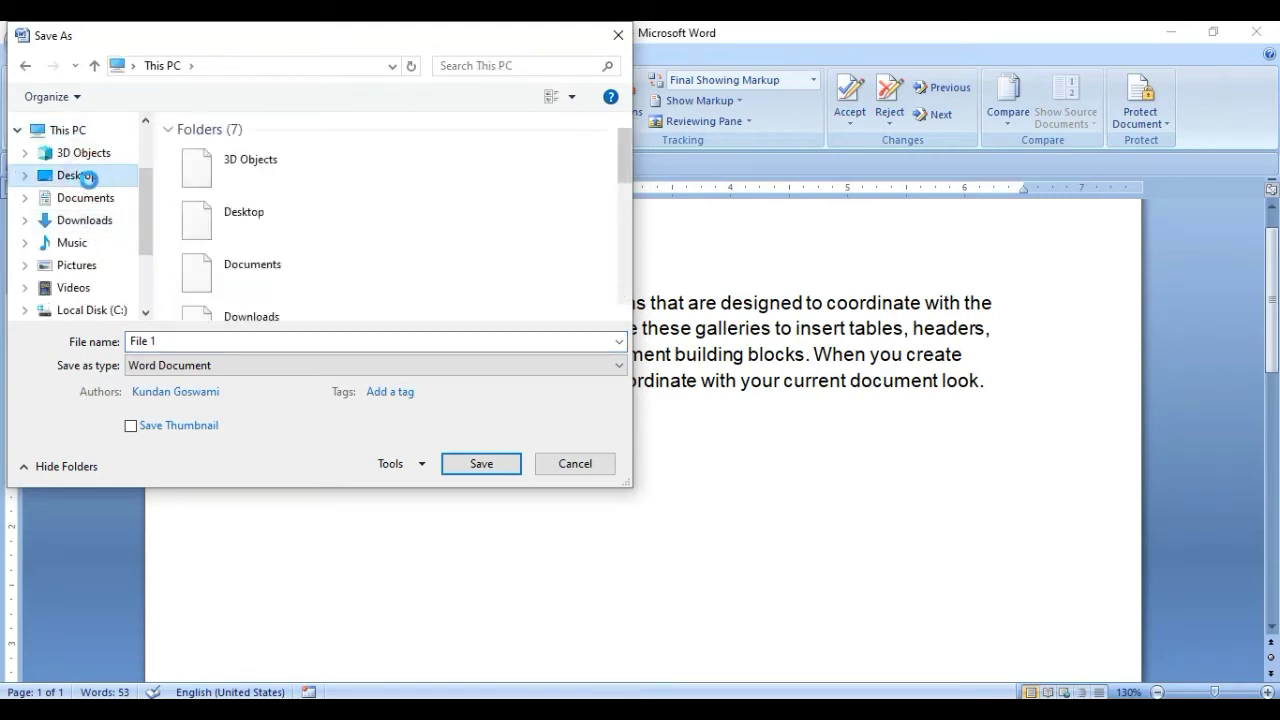
left_click(488, 466)
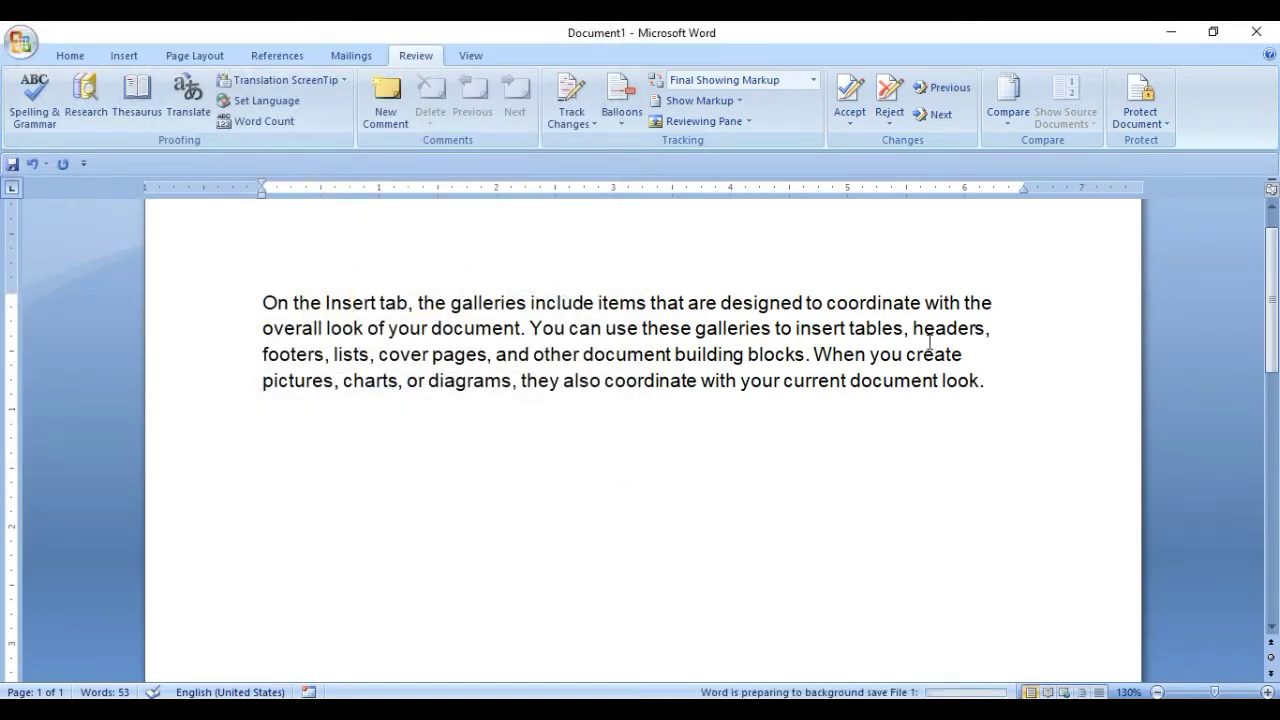
left_click(983, 389)
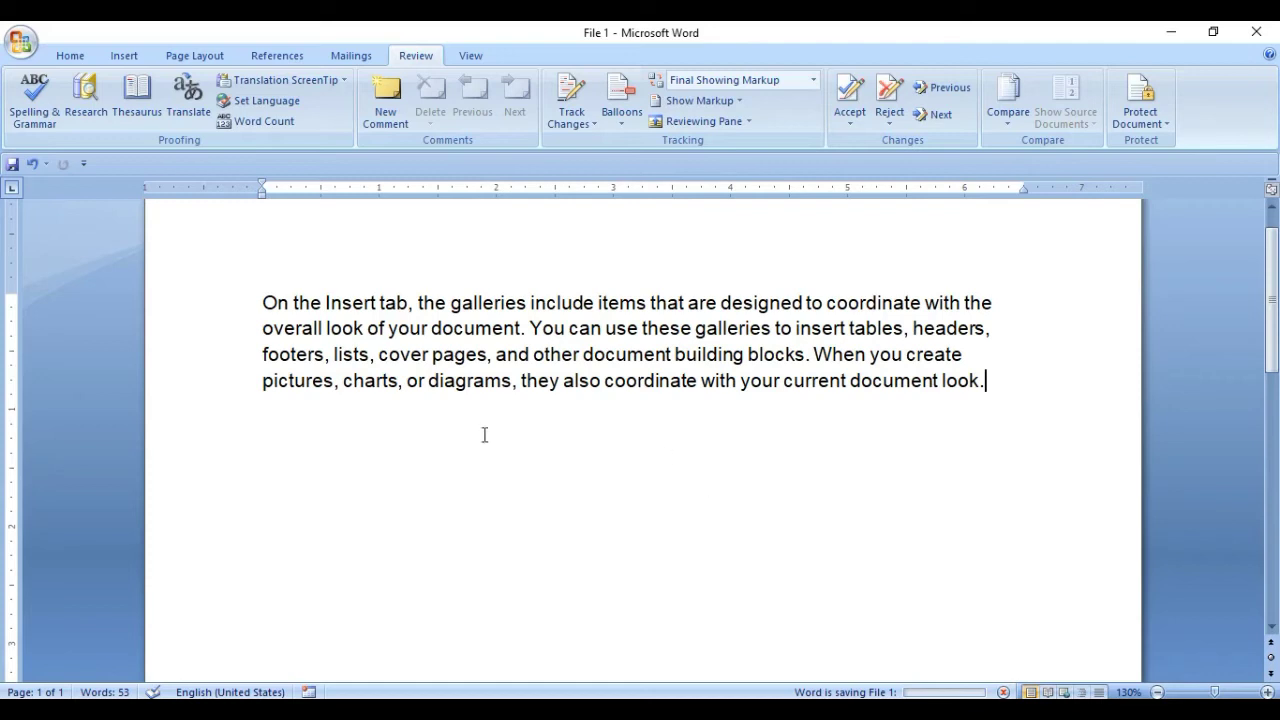
Replace the paragraph with two generated sample paragraphs using =rand(2).
key("Return")
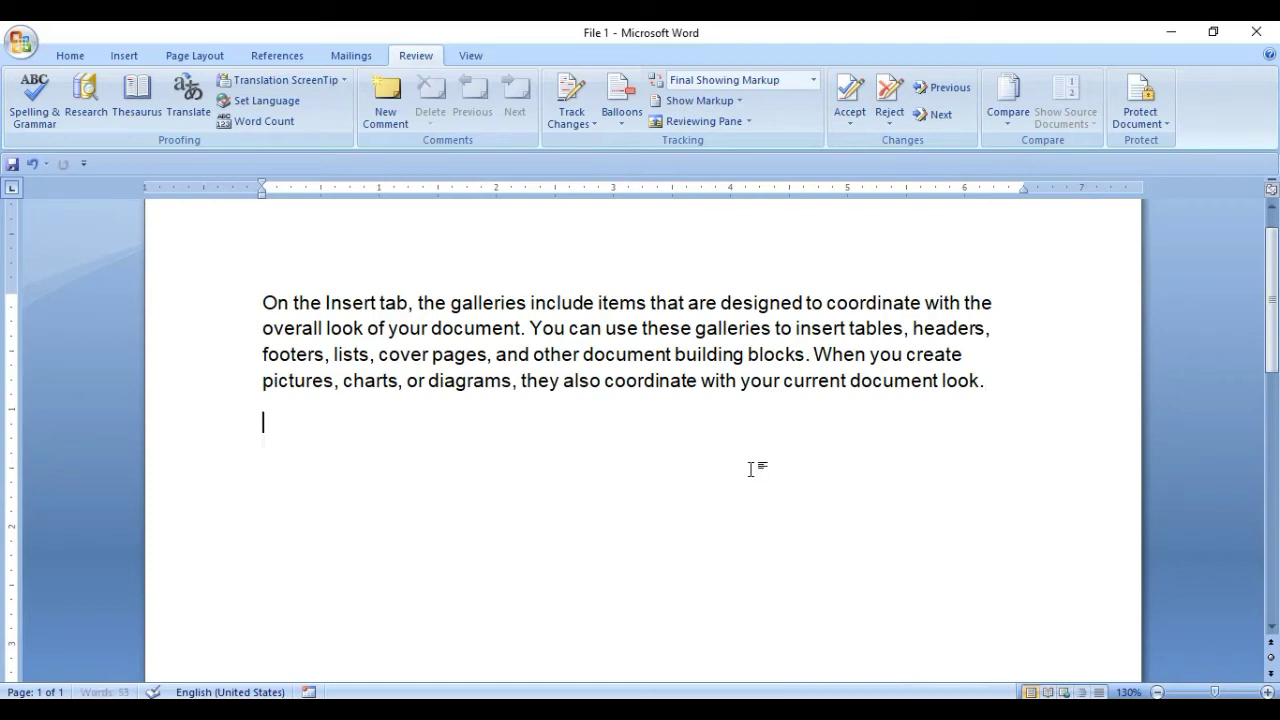
type("=")
key("ctrl+a")
key("Delete")
type("=r")
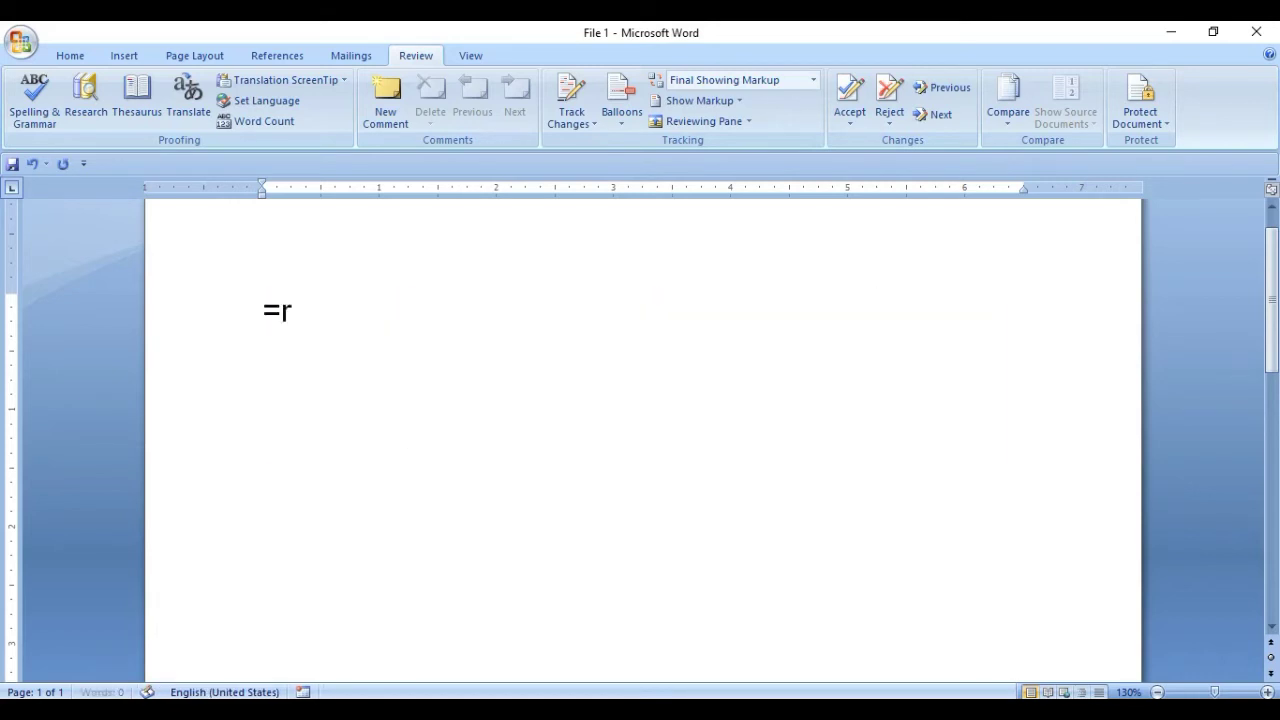
type("and(2)")
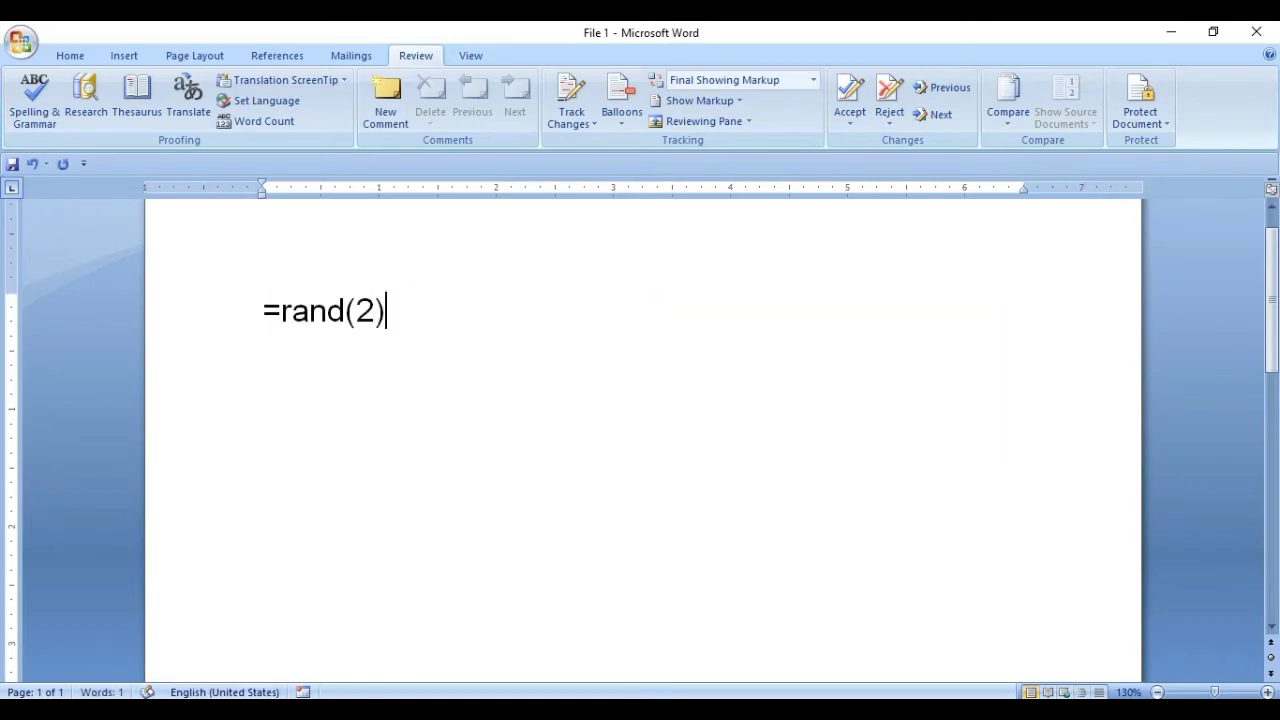
key("Return")
Shrink the font of all the sample text by two sizes.
key("ctrl+a")
key("ctrl+shift+comma")
key("ctrl+shift+comma")
key("ctrl+shift+comma")
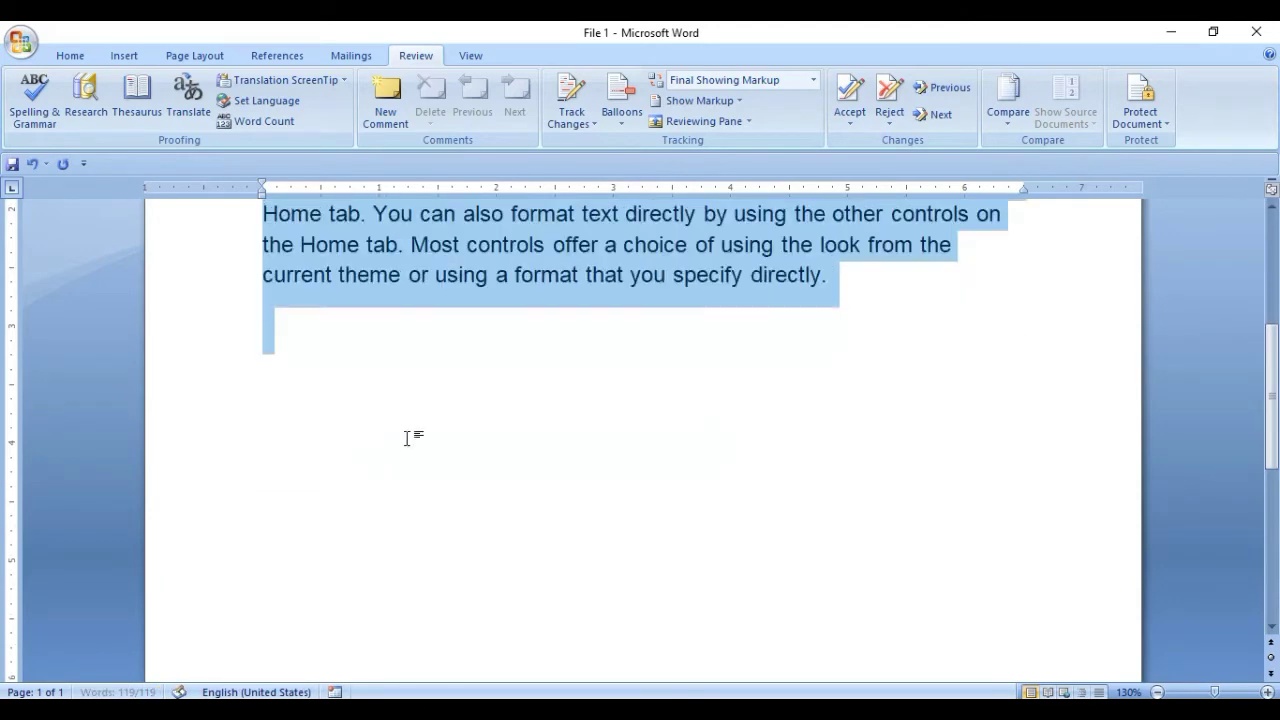
scroll(1272, 400, "up", 5)
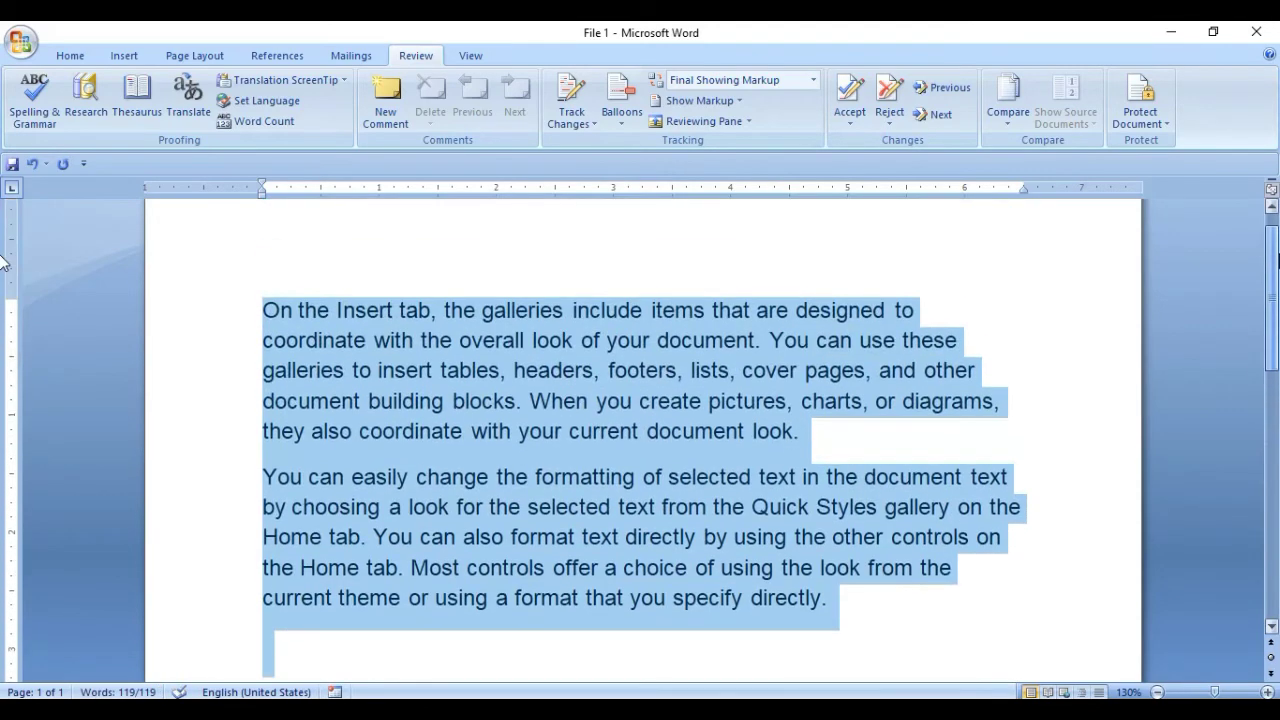
key("ctrl+shift+comma")
key("ctrl+shift+comma")
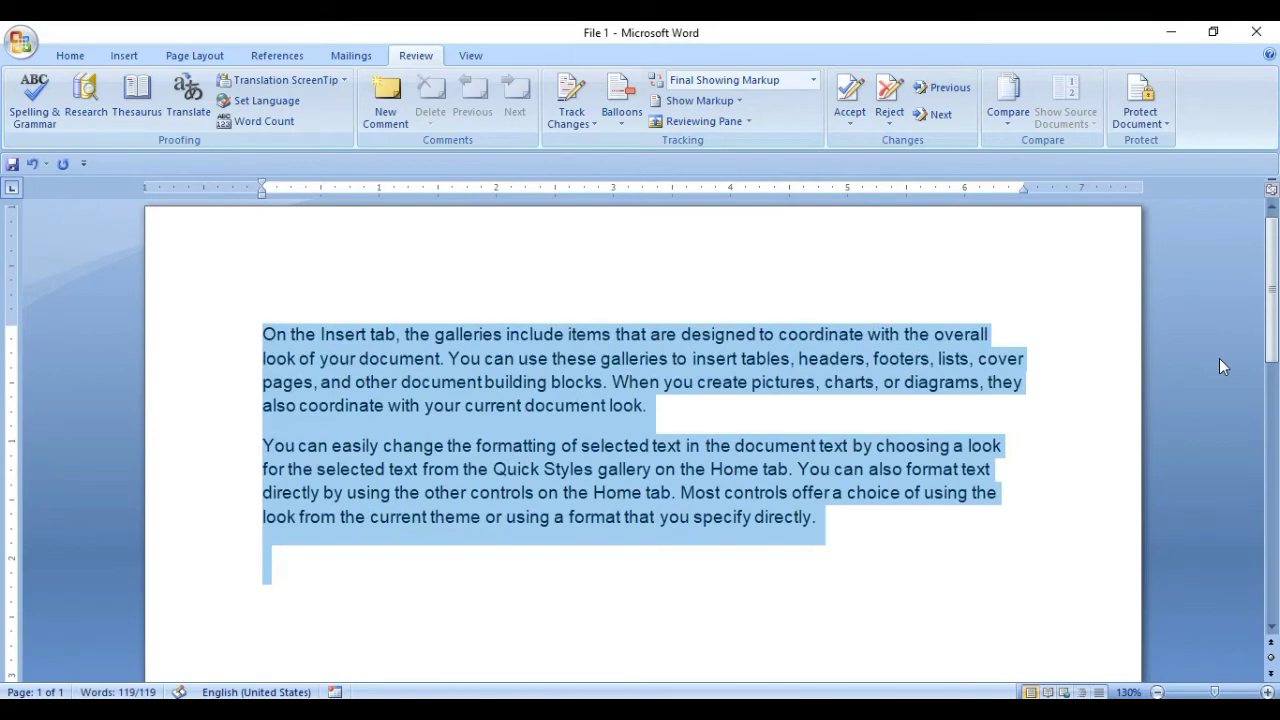
left_click(433, 338)
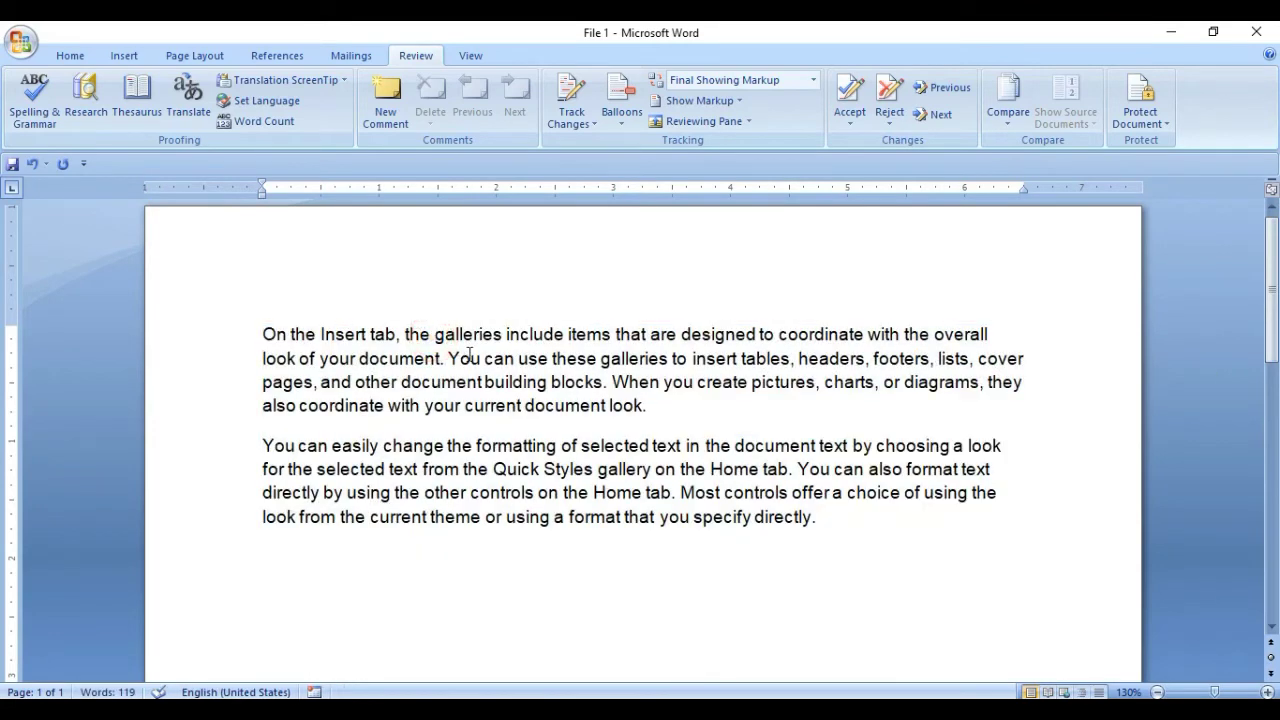
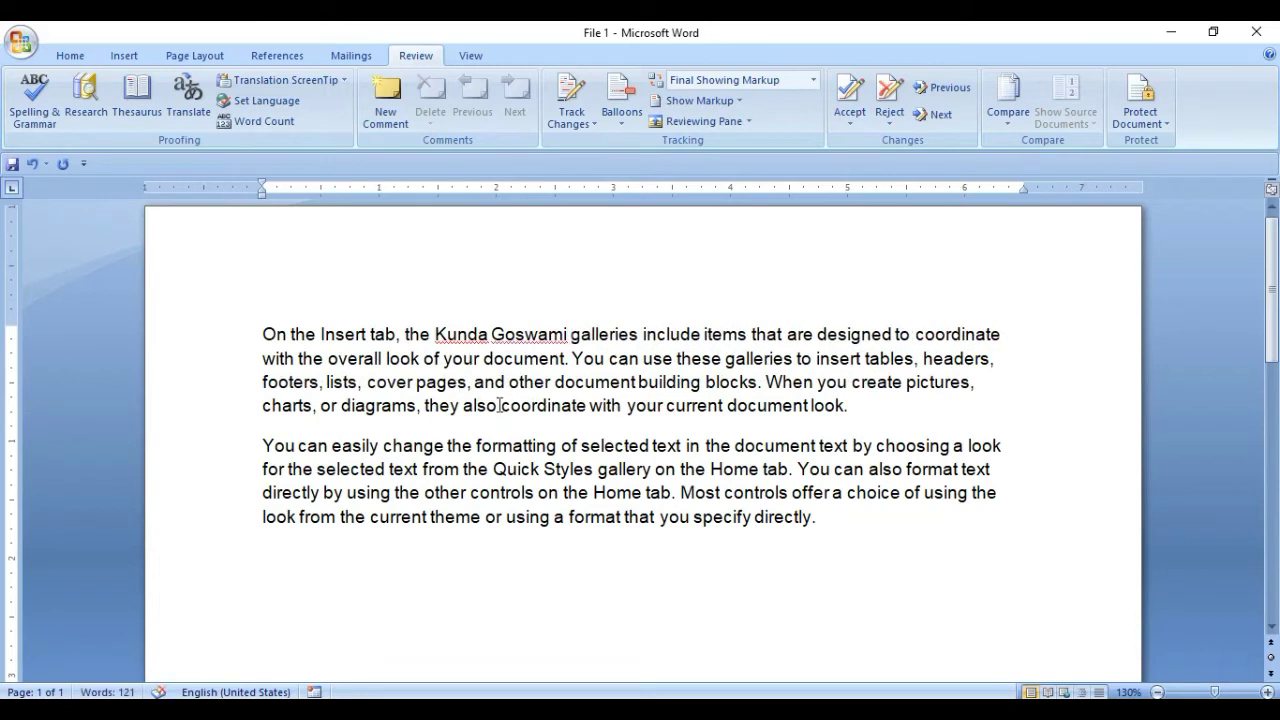
Insert a person's name before 'galleries' and 'Small Talk Institute' after 'change'.
left_click(446, 446)
type("Small ")
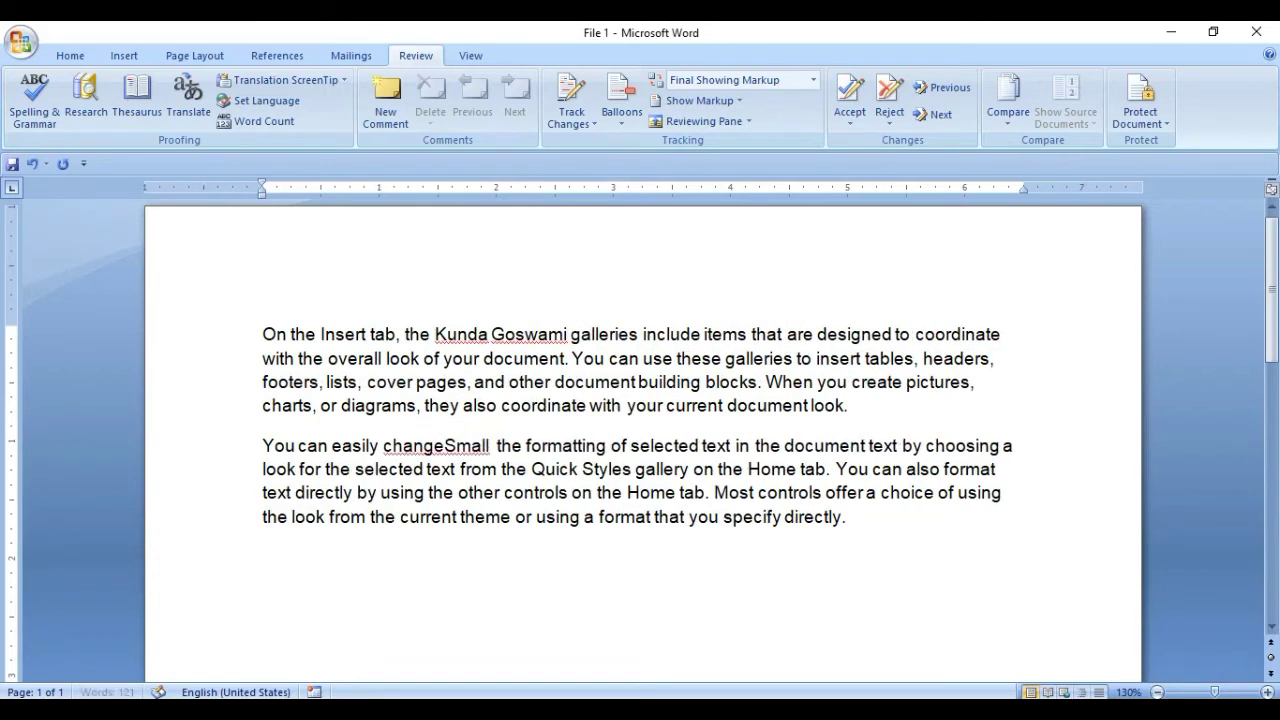
type("Talk Im")
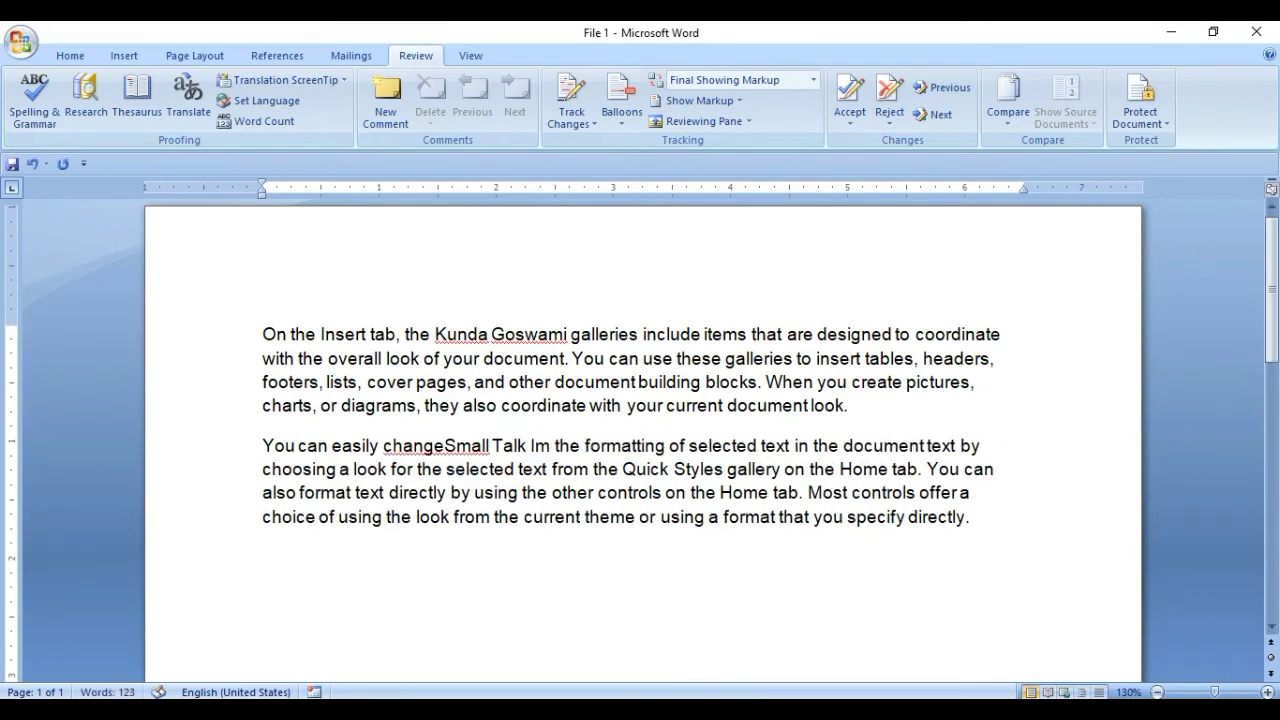
key("BackSpace")
type("nstitute")
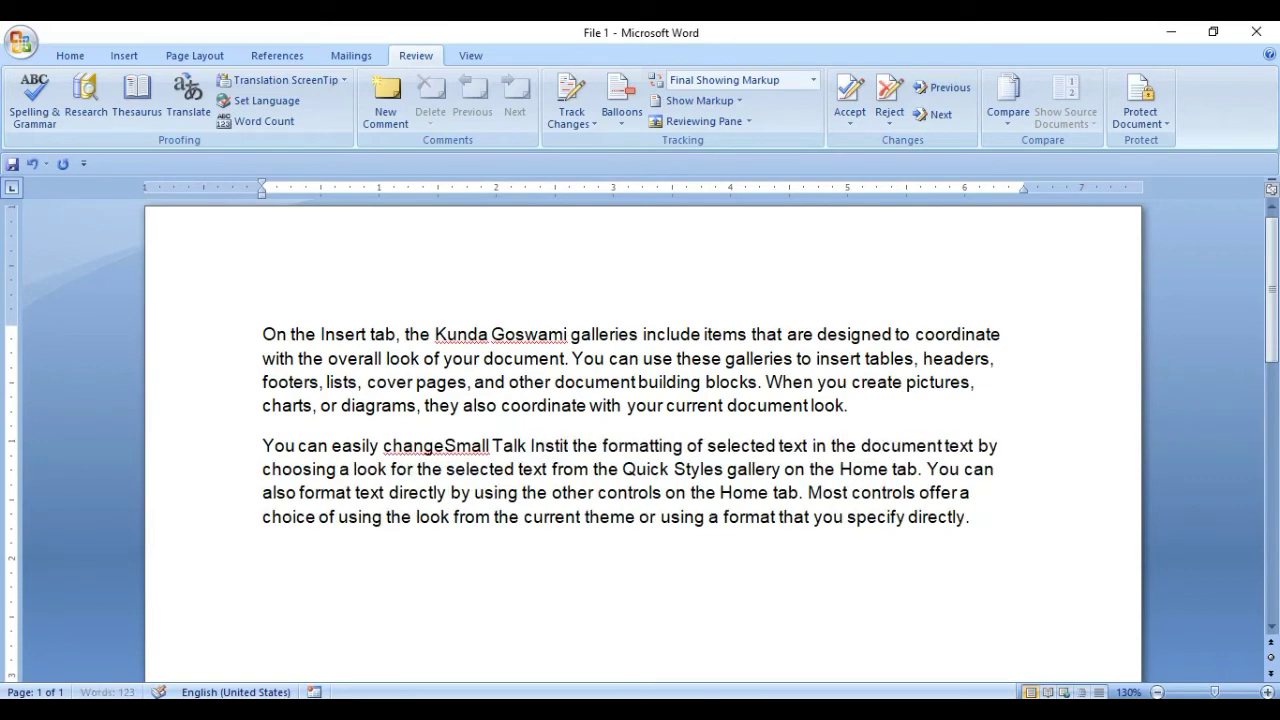
Enlarge the font of 'Small Talk Institute' and of the inserted name.
left_click(446, 446)
left_click_drag(448, 447, 598, 450)
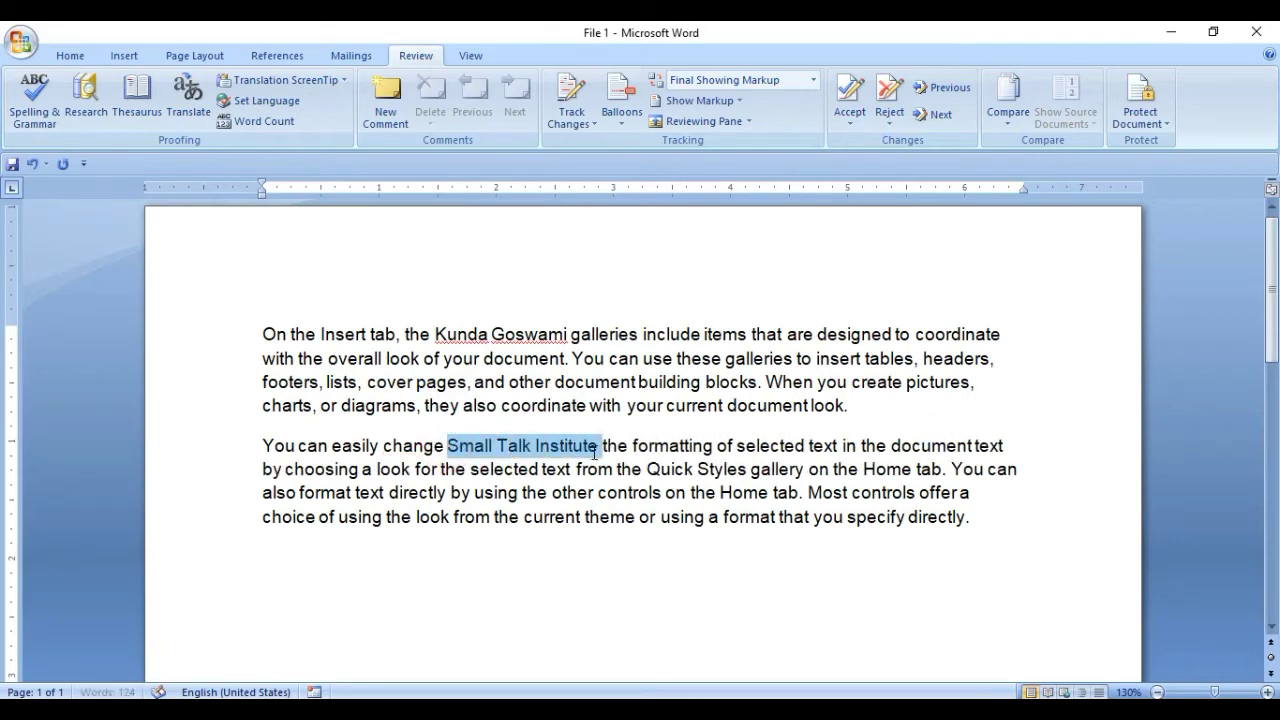
key("ctrl+shift+period")
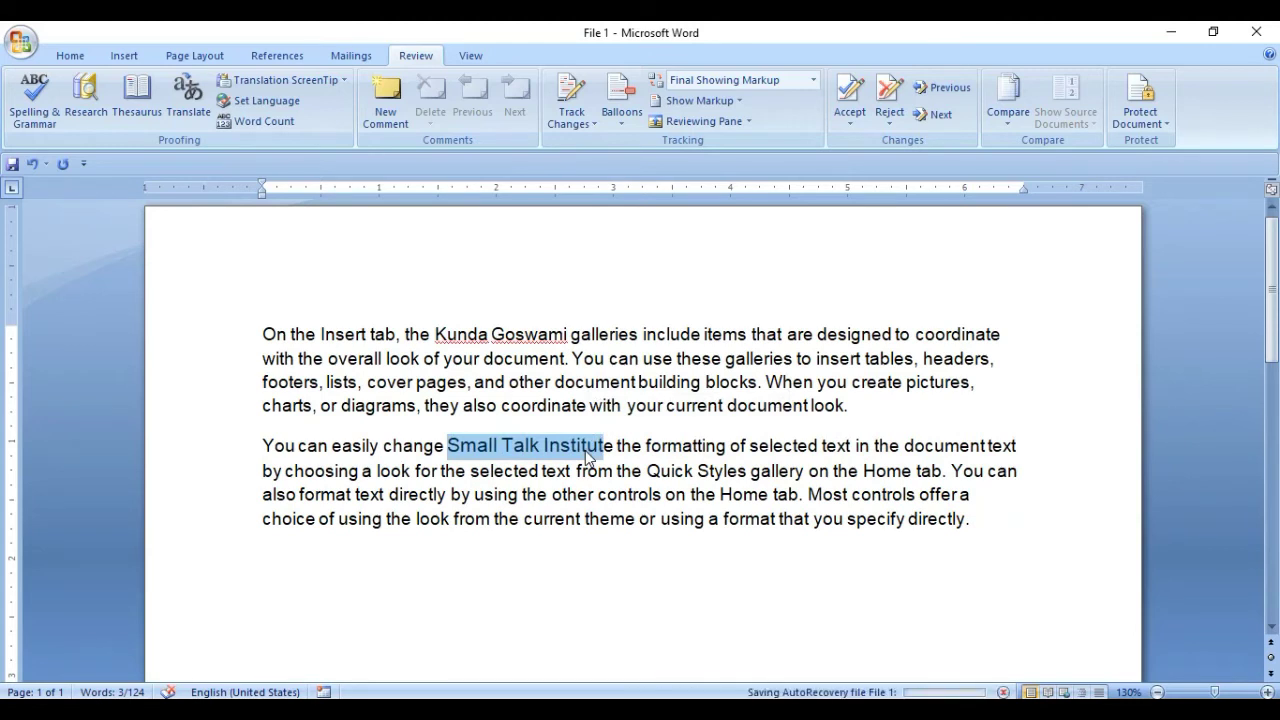
key("ctrl+z")
key("ctrl+y")
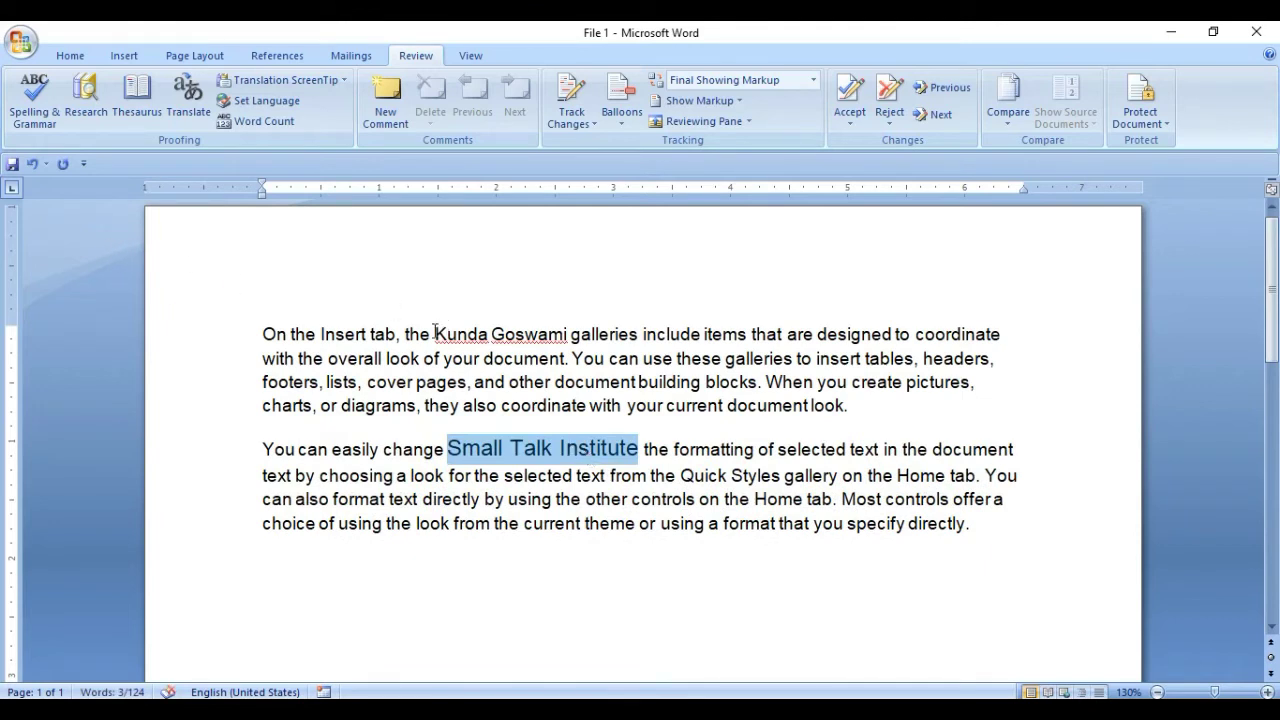
left_click_drag(435, 334, 532, 336)
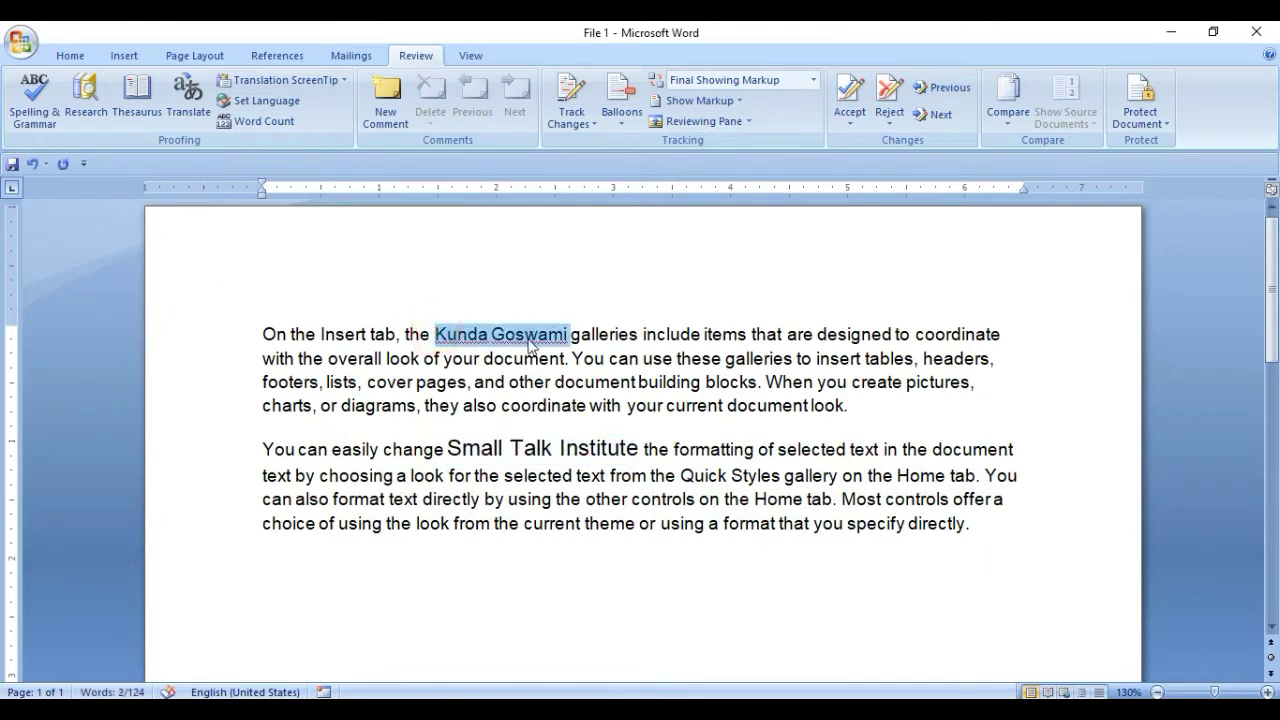
key("ctrl+y")
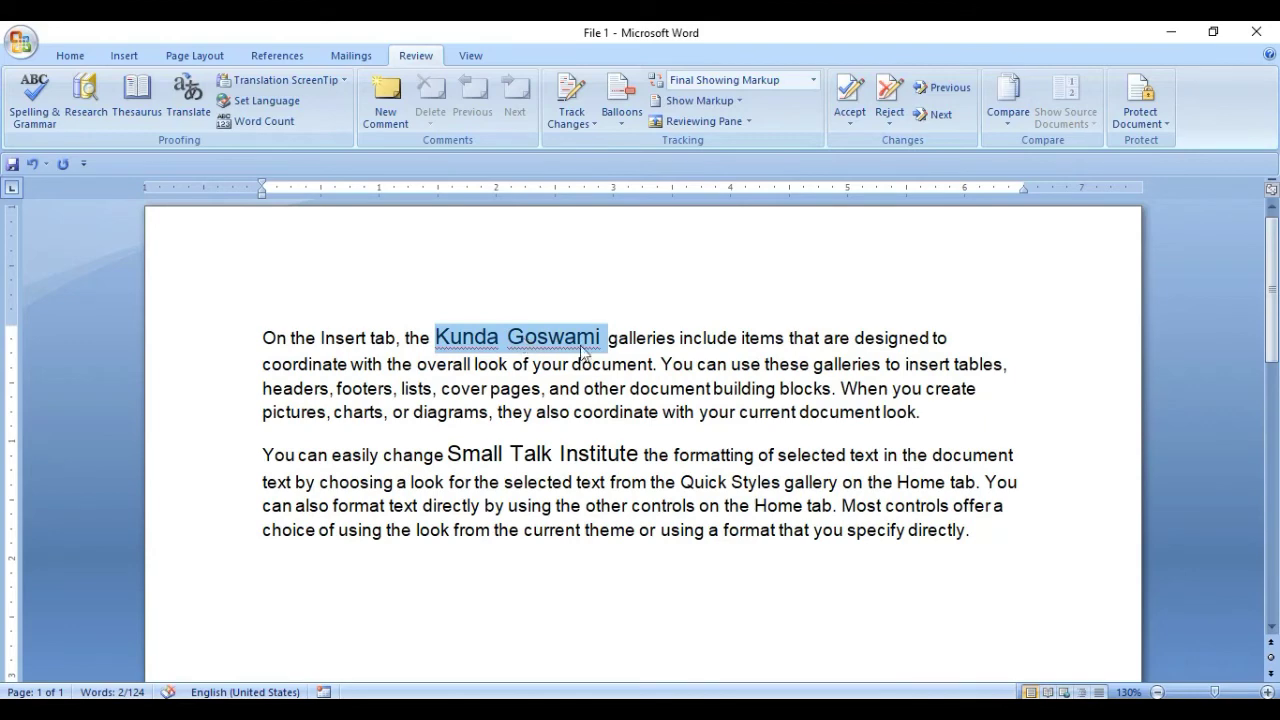
left_click(612, 347)
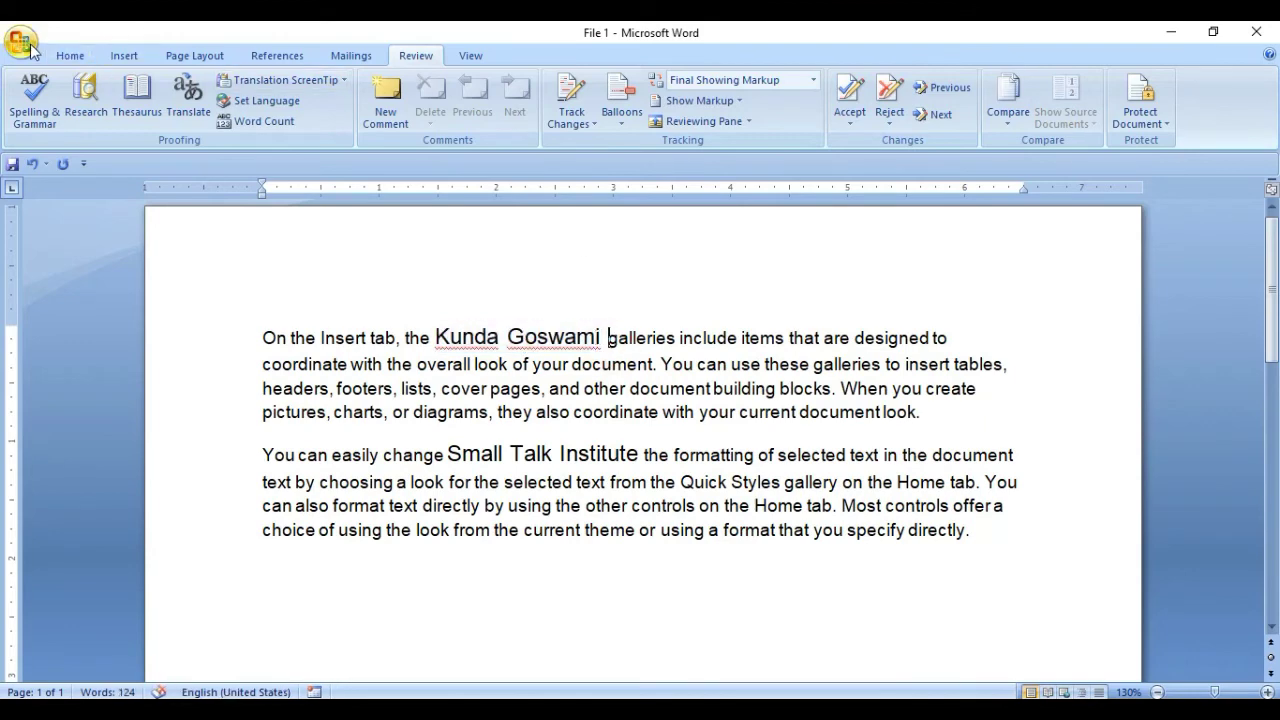
Save the edited text as 'File 2' on the Desktop and open a new blank document.
left_click(20, 41)
left_click(63, 210)
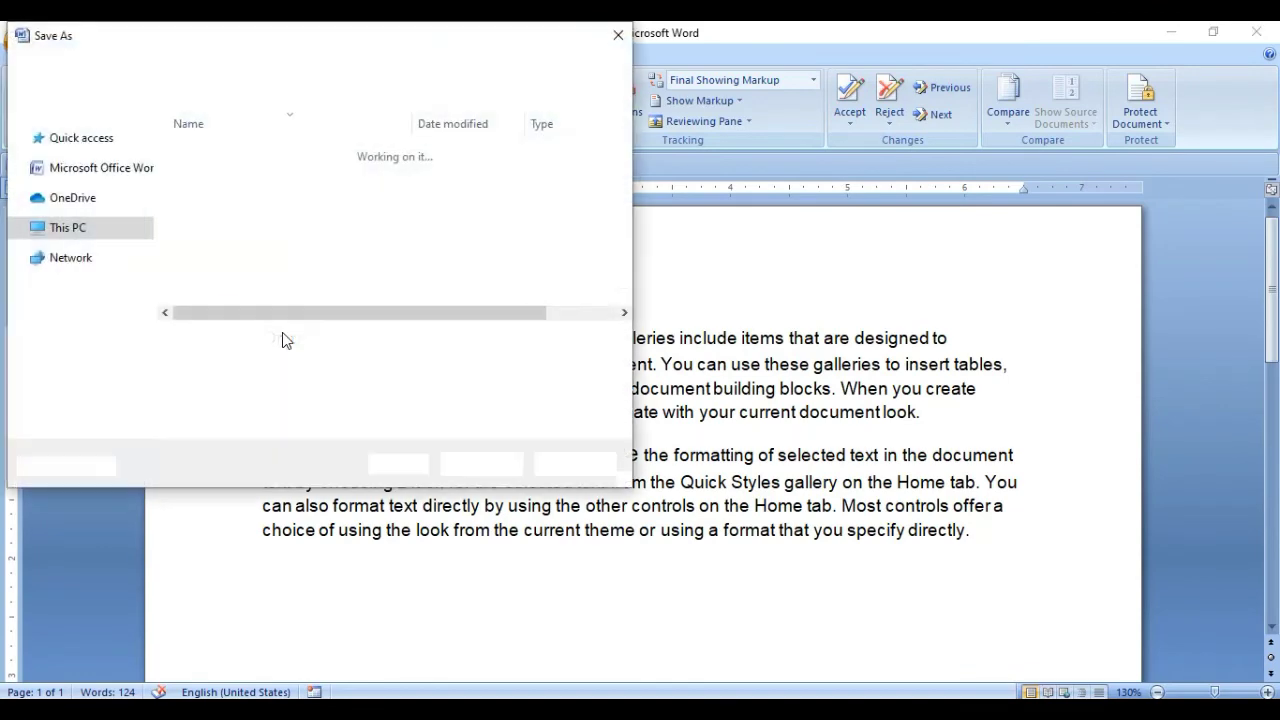
left_click(243, 341)
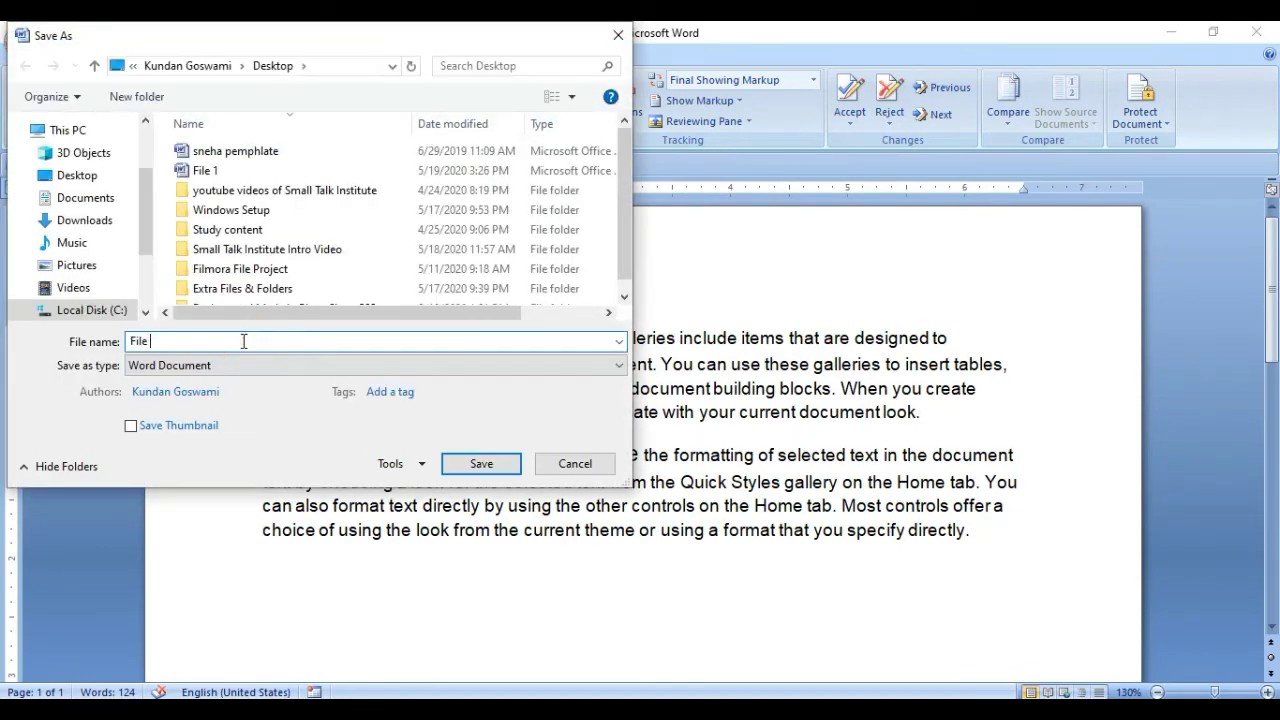
left_click(476, 458)
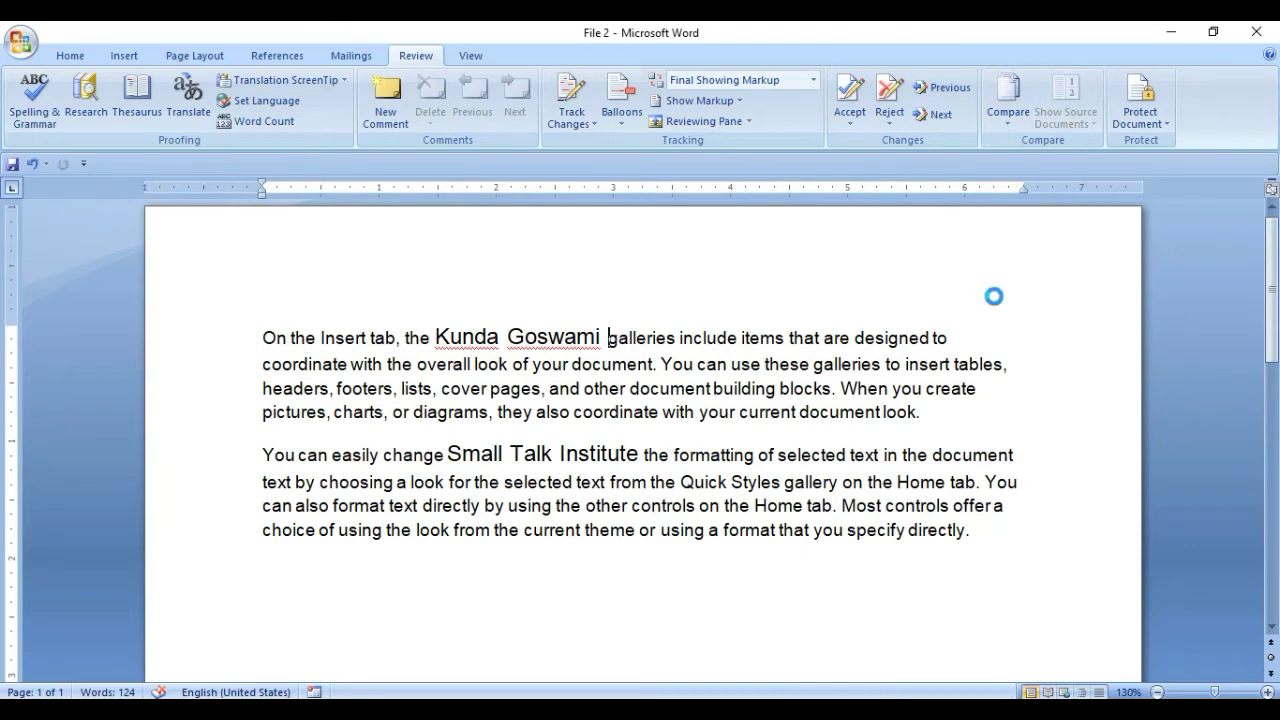
key("ctrl+n")
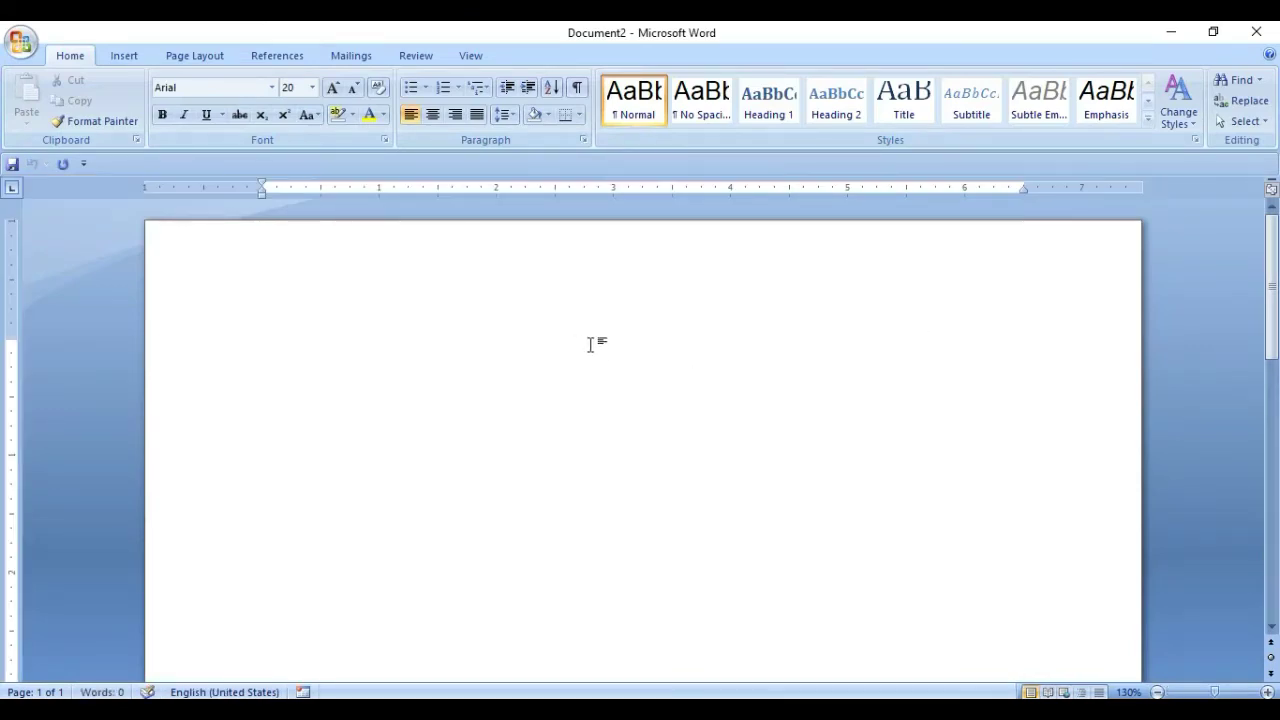
Close File 2 and maximize the blank document window.
left_click(1211, 33)
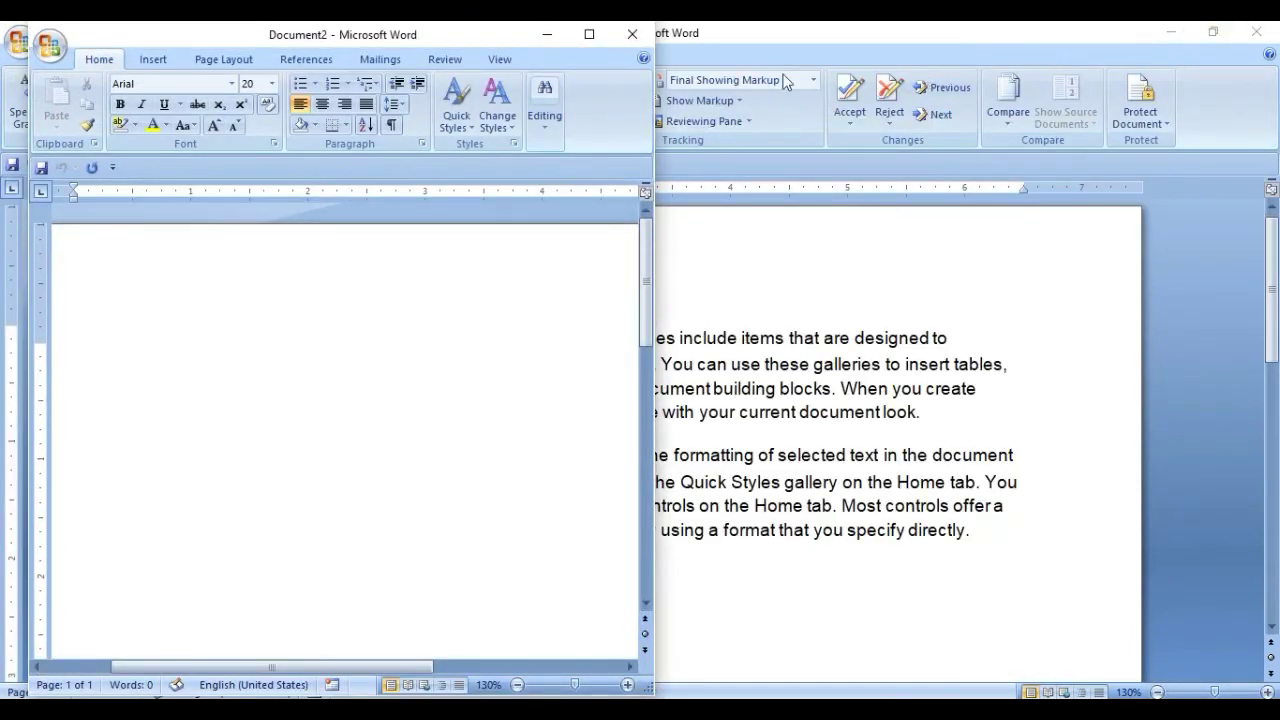
left_click(1257, 36)
left_click(1257, 36)
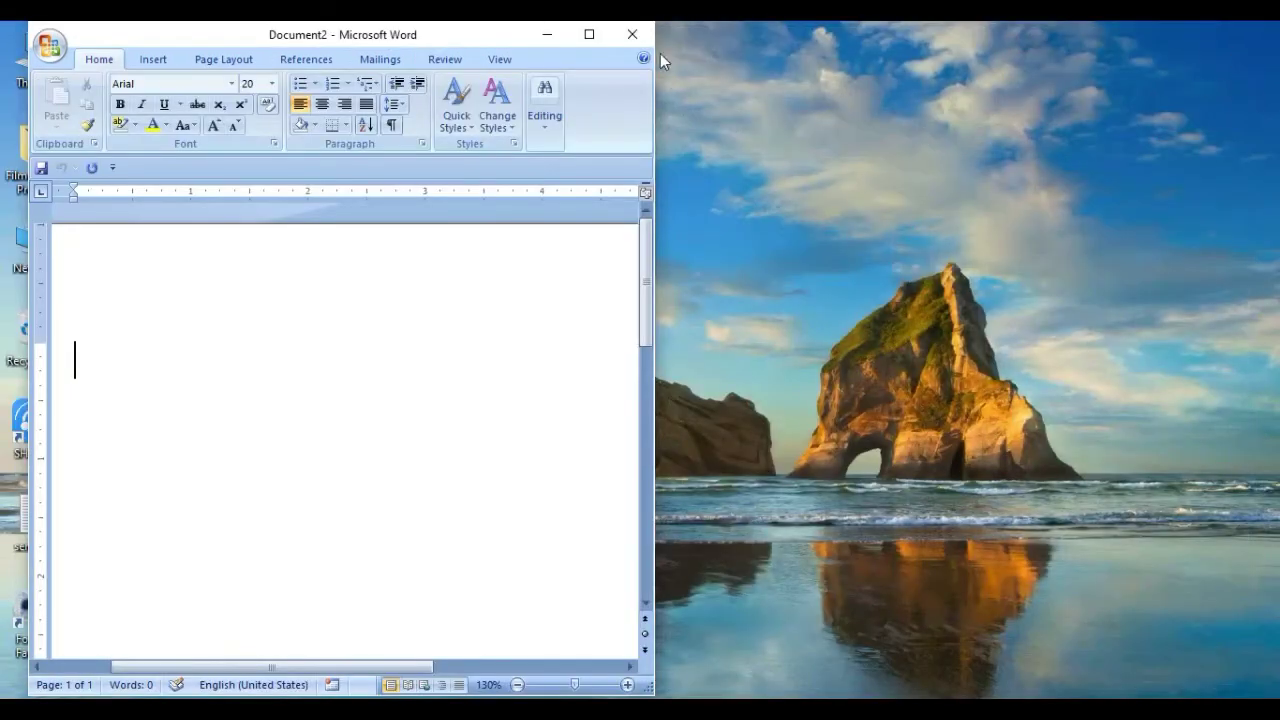
left_click(595, 38)
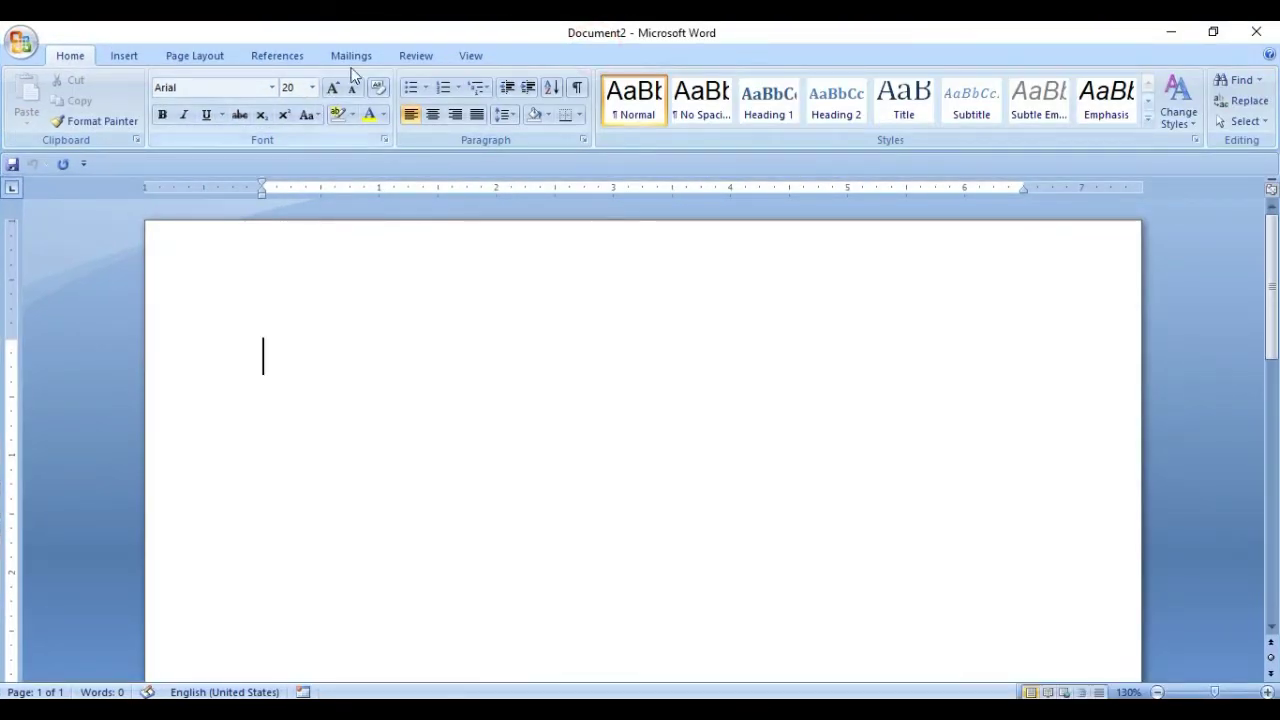
Start Review > Compare and choose File 1 as the original document.
left_click(413, 58)
left_click(1022, 116)
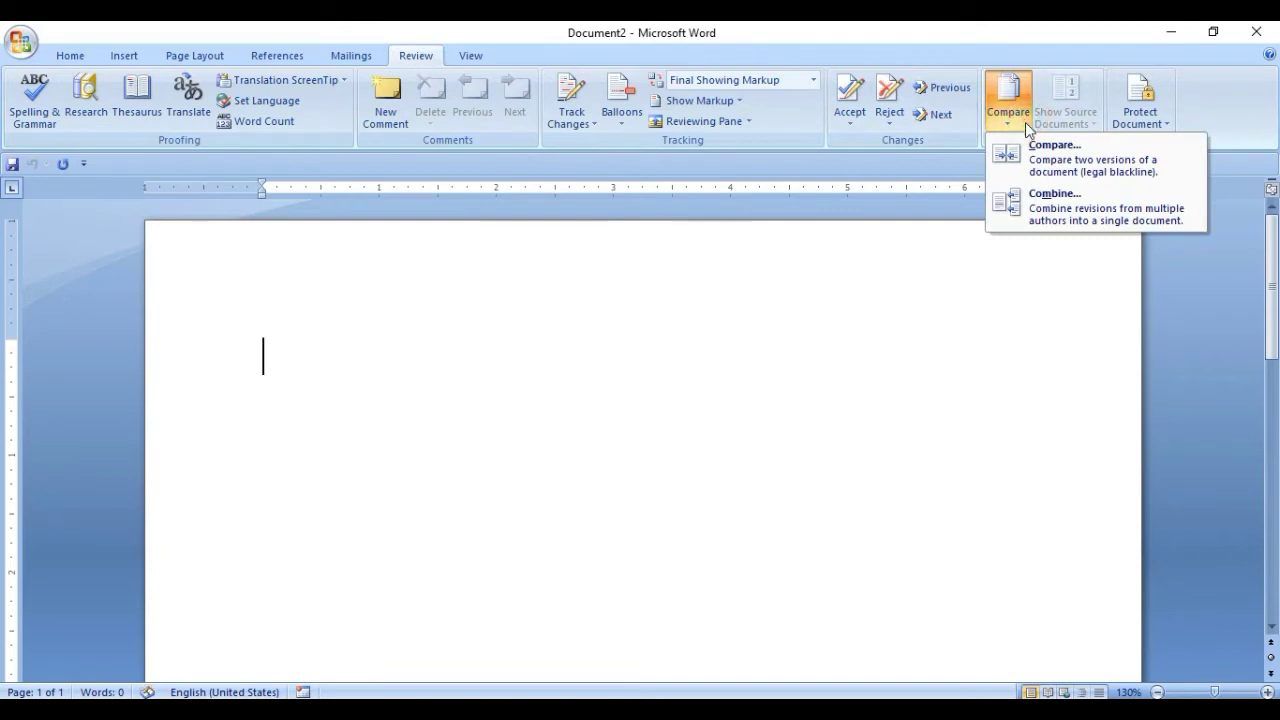
left_click(1060, 168)
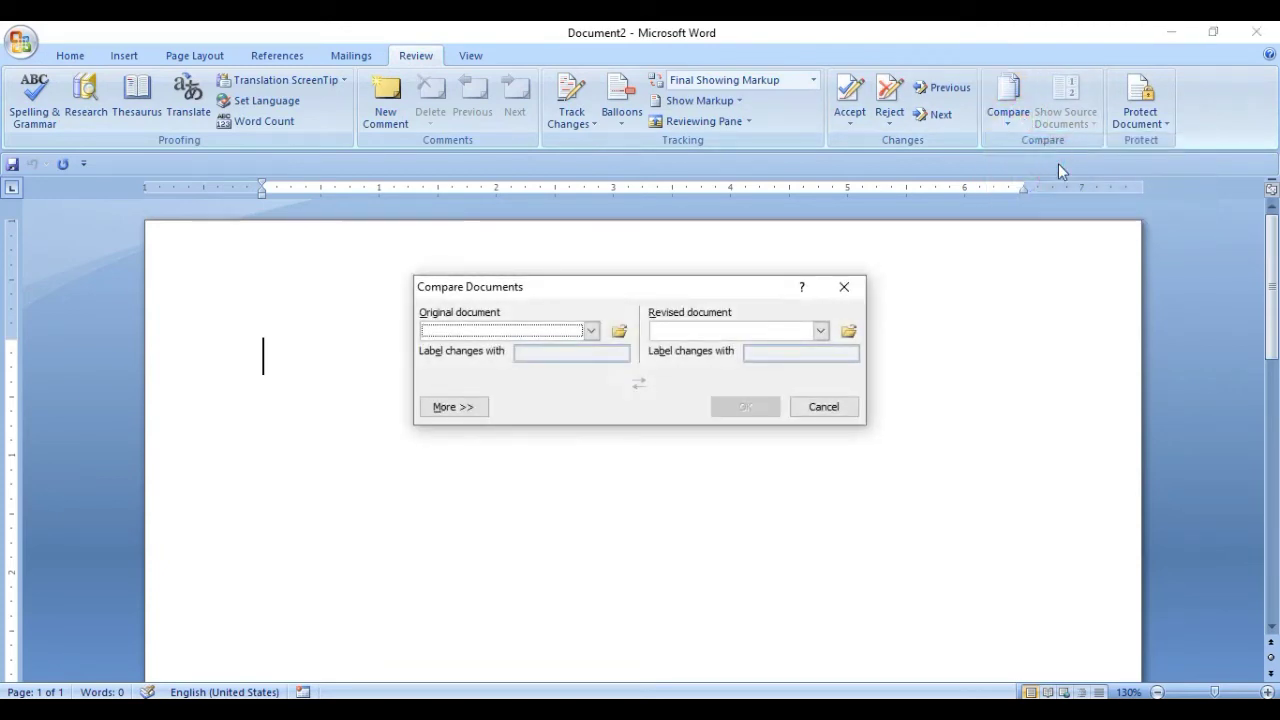
left_click(592, 331)
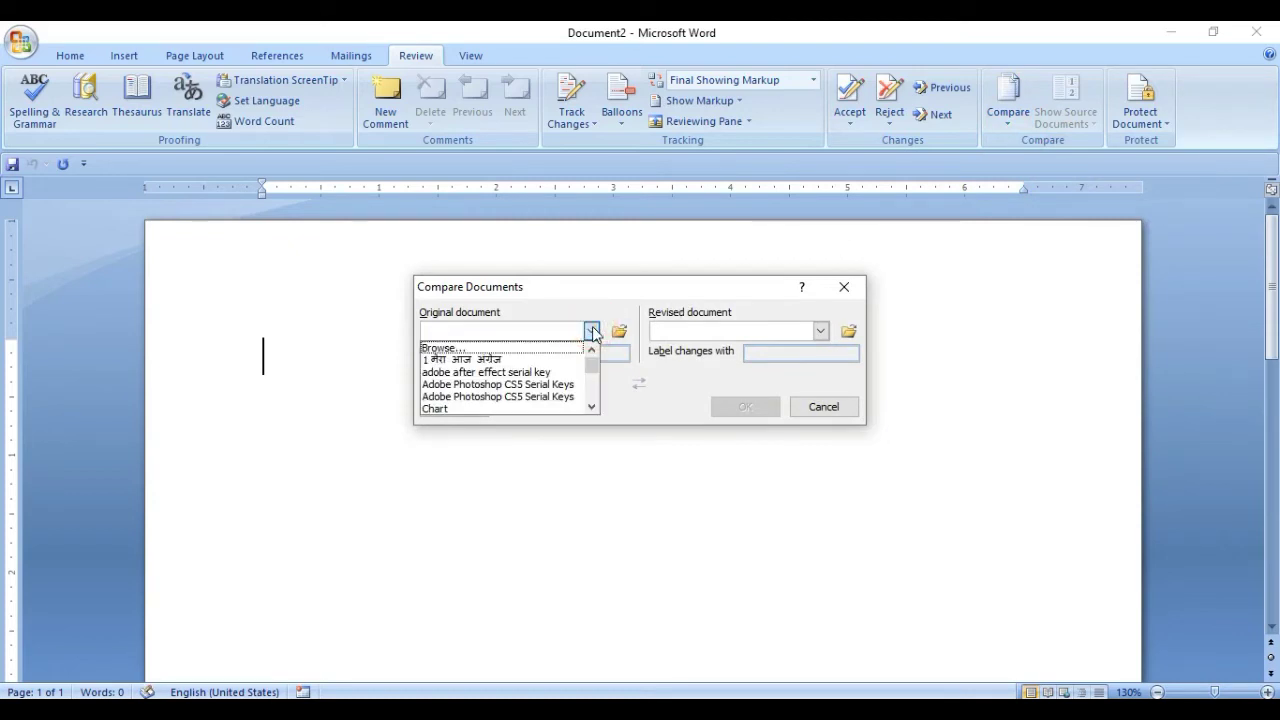
left_click(592, 407)
left_click(592, 407)
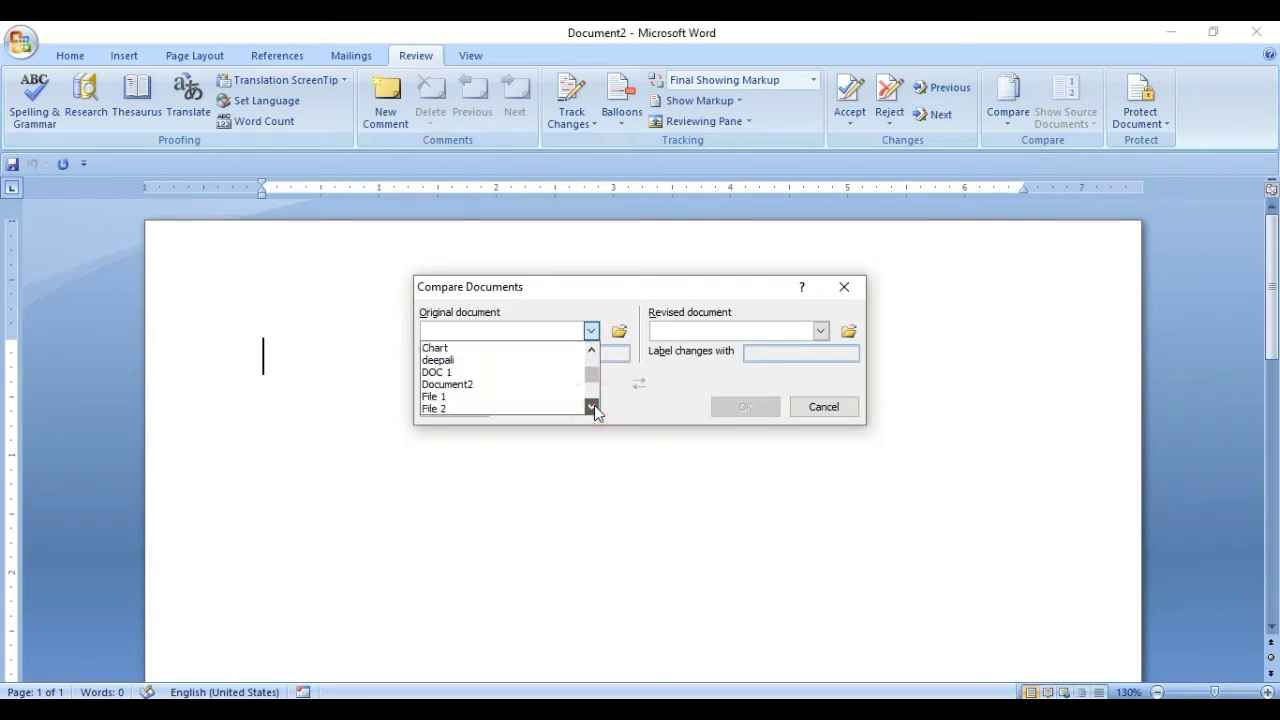
left_click(592, 407)
left_click(592, 349)
left_click(592, 349)
left_click(592, 349)
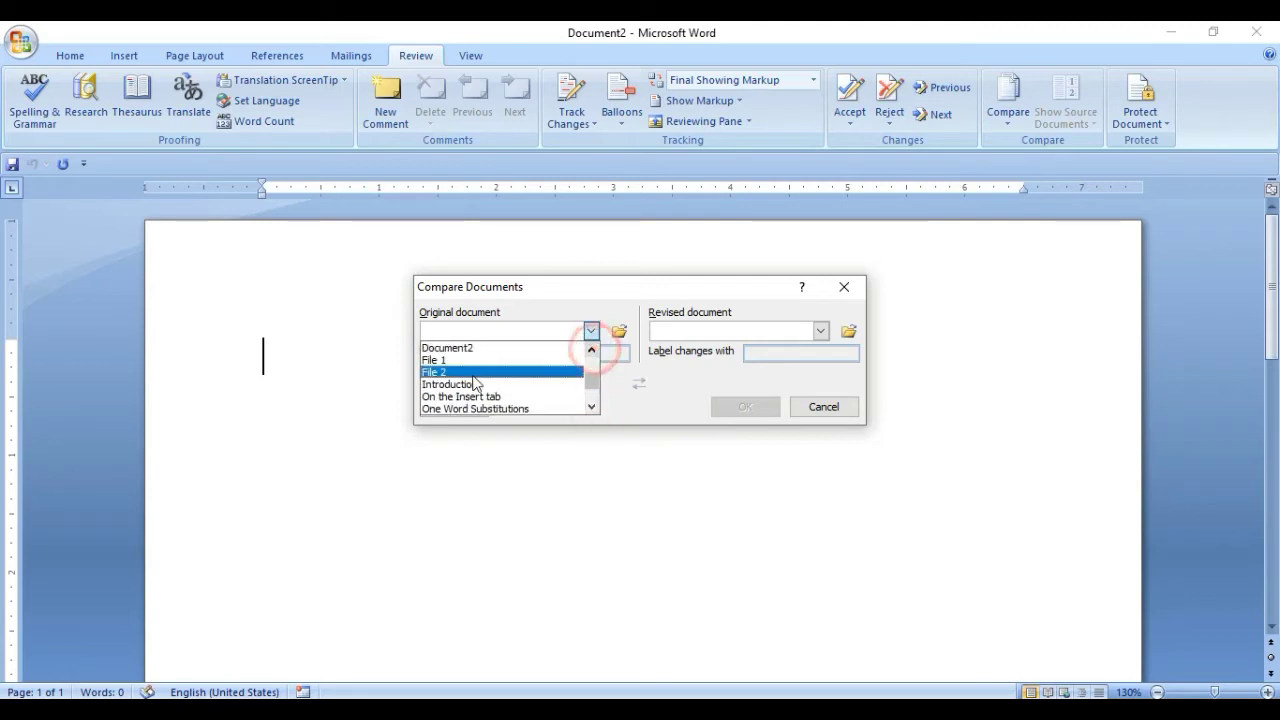
left_click(479, 362)
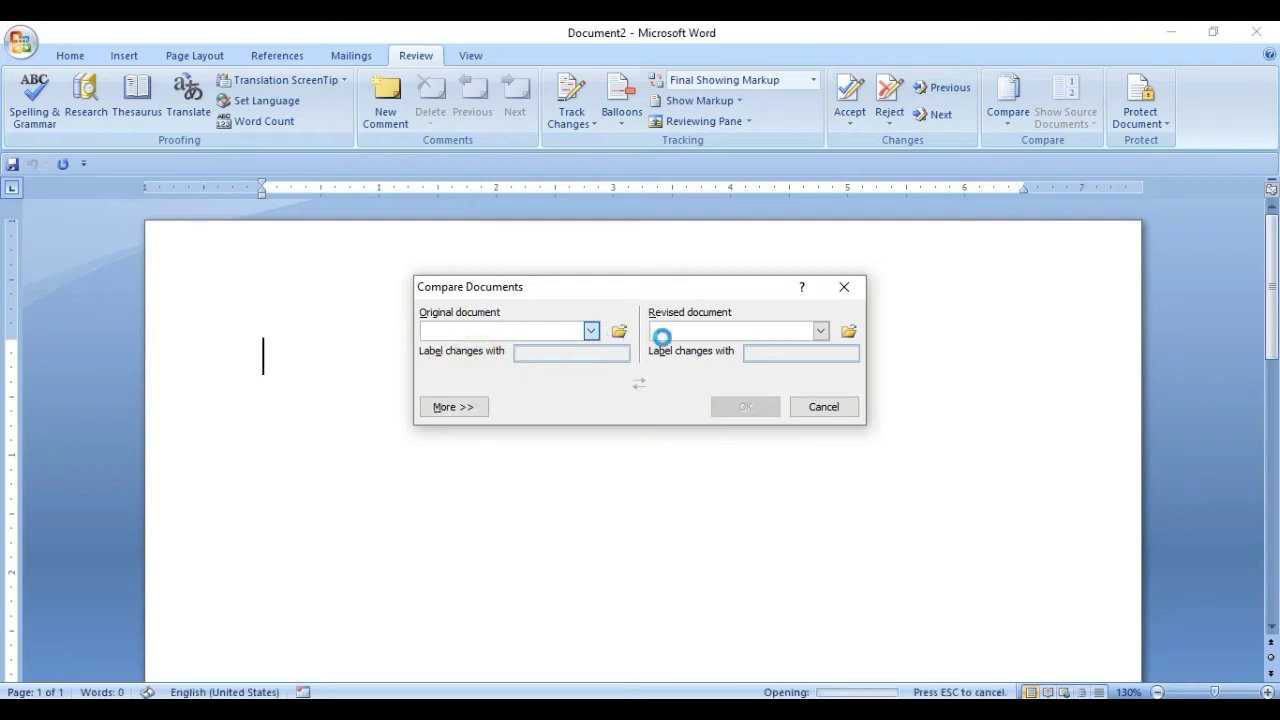
Choose File 2 as the revised document and run the comparison.
left_click(820, 331)
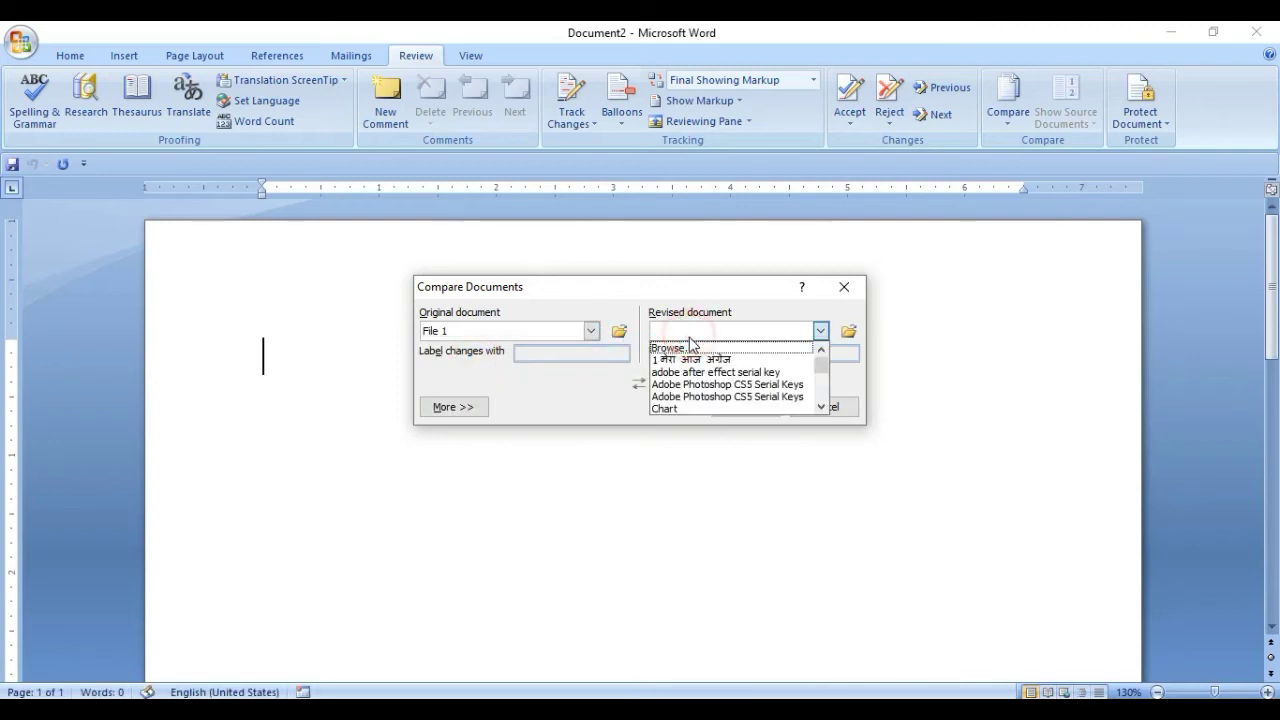
left_click(821, 407)
left_click(821, 408)
left_click(821, 408)
left_click(821, 408)
left_click(821, 408)
left_click(821, 408)
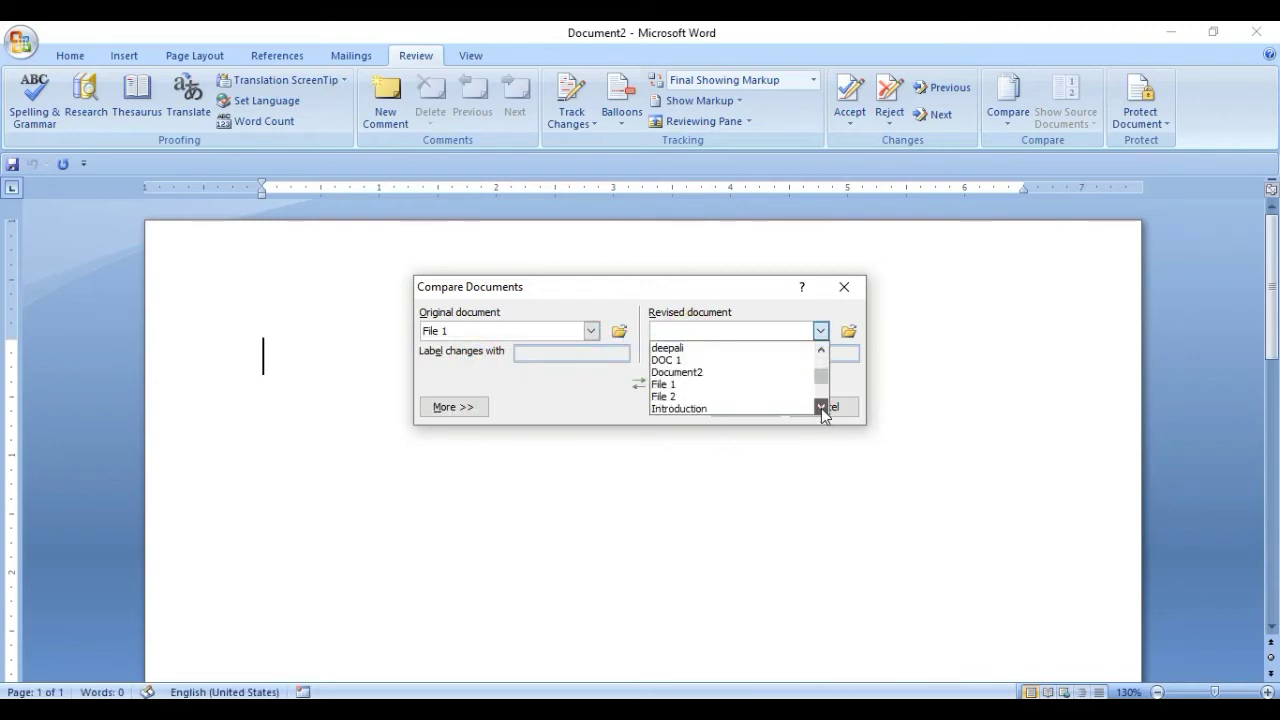
left_click(737, 397)
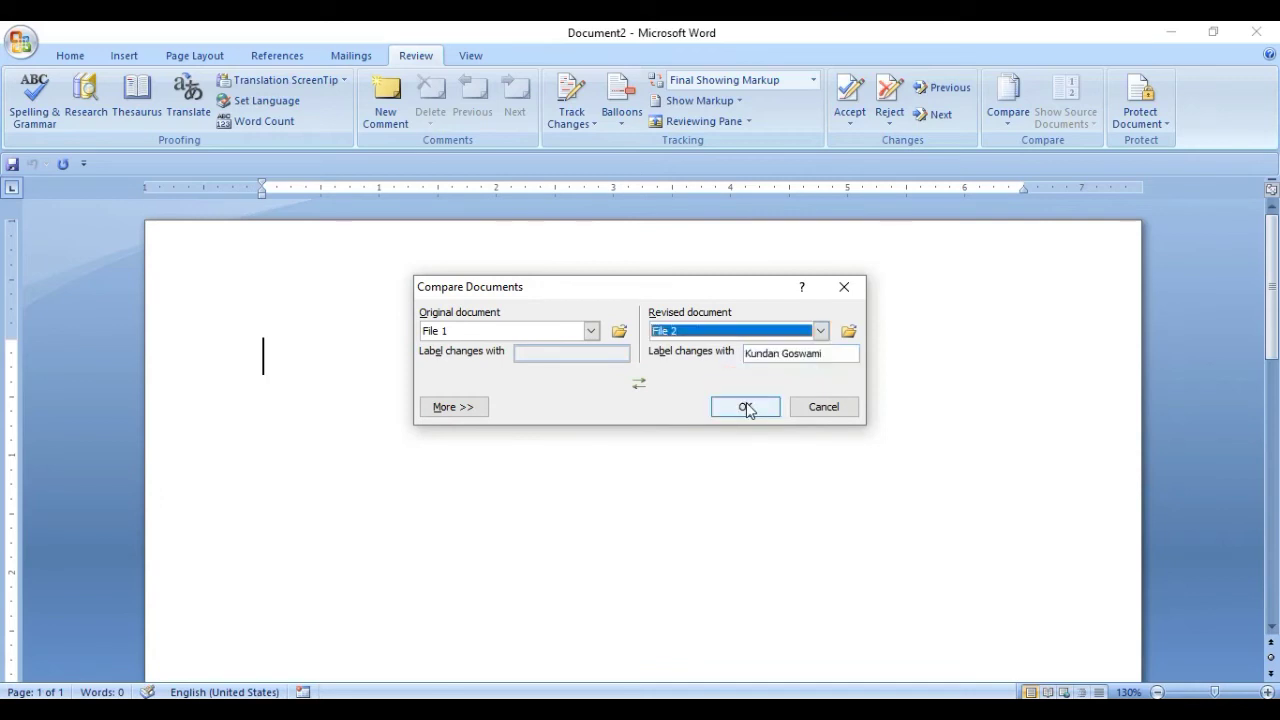
left_click(745, 407)
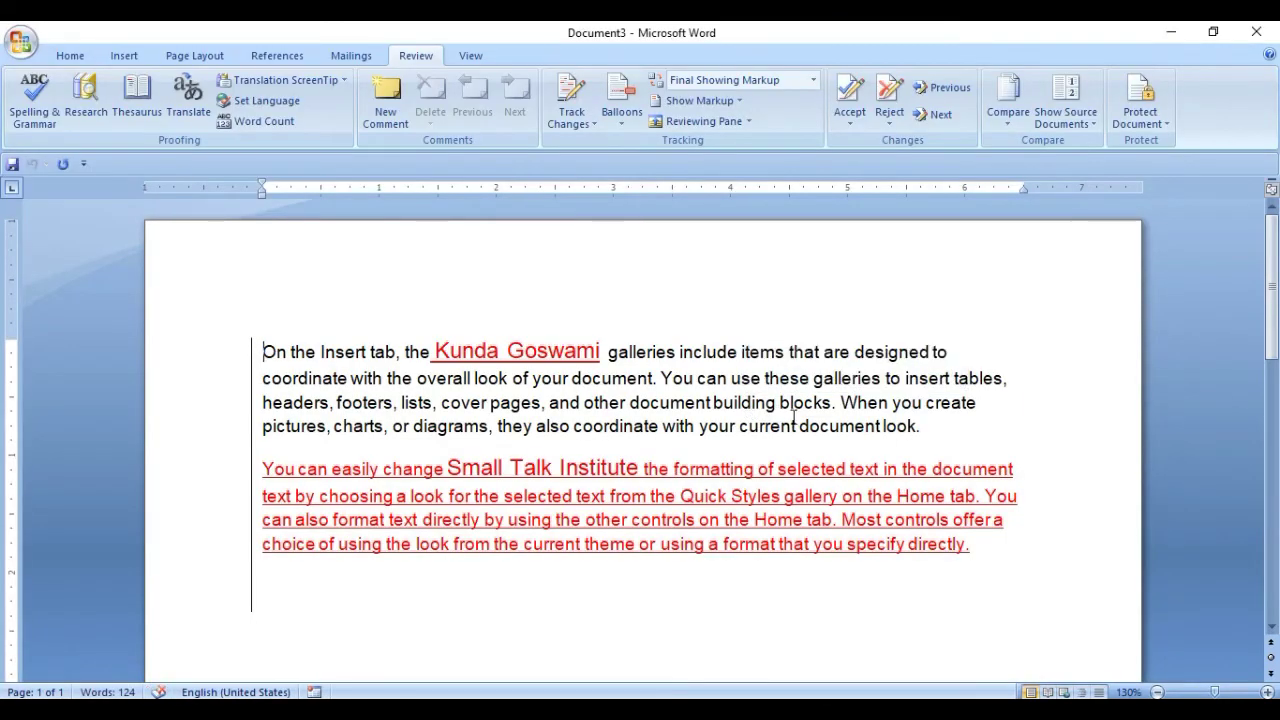
Show the original File 1 pane beside the comparison and select its paragraph.
mouse_move(793, 418)
left_click(726, 352)
left_click(1062, 120)
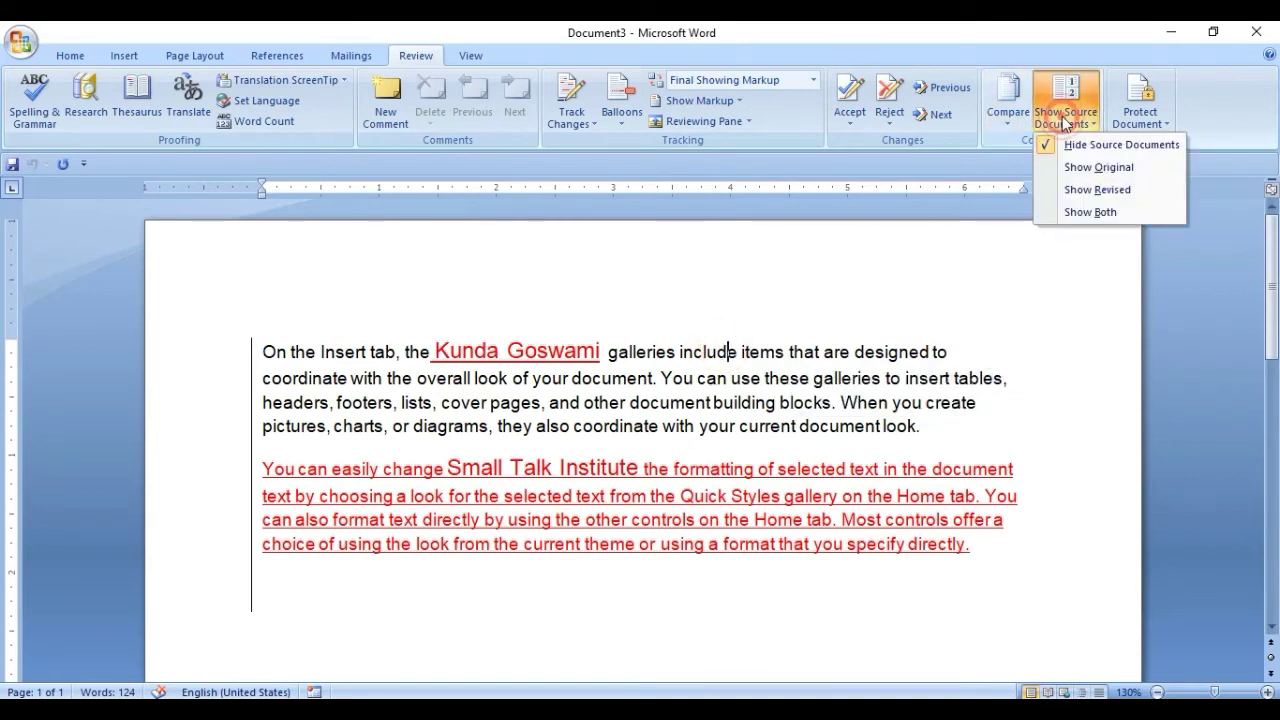
left_click(1088, 166)
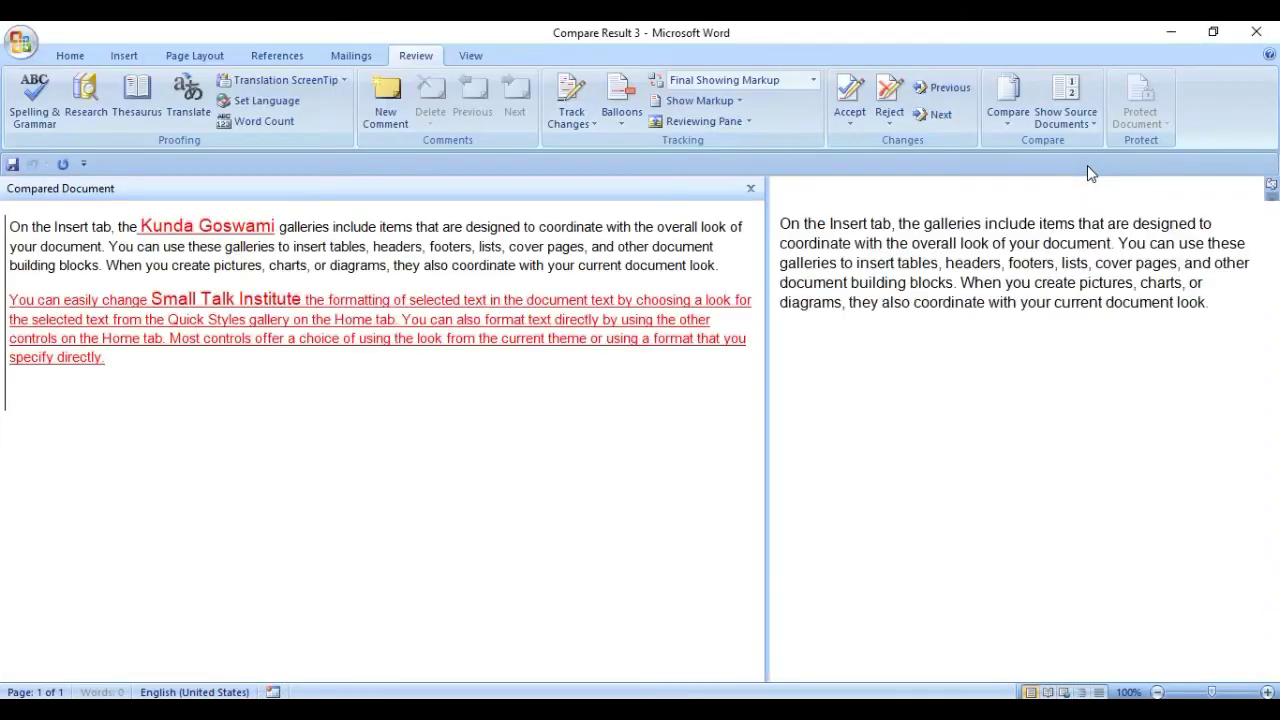
left_click(912, 270)
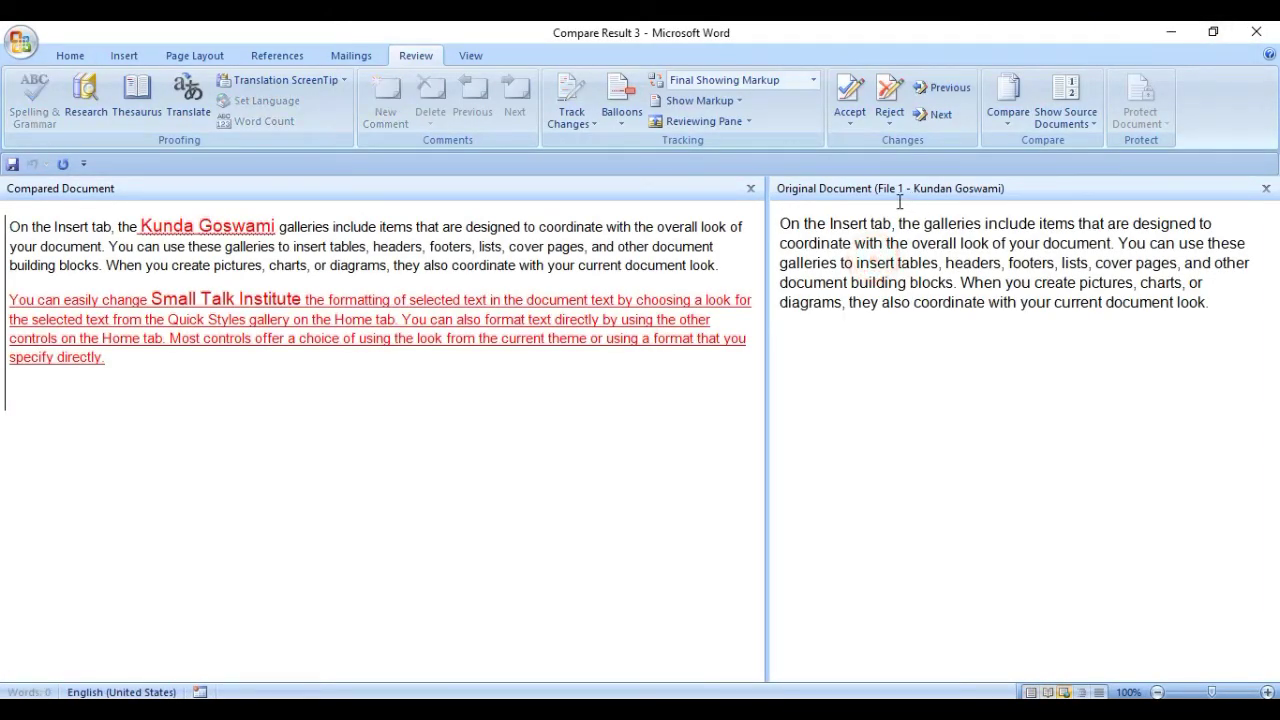
left_click_drag(779, 226, 1211, 314)
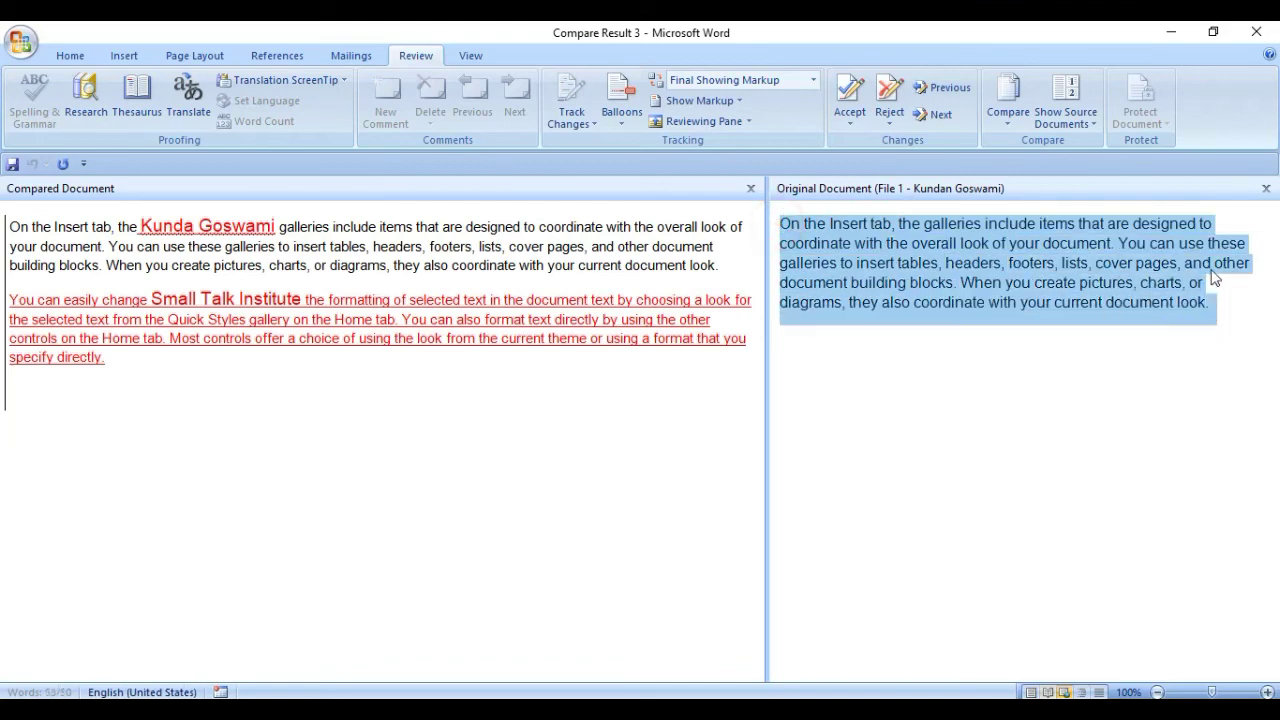
Switch from the original to the revised File 2 pane, then show both source documents.
left_click(1265, 189)
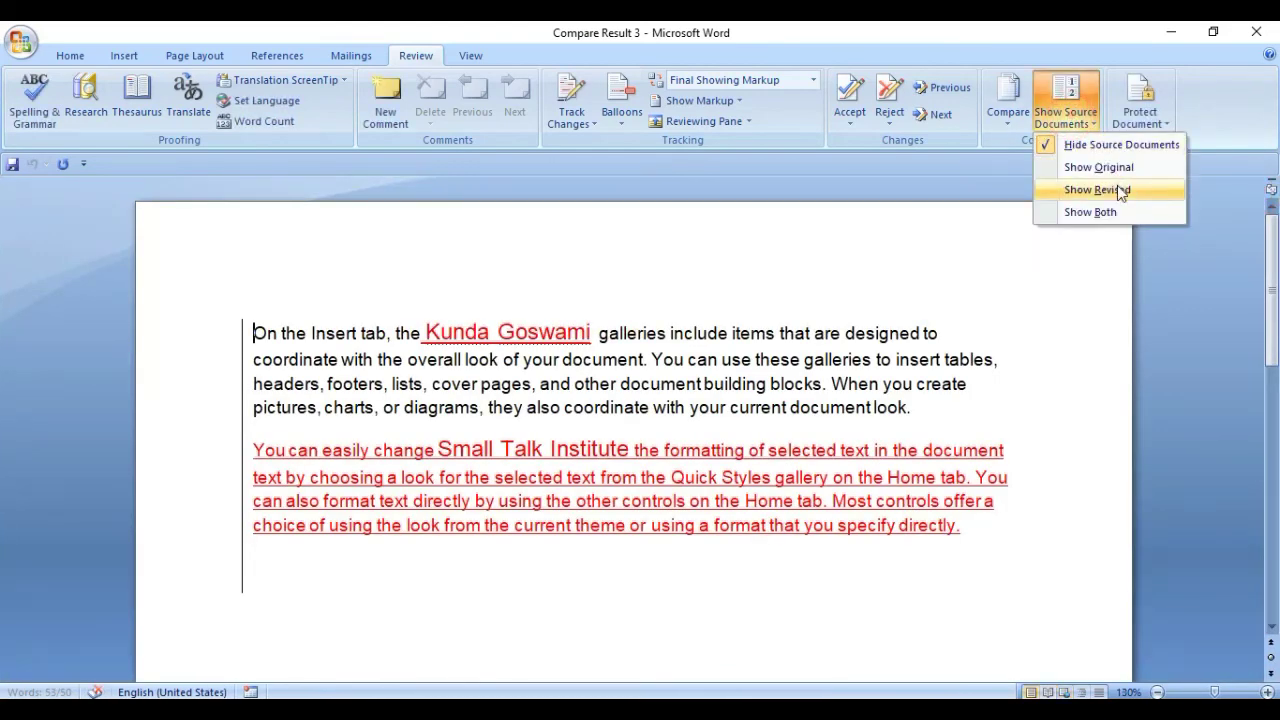
left_click(1117, 187)
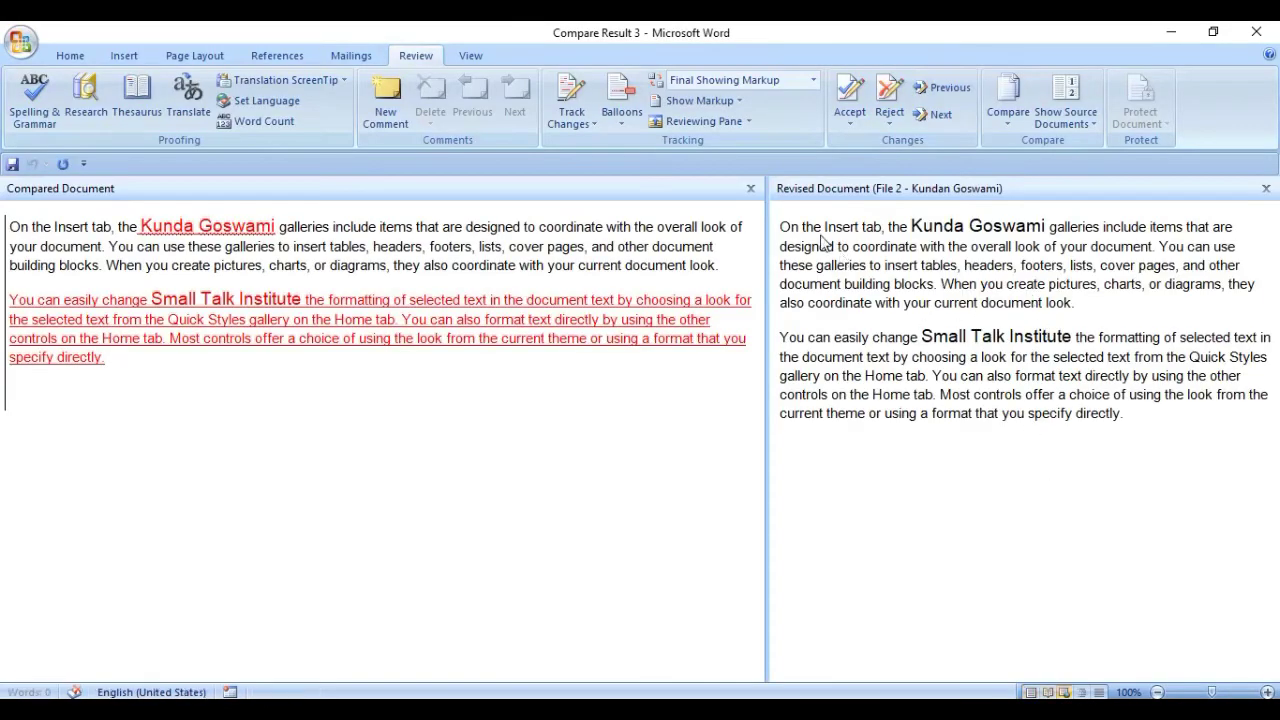
left_click_drag(783, 227, 1130, 408)
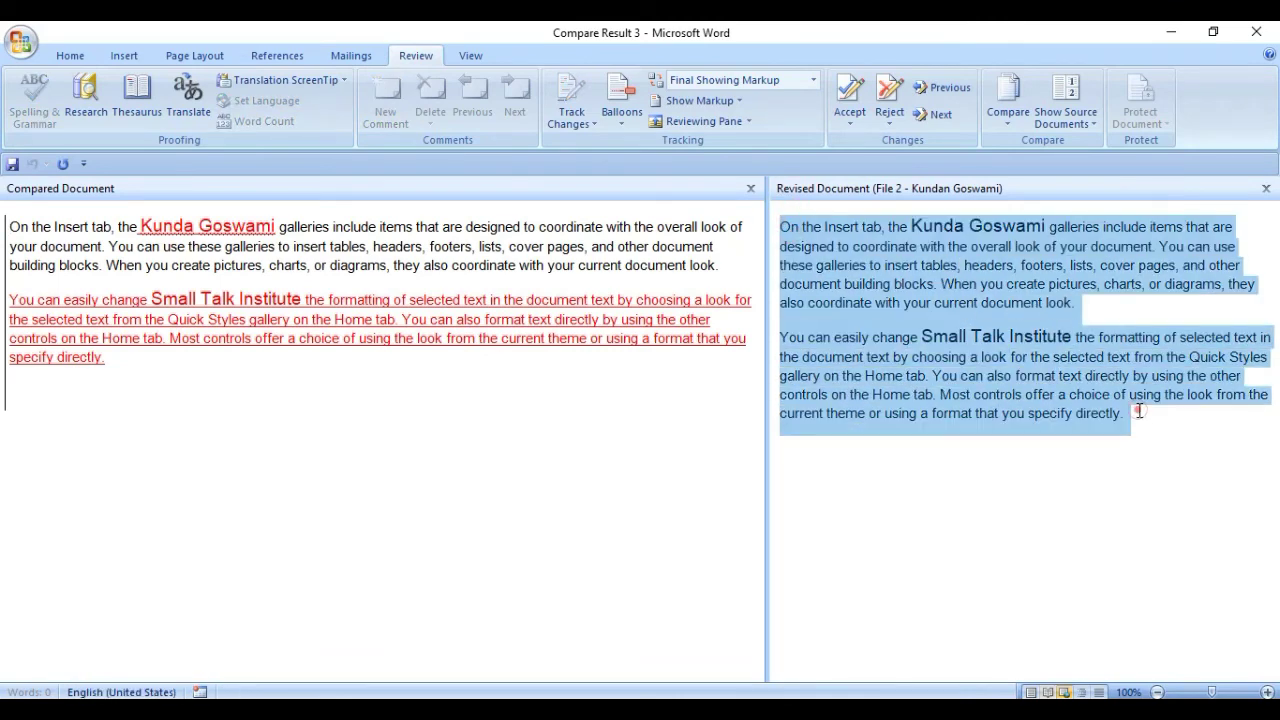
left_click(1138, 411)
left_click(1265, 189)
left_click(1066, 100)
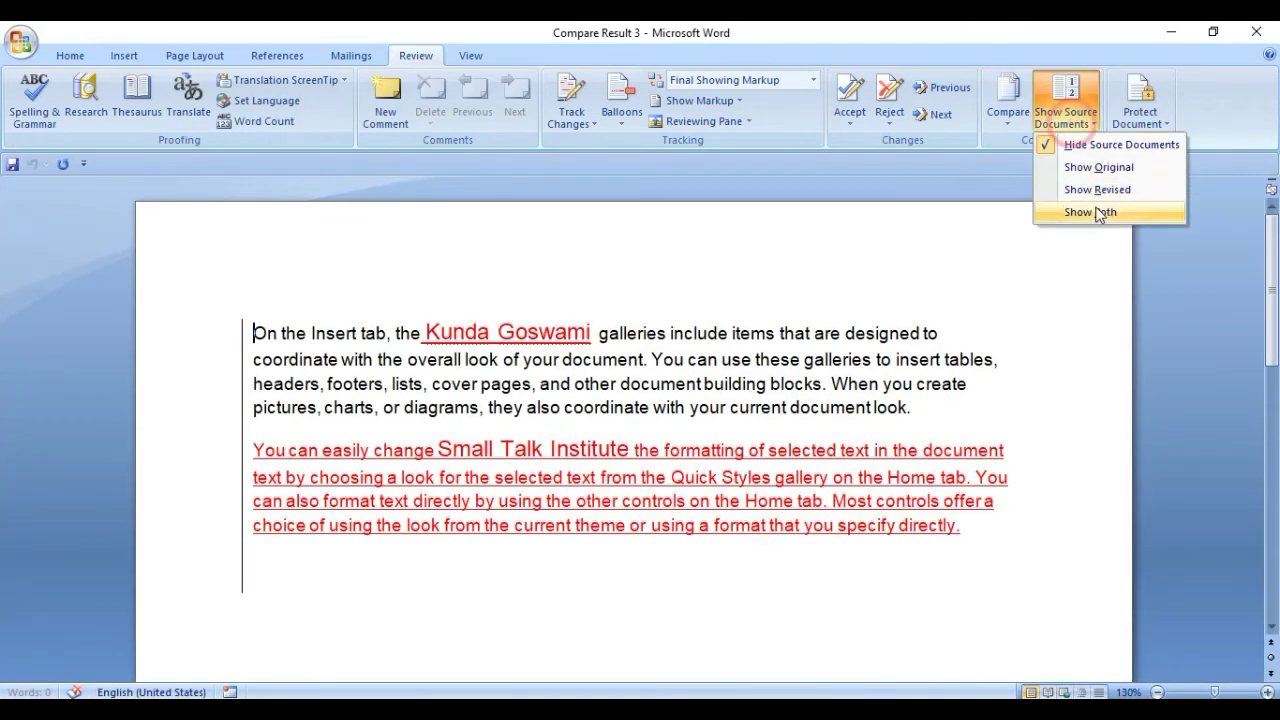
left_click(1098, 212)
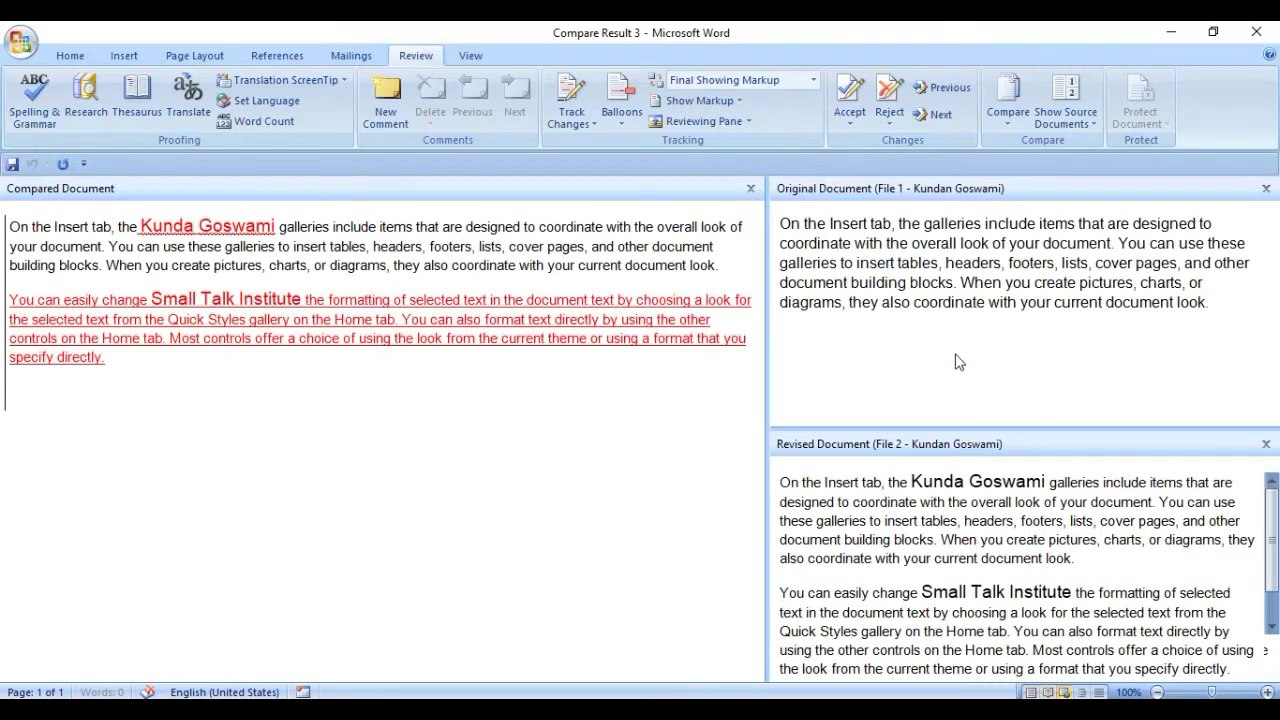
Add the missing 'n' to the inserted name in the compared document's first paragraph.
left_click(955, 352)
left_click(997, 484)
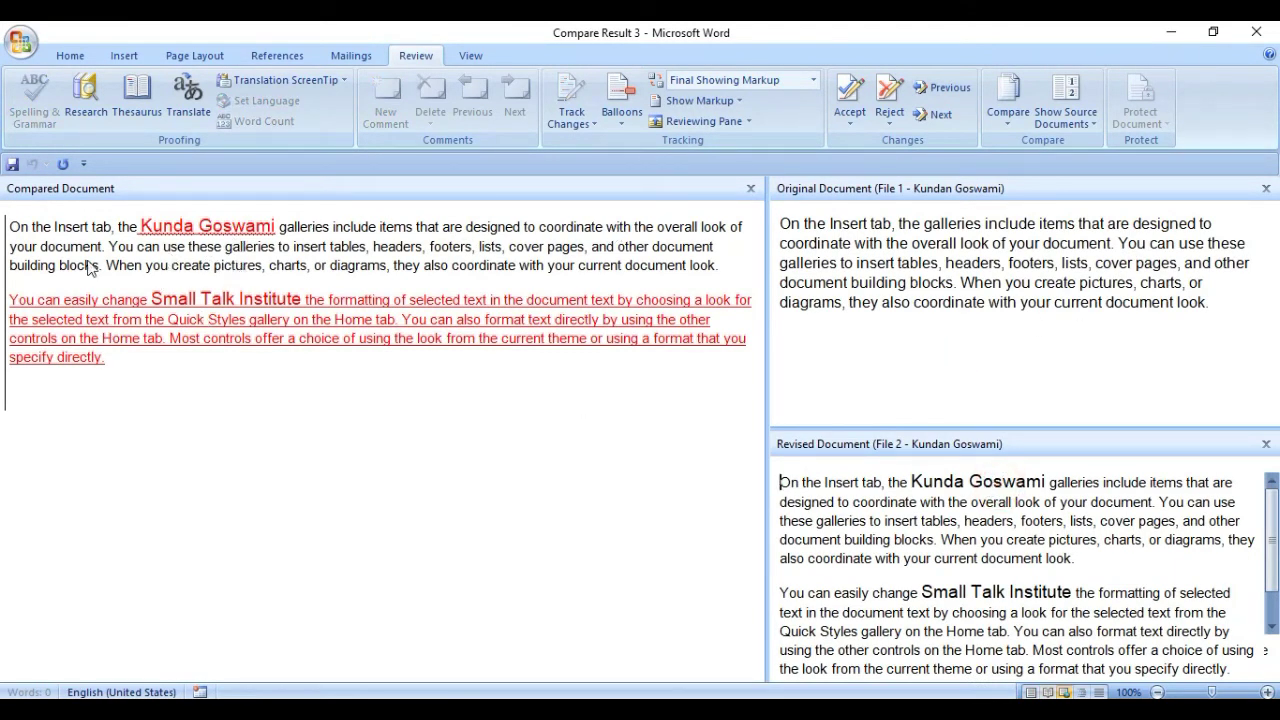
left_click(46, 258)
left_click_drag(10, 226, 724, 265)
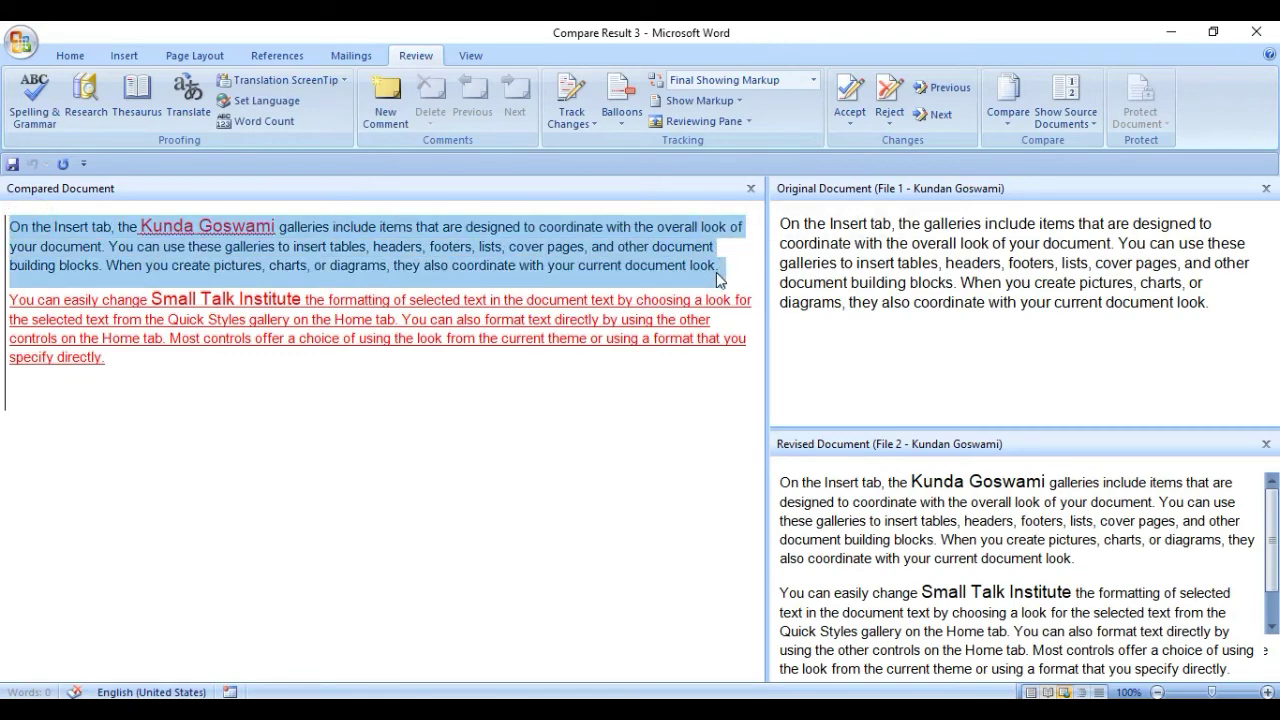
left_click(234, 235)
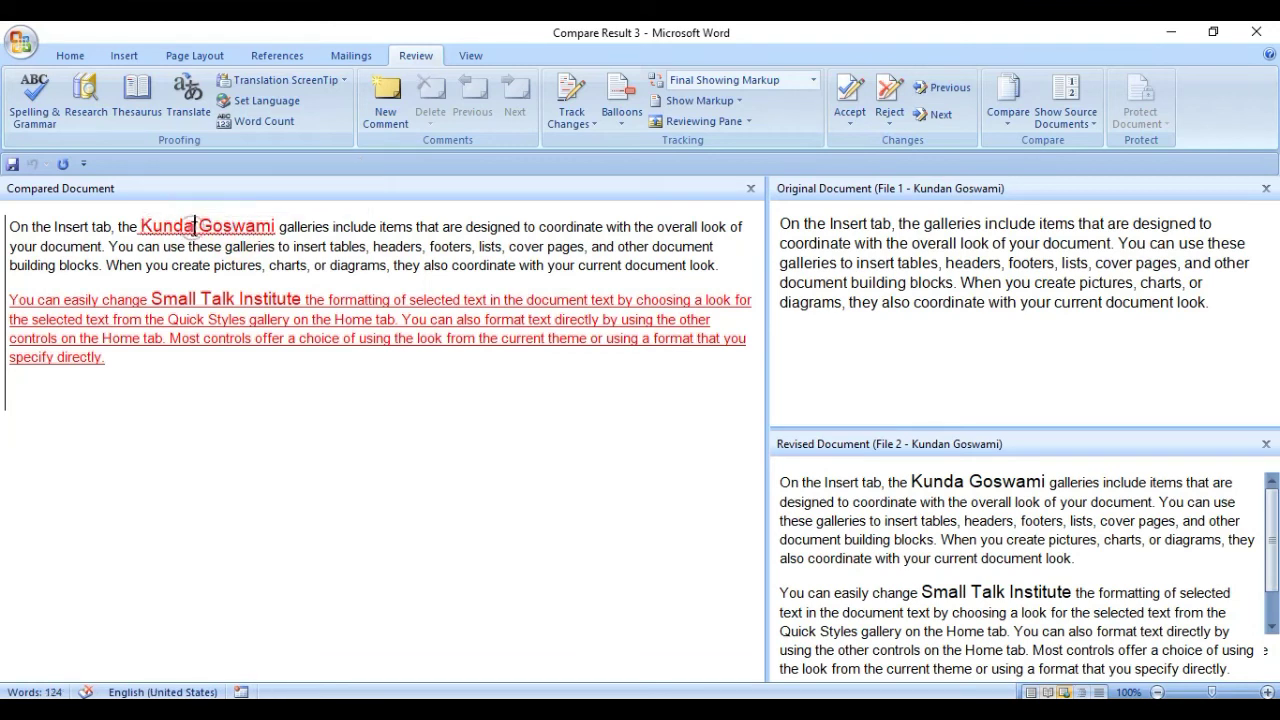
type("n")
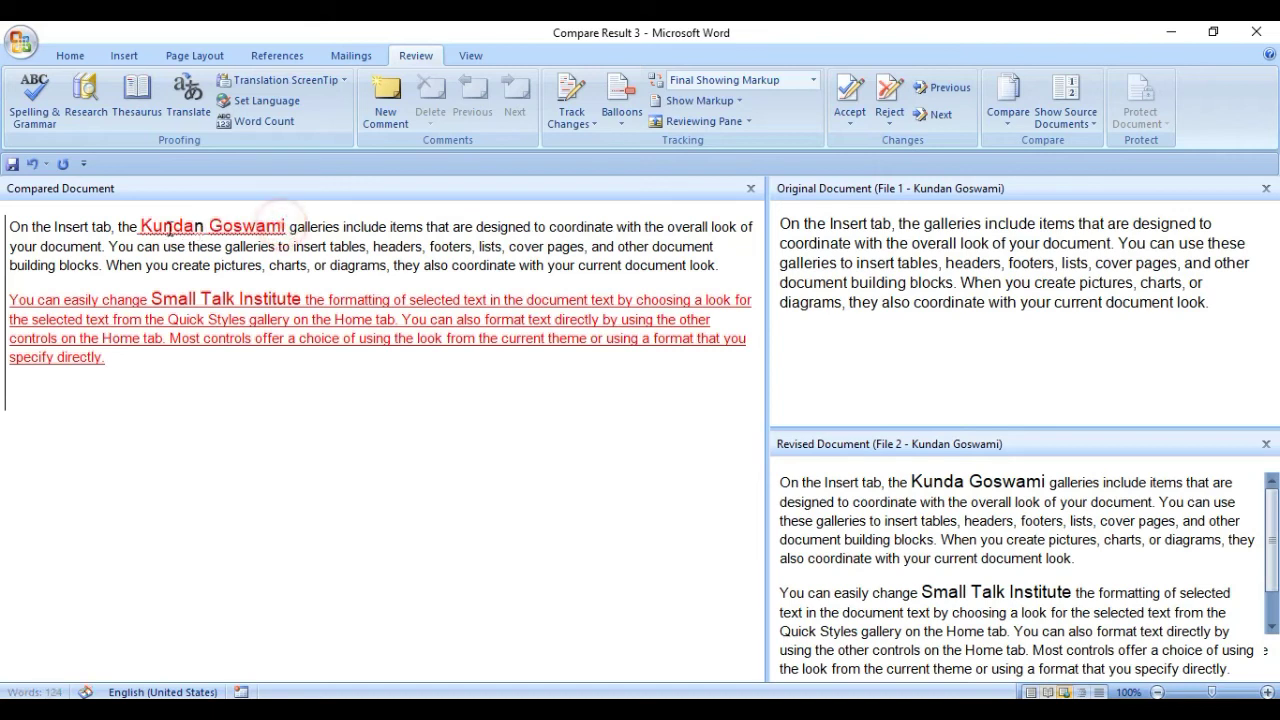
Confirm the revised pane is locked, then select and deselect the red inserted paragraph.
left_click(906, 245)
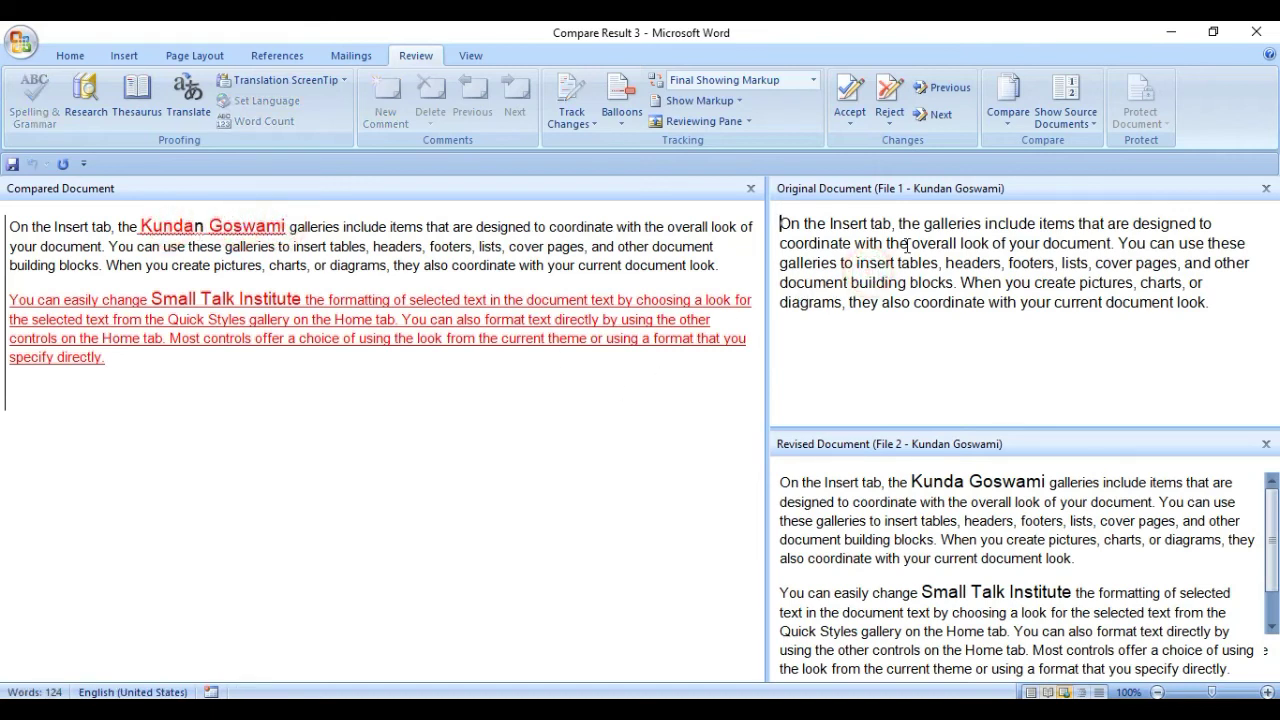
left_click(933, 496)
key("BackSpace")
left_click(350, 258)
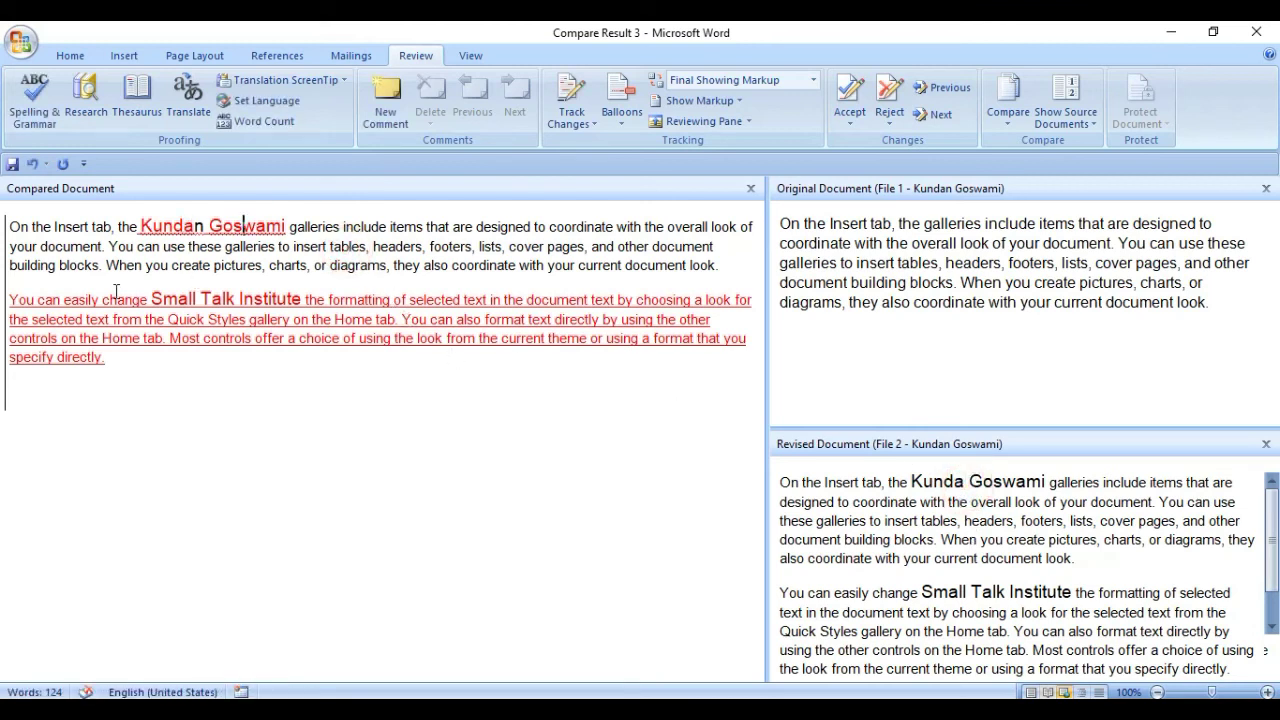
left_click_drag(12, 299, 112, 357)
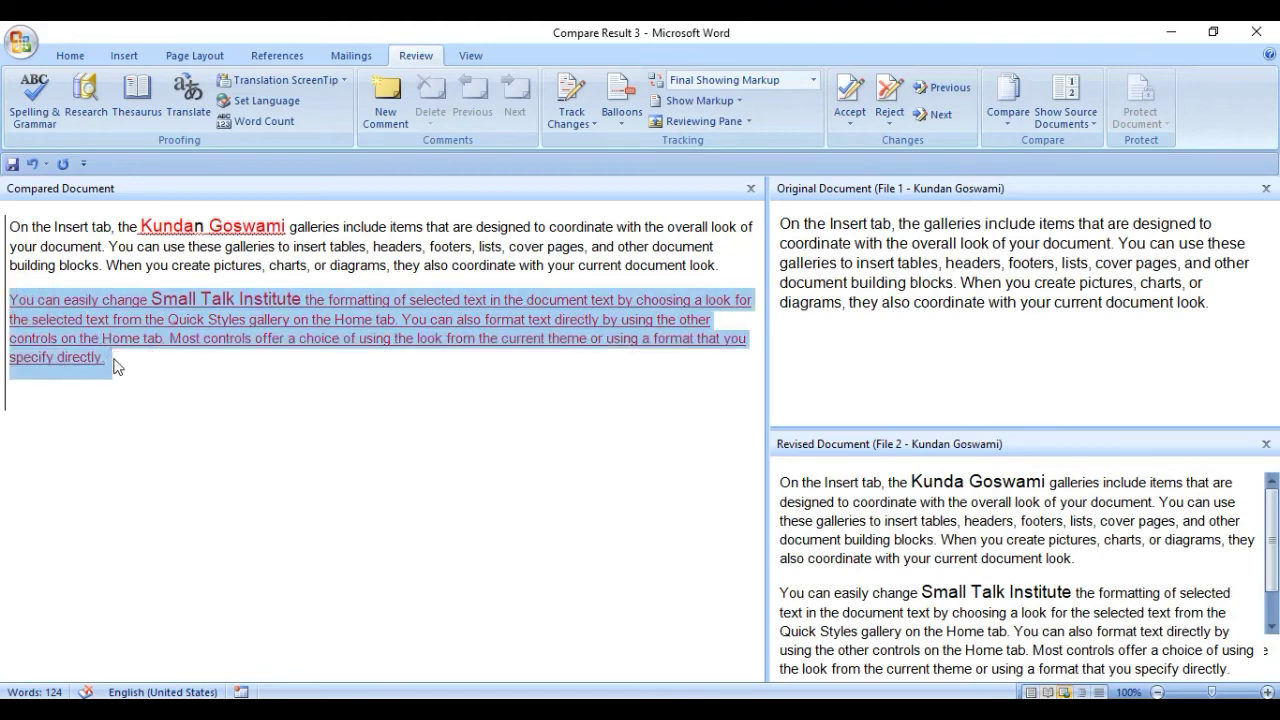
left_click(112, 357)
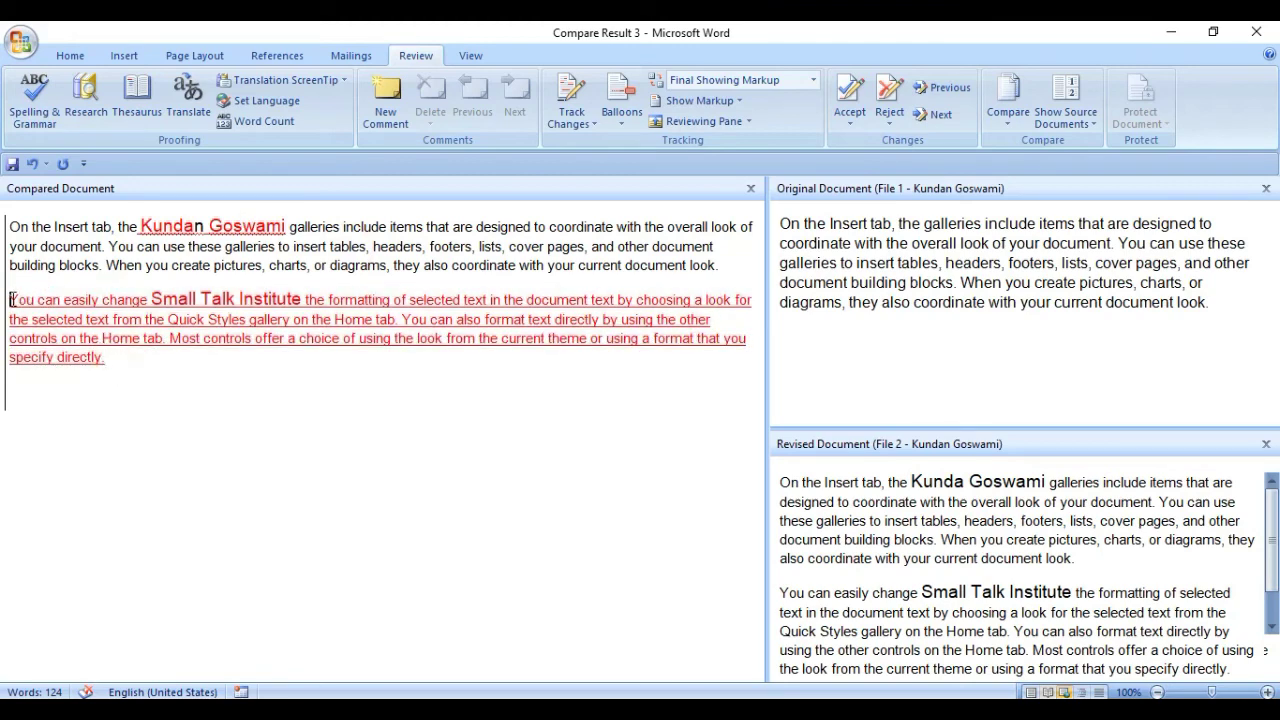
left_click_drag(12, 299, 108, 360)
left_click(110, 362)
left_click(698, 101)
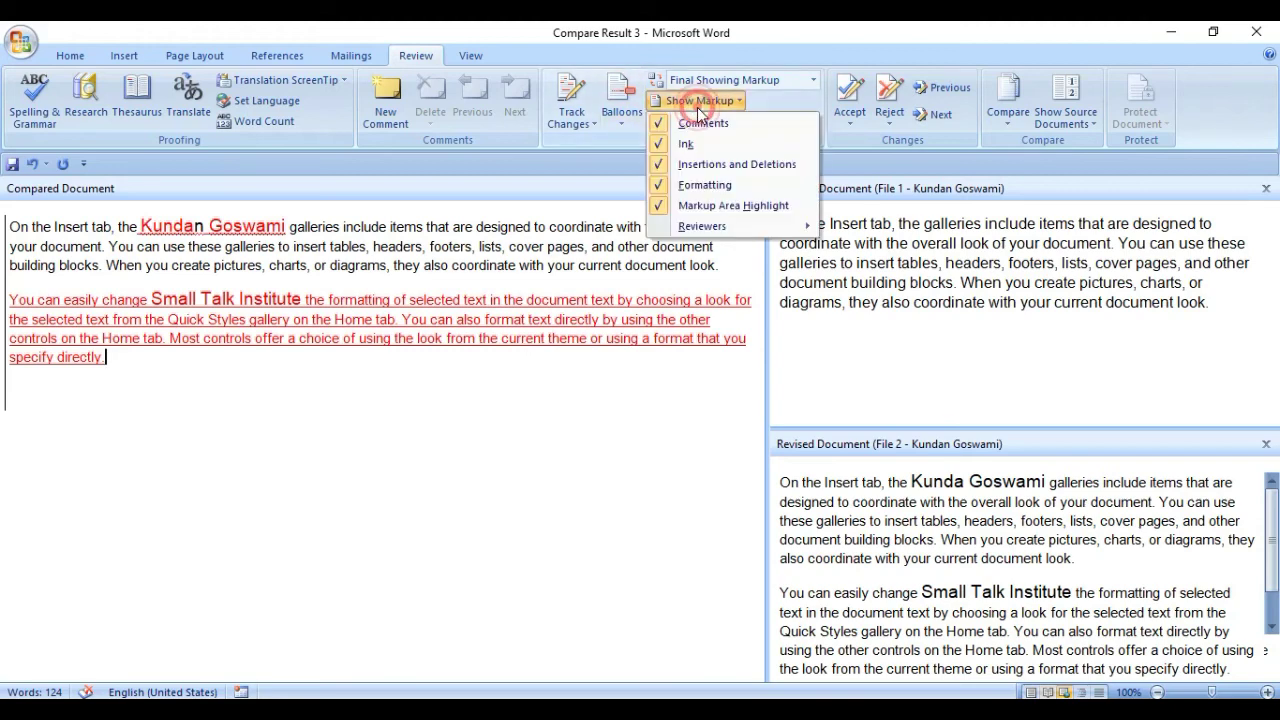
left_click(700, 206)
left_click(908, 537)
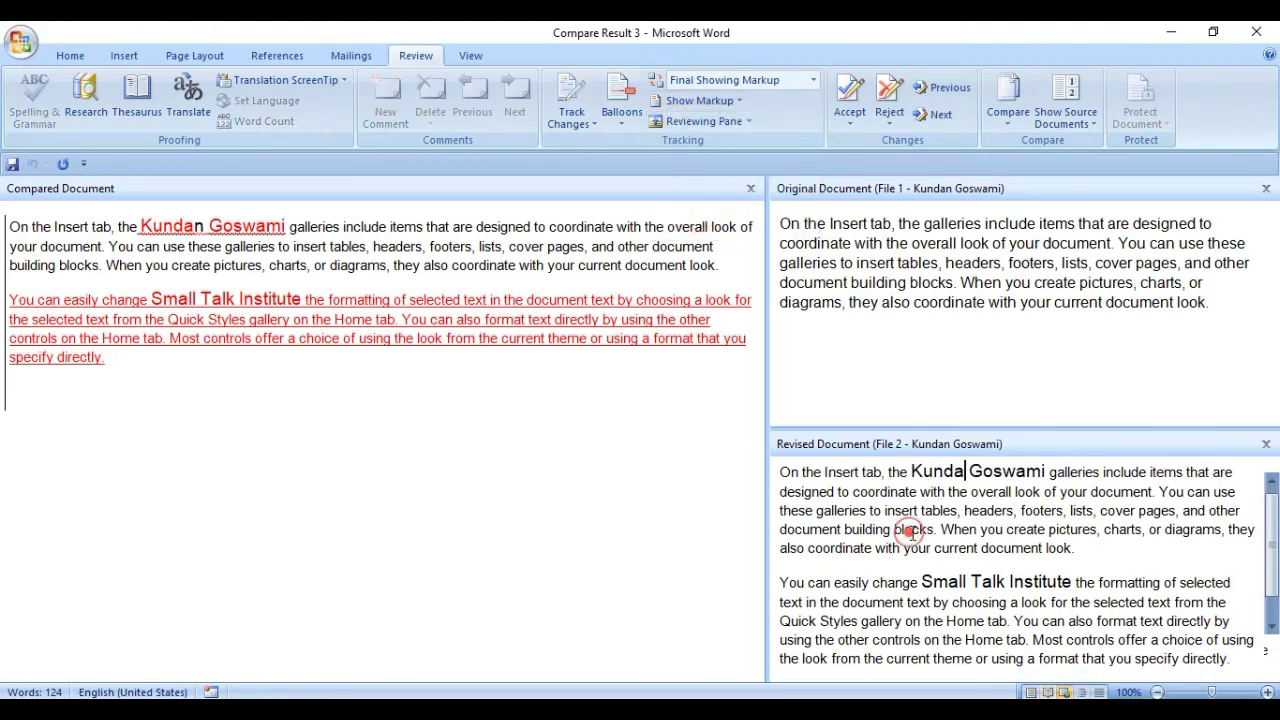
left_click(698, 101)
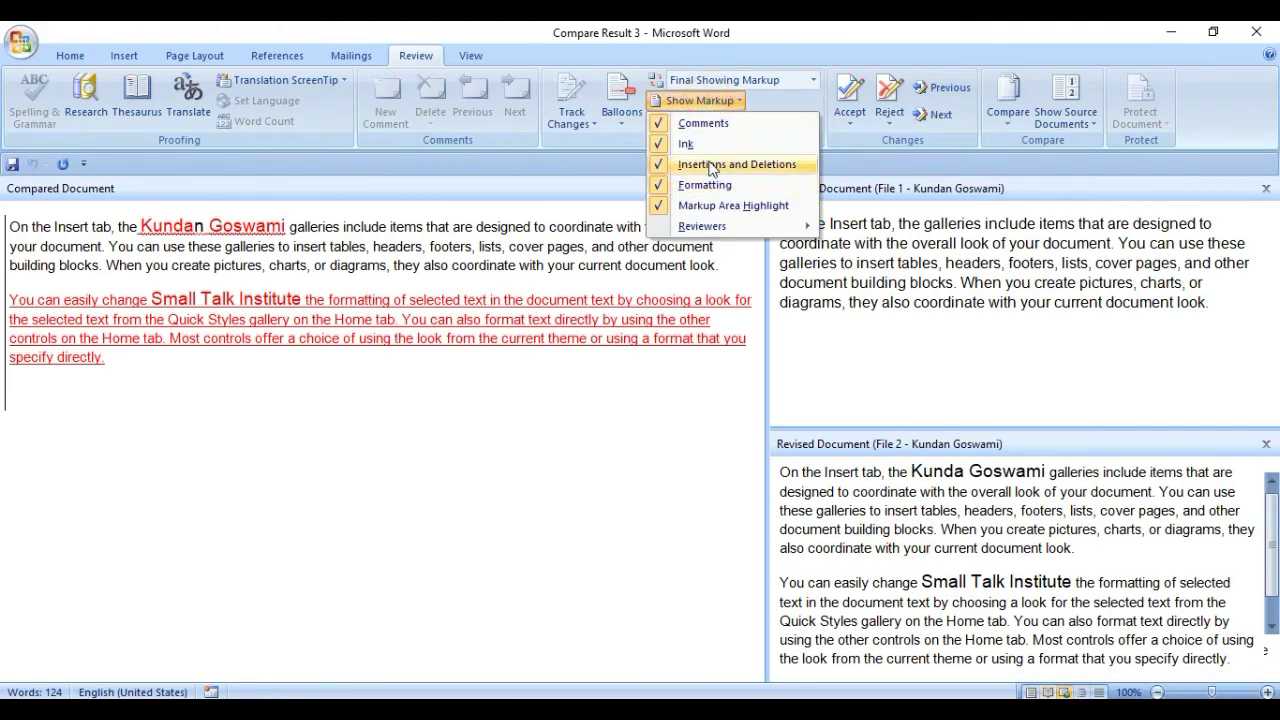
left_click(508, 367)
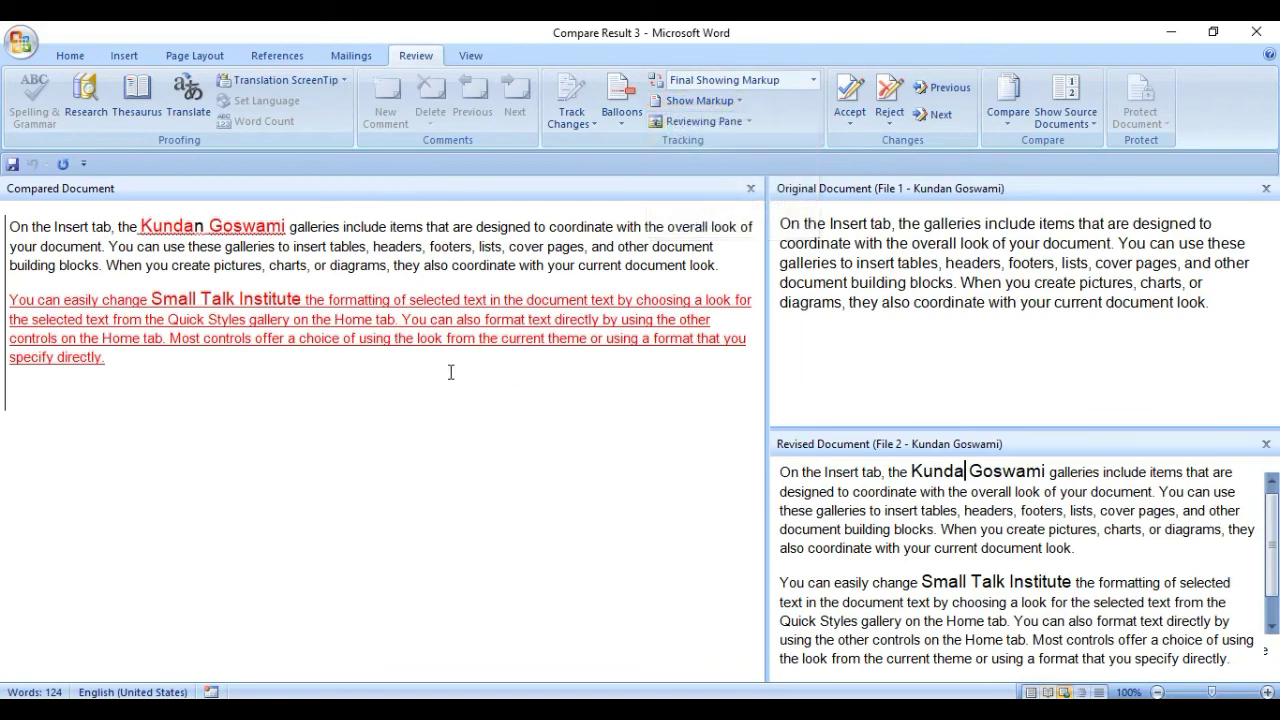
left_click(678, 104)
left_click(716, 206)
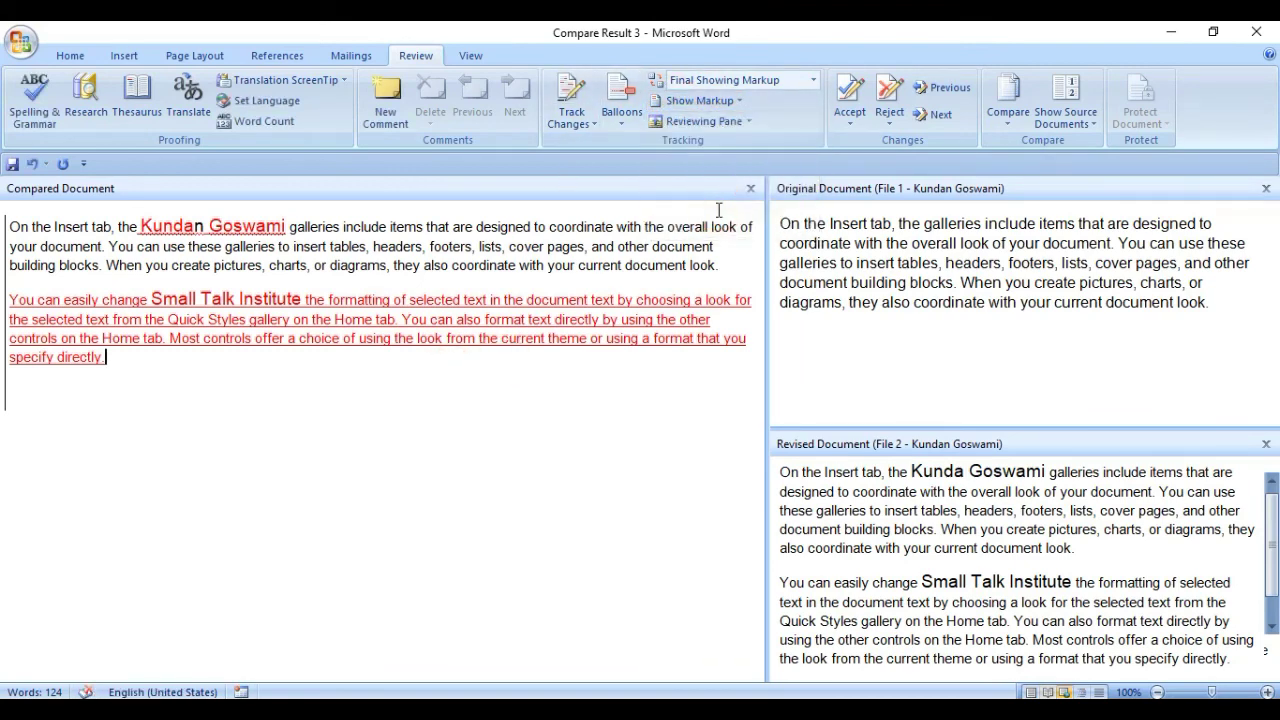
left_click(698, 101)
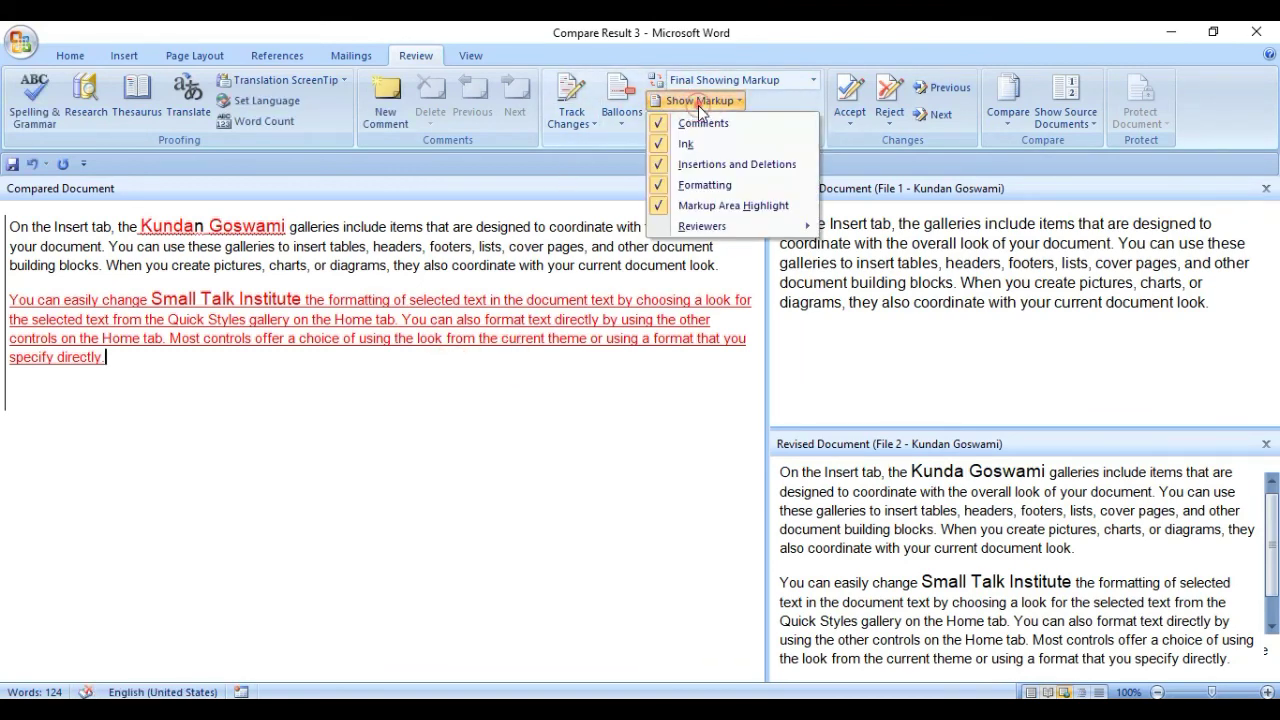
left_click(716, 190)
left_click(253, 227)
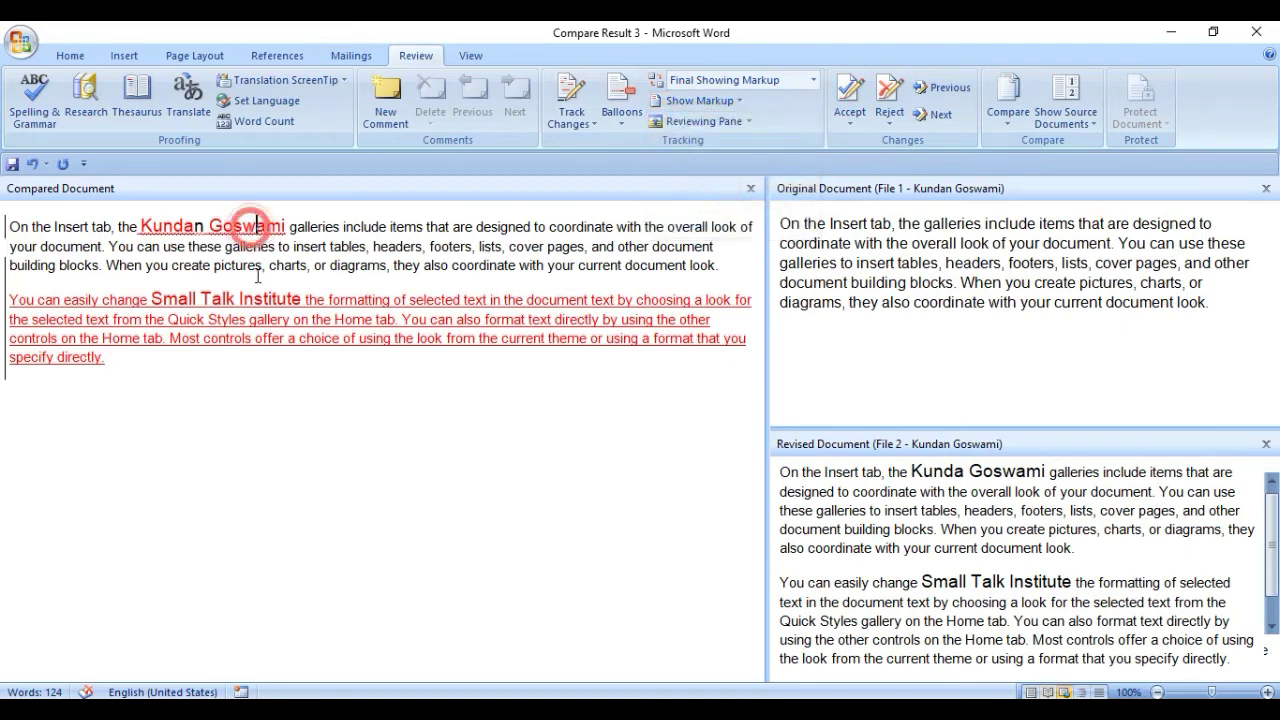
left_click(272, 298)
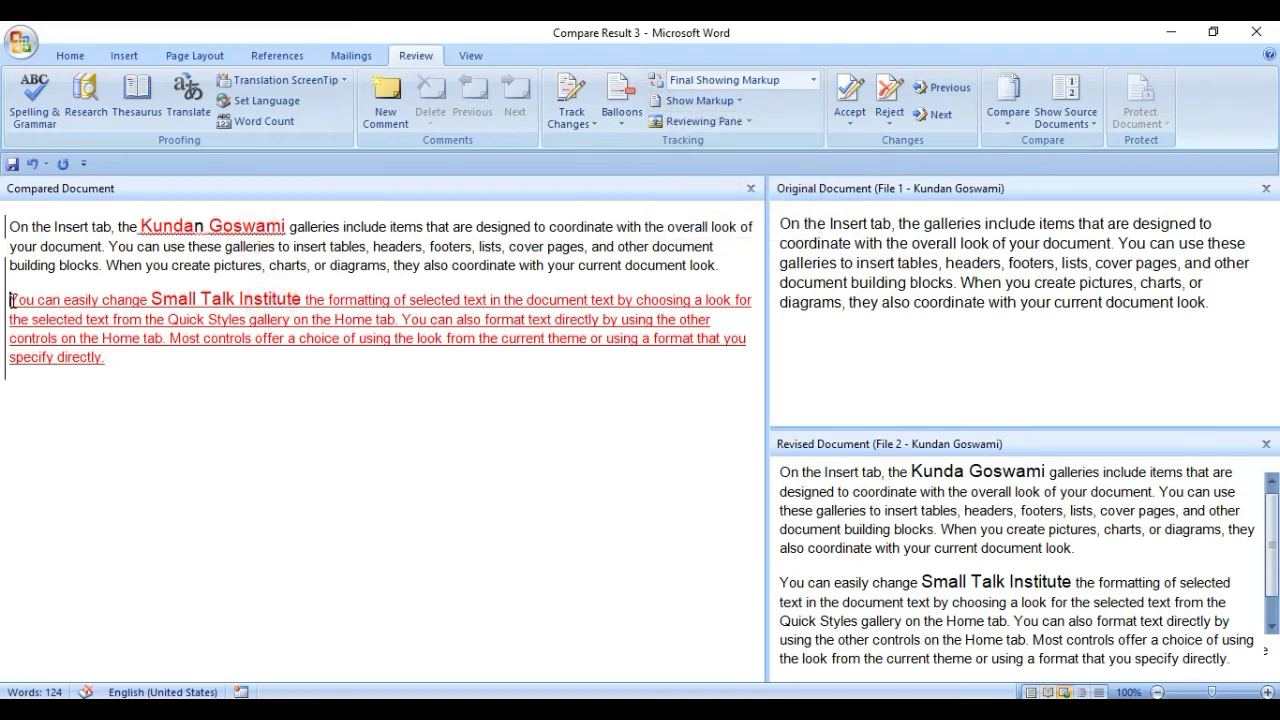
left_click_drag(12, 300, 96, 357)
left_click(846, 547)
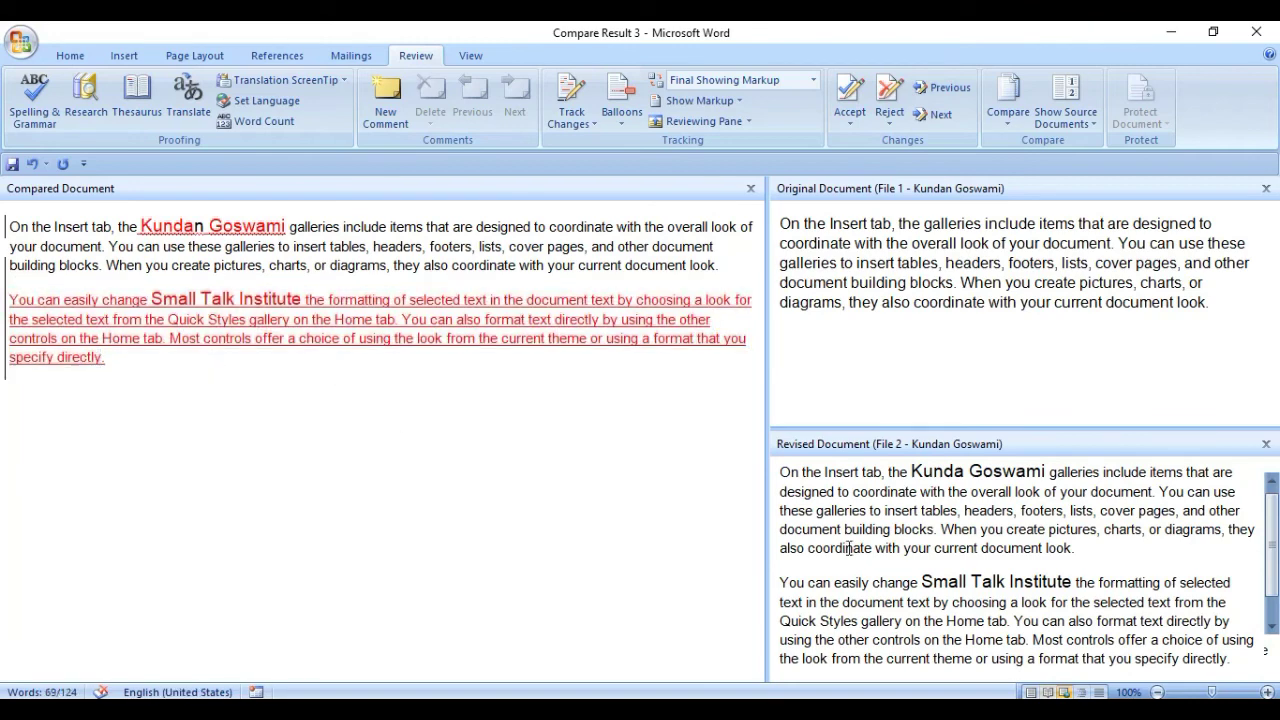
left_click(889, 345)
left_click_drag(698, 278, 105, 358)
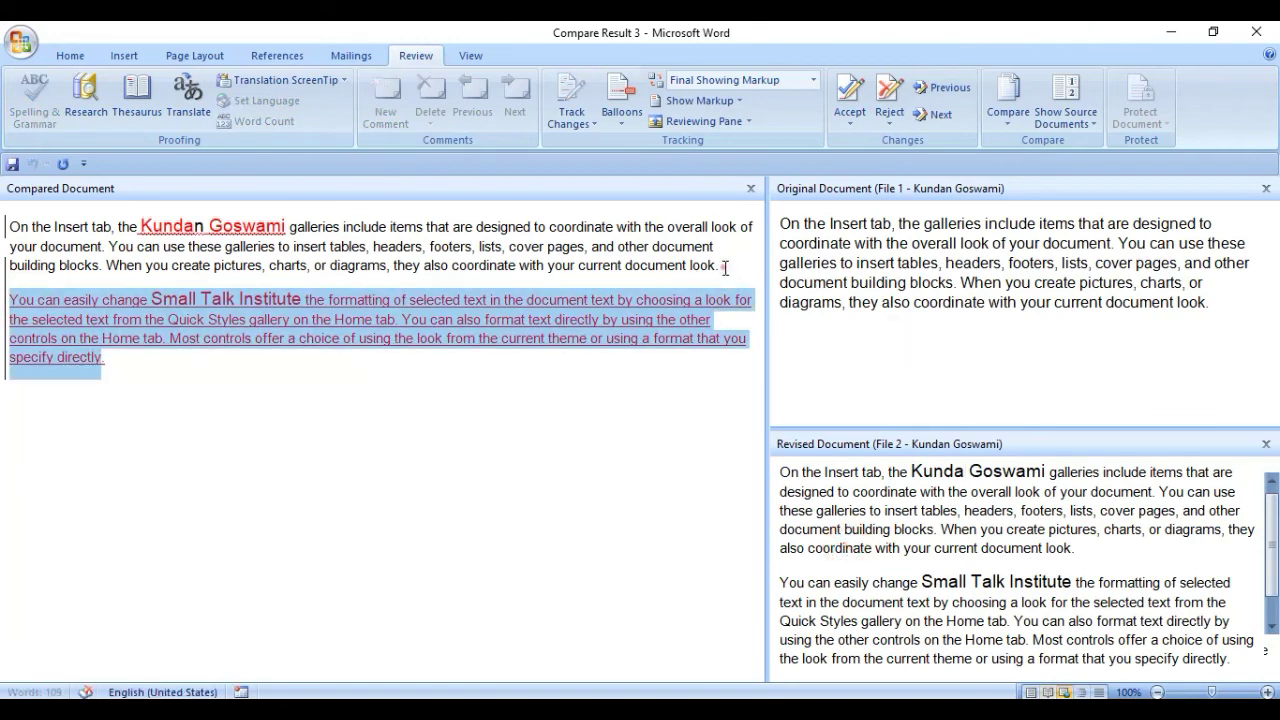
left_click(714, 263)
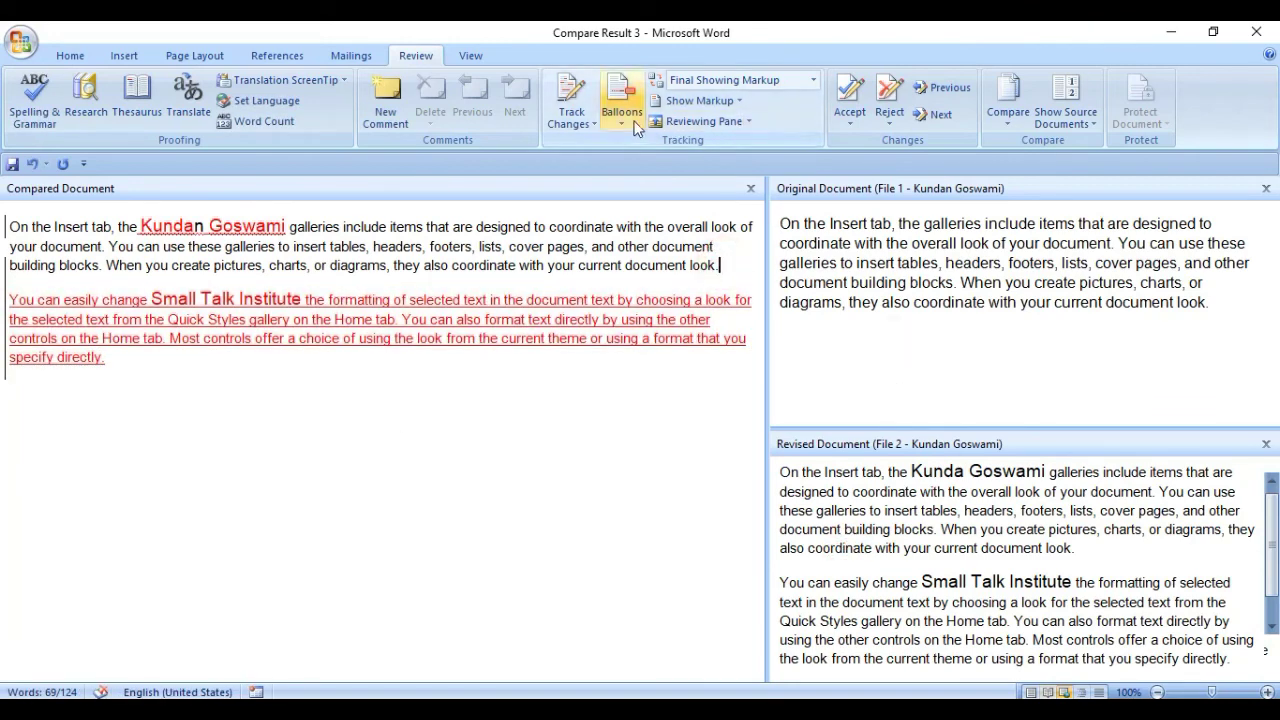
left_click(700, 100)
left_click(692, 186)
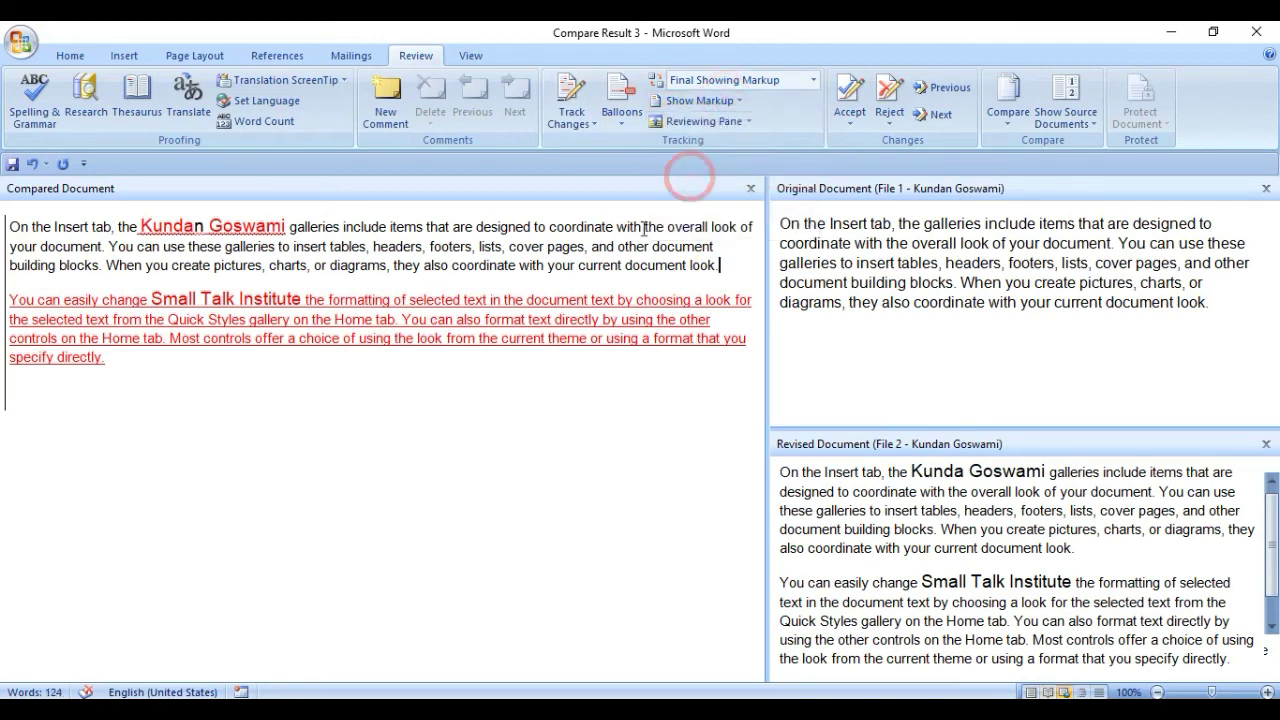
left_click(699, 103)
left_click(715, 167)
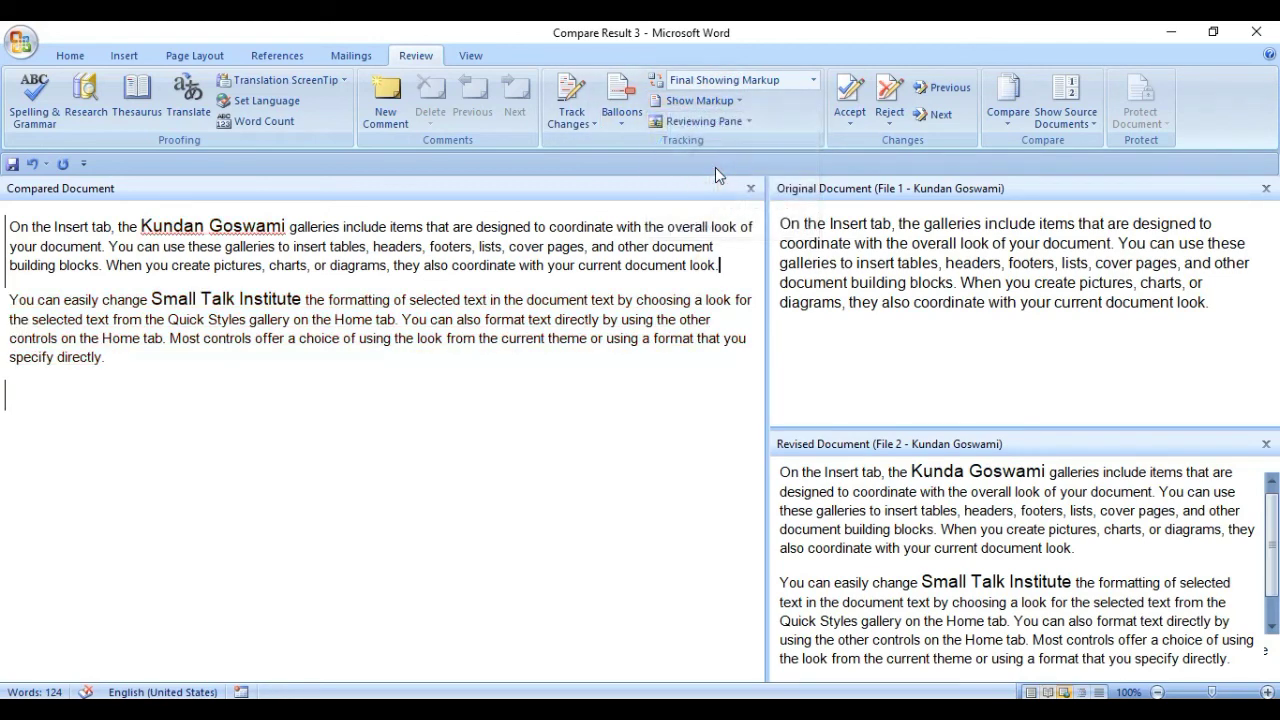
left_click(700, 100)
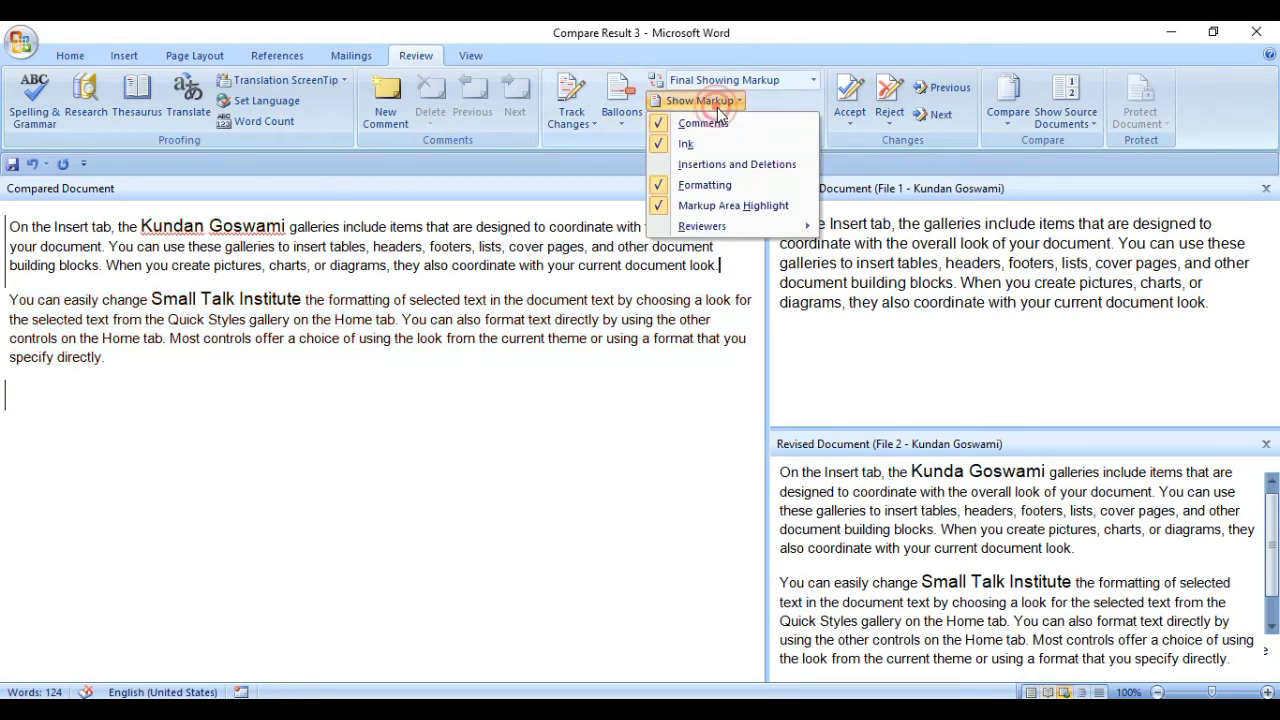
left_click(714, 166)
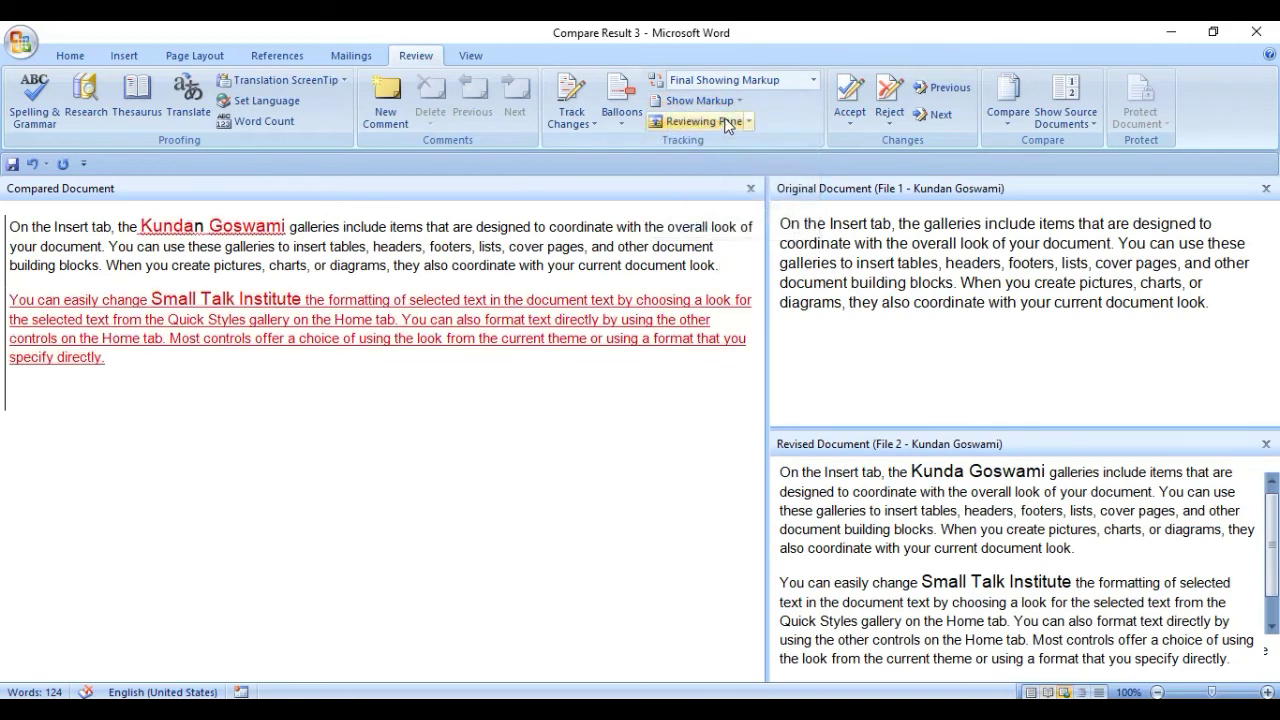
left_click(290, 319)
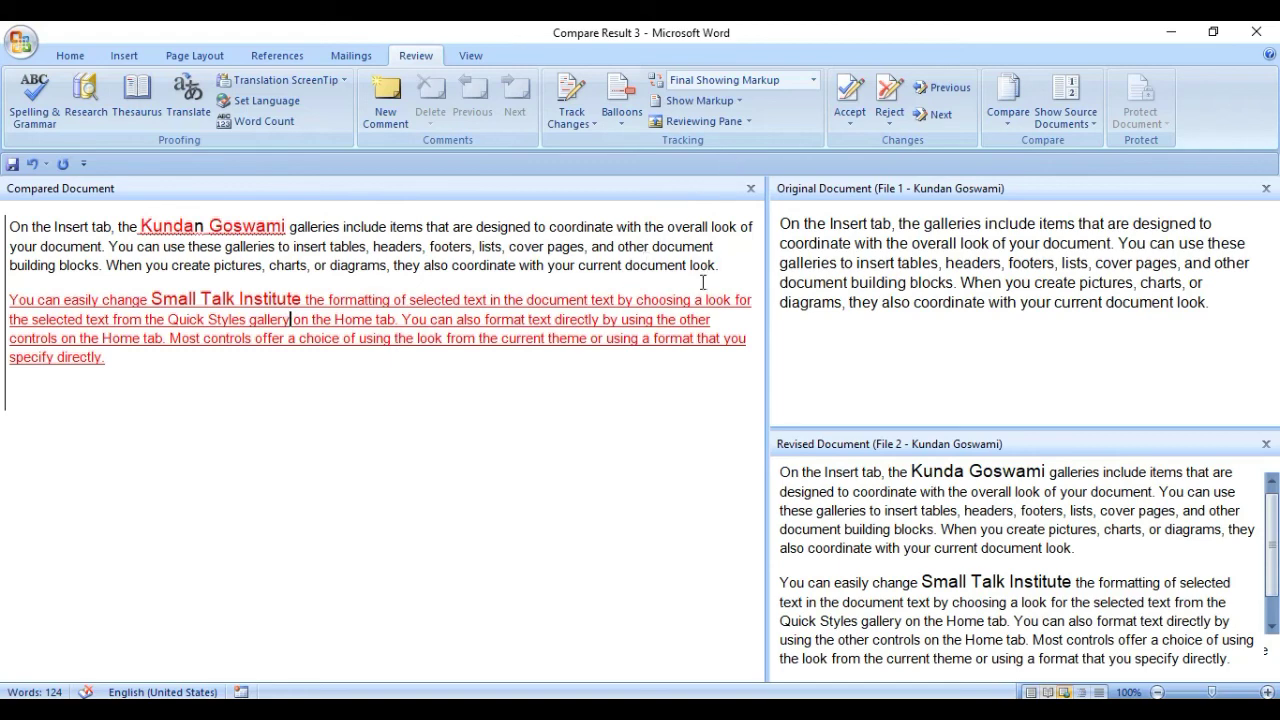
Close both source panes and display the document as Original.
left_click(1265, 189)
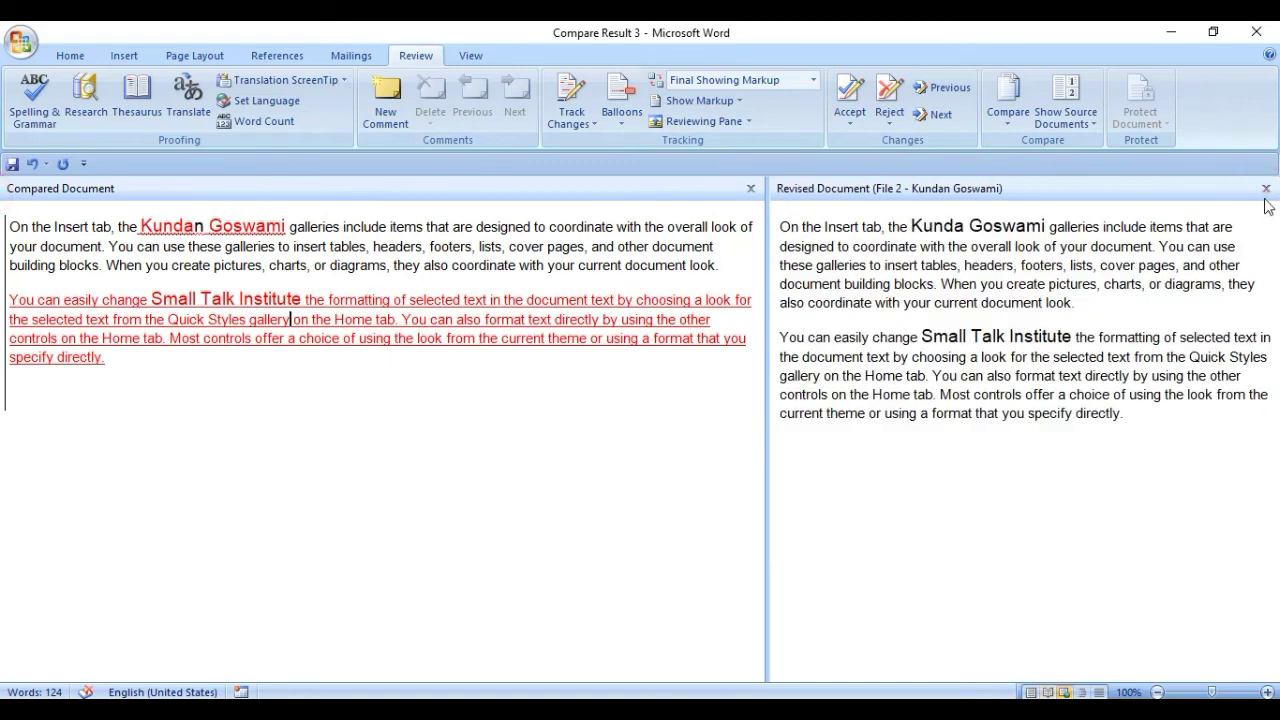
left_click(1265, 189)
left_click(812, 80)
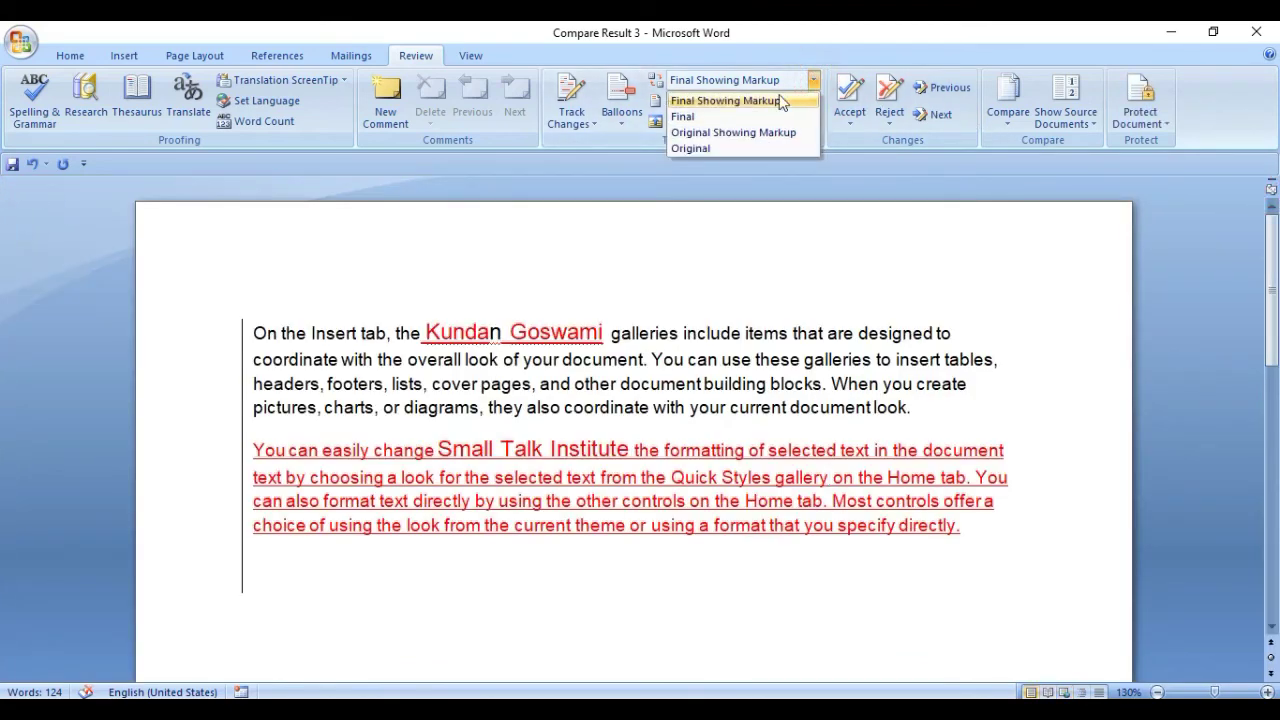
left_click(698, 146)
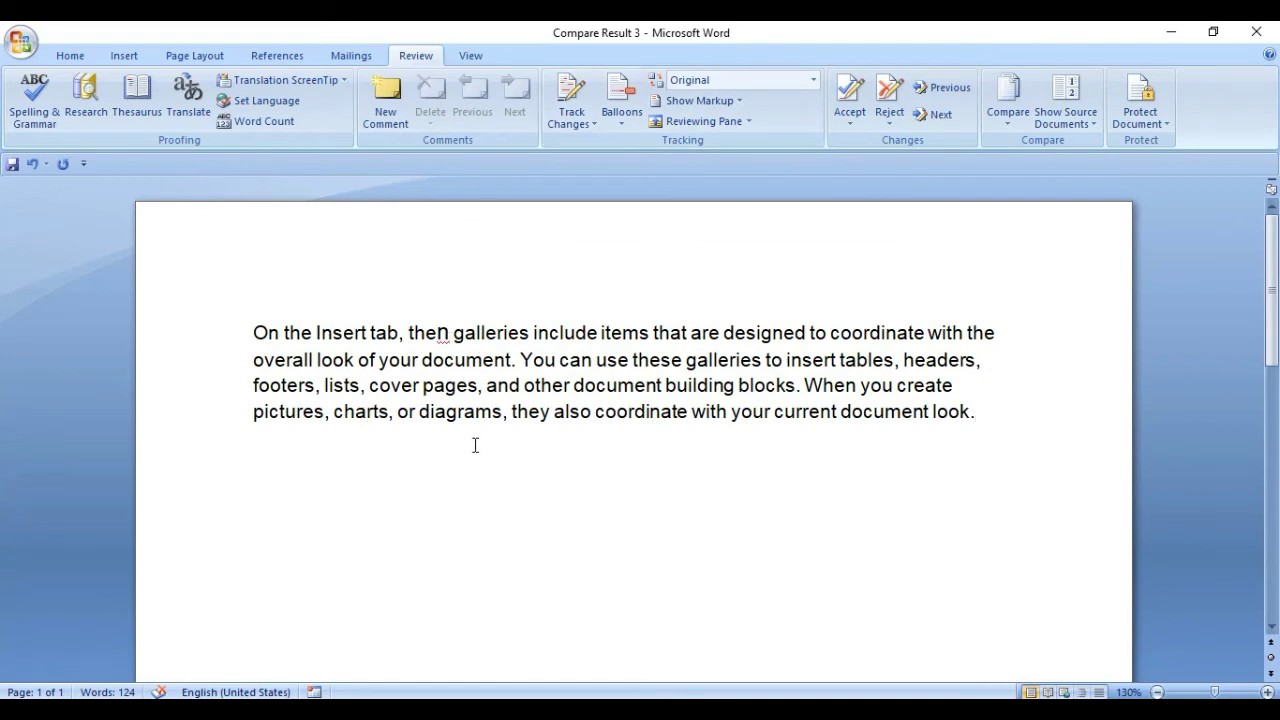
key("ctrl+z")
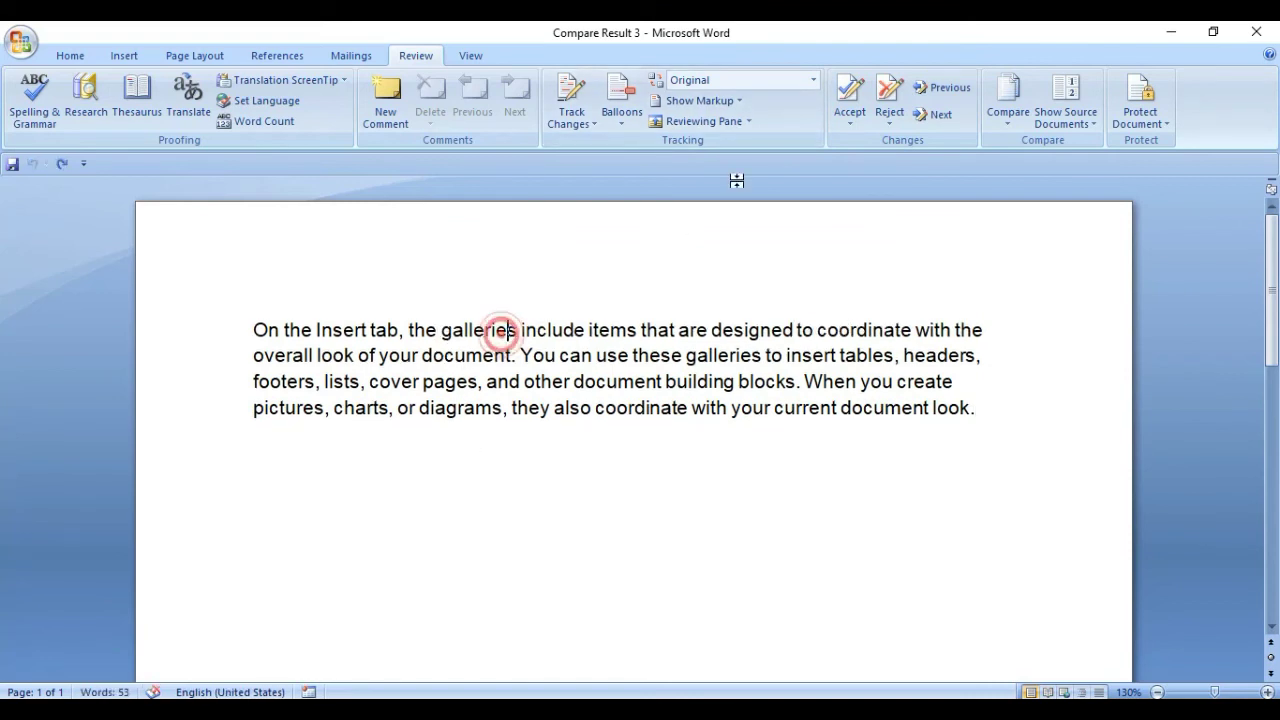
Try Final, Final Showing Markup and Original Showing Markup, ending on Final.
left_click(813, 80)
left_click(759, 116)
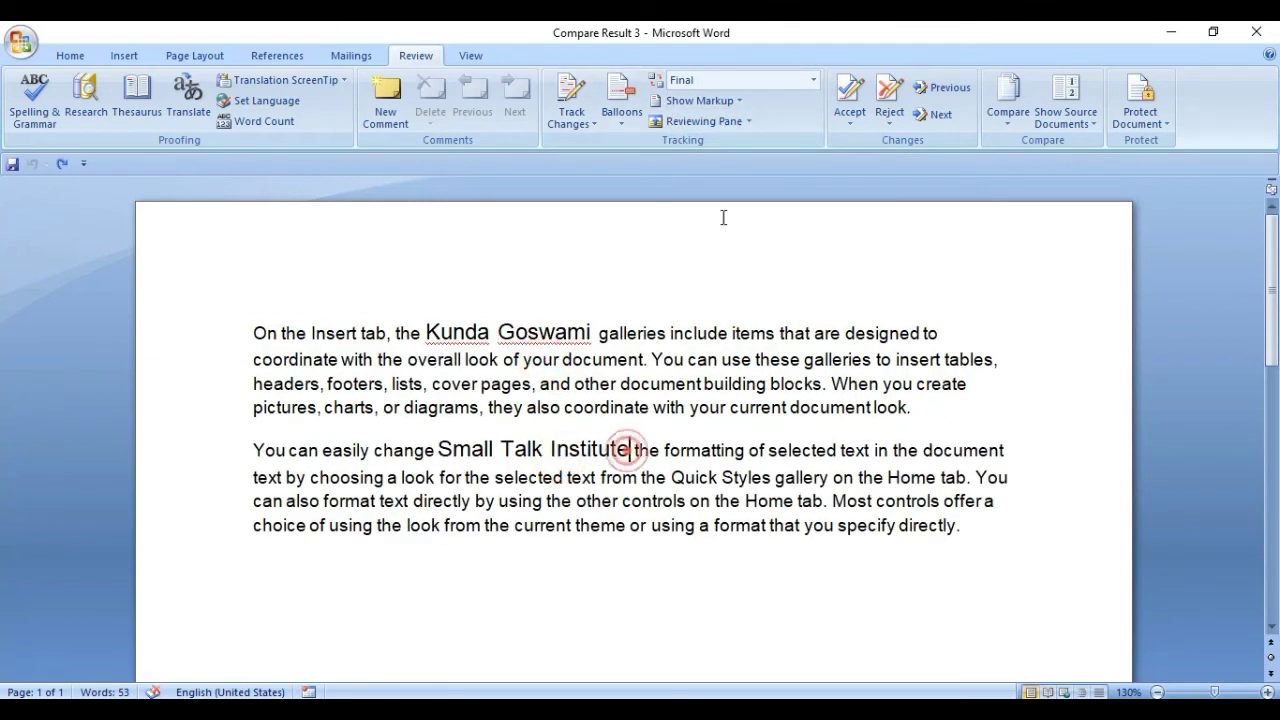
left_click(813, 80)
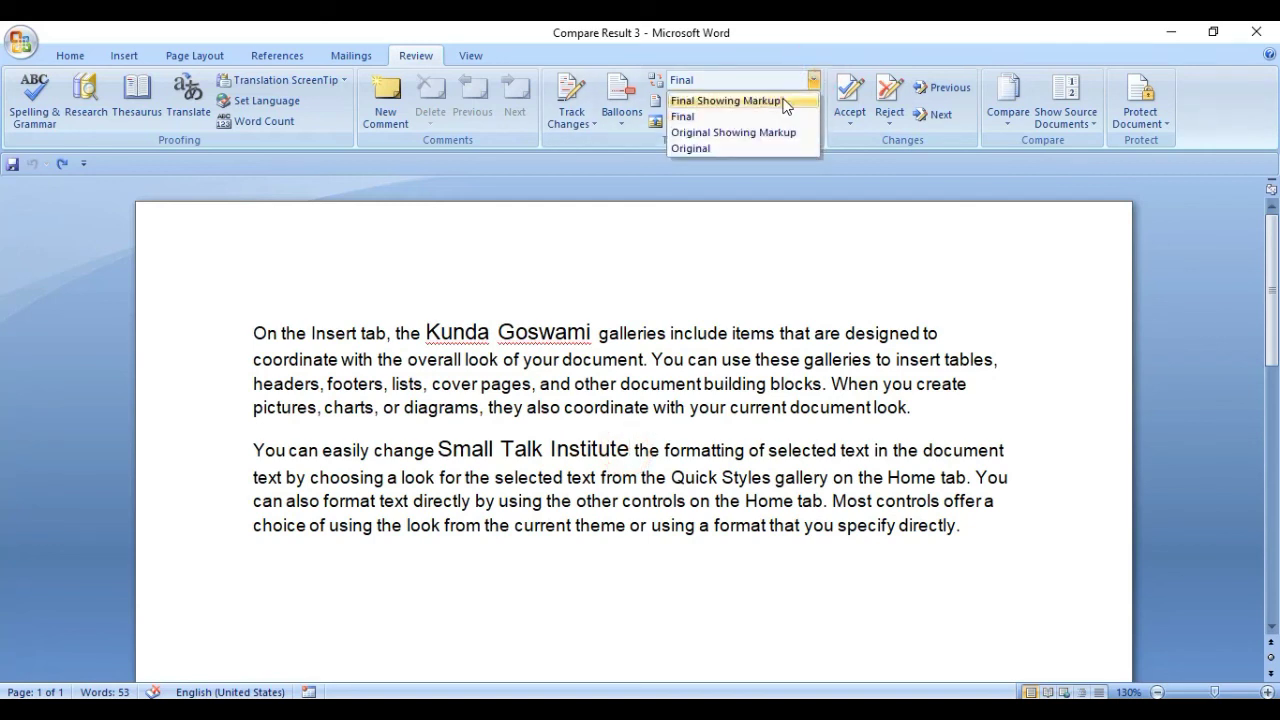
left_click(787, 100)
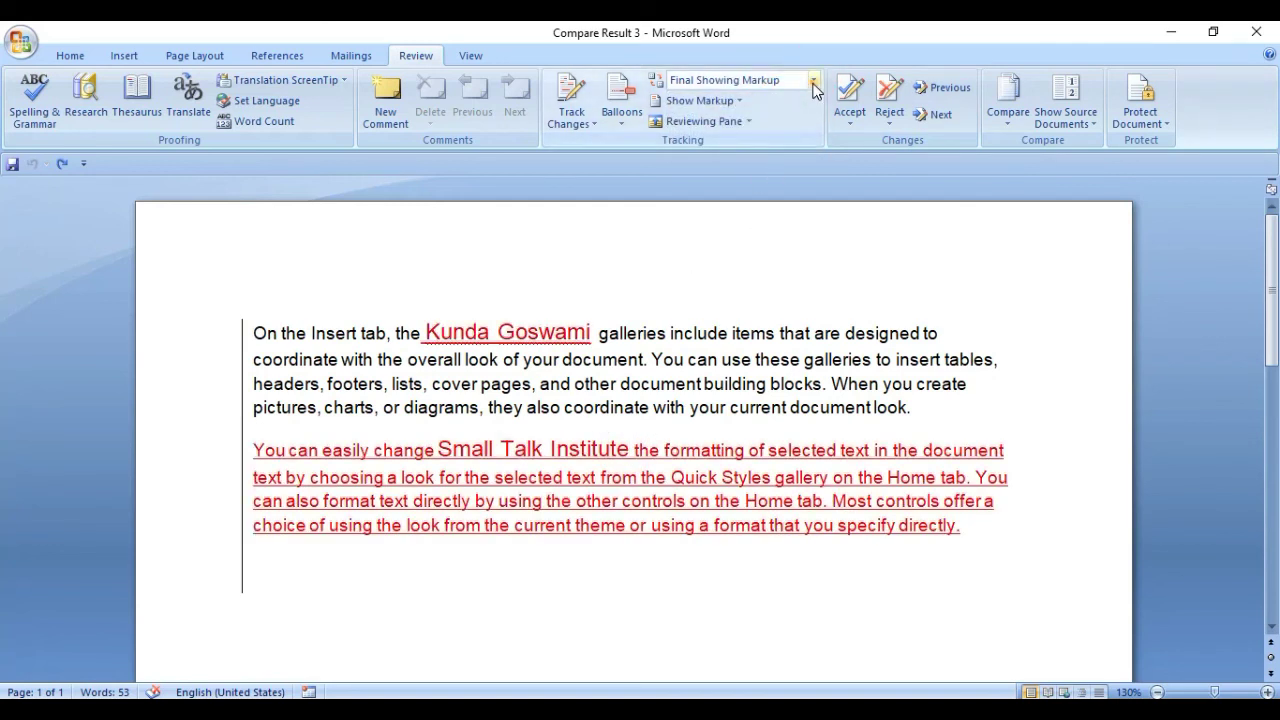
left_click(813, 80)
left_click(758, 132)
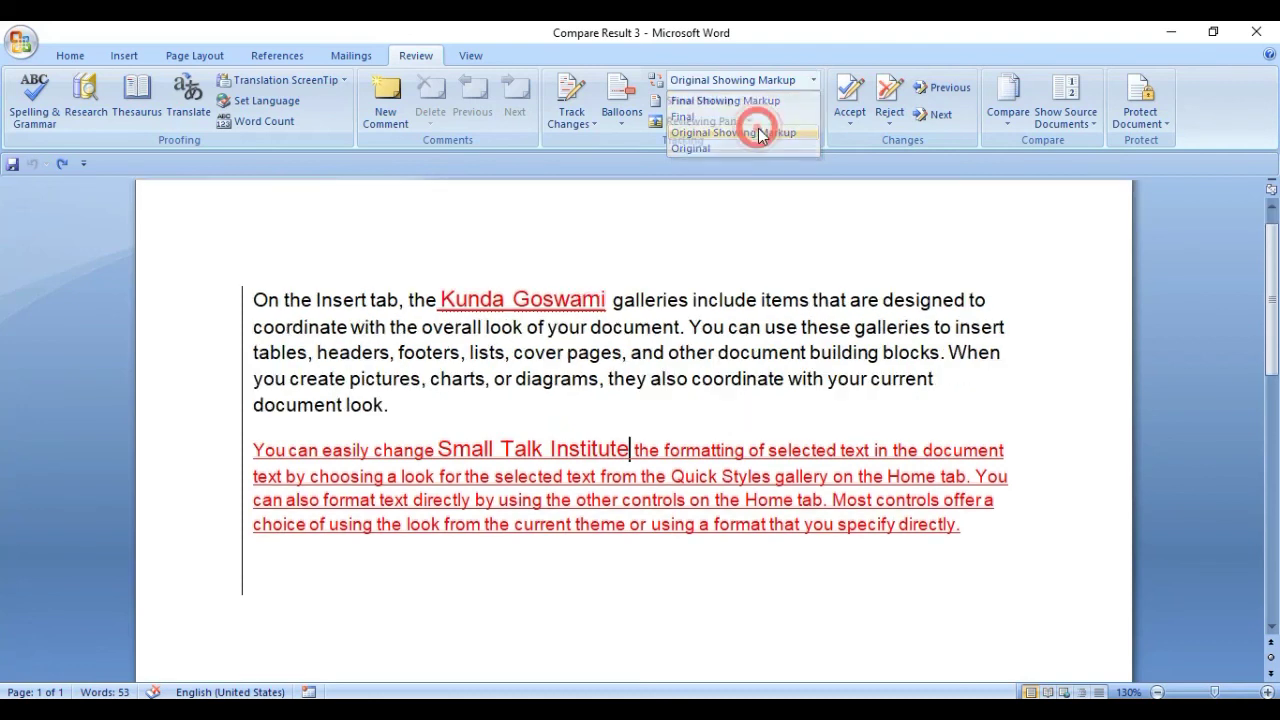
mouse_move(668, 371)
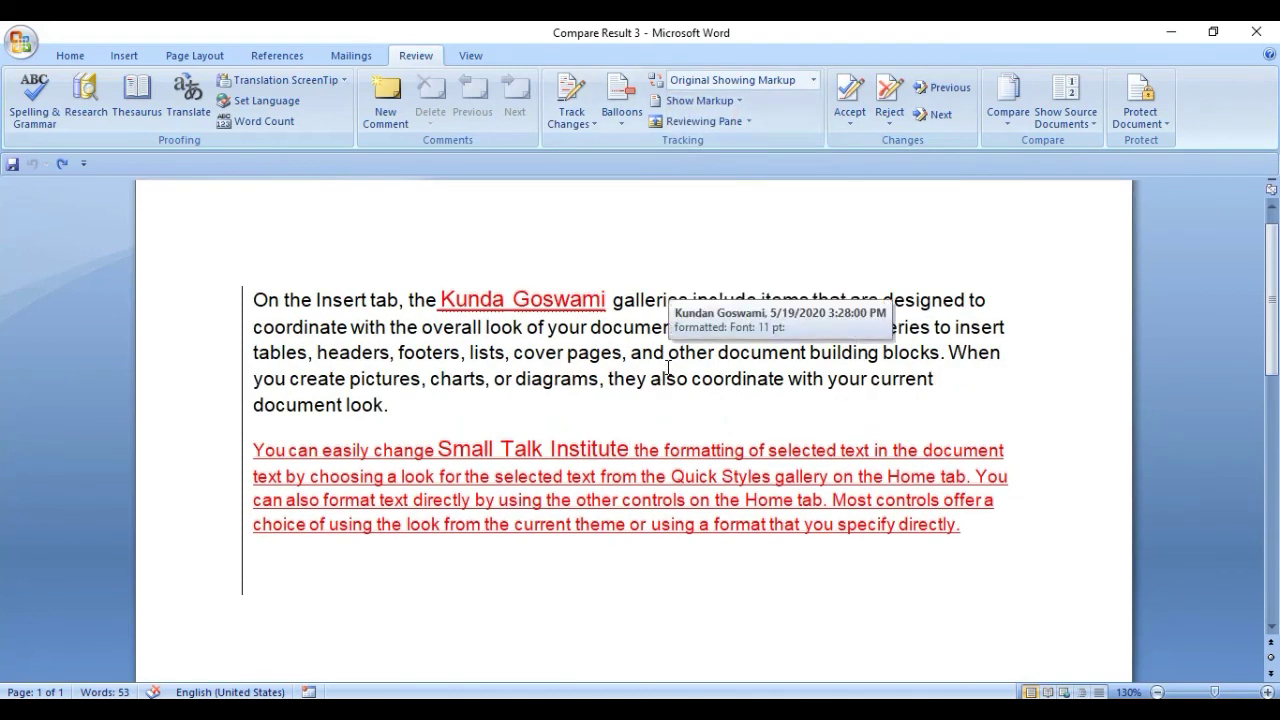
left_click(813, 80)
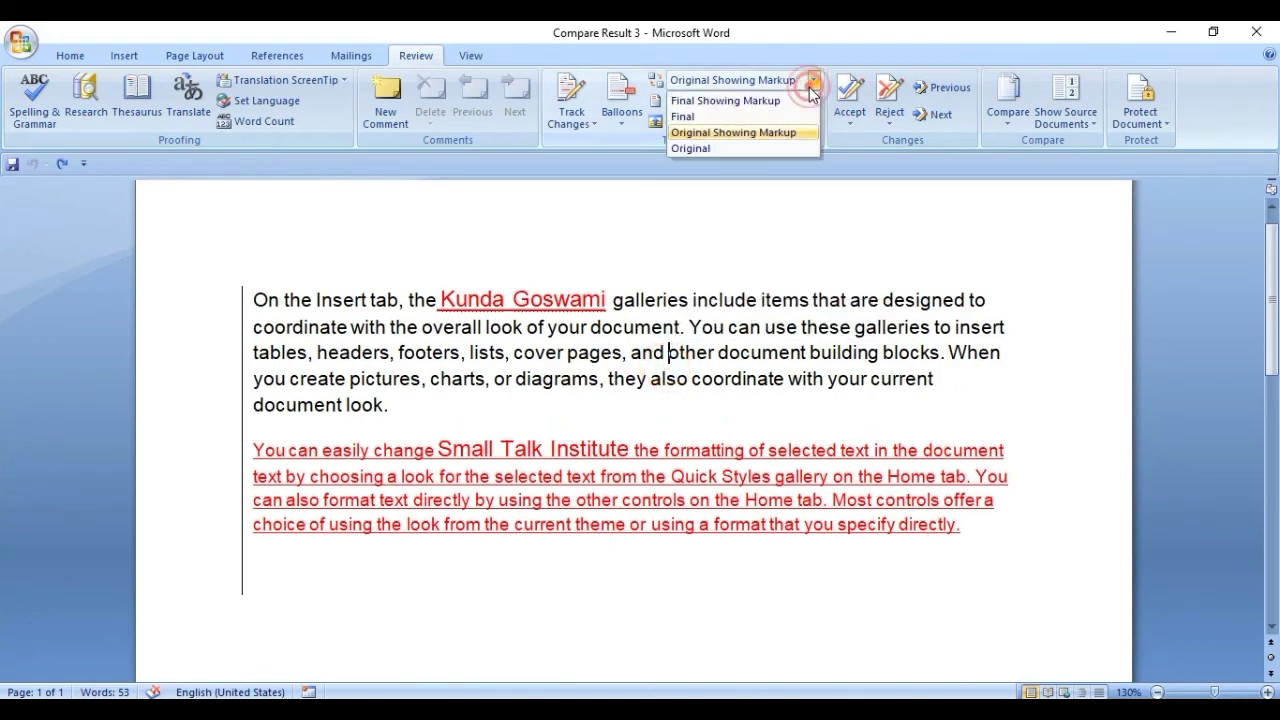
left_click(712, 116)
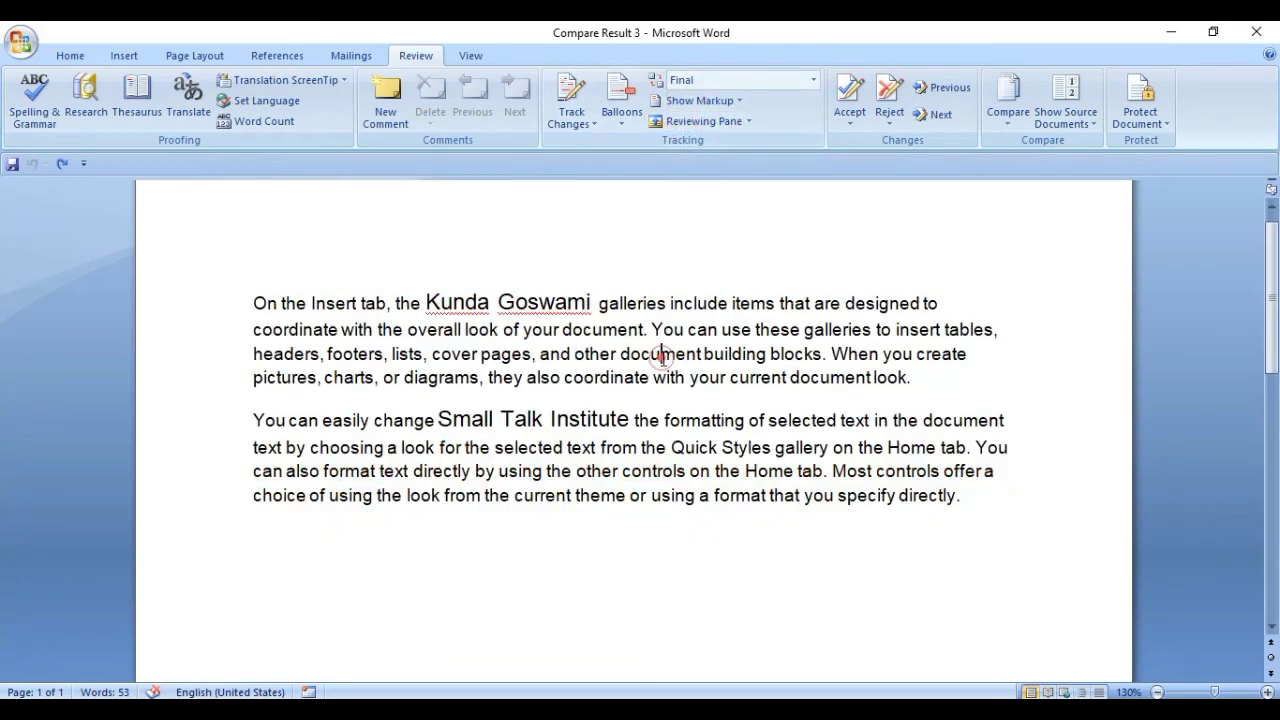
Check the Final text's paragraph endings and dismiss the Compare options.
left_click(923, 381)
left_click(963, 494)
left_click(833, 554)
left_click(907, 389)
left_click(975, 502)
left_click(1008, 118)
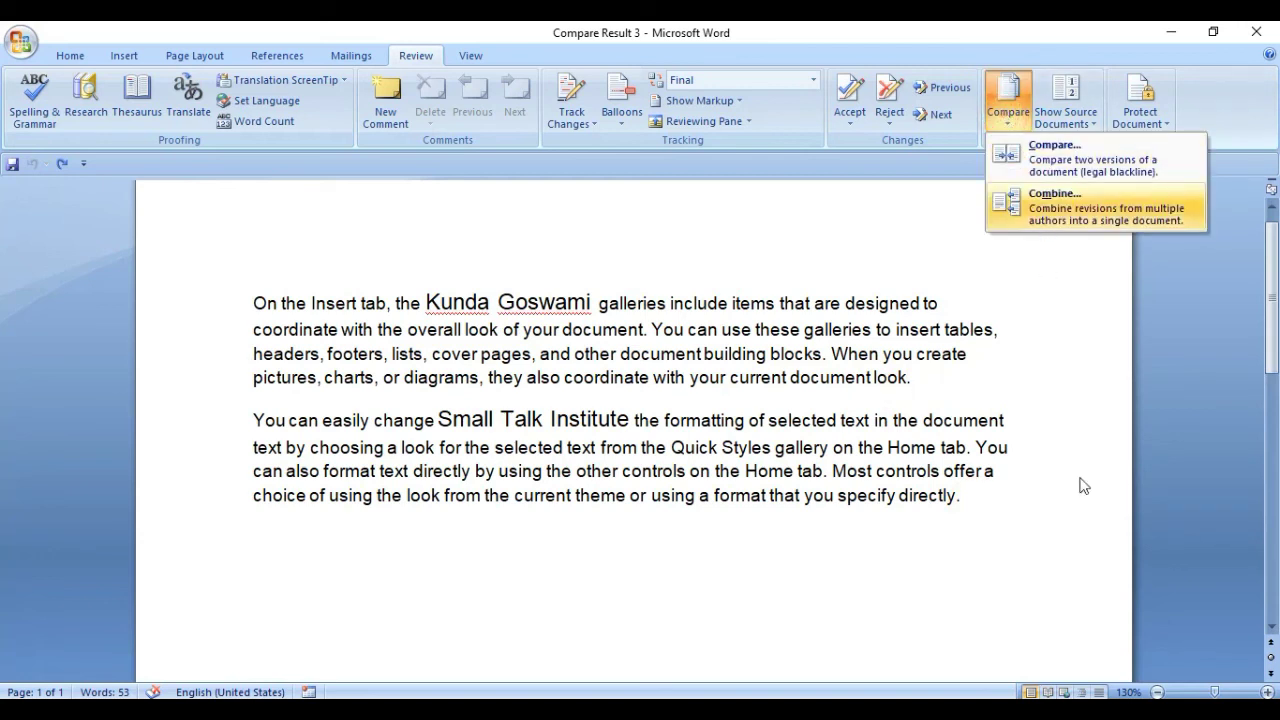
left_click(980, 494)
Reconfirm the Final display and recheck the paragraph endings.
left_click(815, 81)
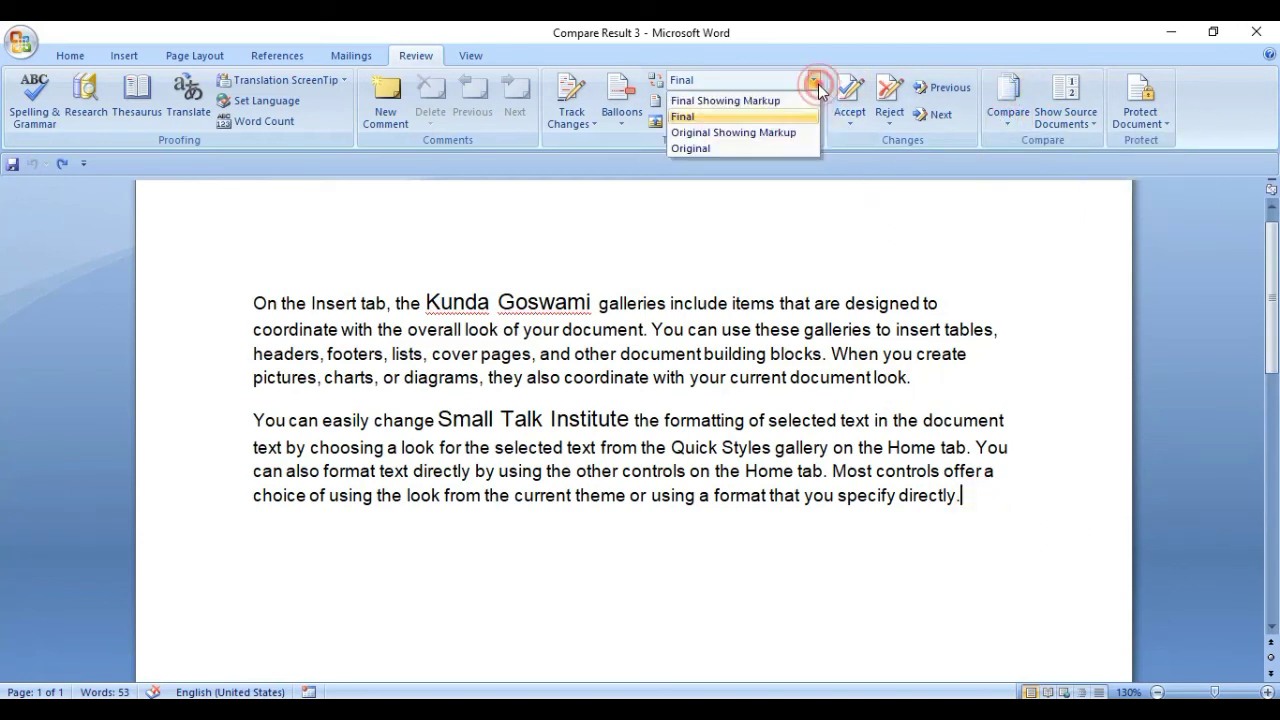
left_click(703, 115)
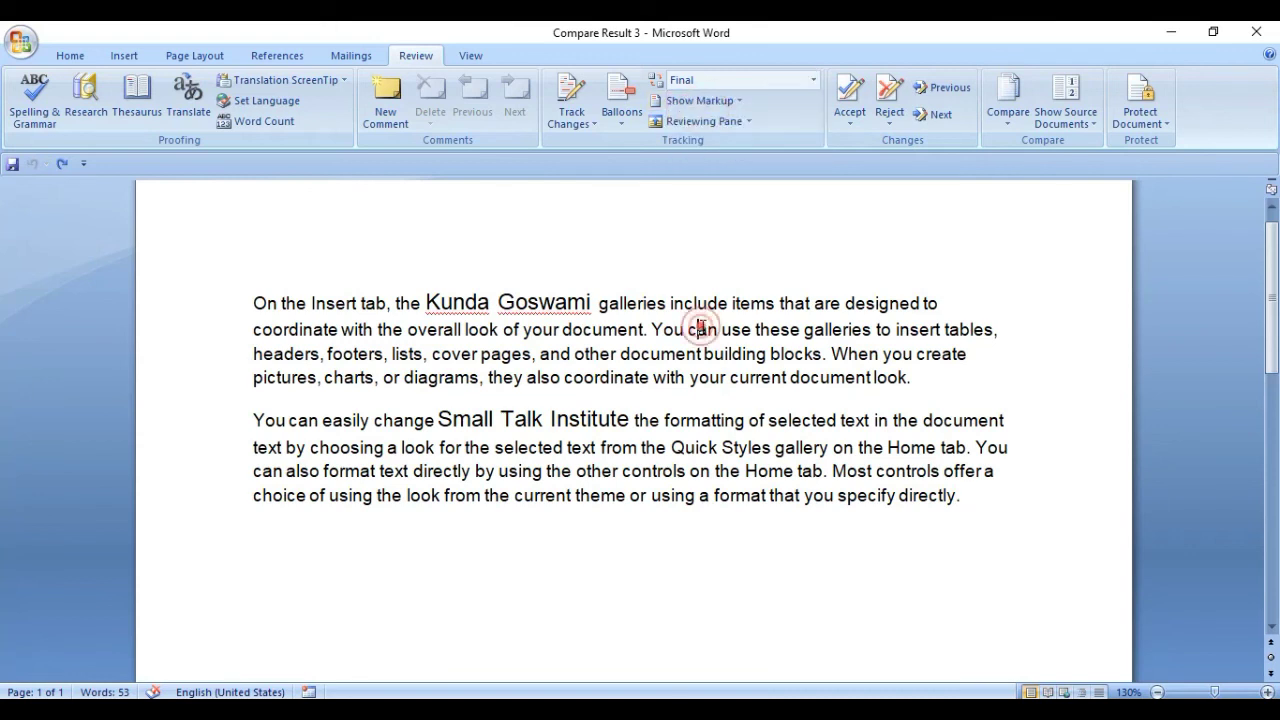
left_click(625, 306)
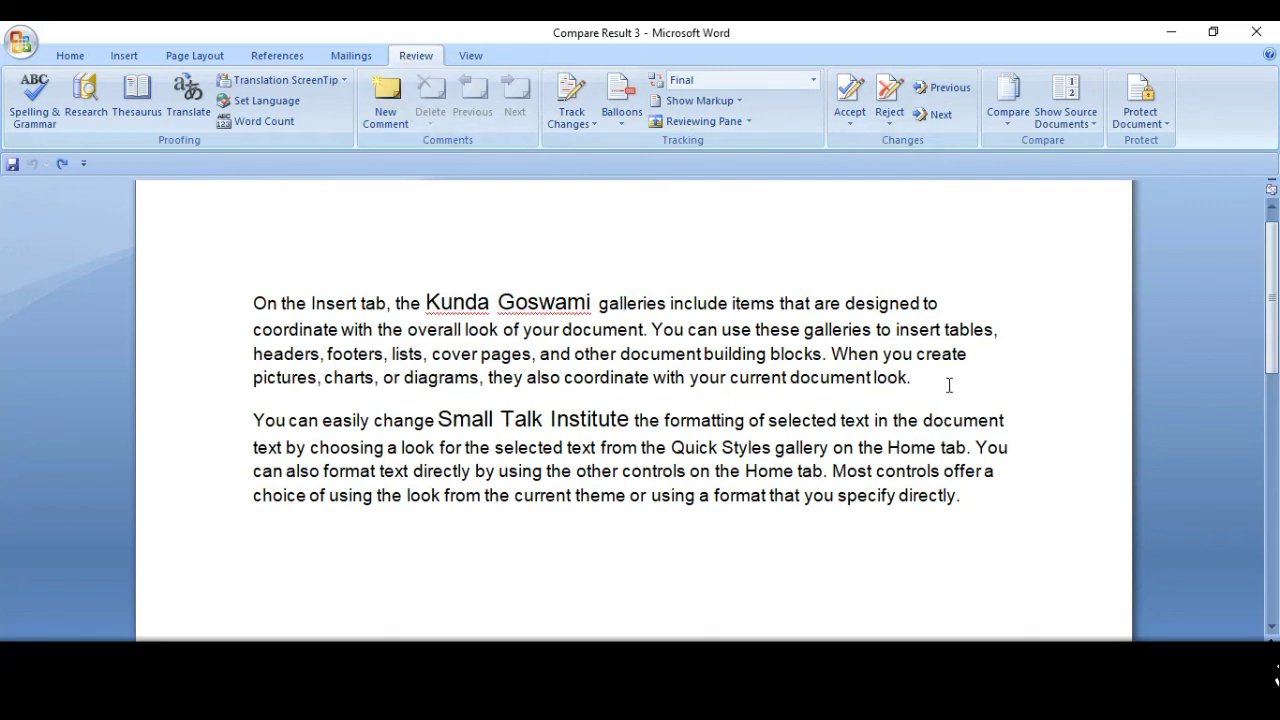
left_click(945, 384)
left_click(966, 494)
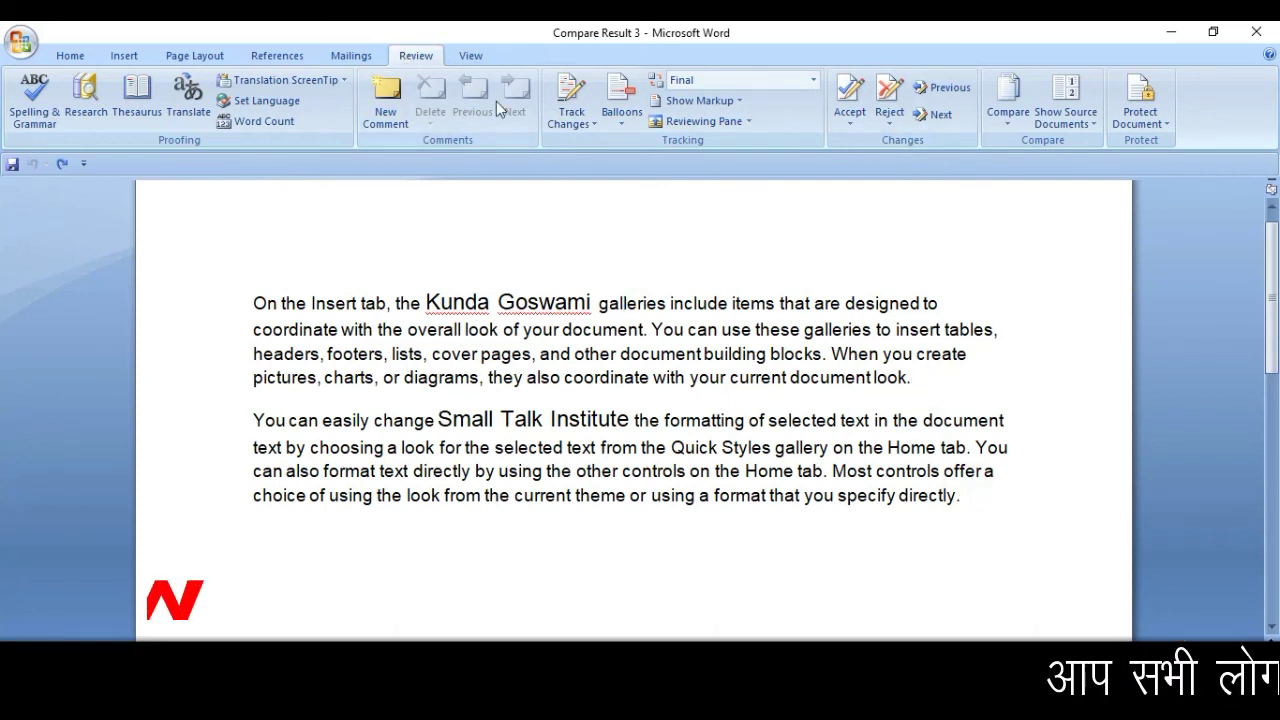
left_click(471, 57)
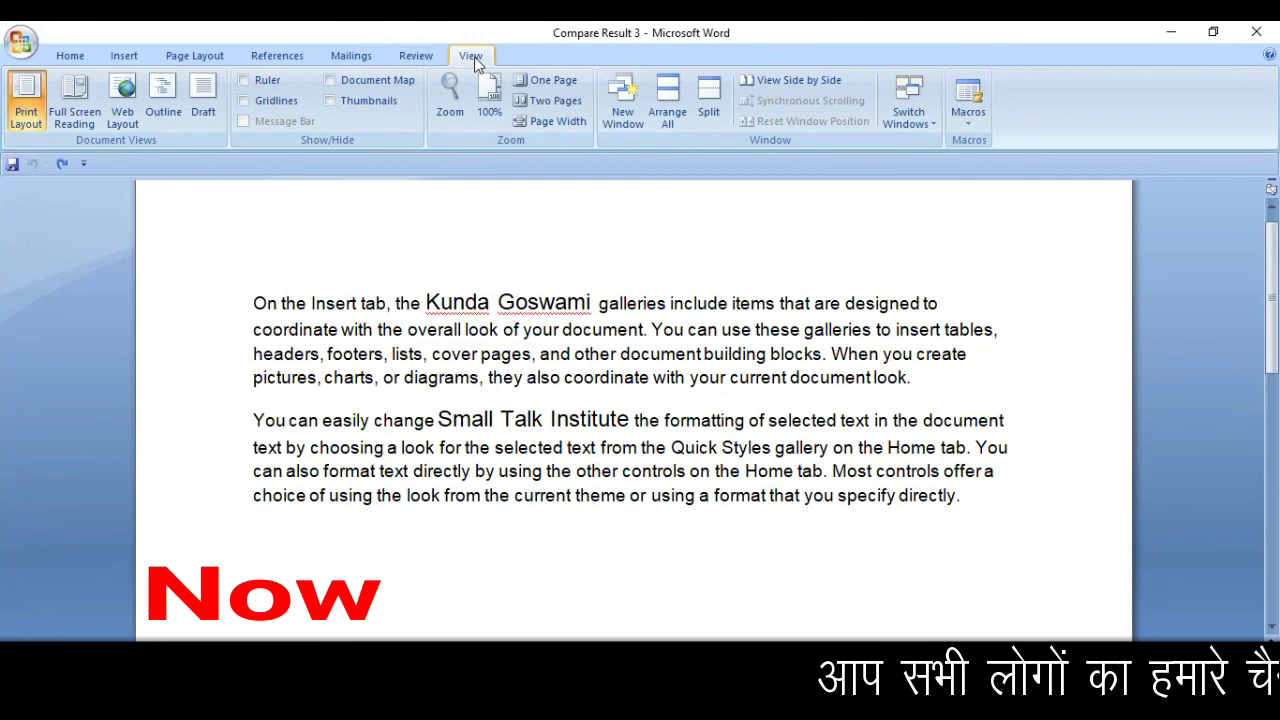